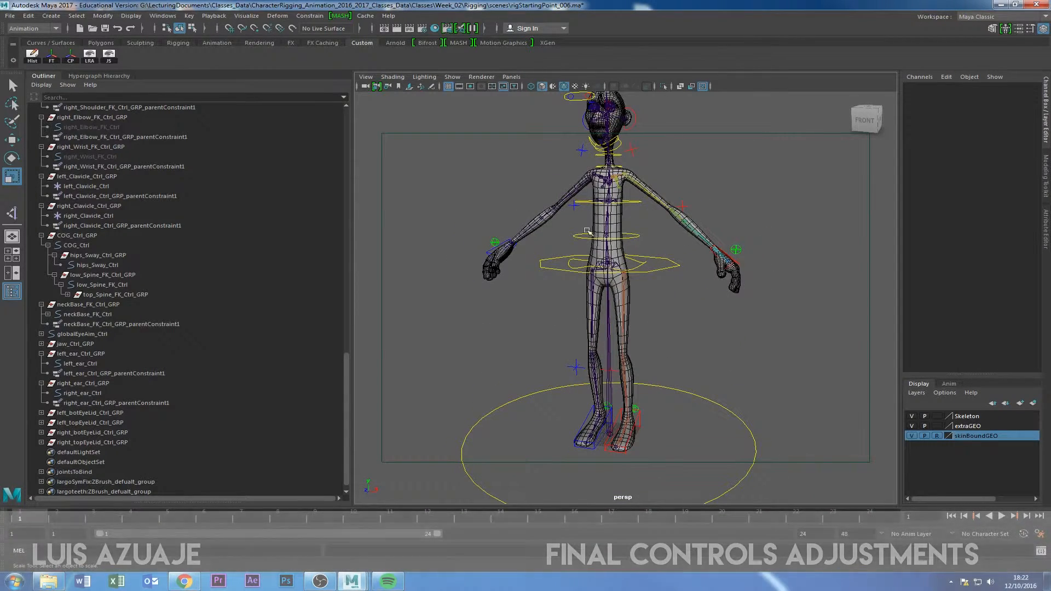
Try moving the masterCtrl circle away from the character's feet, and undo the move.
{"action": "left_click", "coordinate": [746, 440]}
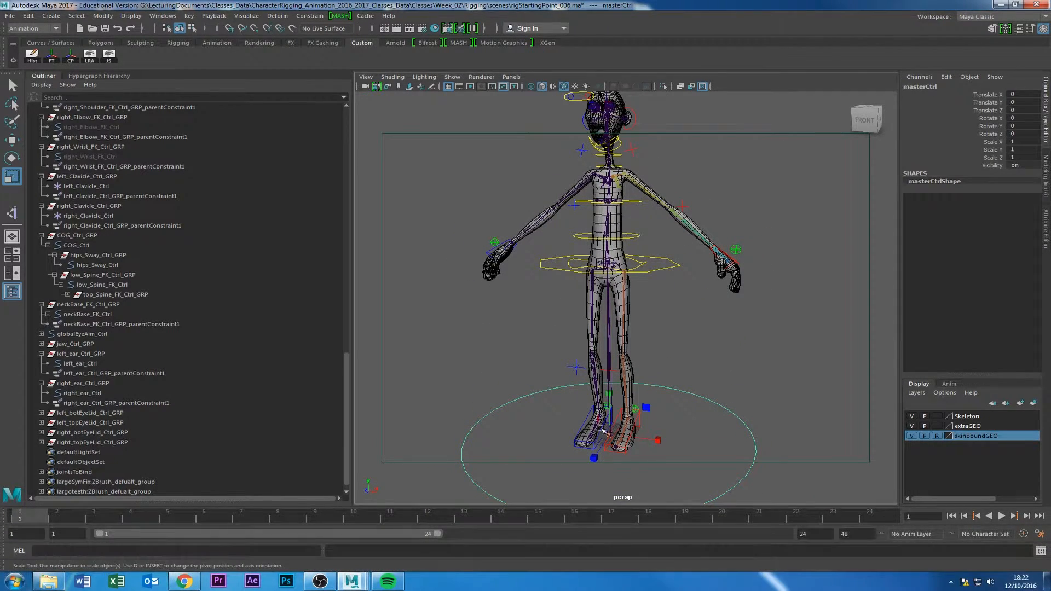
{"action": "key", "text": "w"}
{"action": "left_click_drag", "start_coordinate": [610, 435], "coordinate": [703, 391]}
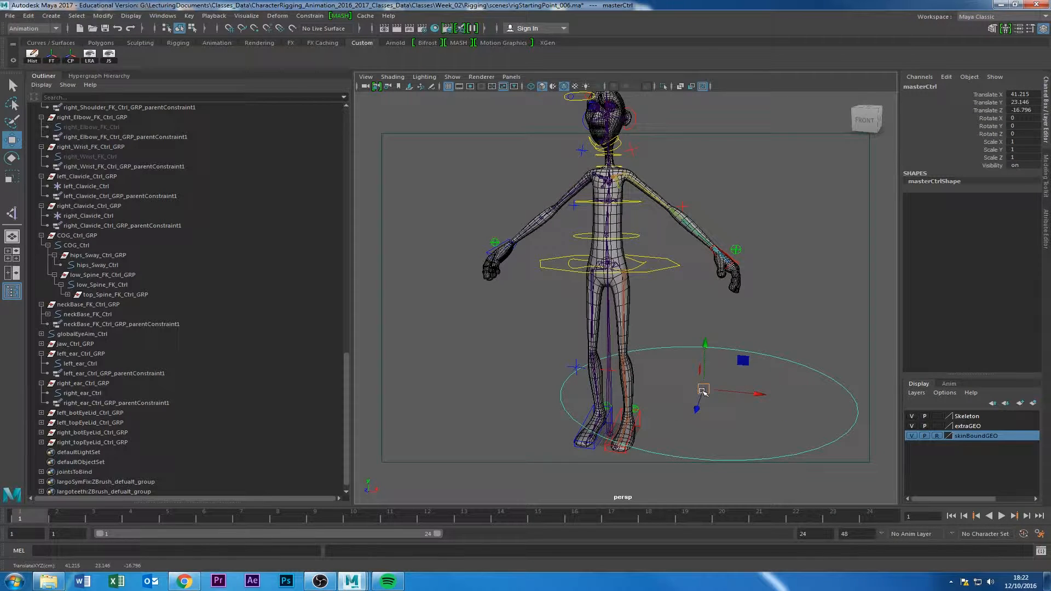
{"action": "key", "text": "ctrl+z"}
Examine the masterCOG joint and the leg controls in relation to the masterCtrl circle around the feet.
{"action": "left_click", "coordinate": [535, 370]}
{"action": "left_click_drag", "start_coordinate": [575, 377], "coordinate": [598, 385], "text": "alt"}
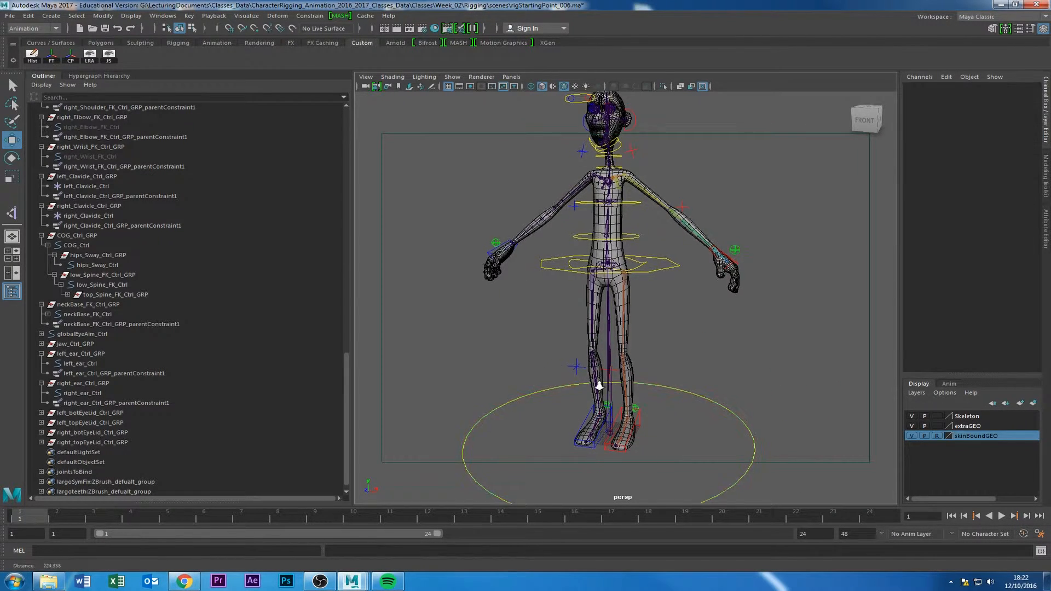
{"action": "right_click_drag", "start_coordinate": [598, 385], "coordinate": [539, 390], "text": "alt"}
{"action": "mouse_move", "coordinate": [539, 390]}
{"action": "left_mouse_down", "text": "alt"}
{"action": "mouse_move", "coordinate": [485, 399]}
{"action": "mouse_move", "coordinate": [524, 396]}
{"action": "left_mouse_up", "text": "alt"}
{"action": "right_click_drag", "start_coordinate": [524, 397], "coordinate": [648, 424], "text": "alt"}
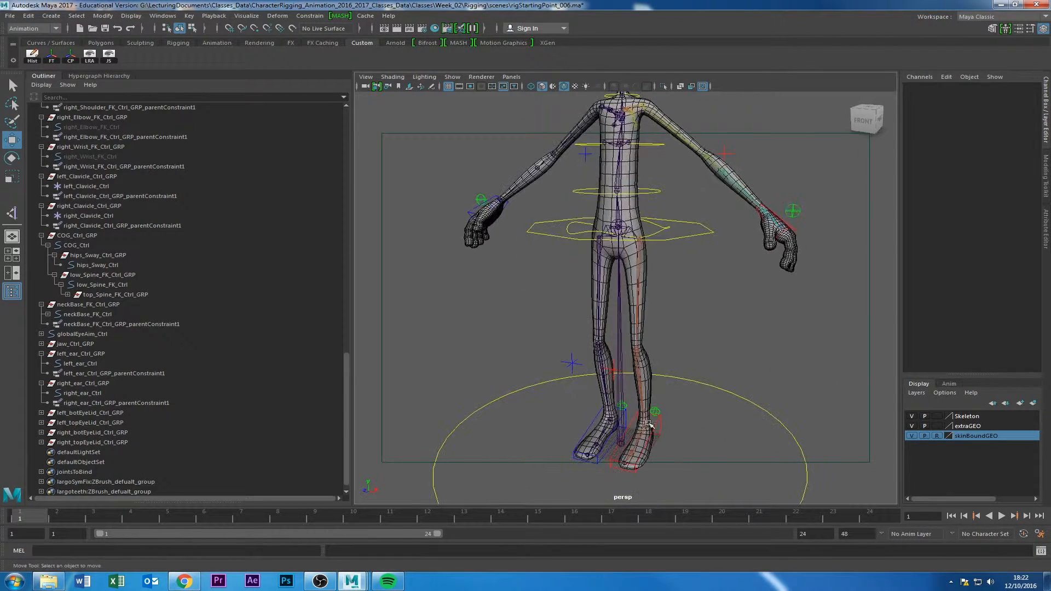
{"action": "left_click", "coordinate": [620, 393]}
{"action": "middle_click_drag", "start_coordinate": [699, 417], "coordinate": [715, 350], "text": "alt"}
{"action": "right_click_drag", "start_coordinate": [619, 355], "coordinate": [589, 367], "text": "alt"}
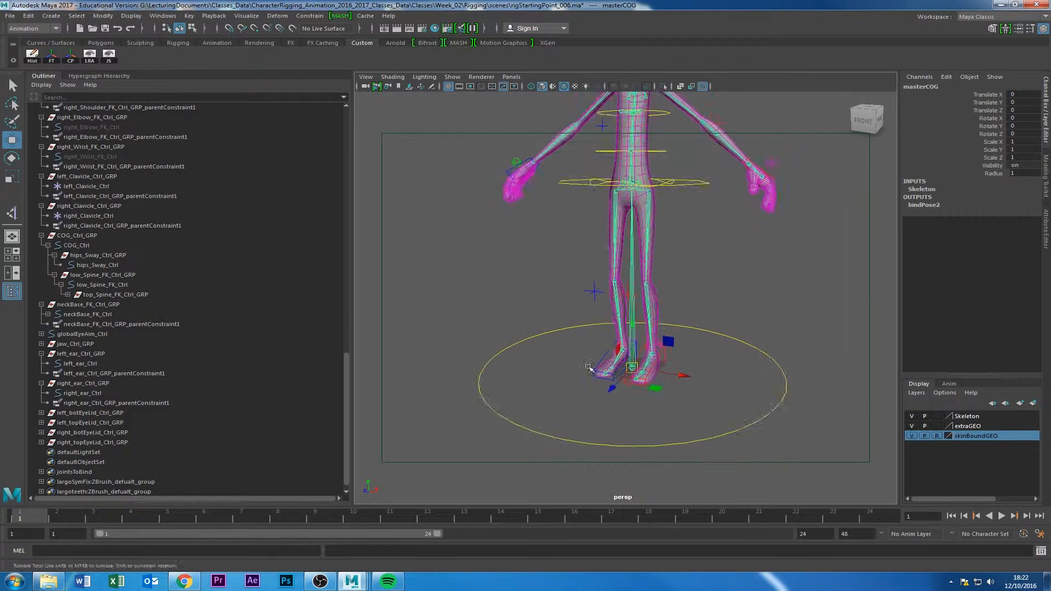
{"action": "left_click_drag", "start_coordinate": [589, 367], "coordinate": [696, 340], "text": "alt"}
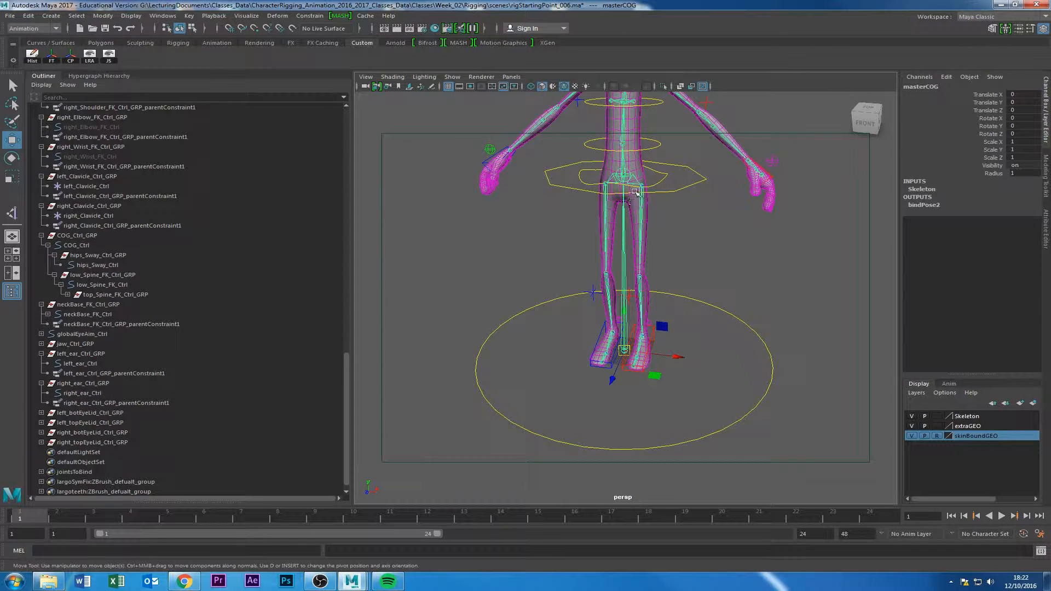
{"action": "right_click_drag", "start_coordinate": [522, 281], "coordinate": [488, 329], "text": "alt"}
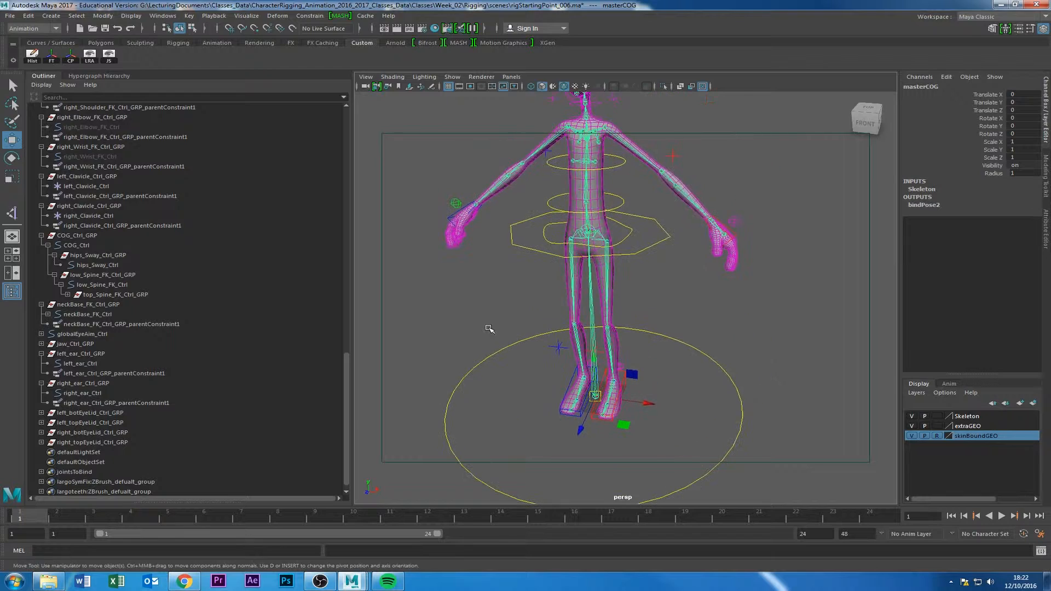
{"action": "left_click", "coordinate": [623, 375]}
{"action": "left_click", "coordinate": [597, 374]}
{"action": "left_click", "coordinate": [507, 357]}
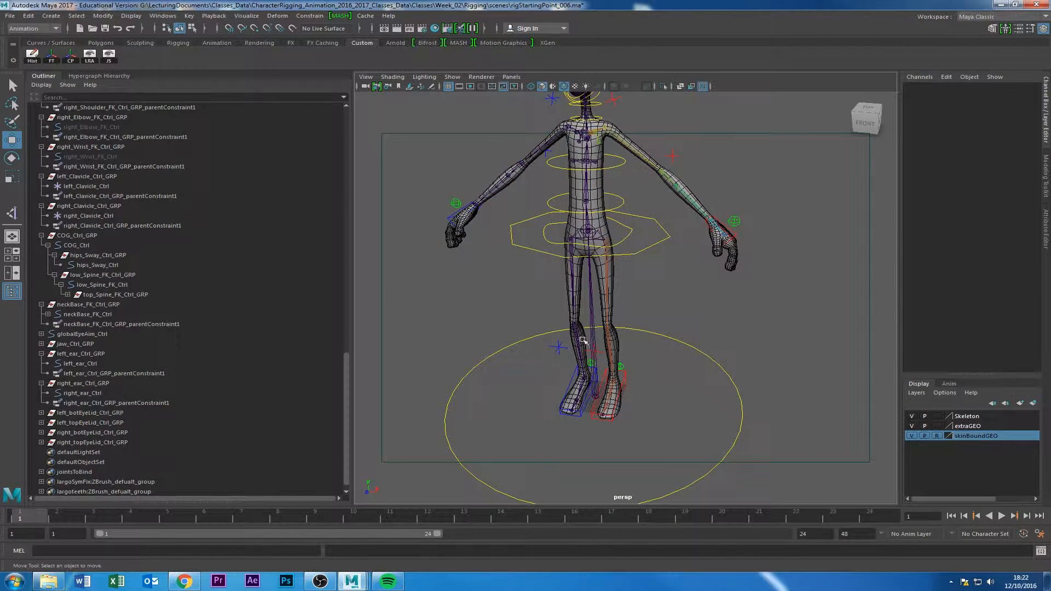
{"action": "left_click", "coordinate": [558, 347]}
{"action": "left_click", "coordinate": [520, 387]}
{"action": "left_click", "coordinate": [594, 371]}
{"action": "mouse_move", "coordinate": [514, 406]}
{"action": "left_mouse_down", "text": "alt"}
{"action": "mouse_move", "coordinate": [474, 392]}
{"action": "mouse_move", "coordinate": [535, 413]}
{"action": "mouse_move", "coordinate": [497, 401]}
{"action": "left_mouse_up", "text": "alt"}
{"action": "left_click", "coordinate": [495, 354]}
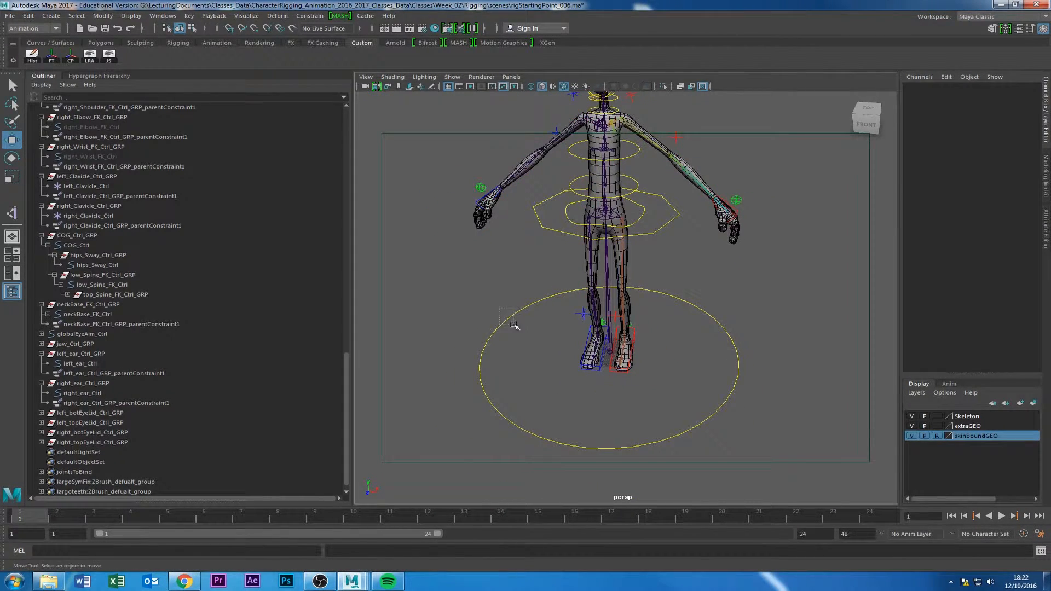
Parent the masterCOG joint between the feet under the masterCtrl circle.
{"action": "left_click", "coordinate": [513, 319]}
{"action": "left_click", "coordinate": [569, 389]}
{"action": "left_click", "coordinate": [606, 275]}
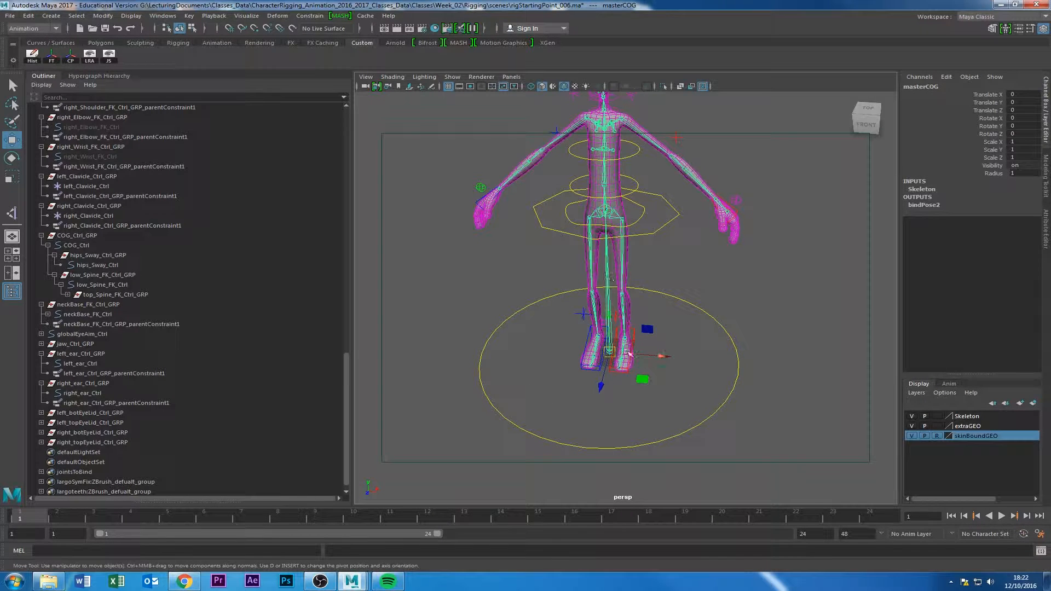
{"action": "left_click", "coordinate": [728, 323]}
{"action": "key", "text": "p"}
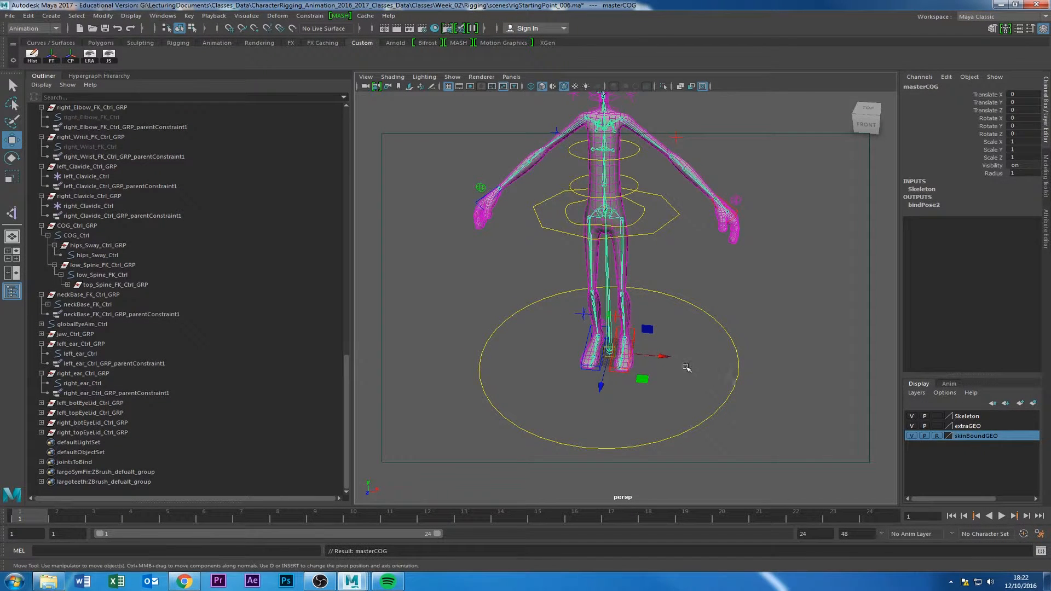
Test the new parenting by moving masterCtrl slightly, and undo the move.
{"action": "left_click", "coordinate": [687, 367]}
{"action": "left_click", "coordinate": [718, 411]}
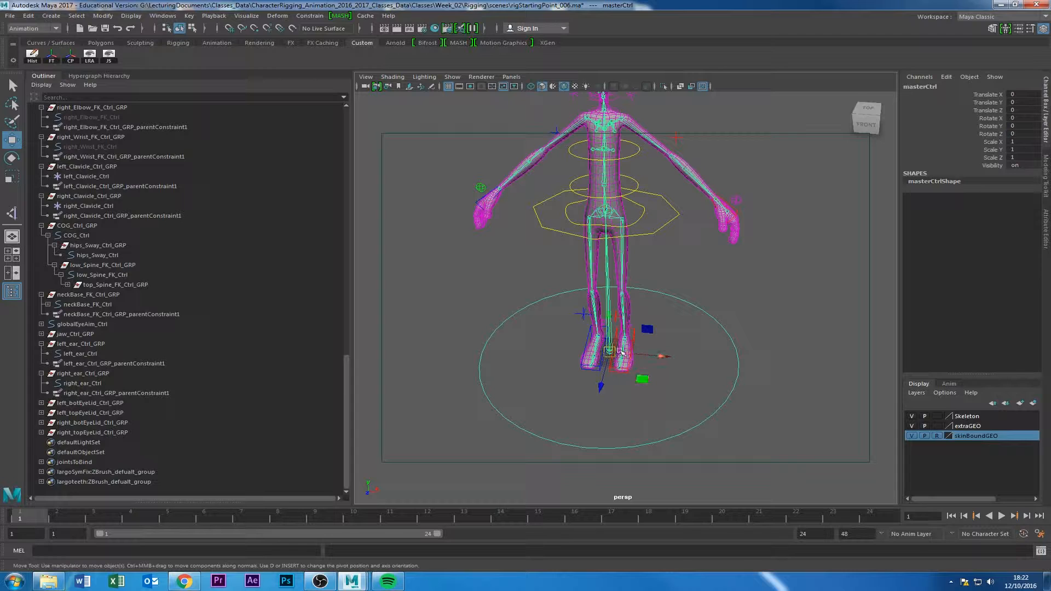
{"action": "left_click_drag", "start_coordinate": [702, 371], "coordinate": [691, 370], "text": "alt"}
{"action": "left_click", "coordinate": [692, 369]}
{"action": "left_click", "coordinate": [747, 396]}
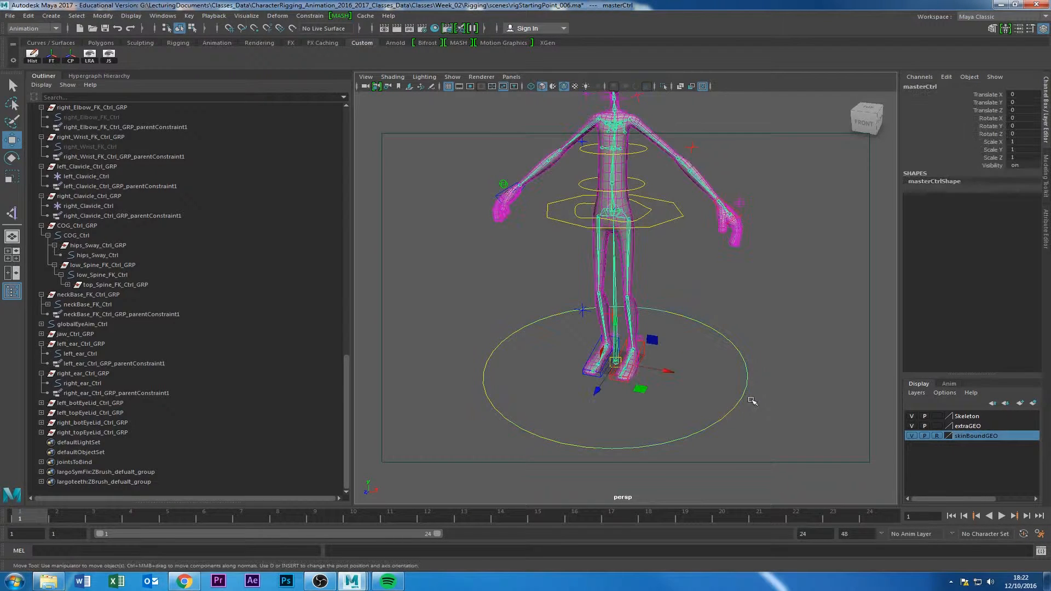
{"action": "left_click_drag", "start_coordinate": [637, 409], "coordinate": [659, 413], "text": "alt"}
{"action": "right_click_drag", "start_coordinate": [659, 413], "coordinate": [689, 413], "text": "alt"}
{"action": "left_click", "coordinate": [695, 394]}
{"action": "left_click_drag", "start_coordinate": [697, 373], "coordinate": [756, 424]}
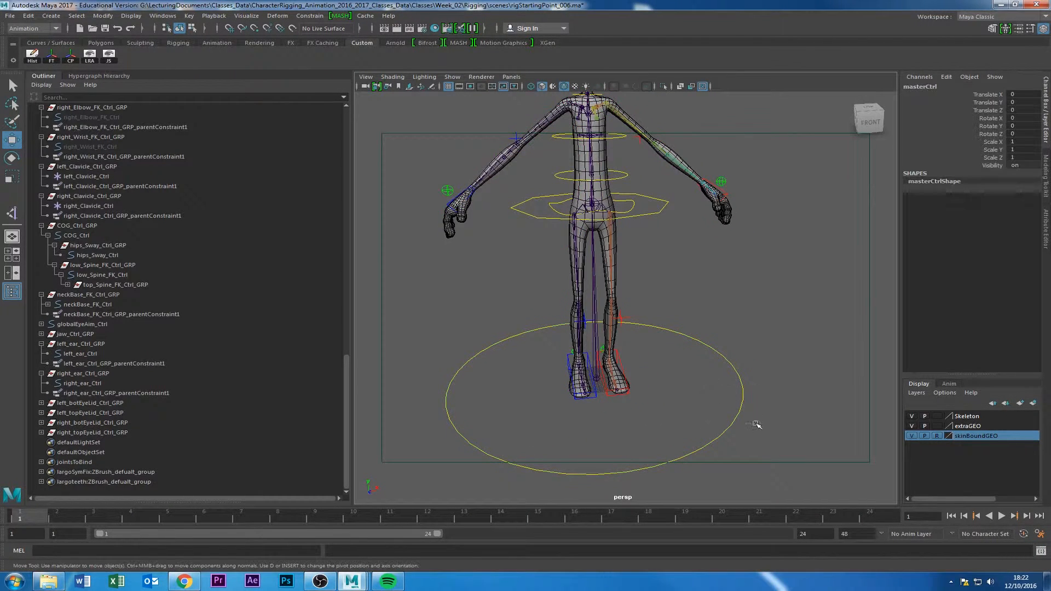
{"action": "left_click_drag", "start_coordinate": [598, 380], "coordinate": [612, 398]}
{"action": "key", "text": "ctrl+z"}
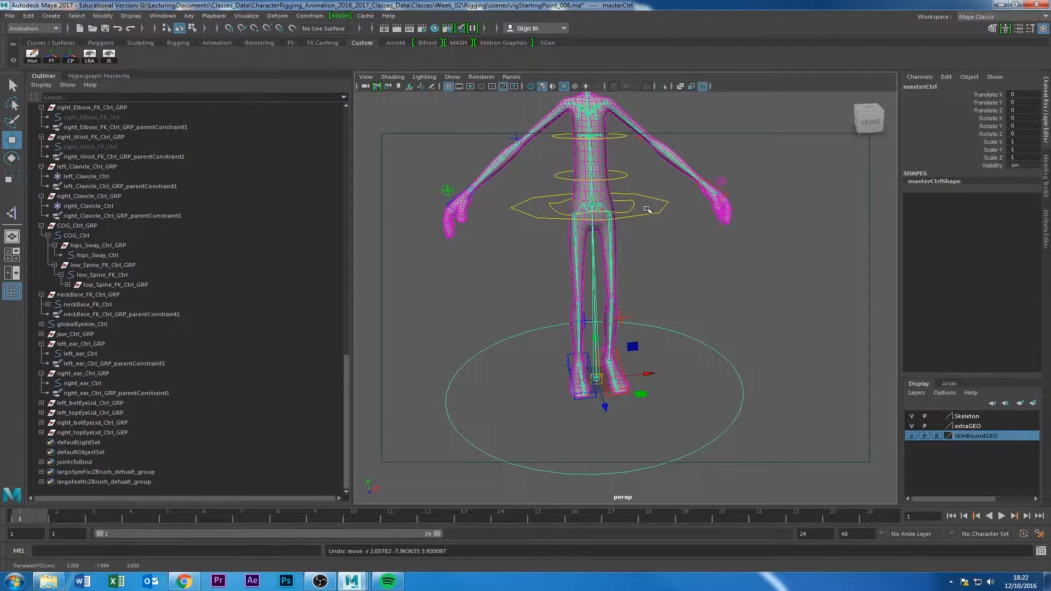
Examine the hip control's hierarchy by comparing COG_Ctrl_GRP with its child COG_Ctrl.
{"action": "left_click_drag", "start_coordinate": [648, 209], "coordinate": [693, 275]}
{"action": "middle_click_drag", "start_coordinate": [693, 276], "coordinate": [668, 329], "text": "alt"}
{"action": "left_click_drag", "start_coordinate": [668, 330], "coordinate": [653, 315], "text": "alt"}
{"action": "left_click", "coordinate": [628, 328]}
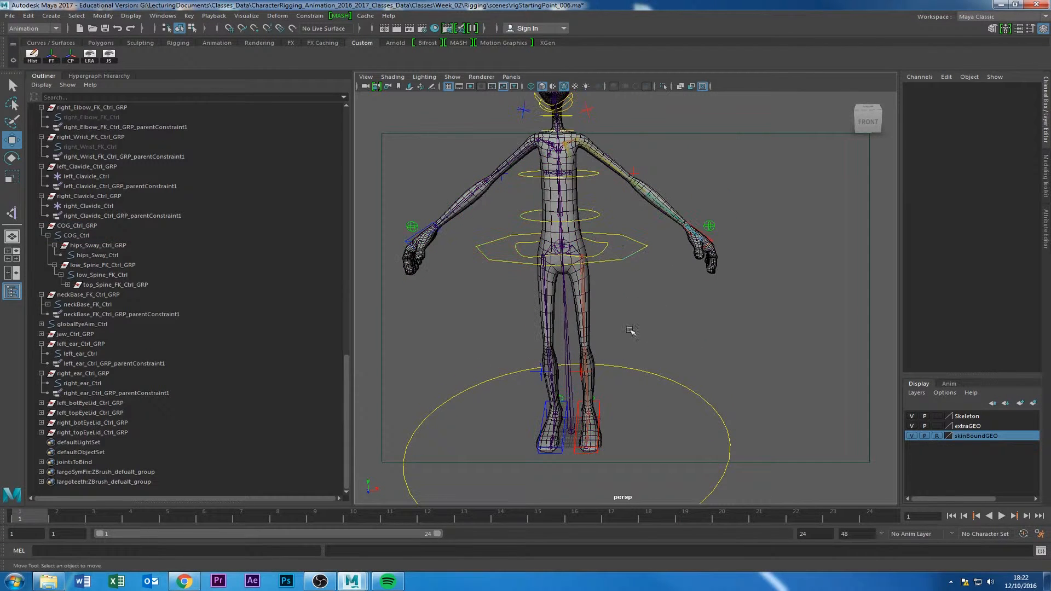
{"action": "left_click_drag", "start_coordinate": [625, 240], "coordinate": [638, 271]}
{"action": "left_click", "coordinate": [92, 228]}
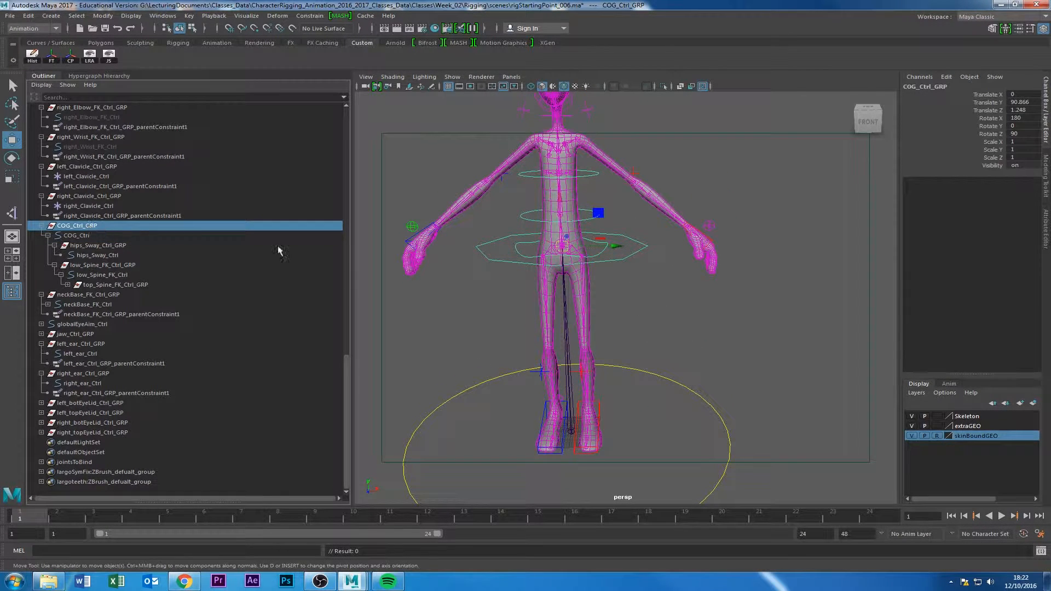
{"action": "left_click", "coordinate": [68, 236]}
{"action": "left_click", "coordinate": [74, 229]}
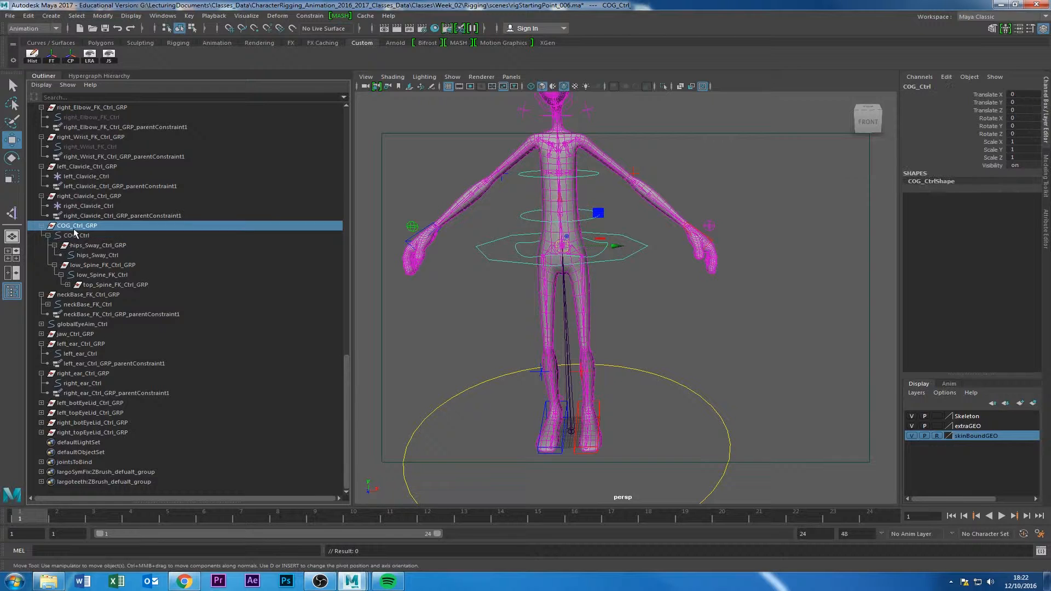
Parent-constrain COG_Ctrl_GRP to masterCtrl.
{"action": "left_click_drag", "start_coordinate": [688, 377], "coordinate": [726, 433]}
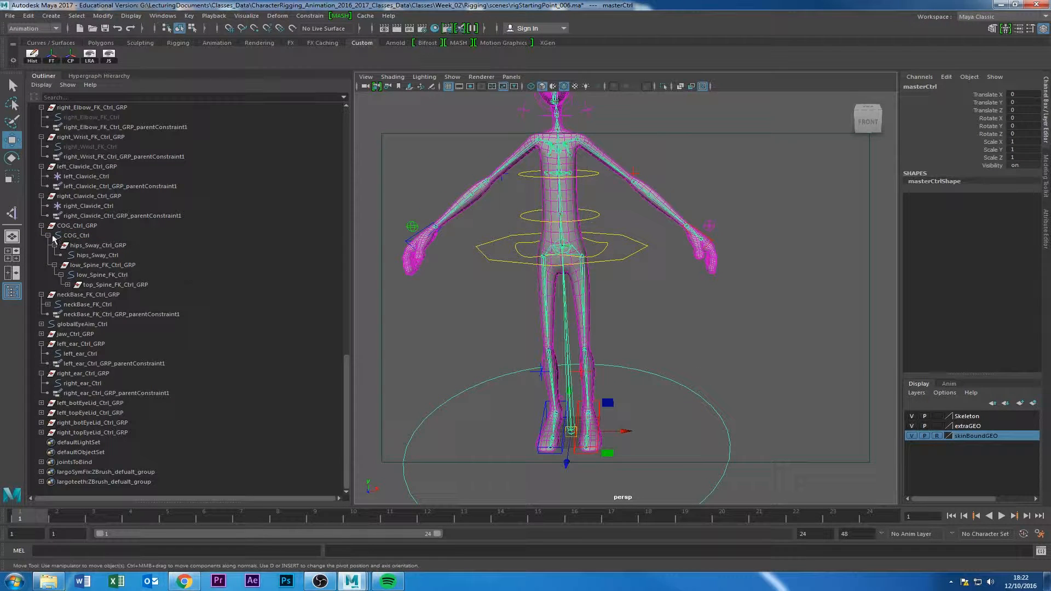
{"action": "left_click", "coordinate": [660, 350]}
{"action": "left_click_drag", "start_coordinate": [665, 347], "coordinate": [709, 435]}
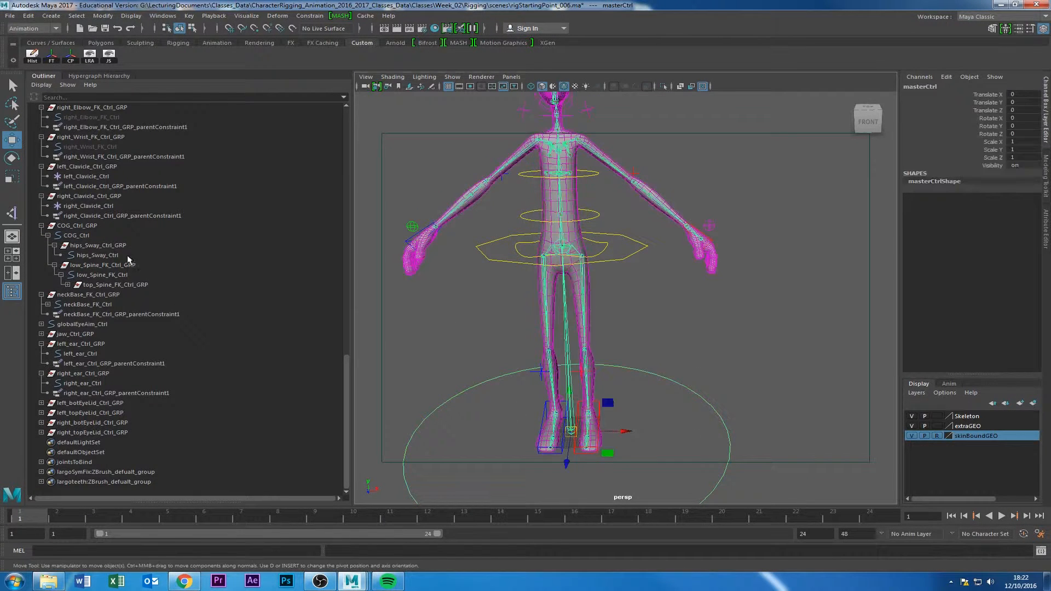
{"action": "left_click", "coordinate": [74, 227]}
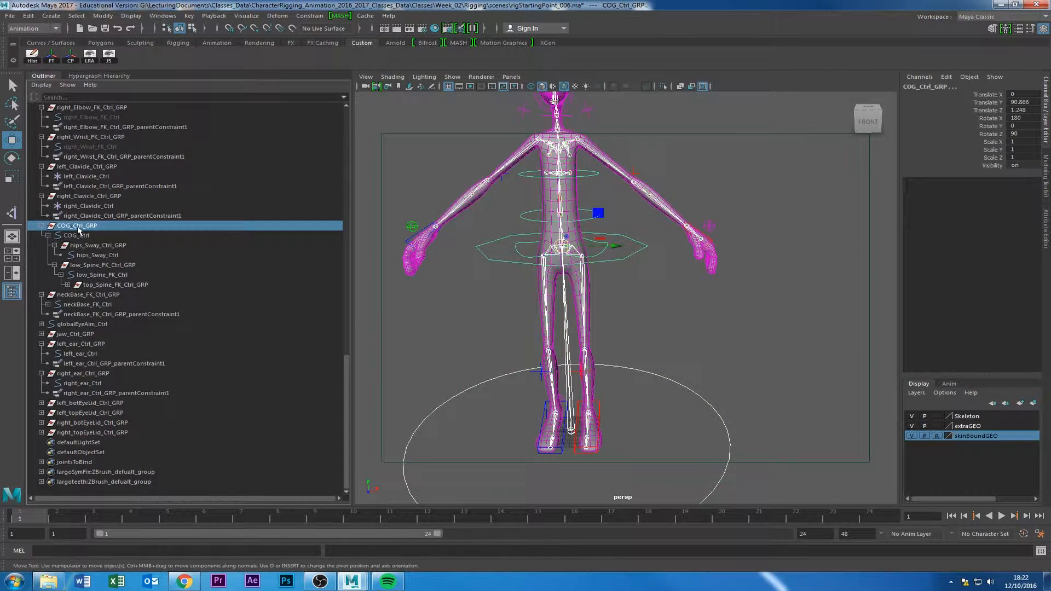
{"action": "left_click", "coordinate": [308, 20]}
{"action": "left_click", "coordinate": [322, 39]}
Test the COG constraint by moving masterCtrl sideways about 28 units in X, and undo the move.
{"action": "scroll", "coordinate": [630, 353], "scroll_direction": "down", "scroll_amount": 5}
{"action": "left_click", "coordinate": [643, 367]}
{"action": "left_click_drag", "start_coordinate": [656, 374], "coordinate": [635, 381]}
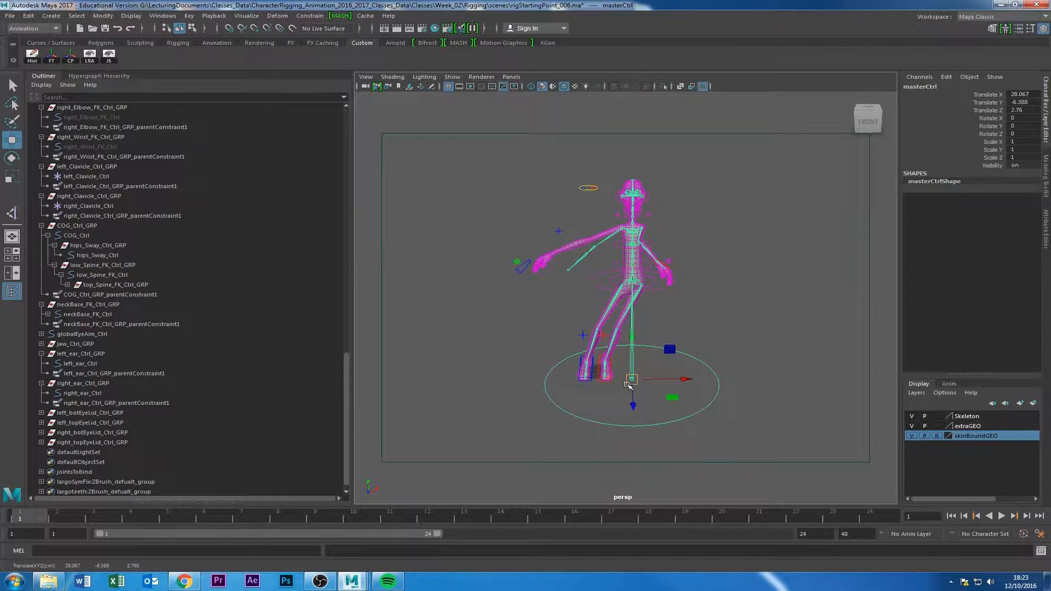
{"action": "key", "text": "ctrl+z"}
Examine the rig from several angles and compare what masterCOG and masterCtrl each drive.
{"action": "middle_click_drag", "start_coordinate": [577, 347], "coordinate": [569, 386], "text": "alt"}
{"action": "right_click_drag", "start_coordinate": [569, 387], "coordinate": [684, 372], "text": "alt"}
{"action": "left_click_drag", "start_coordinate": [684, 372], "coordinate": [650, 359], "text": "alt"}
{"action": "right_click_drag", "start_coordinate": [650, 359], "coordinate": [664, 404], "text": "alt"}
{"action": "middle_click_drag", "start_coordinate": [664, 404], "coordinate": [662, 385], "text": "alt"}
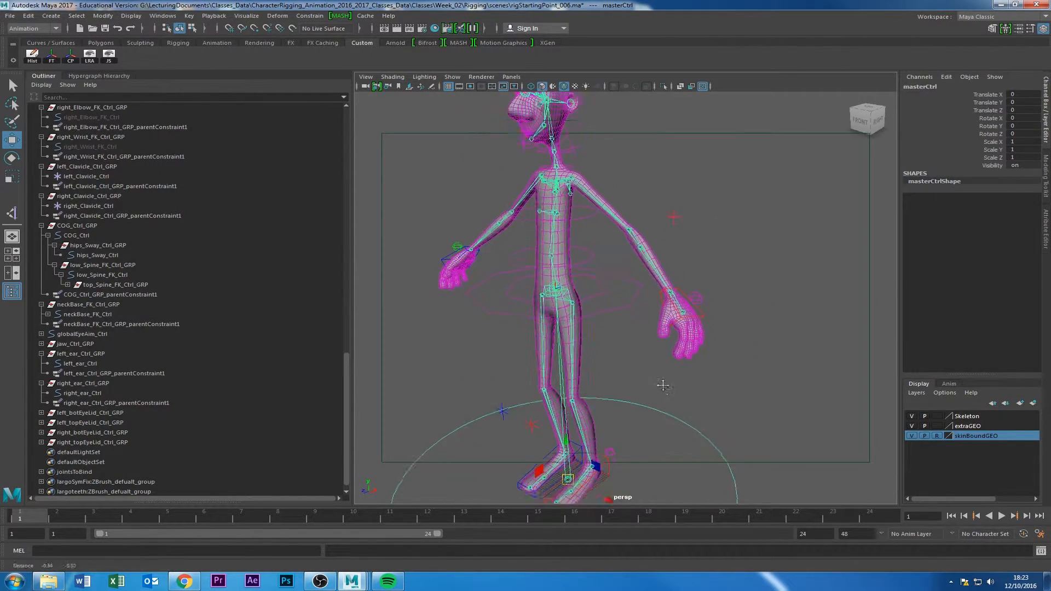
{"action": "left_click_drag", "start_coordinate": [662, 385], "coordinate": [699, 376], "text": "alt"}
{"action": "left_click", "coordinate": [696, 373]}
{"action": "right_click_drag", "start_coordinate": [694, 371], "coordinate": [704, 368], "text": "alt"}
{"action": "left_click_drag", "start_coordinate": [704, 369], "coordinate": [631, 350], "text": "alt"}
{"action": "middle_click_drag", "start_coordinate": [631, 349], "coordinate": [643, 396], "text": "alt"}
{"action": "right_click_drag", "start_coordinate": [643, 396], "coordinate": [678, 409], "text": "alt"}
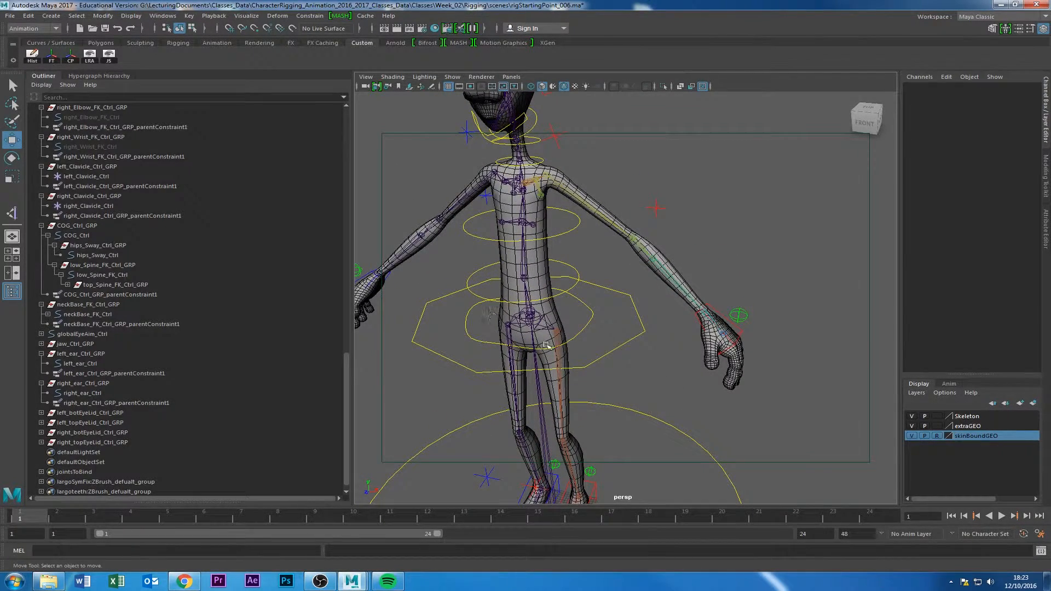
{"action": "middle_click_drag", "start_coordinate": [558, 373], "coordinate": [581, 266], "text": "alt"}
{"action": "left_click", "coordinate": [568, 423]}
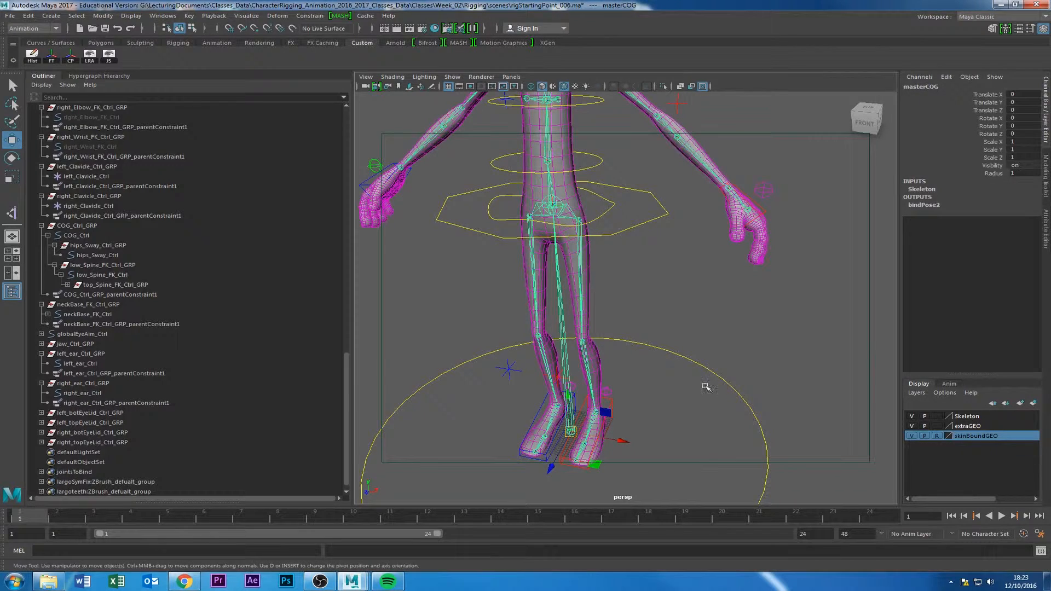
{"action": "left_click", "coordinate": [750, 412]}
{"action": "middle_click_drag", "start_coordinate": [680, 418], "coordinate": [685, 482], "text": "alt"}
{"action": "right_click_drag", "start_coordinate": [684, 481], "coordinate": [646, 427], "text": "alt"}
{"action": "left_click_drag", "start_coordinate": [682, 346], "coordinate": [667, 344], "text": "alt"}
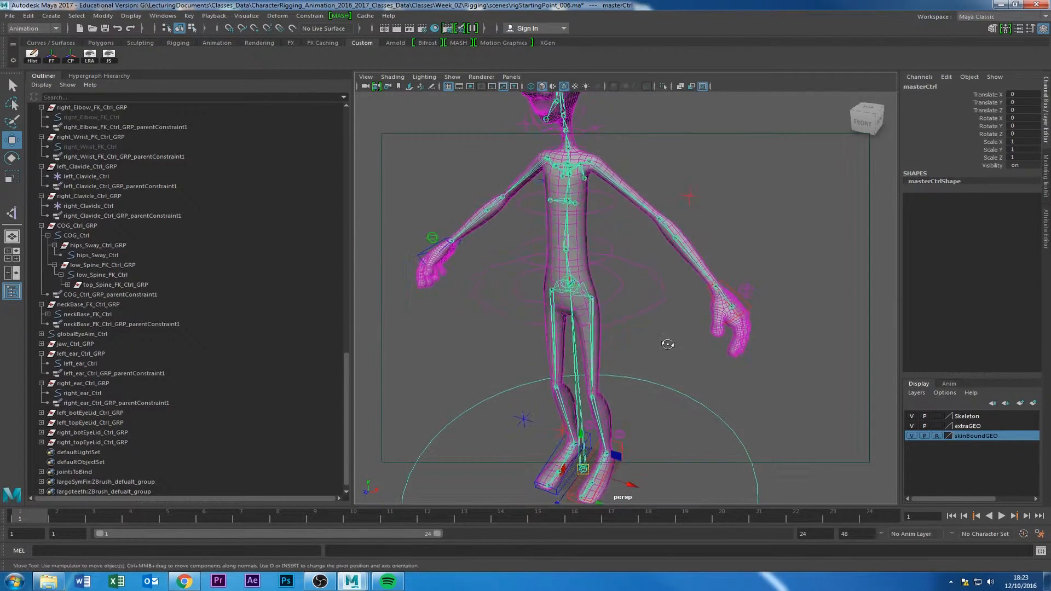
{"action": "left_click", "coordinate": [729, 282]}
Inspect left_Elbow_IK_Ctrl and left_Arm_IK_Ctrl, and locate the parent group left_Arm_IK_Ctrl_GRP in the scene hierarchy.
{"action": "left_click", "coordinate": [690, 195]}
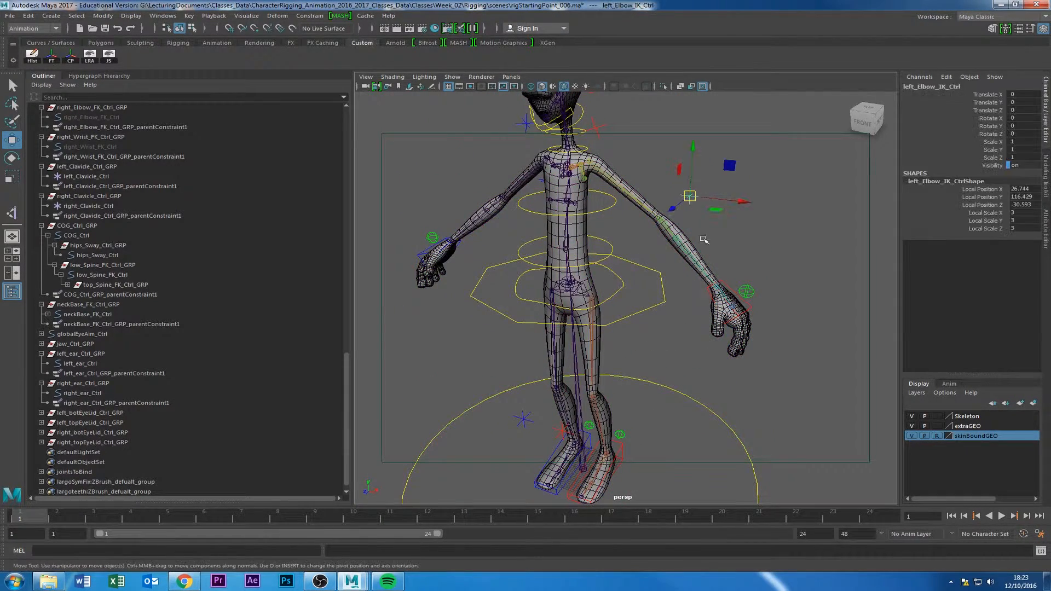
{"action": "left_click", "coordinate": [750, 308]}
{"action": "left_click_drag", "start_coordinate": [619, 393], "coordinate": [693, 364], "text": "alt"}
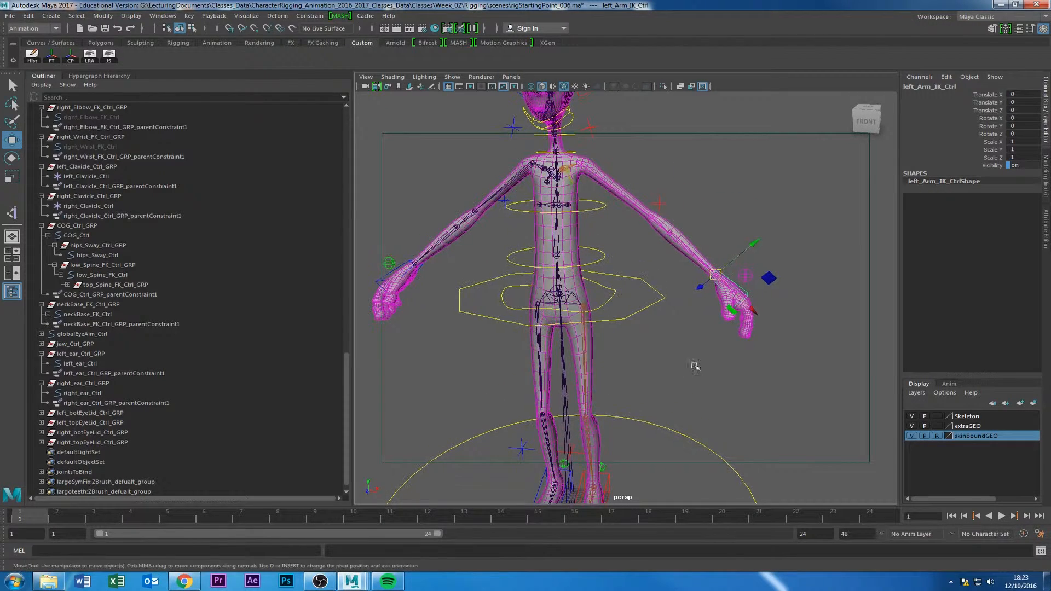
{"action": "scroll", "coordinate": [94, 324], "scroll_direction": "down", "scroll_amount": 1}
{"action": "scroll", "coordinate": [94, 325], "scroll_direction": "up", "scroll_amount": 15}
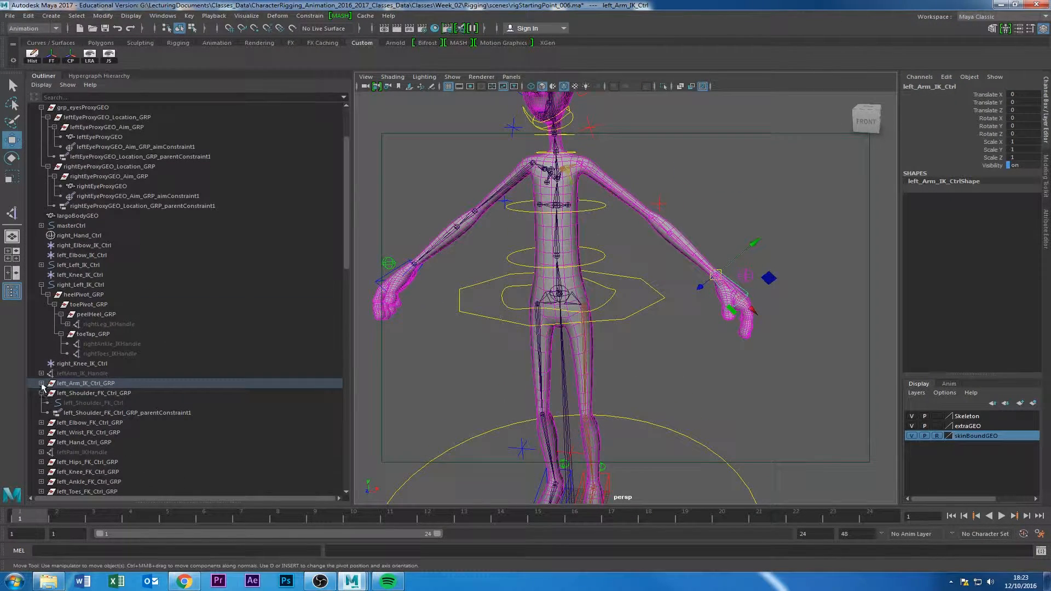
{"action": "left_click", "coordinate": [41, 383]}
{"action": "left_click", "coordinate": [74, 384]}
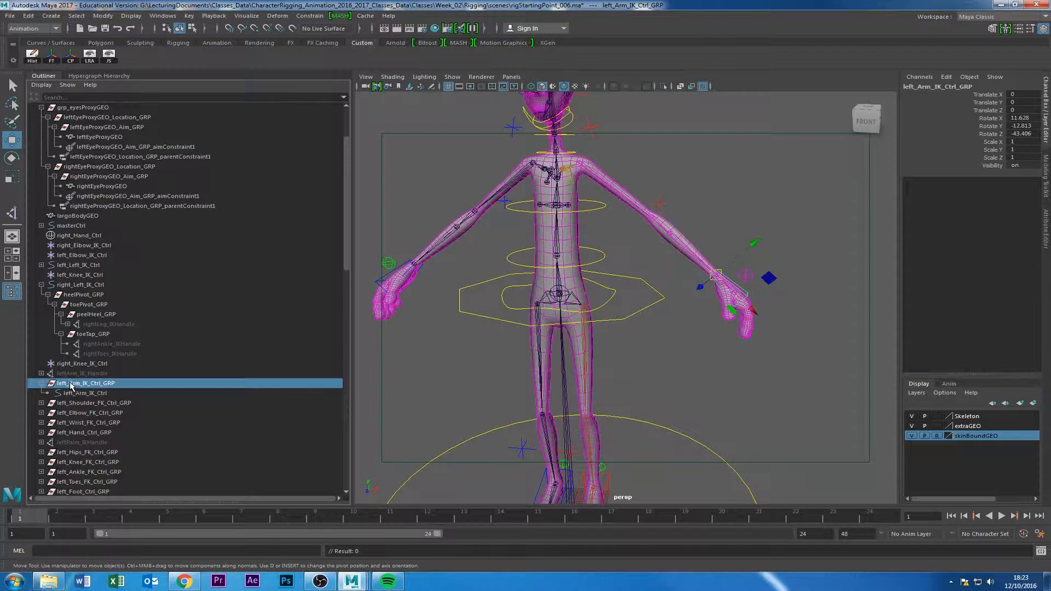
{"action": "left_click", "coordinate": [40, 384]}
Try to repeat the parent constraint on left_Arm_IK_Ctrl_GRP.
{"action": "middle_click_drag", "start_coordinate": [466, 386], "coordinate": [468, 345], "text": "alt"}
{"action": "left_click", "coordinate": [439, 419]}
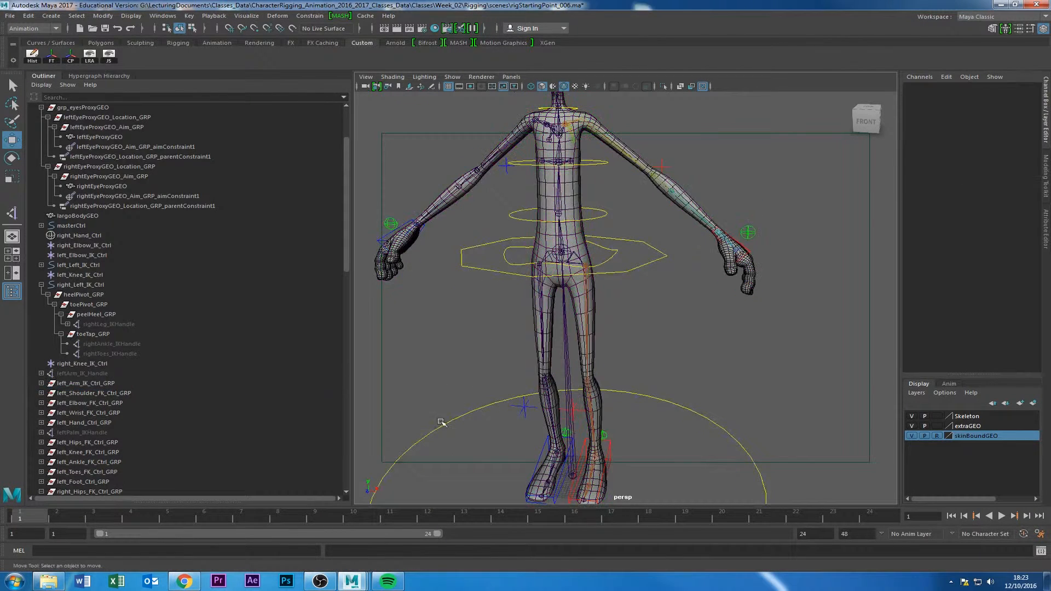
{"action": "left_click", "coordinate": [104, 383]}
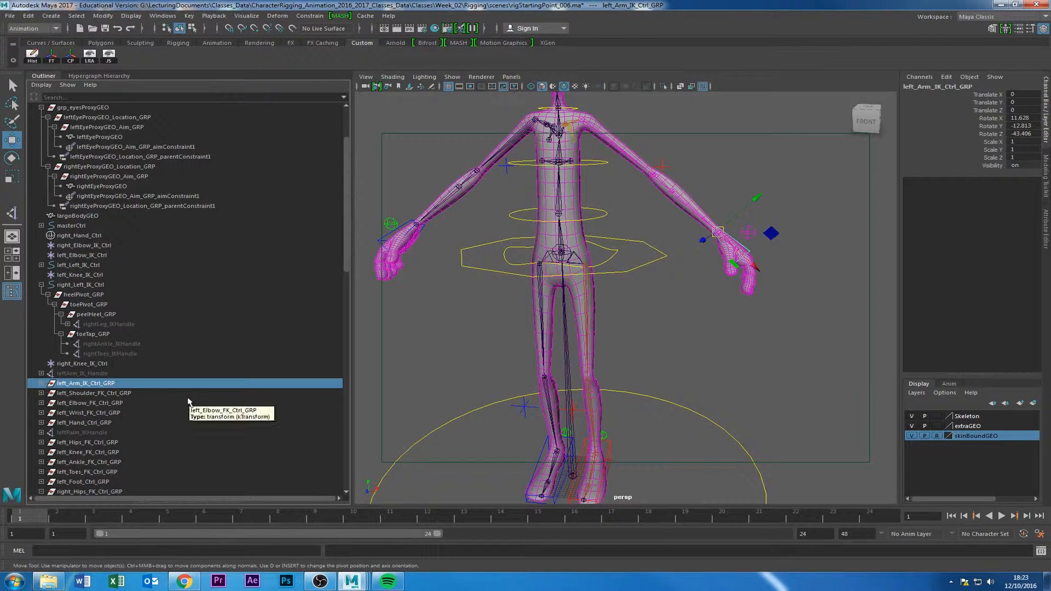
{"action": "key", "text": "g"}
Switch to the Rigging menu set and try the parent constraint on left_Arm_IK_Ctrl_GRP again.
{"action": "left_click", "coordinate": [314, 18]}
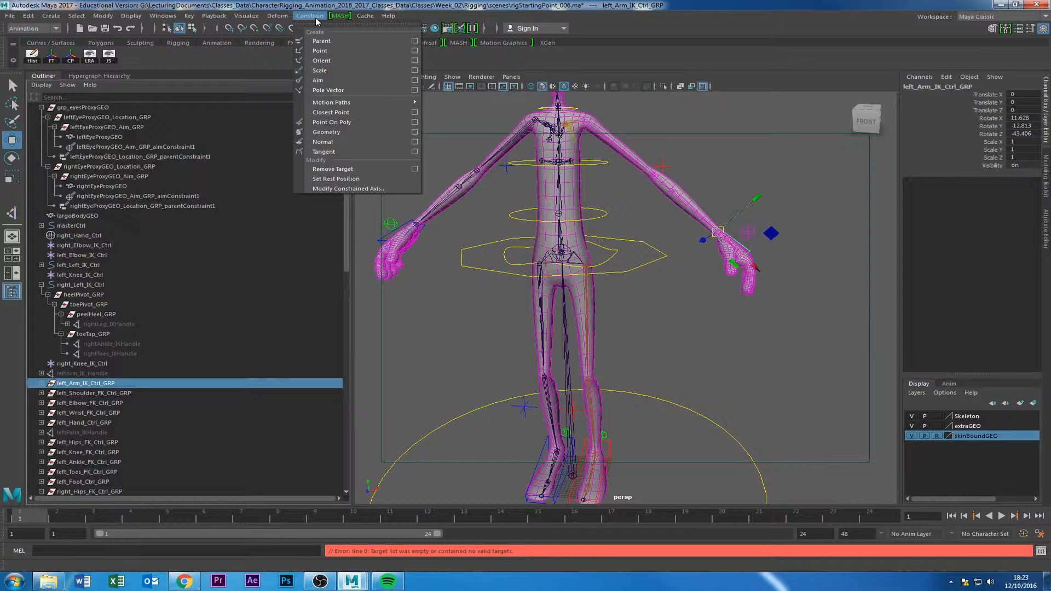
{"action": "mouse_move", "coordinate": [277, 19]}
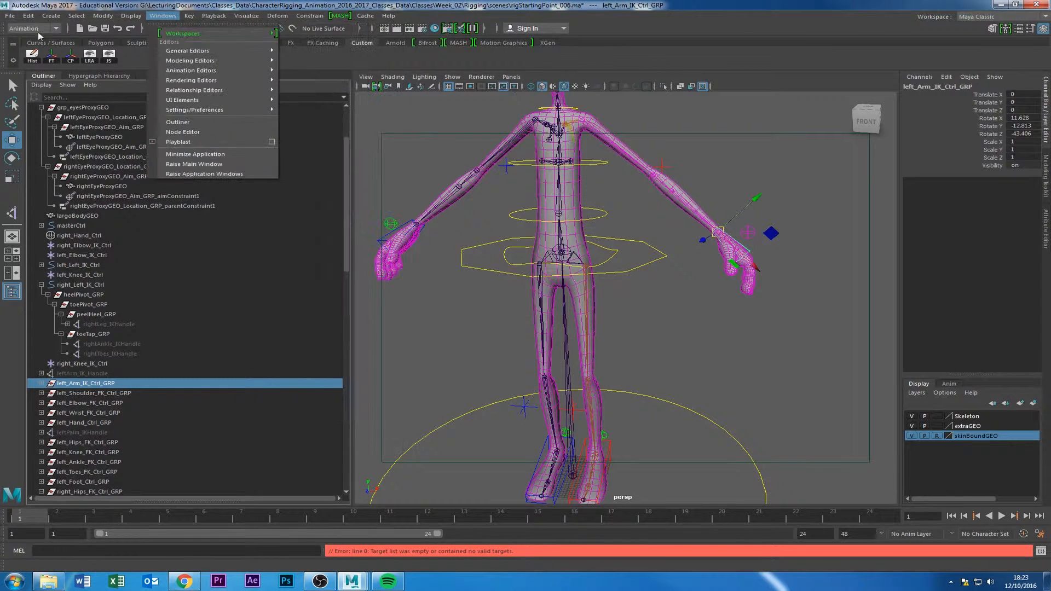
{"action": "left_click", "coordinate": [33, 28]}
{"action": "left_click", "coordinate": [33, 47]}
{"action": "left_click", "coordinate": [285, 16]}
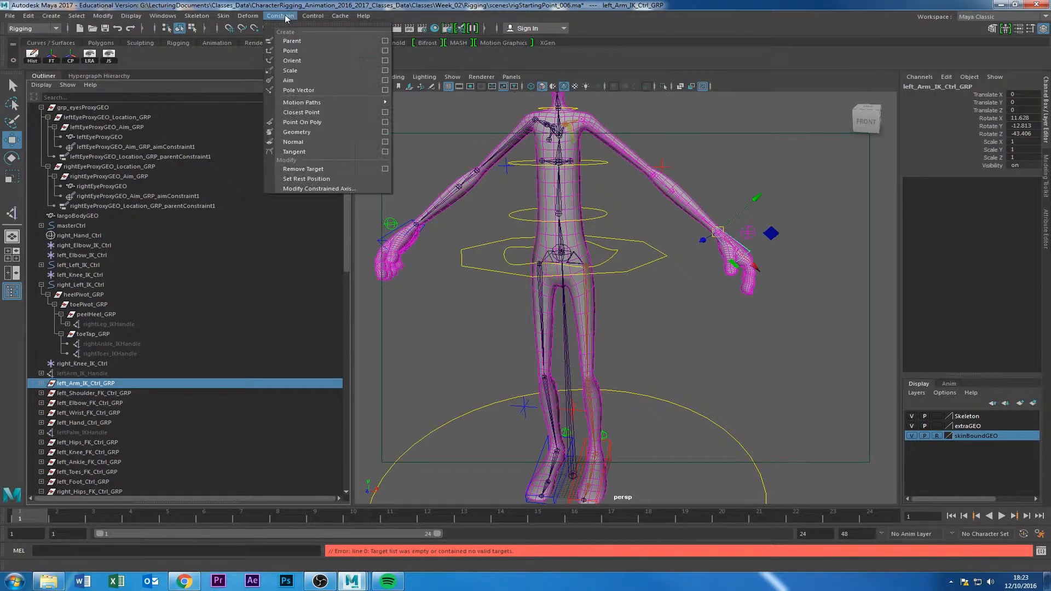
{"action": "left_click", "coordinate": [304, 43]}
Parent-constrain left_Arm_IK_Ctrl_GRP to masterCtrl, selecting the master control first and the group second.
{"action": "right_click_drag", "start_coordinate": [622, 377], "coordinate": [528, 395], "text": "alt"}
{"action": "middle_click_drag", "start_coordinate": [529, 395], "coordinate": [533, 347], "text": "alt"}
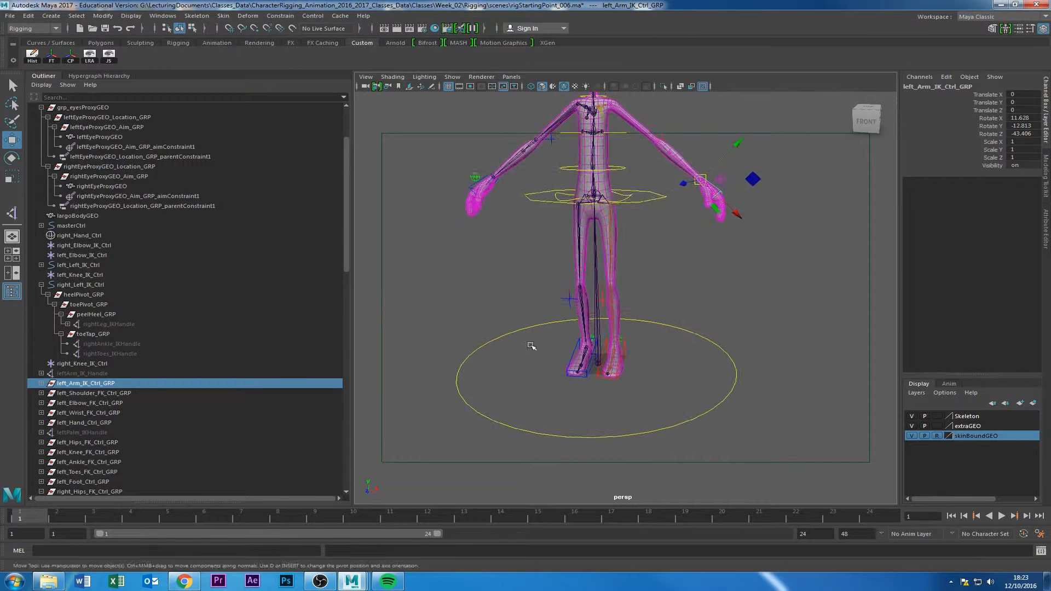
{"action": "left_click_drag", "start_coordinate": [533, 347], "coordinate": [534, 400], "text": "alt"}
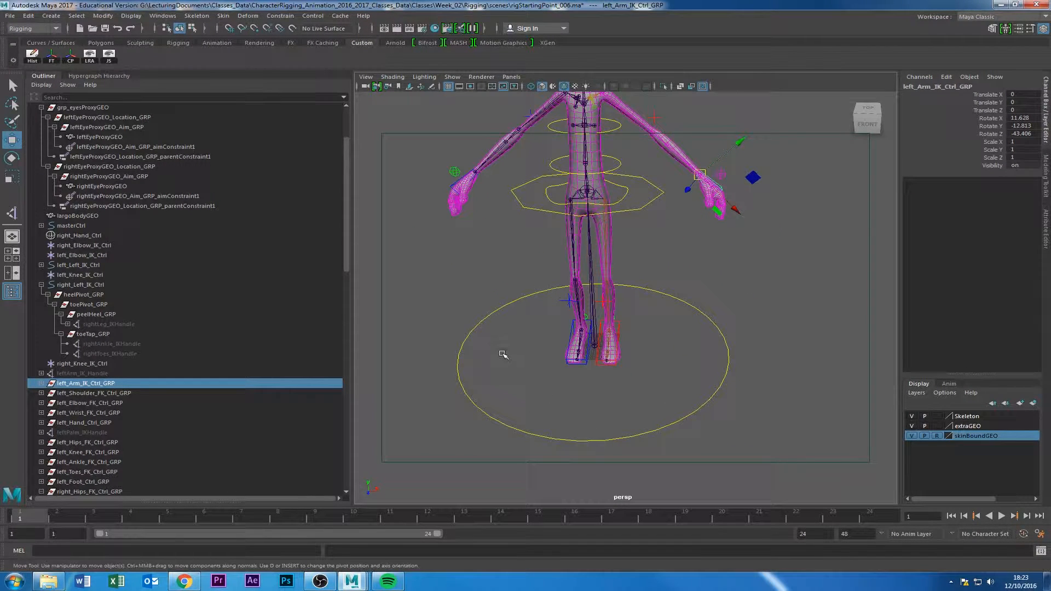
{"action": "left_click", "coordinate": [484, 355]}
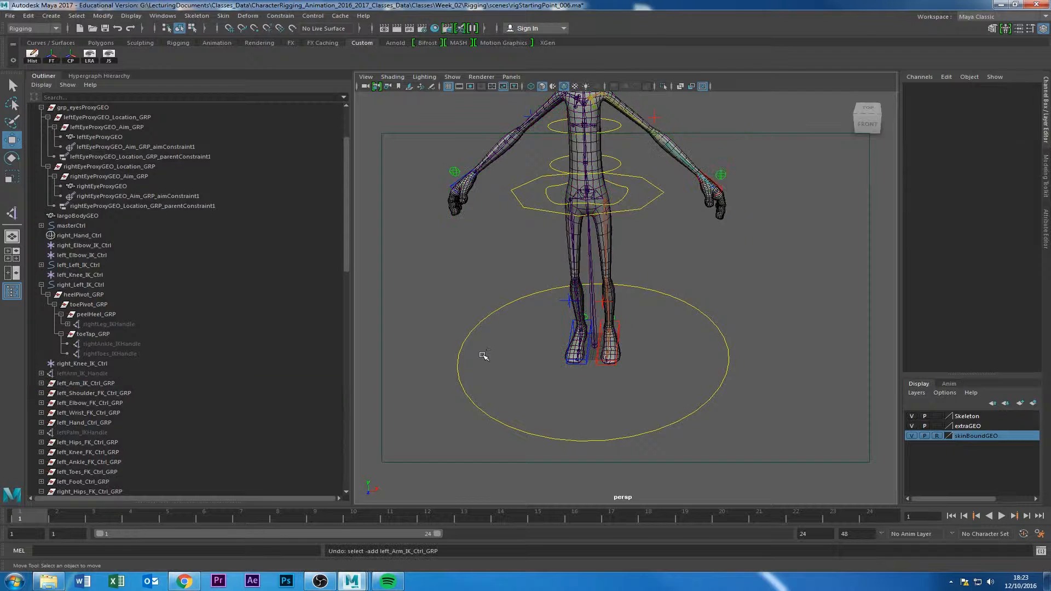
{"action": "left_click_drag", "start_coordinate": [597, 381], "coordinate": [709, 457]}
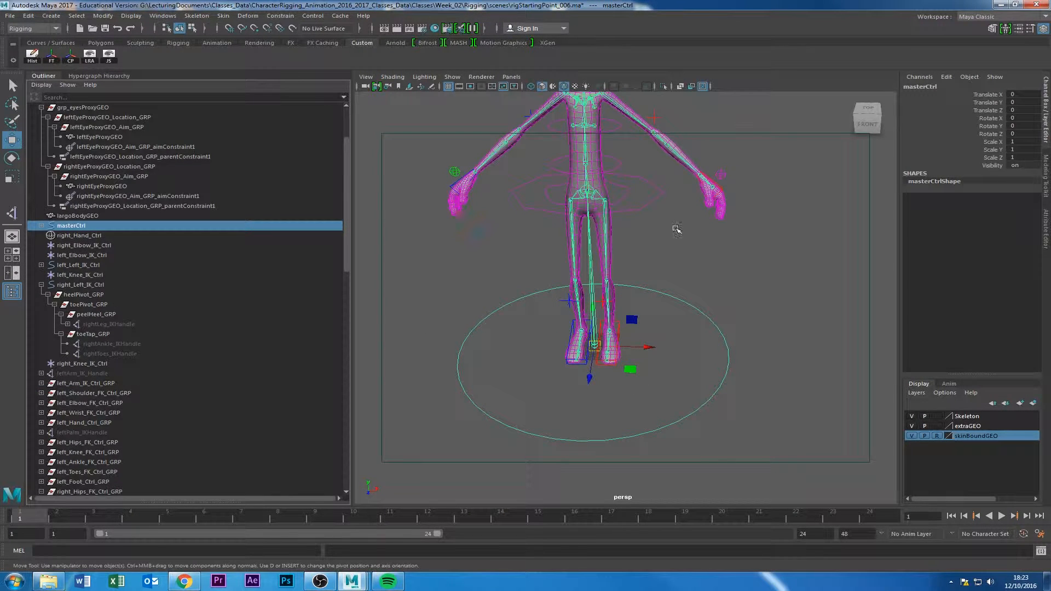
{"action": "left_click", "coordinate": [712, 186]}
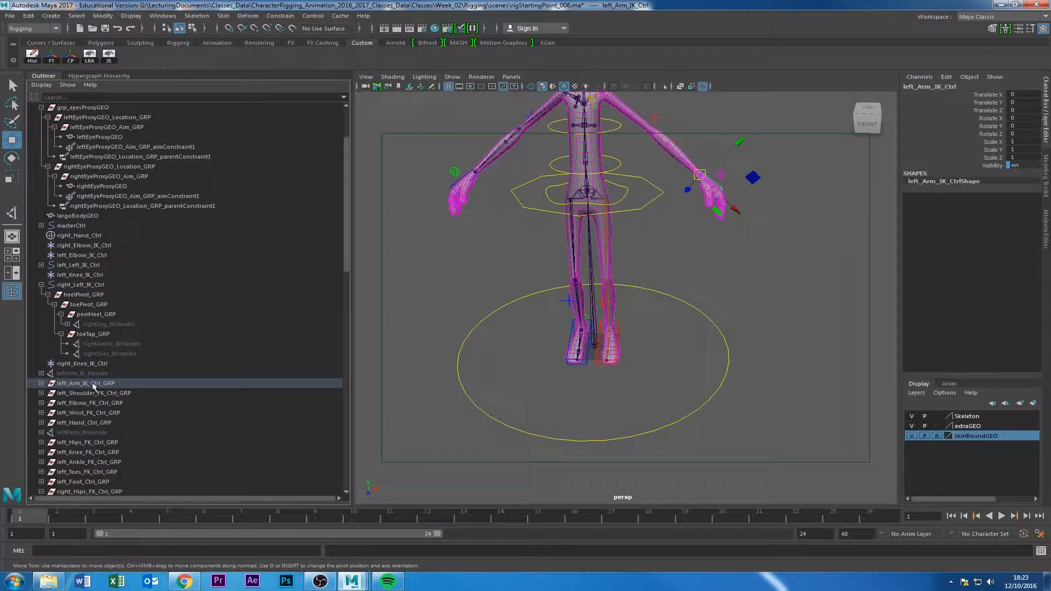
{"action": "left_click_drag", "start_coordinate": [430, 331], "coordinate": [502, 362]}
{"action": "left_click", "coordinate": [121, 384], "text": "ctrl"}
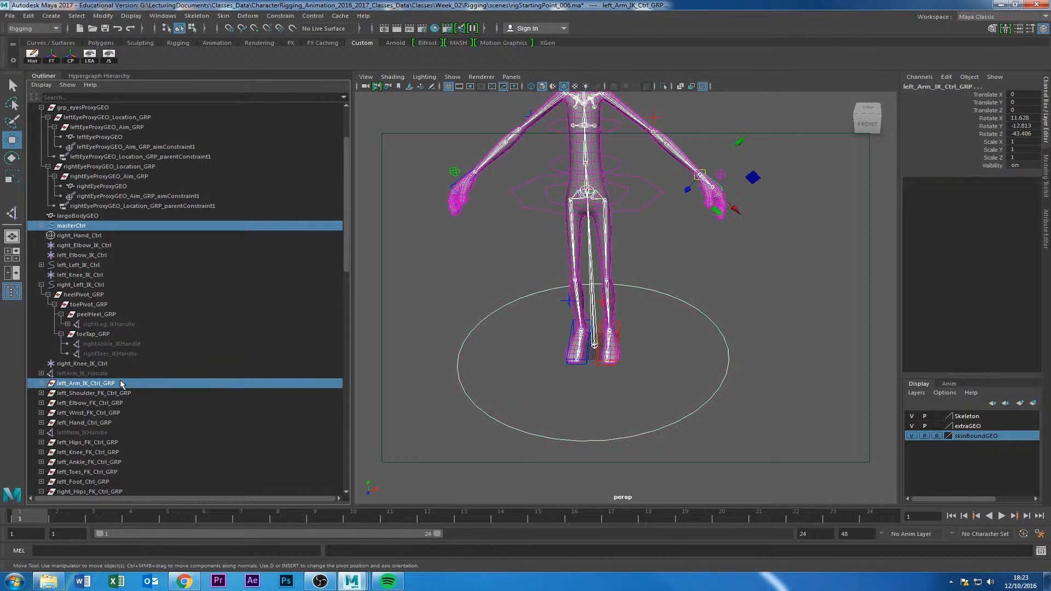
{"action": "left_click", "coordinate": [280, 16]}
{"action": "left_click", "coordinate": [296, 40]}
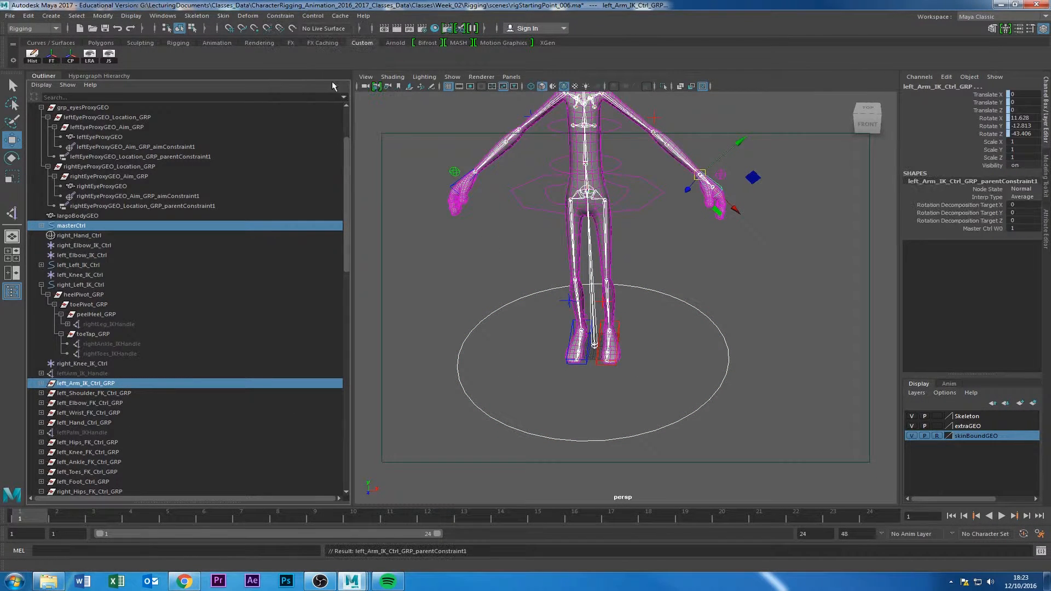
Test the left arm constraint by moving masterCtrl, and undo the move.
{"action": "left_click", "coordinate": [532, 412]}
{"action": "left_click_drag", "start_coordinate": [533, 412], "coordinate": [541, 440]}
{"action": "left_click_drag", "start_coordinate": [594, 347], "coordinate": [625, 364]}
{"action": "key", "text": "ctrl+z"}
Group left_Elbow_IK_Ctrl on its own and centre the new group's pivot.
{"action": "left_click_drag", "start_coordinate": [678, 300], "coordinate": [651, 313], "text": "alt"}
{"action": "left_click_drag", "start_coordinate": [664, 141], "coordinate": [677, 151]}
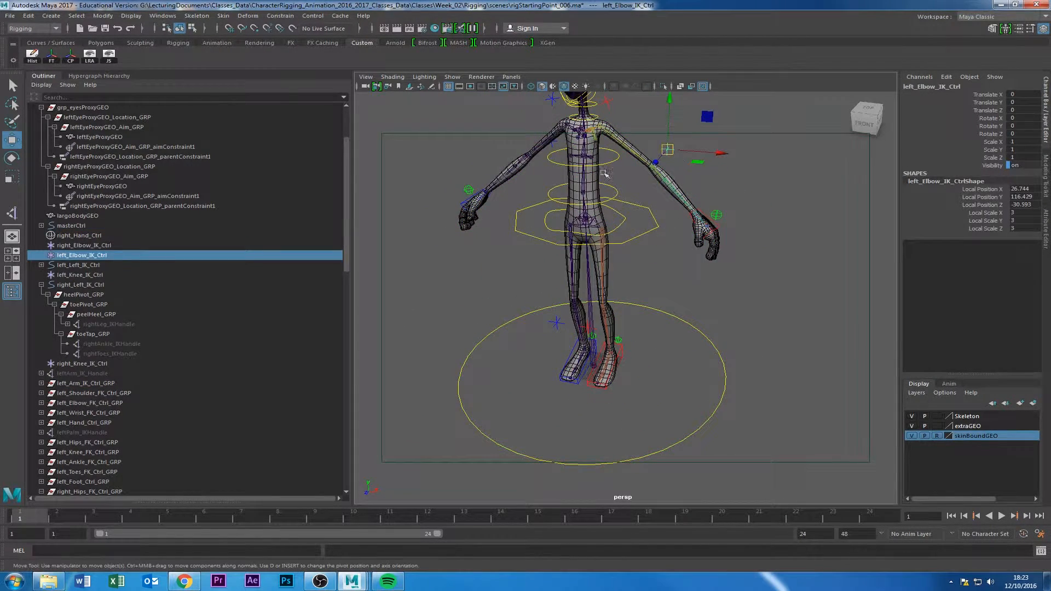
{"action": "left_click", "coordinate": [79, 252]}
{"action": "left_click", "coordinate": [83, 248]}
{"action": "left_click", "coordinate": [86, 253]}
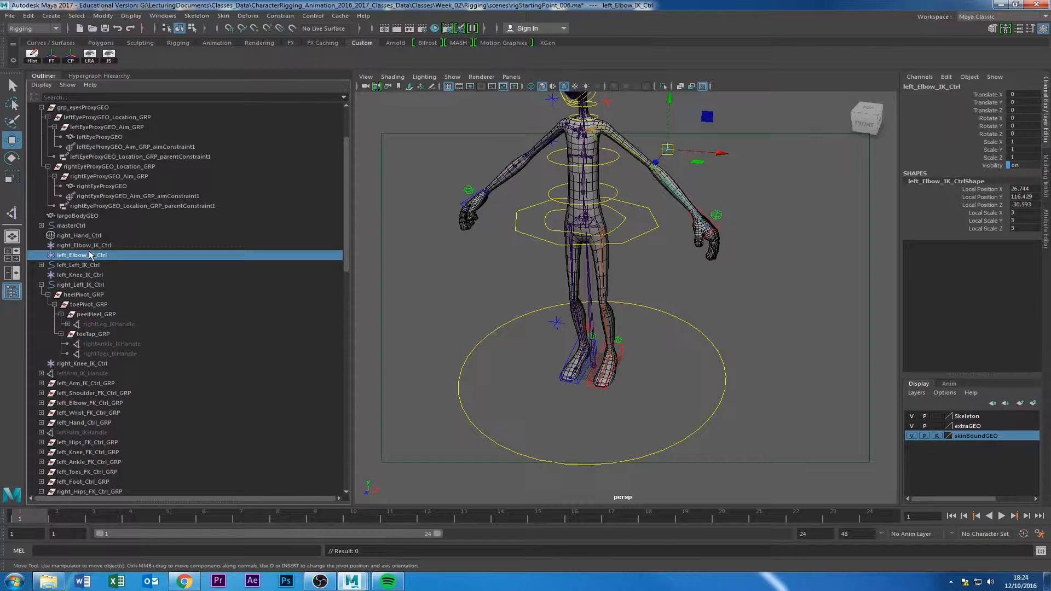
{"action": "left_click", "coordinate": [91, 247]}
{"action": "left_click", "coordinate": [95, 255]}
{"action": "key", "text": "ctrl+g"}
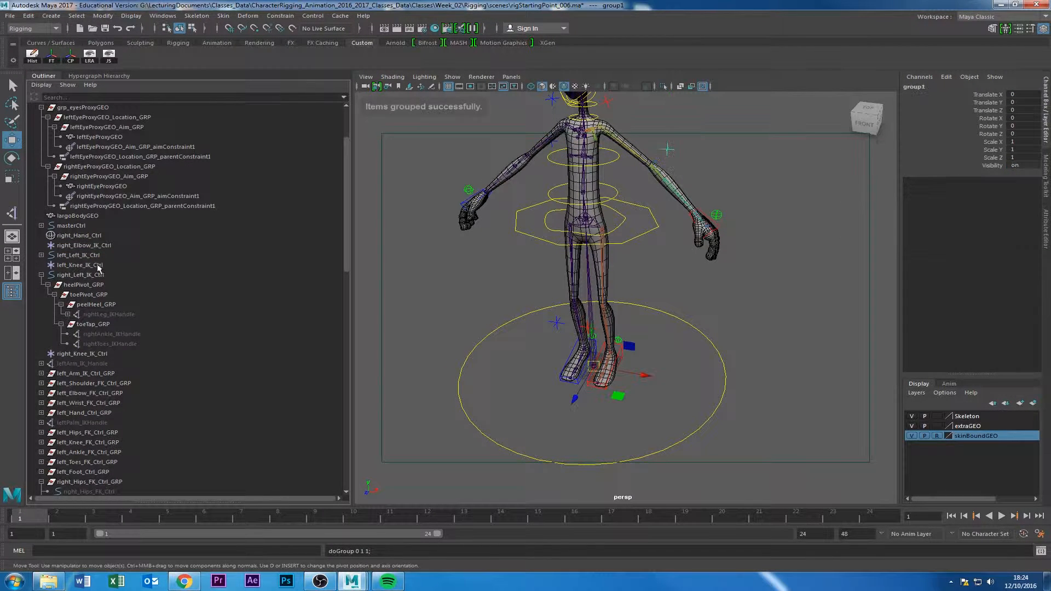
{"action": "scroll", "coordinate": [82, 452], "scroll_direction": "down", "scroll_amount": 10}
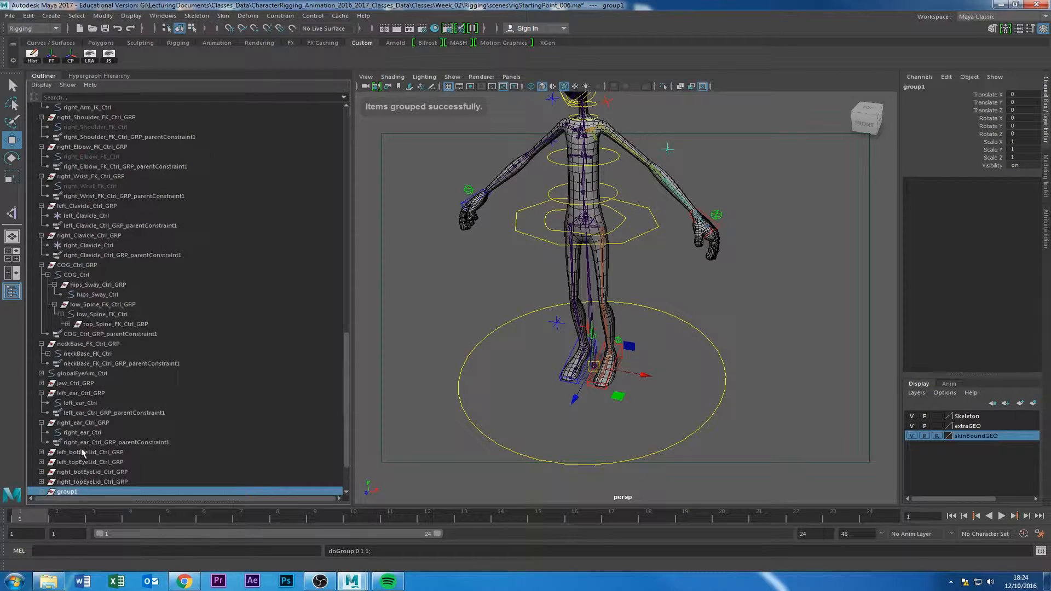
{"action": "left_click", "coordinate": [81, 490]}
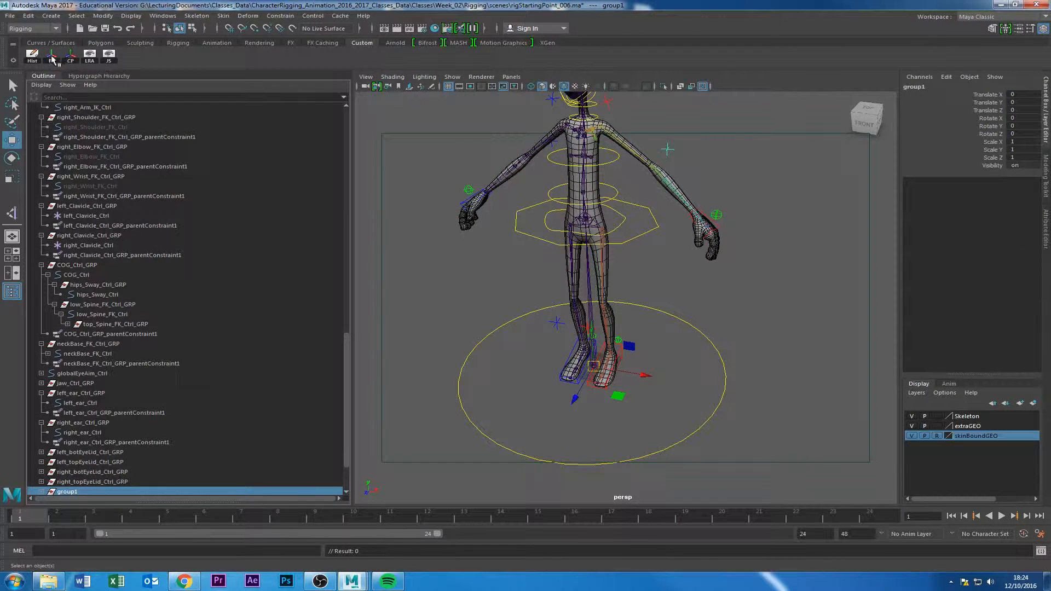
{"action": "left_click", "coordinate": [73, 60]}
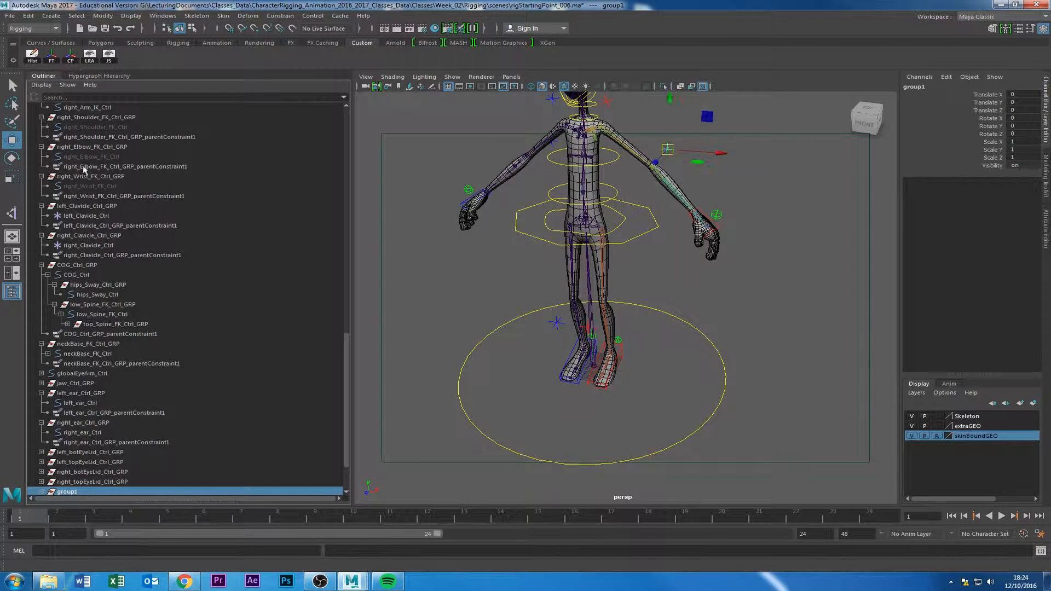
Rename the left elbow control's new parent group to left_Elbow_IK_Ctrl_GRP, reusing the control's name.
{"action": "scroll", "coordinate": [126, 411], "scroll_direction": "down", "scroll_amount": 2}
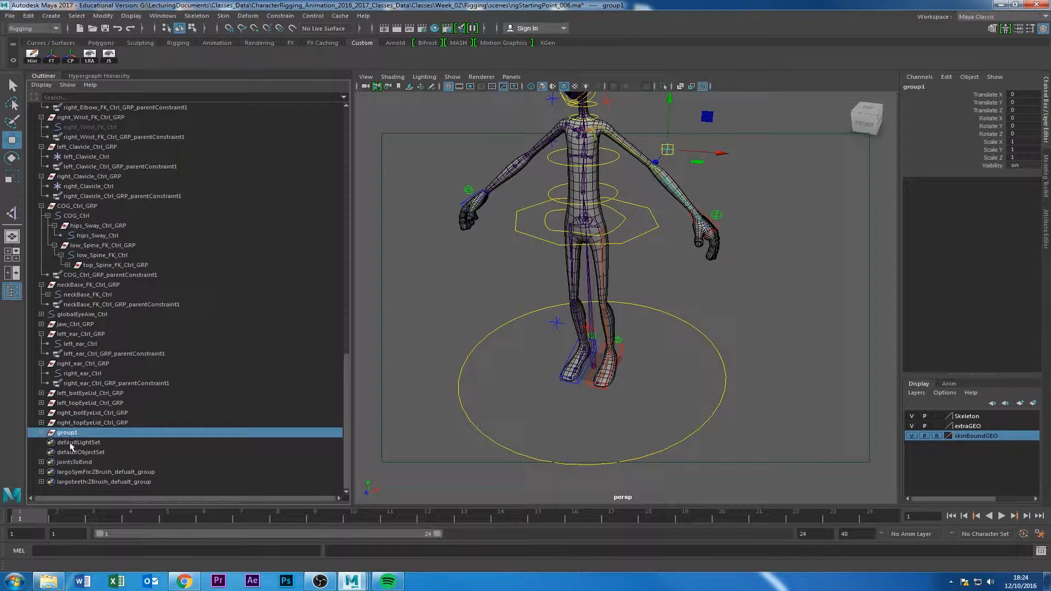
{"action": "left_click", "coordinate": [42, 433]}
{"action": "left_click", "coordinate": [75, 442]}
{"action": "double_click", "coordinate": [80, 443]}
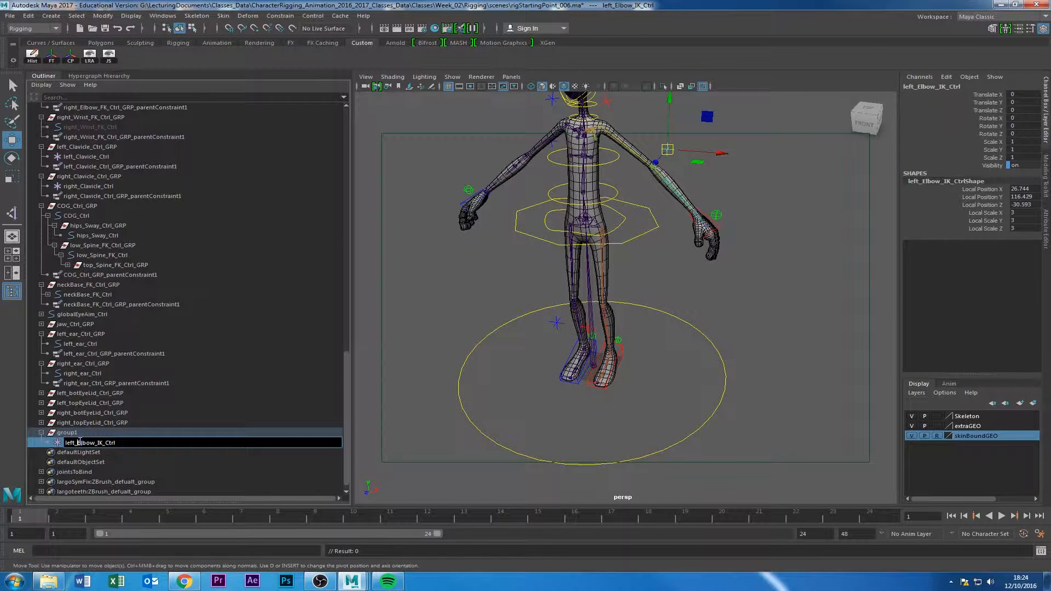
{"action": "double_click", "coordinate": [78, 443]}
{"action": "key", "text": "ctrl+c"}
{"action": "left_click", "coordinate": [70, 432]}
{"action": "double_click", "coordinate": [71, 432]}
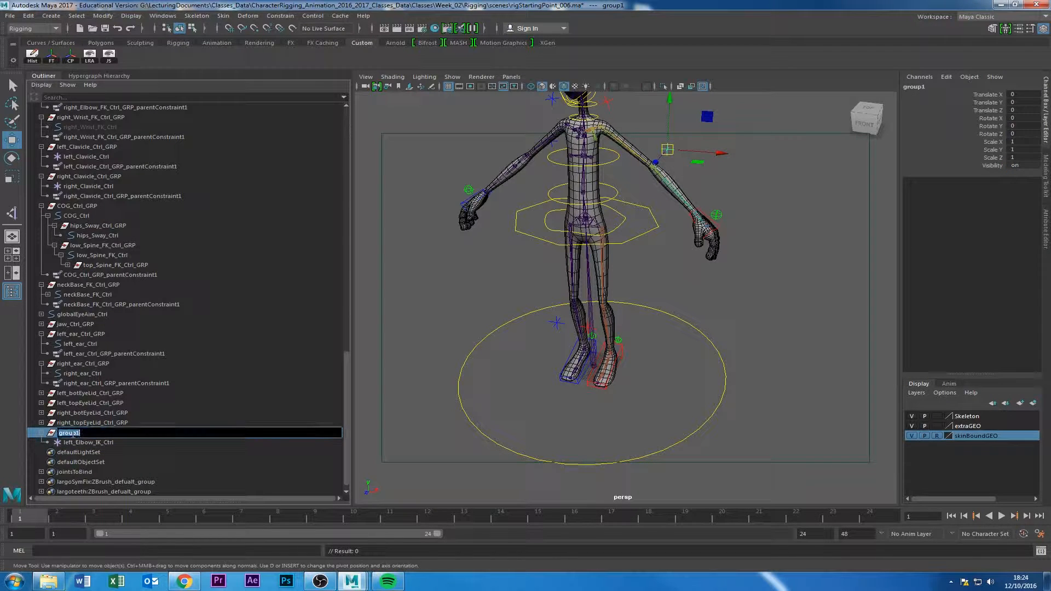
{"action": "key", "text": "ctrl+v"}
{"action": "key", "text": "Return"}
Group right_Elbow_IK_Ctrl on its own and centre the new group's pivot.
{"action": "middle_click_drag", "start_coordinate": [512, 315], "coordinate": [530, 359], "text": "alt"}
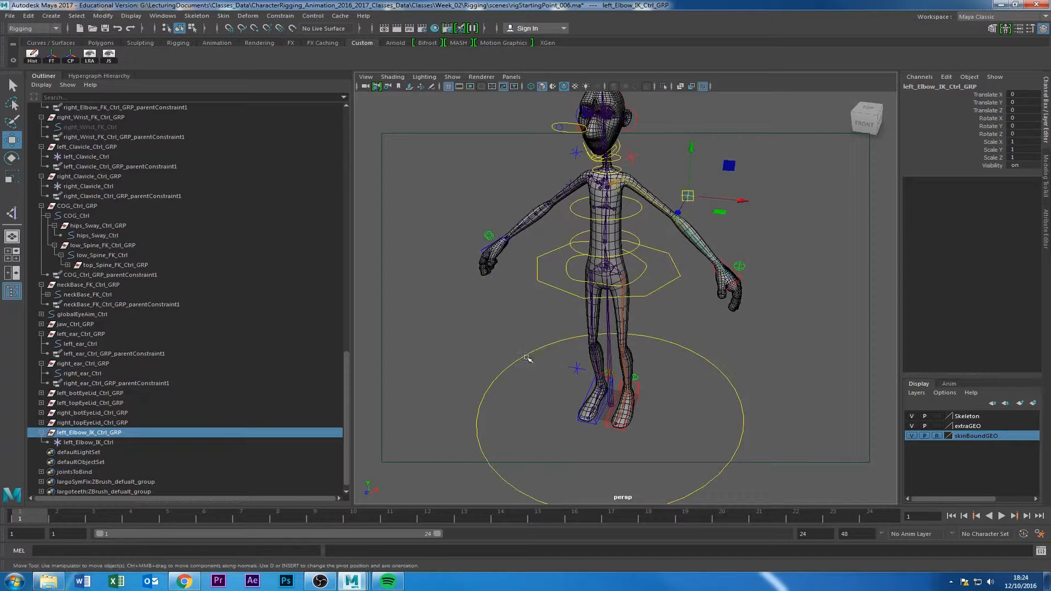
{"action": "left_click_drag", "start_coordinate": [530, 359], "coordinate": [583, 353], "text": "alt"}
{"action": "left_click", "coordinate": [526, 201]}
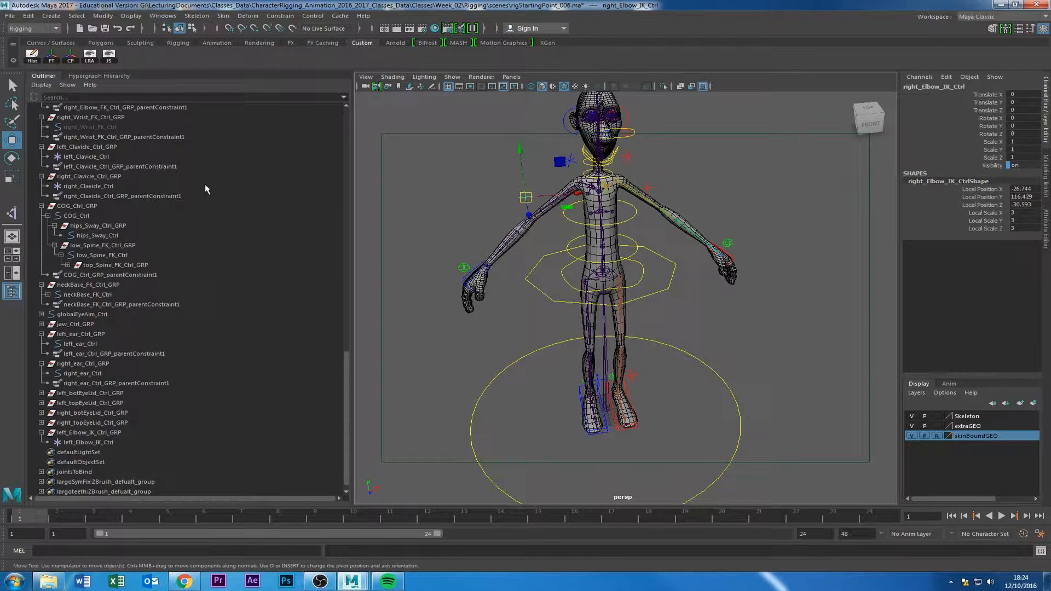
{"action": "key", "text": "ctrl+g"}
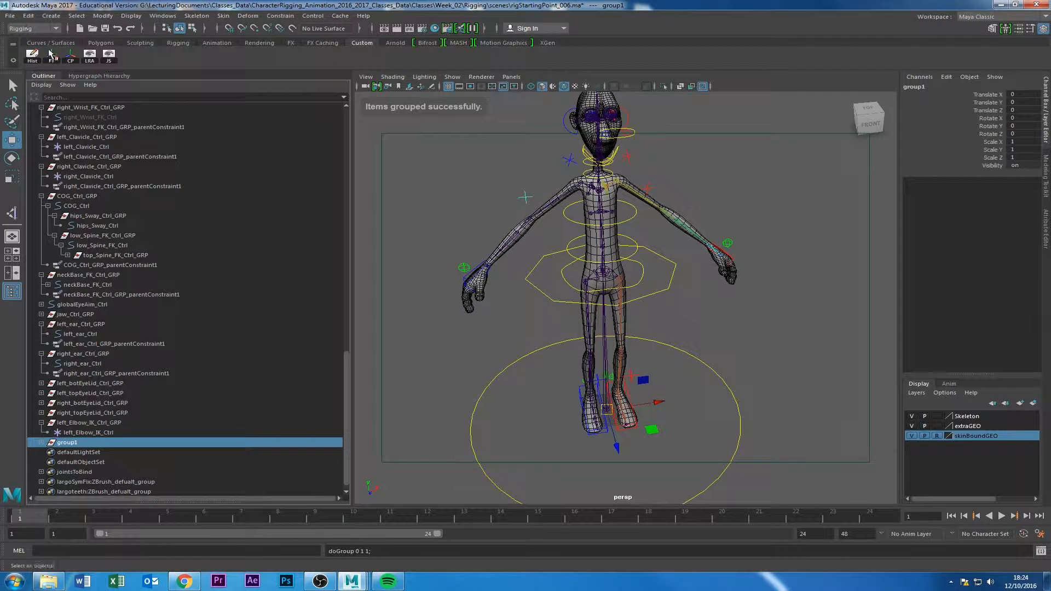
{"action": "left_click", "coordinate": [70, 54]}
Rename the right elbow control's new parent group to right_Elbow_IK_Ctrl_GRP, reusing the control's name.
{"action": "left_click", "coordinate": [41, 442]}
{"action": "double_click", "coordinate": [73, 452]}
{"action": "key", "text": "ctrl+c"}
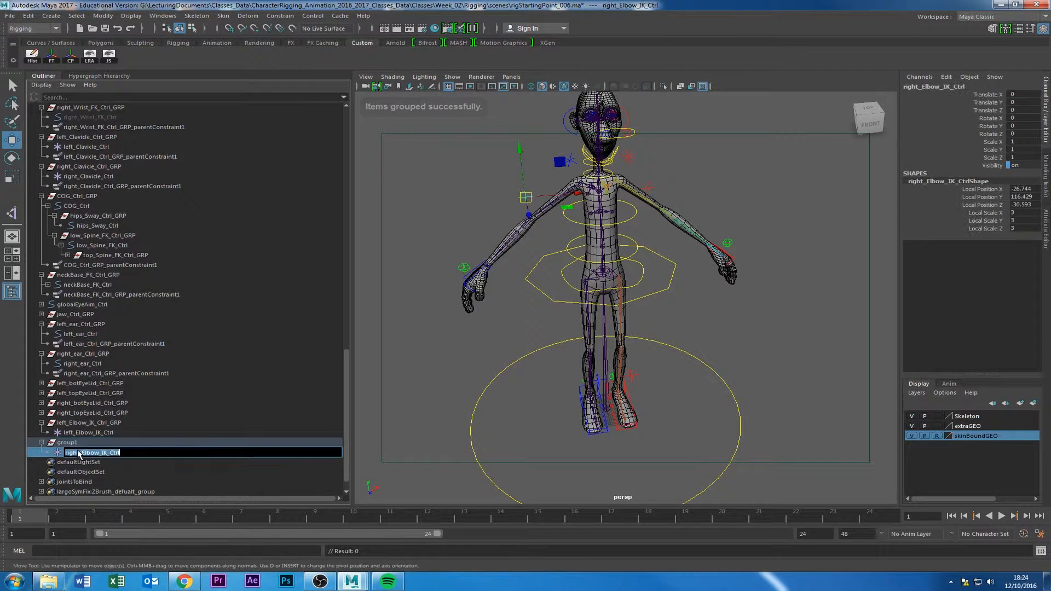
{"action": "double_click", "coordinate": [69, 443]}
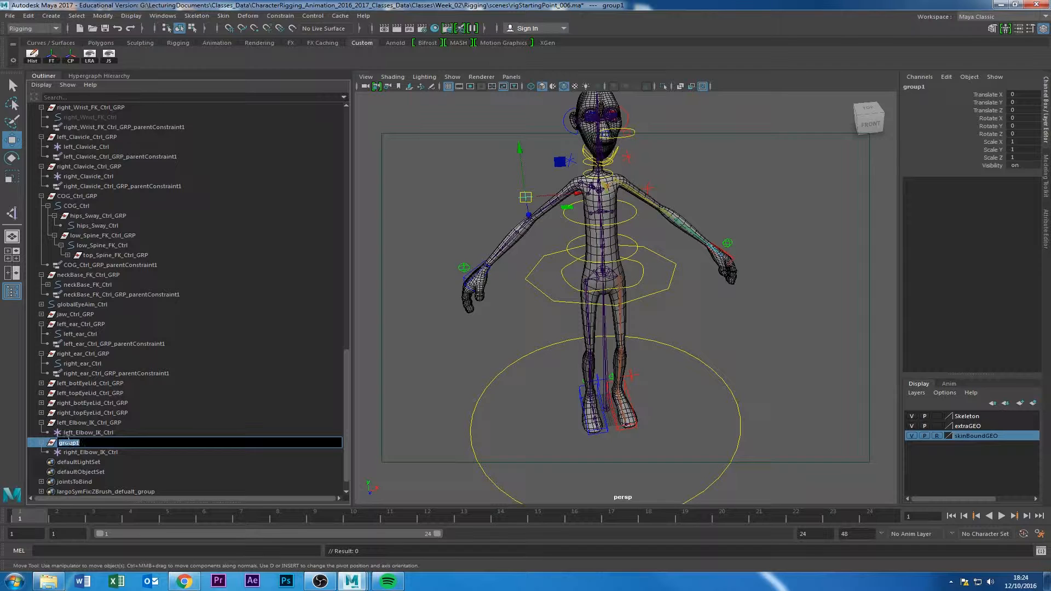
{"action": "key", "text": "ctrl+v"}
{"action": "type", "text": "_GRP"}
{"action": "key", "text": "Return"}
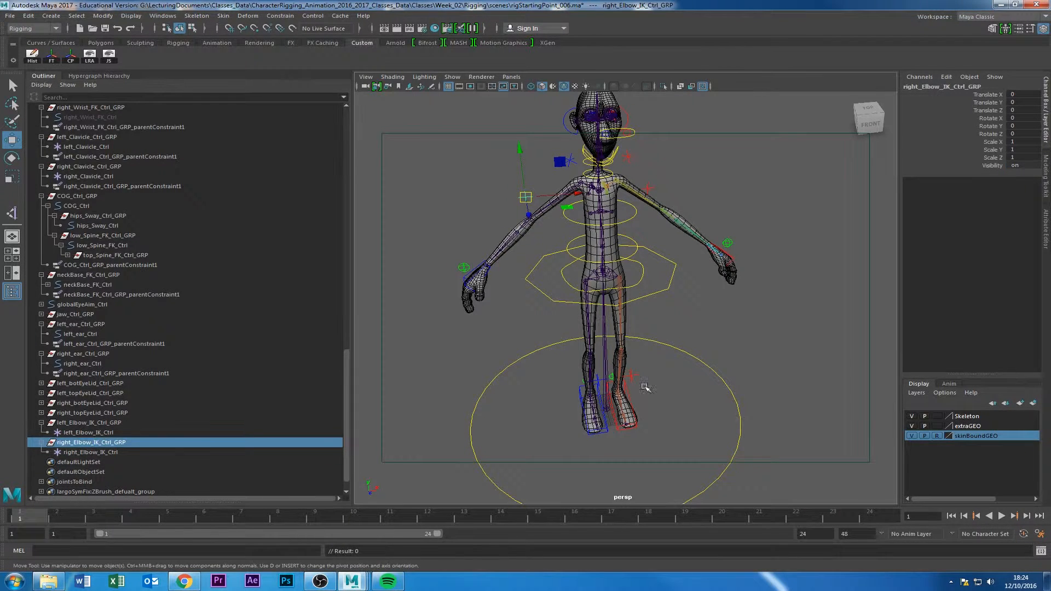
Parent-constrain right_Elbow_IK_Ctrl_GRP to masterCtrl.
{"action": "left_click_drag", "start_coordinate": [638, 385], "coordinate": [693, 388], "text": "alt"}
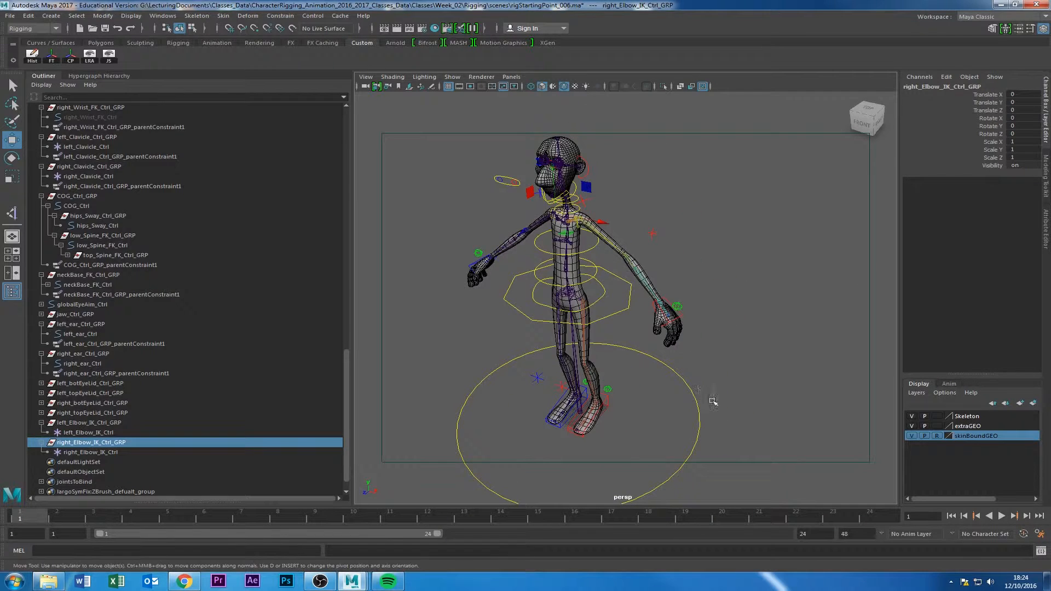
{"action": "left_click", "coordinate": [712, 401]}
{"action": "left_click", "coordinate": [86, 443]}
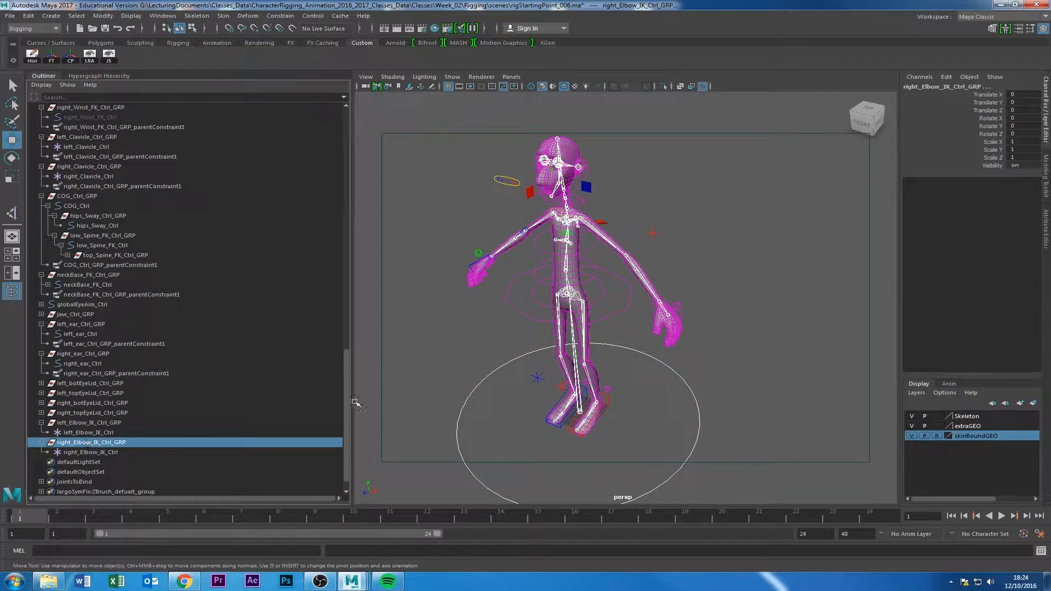
{"action": "left_click", "coordinate": [280, 16]}
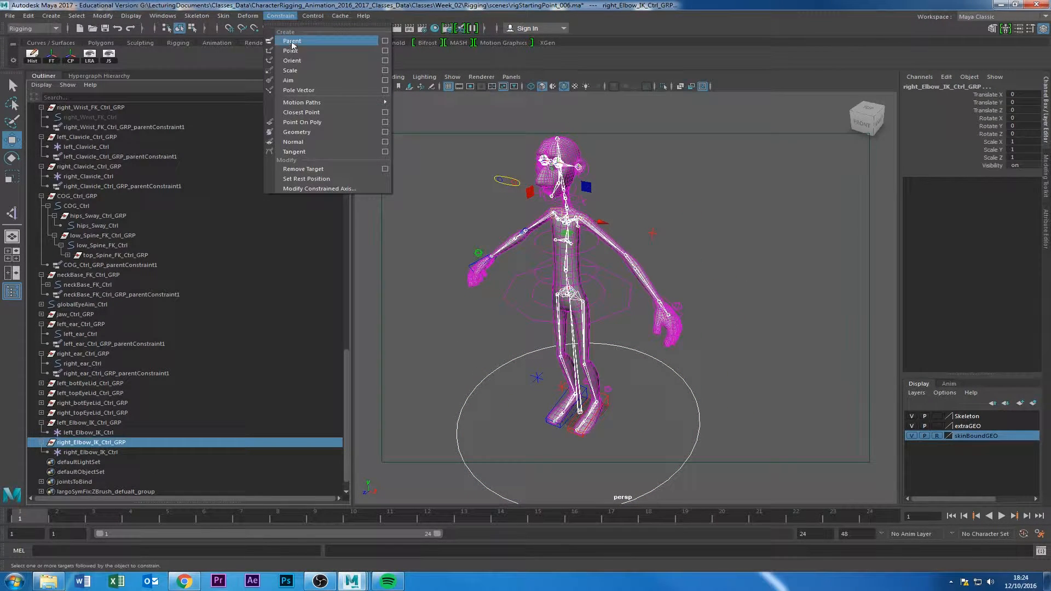
{"action": "left_click", "coordinate": [292, 44]}
Inspect right_Elbow_IK_Ctrl and its parent group on the rig, and clear the selection.
{"action": "left_click_drag", "start_coordinate": [459, 391], "coordinate": [549, 366], "text": "alt"}
{"action": "left_click", "coordinate": [442, 262]}
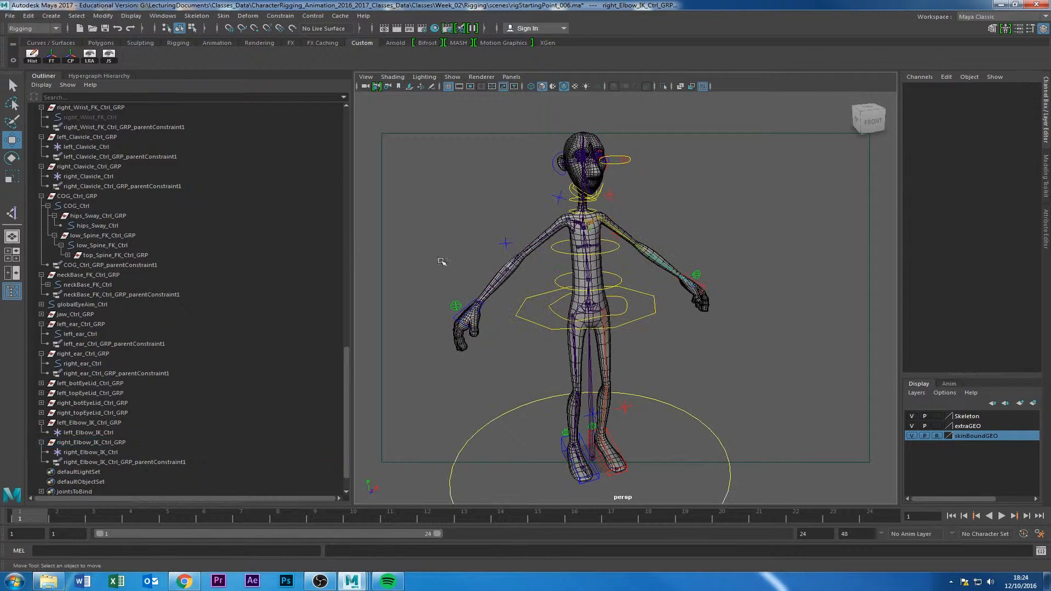
{"action": "left_click", "coordinate": [506, 244]}
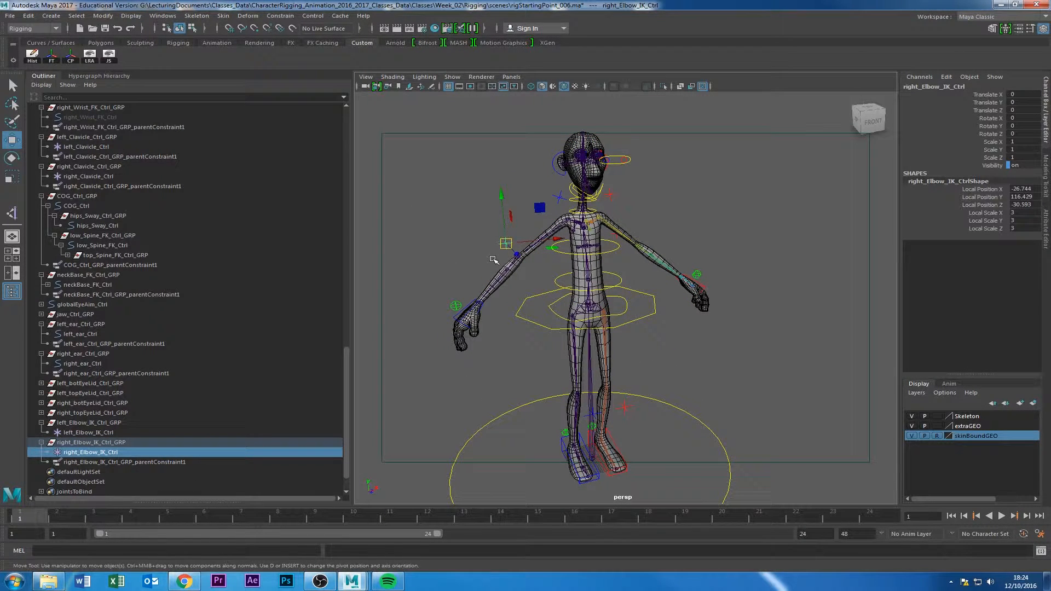
{"action": "key", "text": "Up"}
{"action": "left_click", "coordinate": [501, 383]}
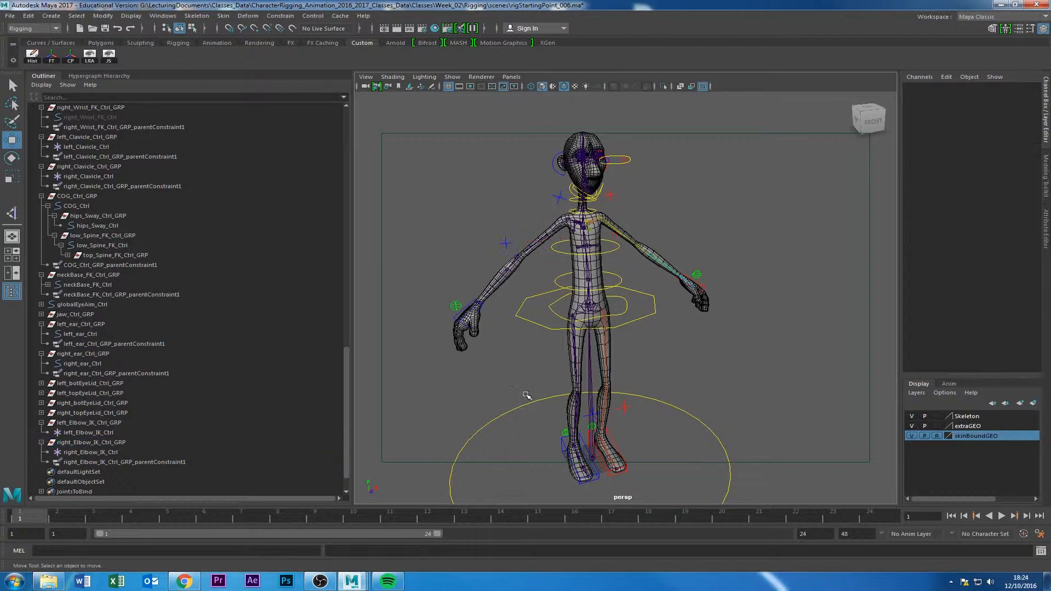
Repeat the parent constraint with masterCtrl as the driver and left_Elbow_IK_Ctrl_GRP as the driven group.
{"action": "left_click", "coordinate": [458, 432]}
{"action": "left_click_drag", "start_coordinate": [463, 438], "coordinate": [497, 457], "text": "alt"}
{"action": "left_click_drag", "start_coordinate": [723, 183], "coordinate": [659, 296], "text": "alt"}
{"action": "left_click", "coordinate": [665, 299]}
{"action": "left_click", "coordinate": [638, 294]}
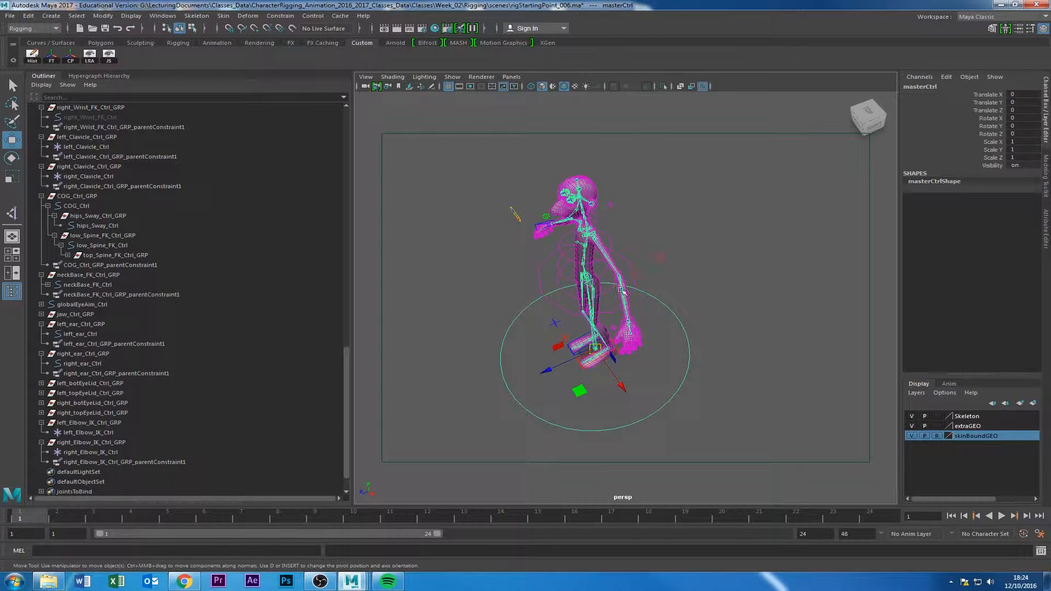
{"action": "left_click", "coordinate": [94, 423]}
{"action": "key", "text": "g"}
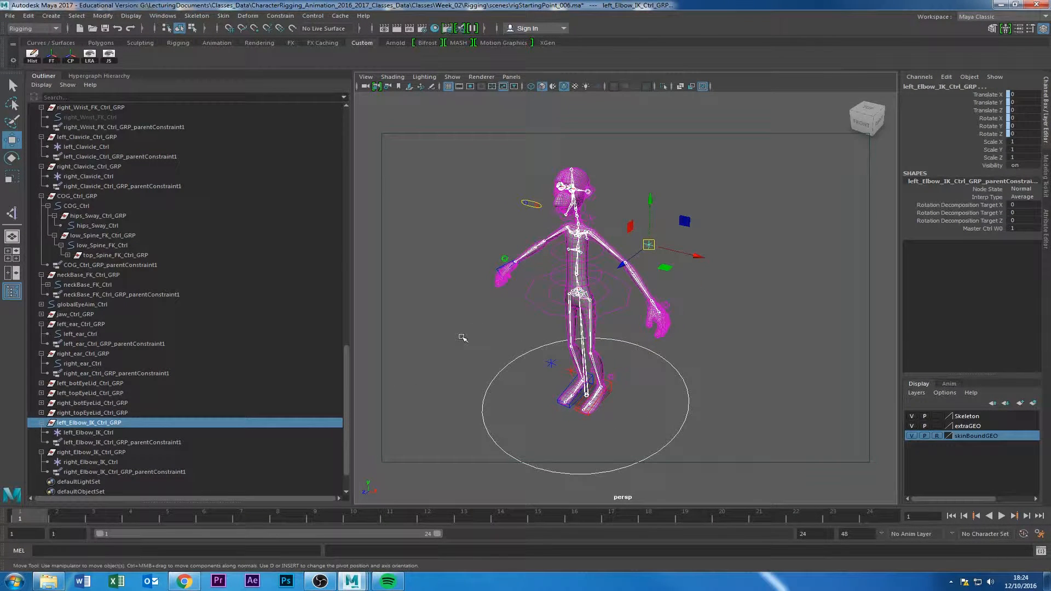
Test the elbow constraints by moving masterCtrl about -9.7 in X, -1.8 in Y and 7.1 in Z, and undo the move.
{"action": "left_click", "coordinate": [461, 337]}
{"action": "left_click_drag", "start_coordinate": [637, 420], "coordinate": [685, 449]}
{"action": "left_click_drag", "start_coordinate": [586, 394], "coordinate": [572, 400]}
{"action": "key", "text": "ctrl+z"}
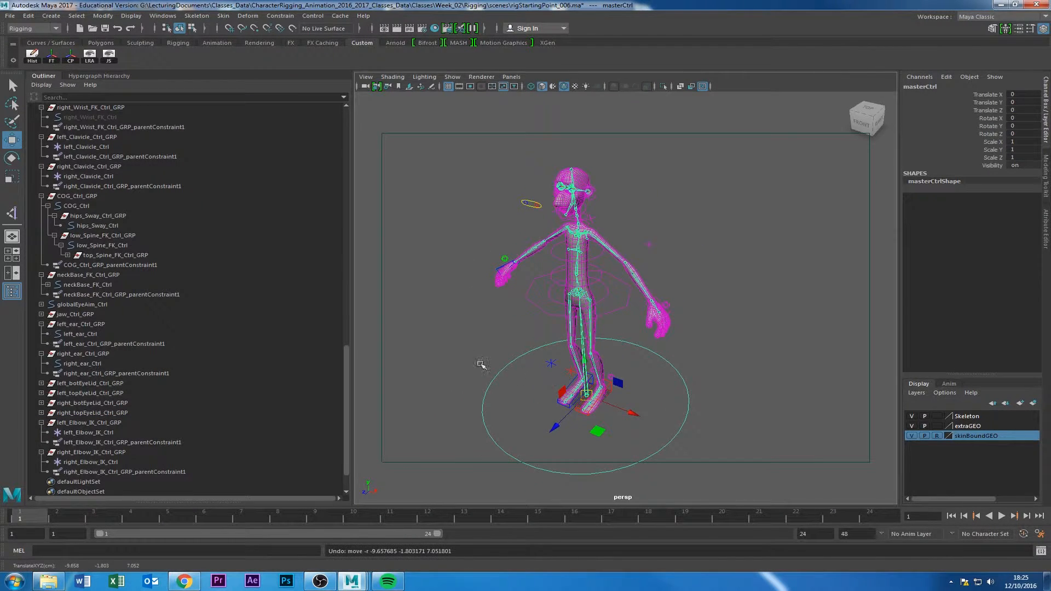
Repeat the parent constraint with masterCtrl as the driver and right_Arm_IK_Ctrl_GRP as the driven group.
{"action": "left_click_drag", "start_coordinate": [481, 364], "coordinate": [610, 356], "text": "alt"}
{"action": "right_click_drag", "start_coordinate": [610, 356], "coordinate": [614, 345], "text": "alt"}
{"action": "left_click_drag", "start_coordinate": [615, 345], "coordinate": [541, 307], "text": "alt"}
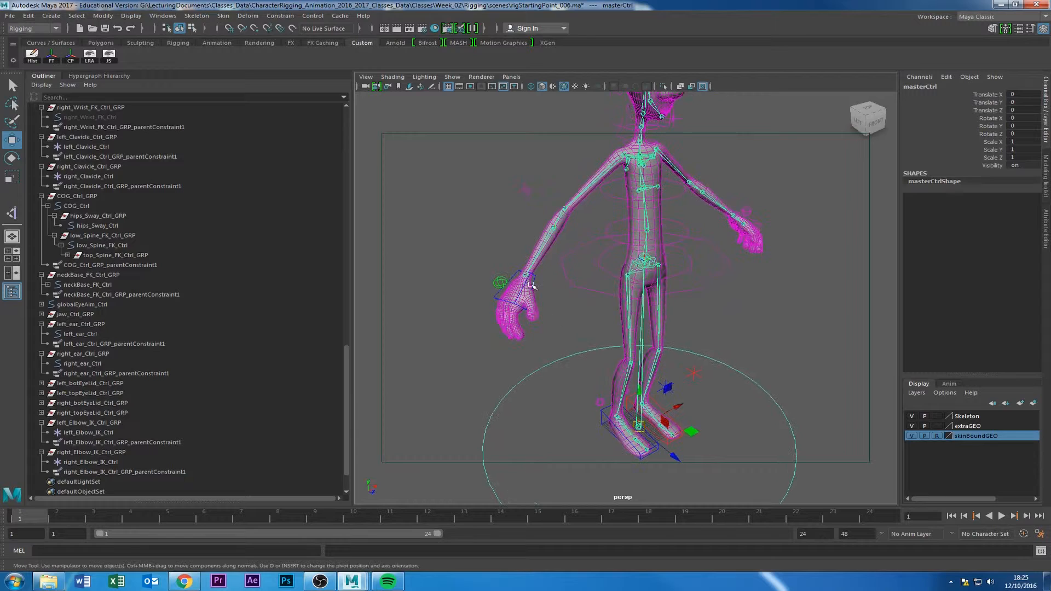
{"action": "left_click", "coordinate": [536, 277]}
{"action": "scroll", "coordinate": [108, 301], "scroll_direction": "up", "scroll_amount": 7}
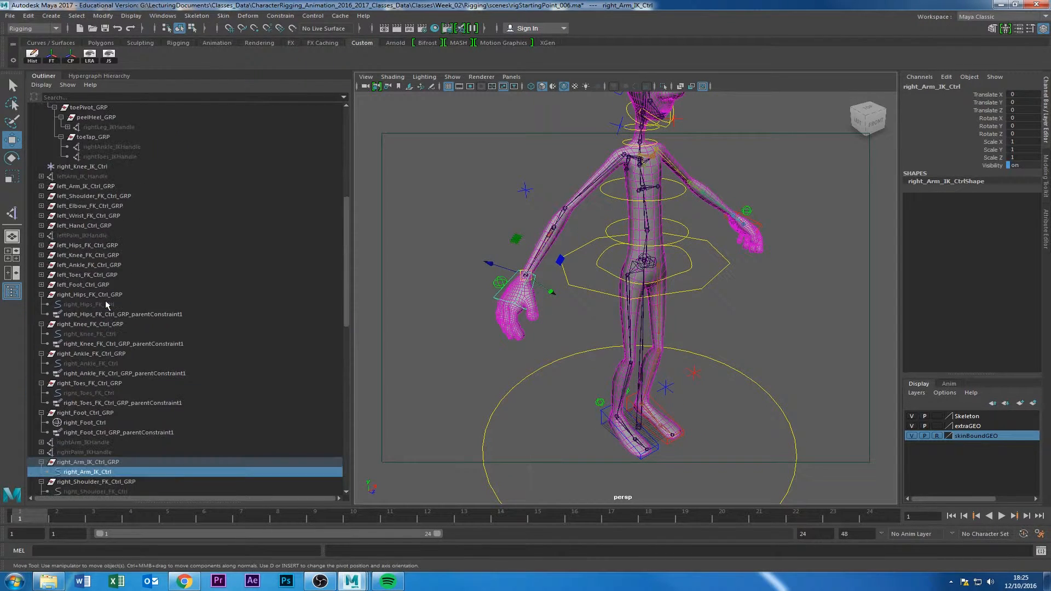
{"action": "left_click", "coordinate": [86, 227]}
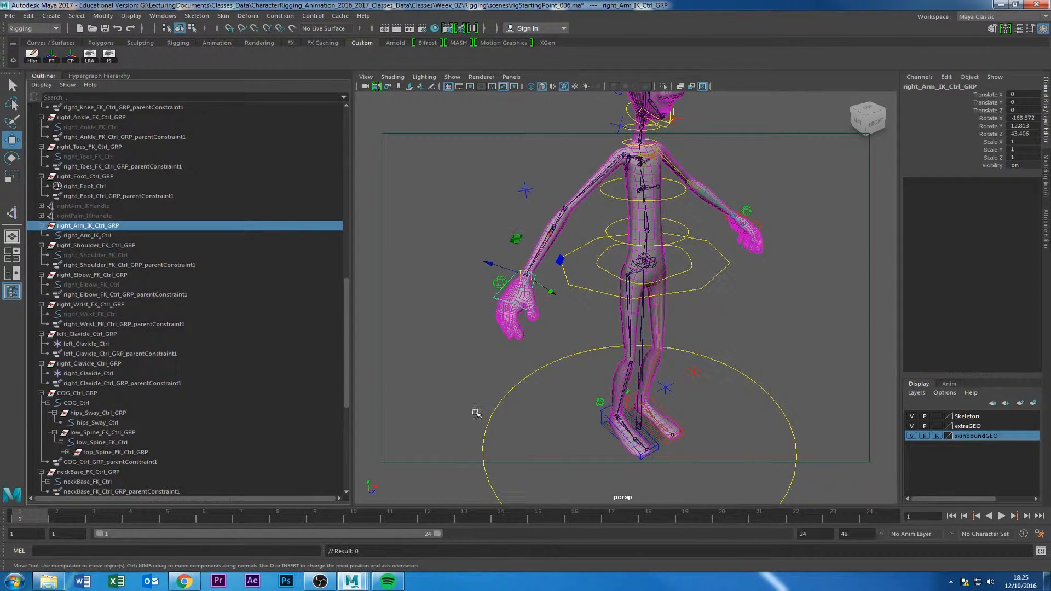
{"action": "left_click", "coordinate": [489, 418]}
{"action": "left_click", "coordinate": [103, 228]}
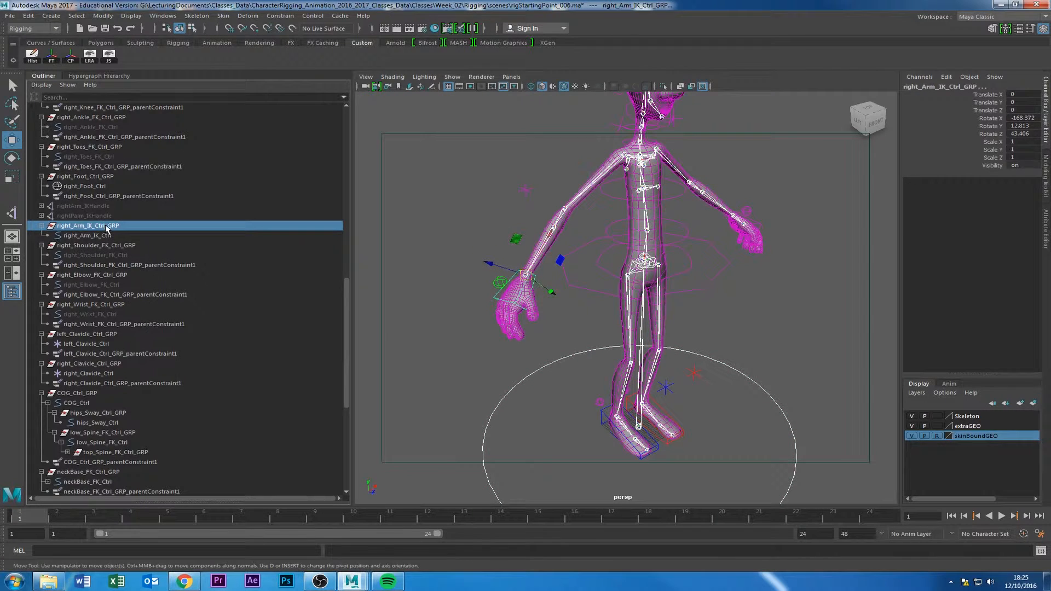
{"action": "key", "text": "g"}
Test the right arm constraint by moving masterCtrl about -11.6 in X, 7.6 in Y and -10.9 in Z, and undo the move.
{"action": "left_click", "coordinate": [453, 375]}
{"action": "left_click", "coordinate": [521, 380]}
{"action": "scroll", "coordinate": [646, 376], "scroll_direction": "down", "scroll_amount": 3}
{"action": "left_click_drag", "start_coordinate": [672, 374], "coordinate": [608, 373], "text": "alt"}
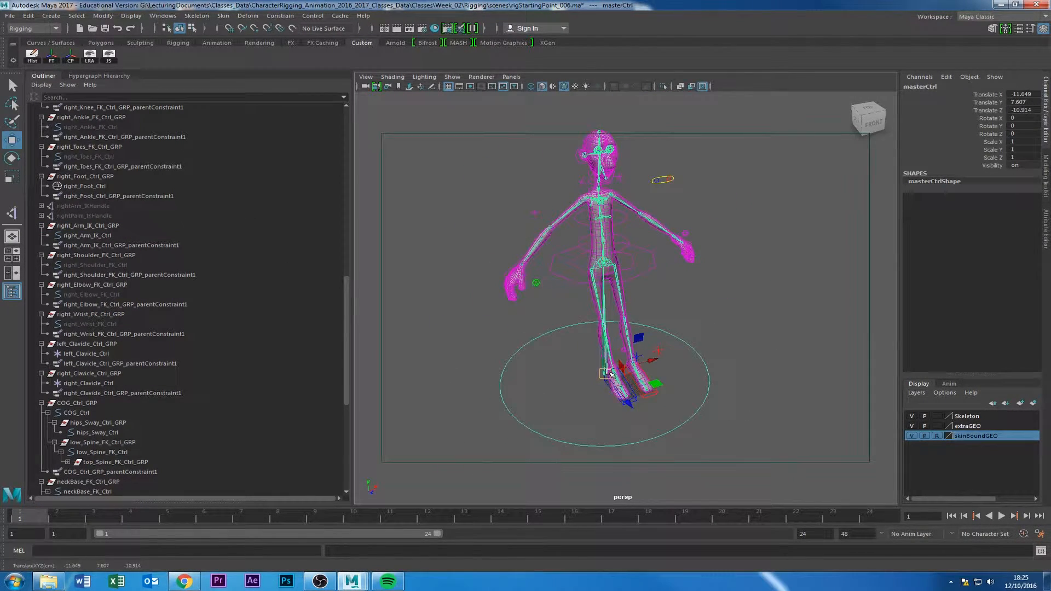
{"action": "key", "text": "ctrl+z"}
Examine the left and right knee IK controls on the legs and locate them in the scene hierarchy.
{"action": "left_click_drag", "start_coordinate": [668, 386], "coordinate": [553, 394], "text": "alt"}
{"action": "scroll", "coordinate": [659, 369], "scroll_direction": "up", "scroll_amount": 5}
{"action": "left_click_drag", "start_coordinate": [697, 397], "coordinate": [663, 369], "text": "alt"}
{"action": "left_click", "coordinate": [475, 308]}
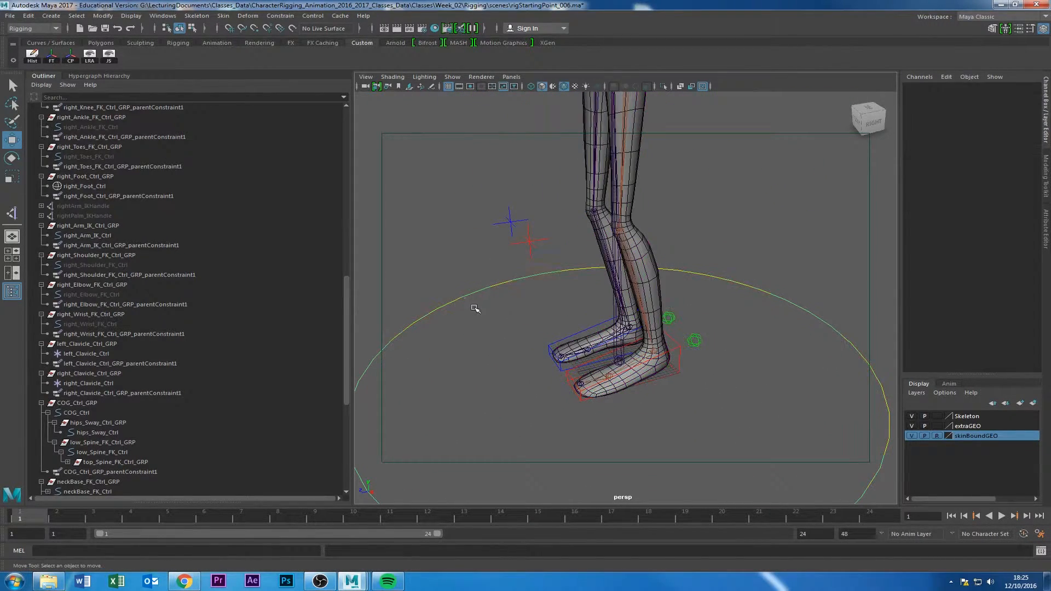
{"action": "left_click", "coordinate": [541, 251]}
{"action": "scroll", "coordinate": [97, 320], "scroll_direction": "up", "scroll_amount": 10}
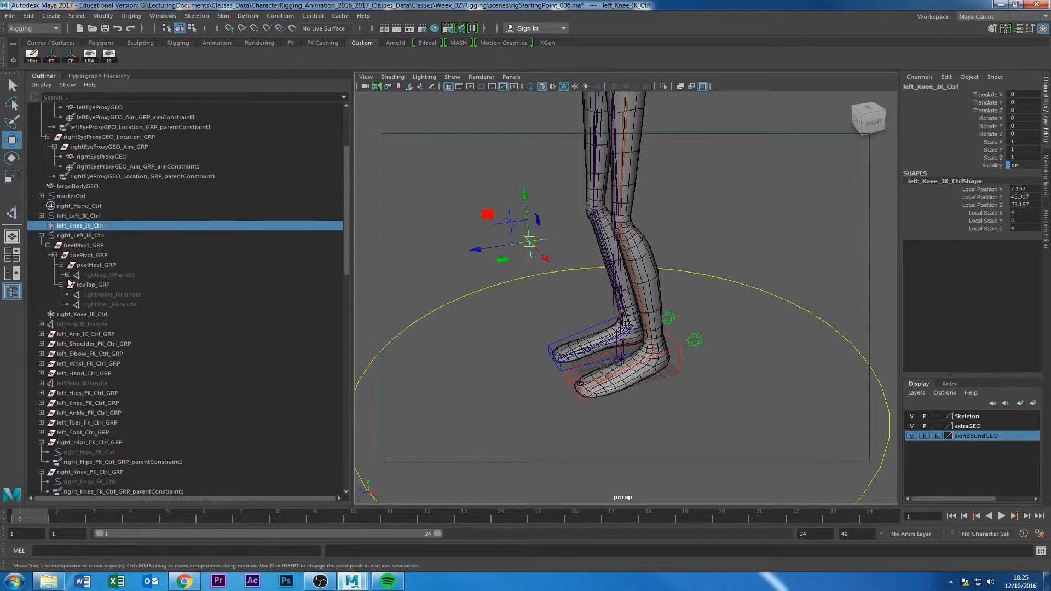
{"action": "left_click", "coordinate": [78, 227]}
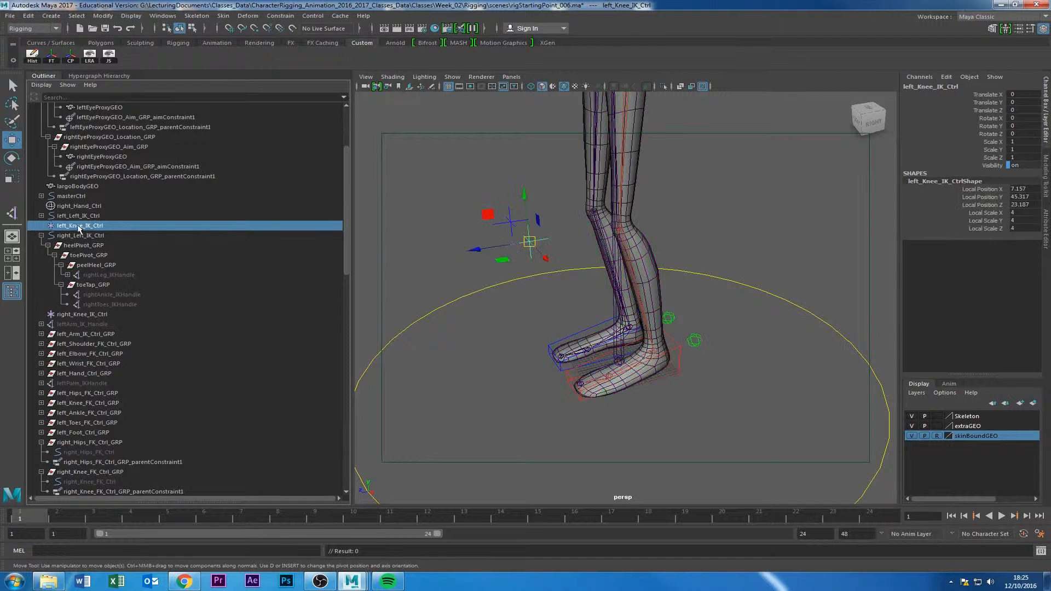
{"action": "left_click", "coordinate": [506, 220]}
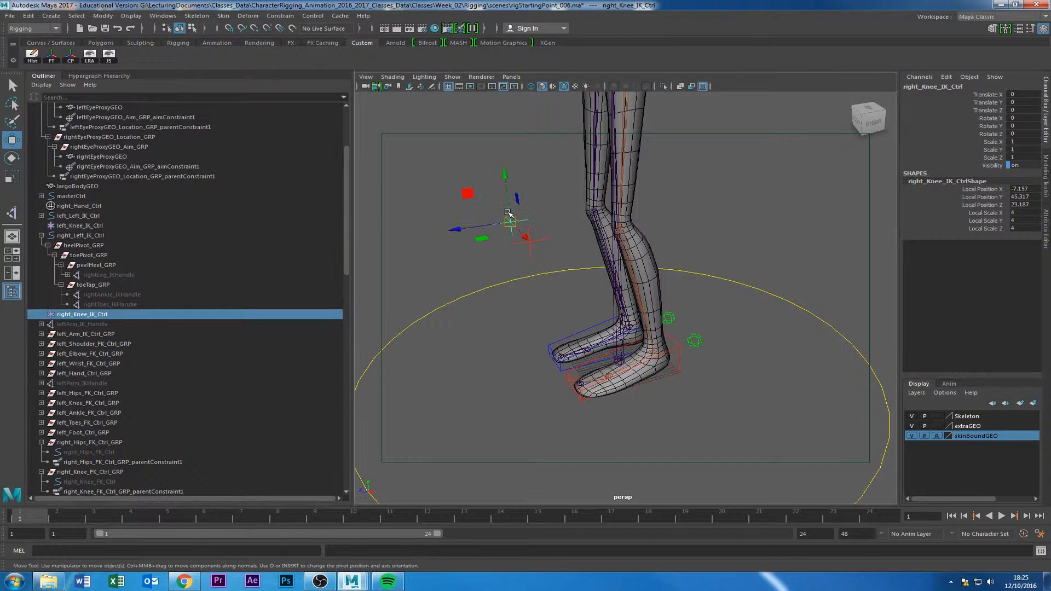
Place left_Knee_IK_Ctrl and right_Knee_IK_Ctrl each in its own new group.
{"action": "left_click", "coordinate": [541, 246]}
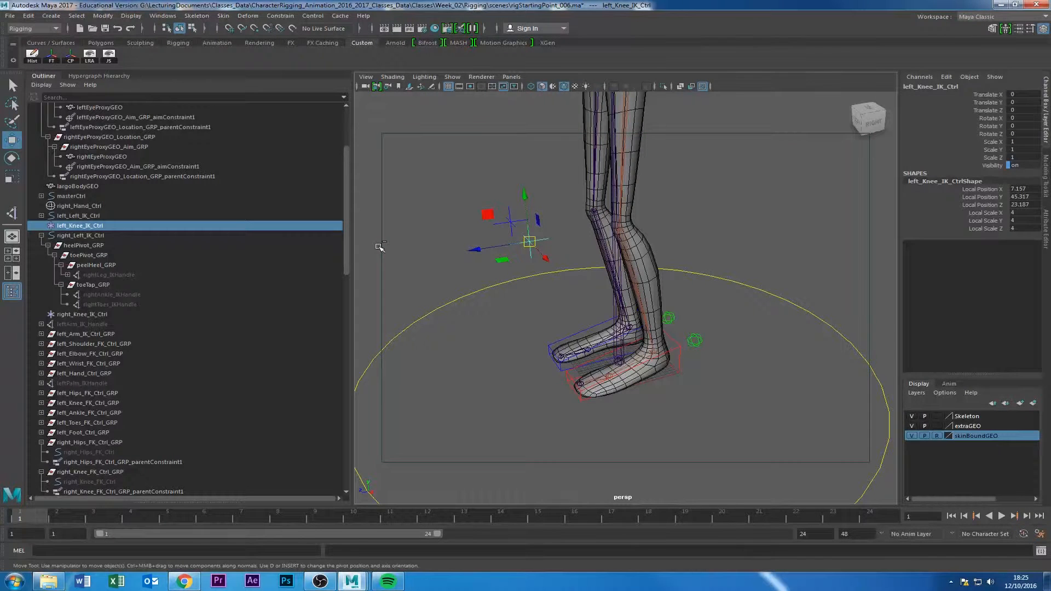
{"action": "key", "text": "ctrl+g"}
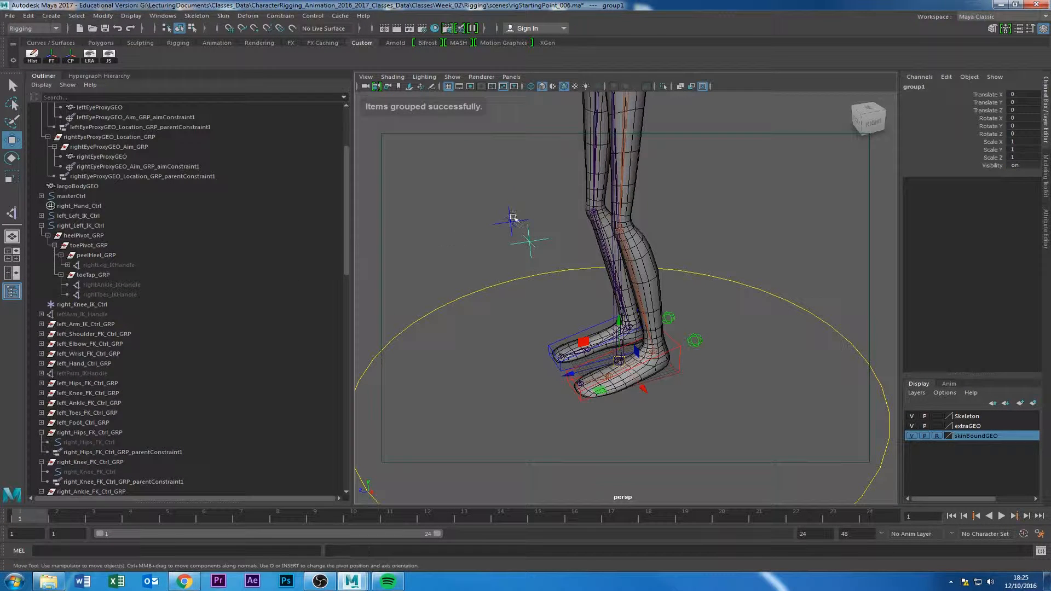
{"action": "left_click", "coordinate": [503, 219]}
{"action": "left_click", "coordinate": [509, 223]}
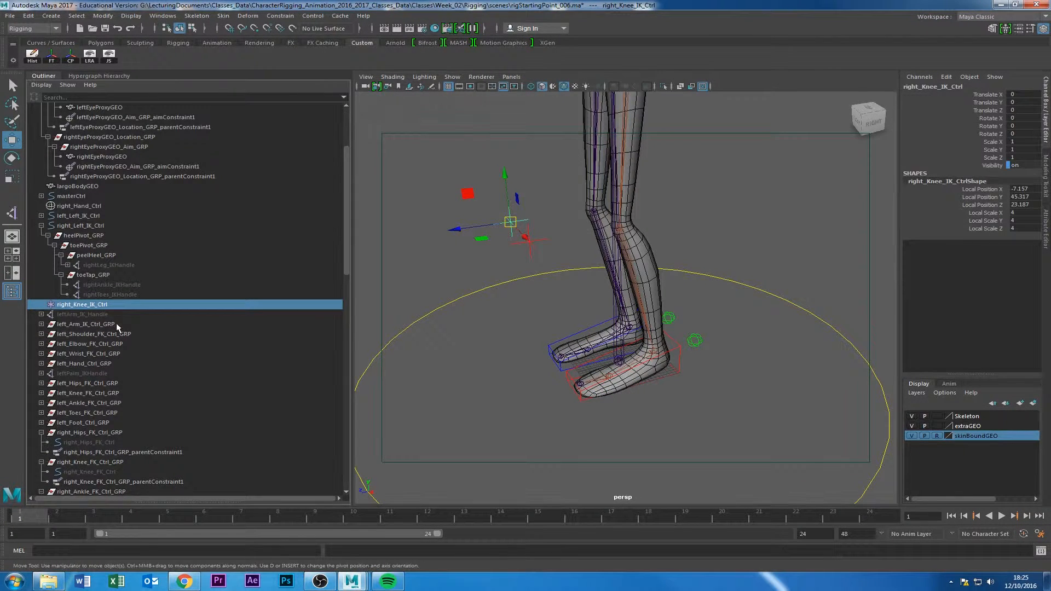
{"action": "key", "text": "ctrl+g"}
Center the pivots of both new knee control groups on the controls they contain.
{"action": "left_click", "coordinate": [75, 424]}
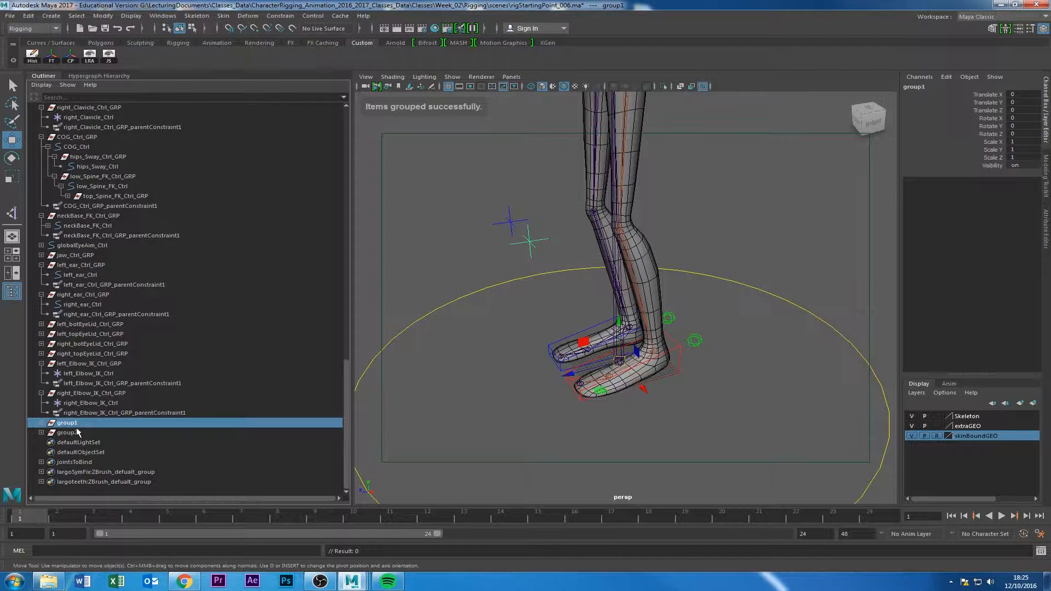
{"action": "left_click", "coordinate": [75, 433]}
{"action": "left_click", "coordinate": [75, 424], "text": "shift"}
{"action": "left_click", "coordinate": [71, 55]}
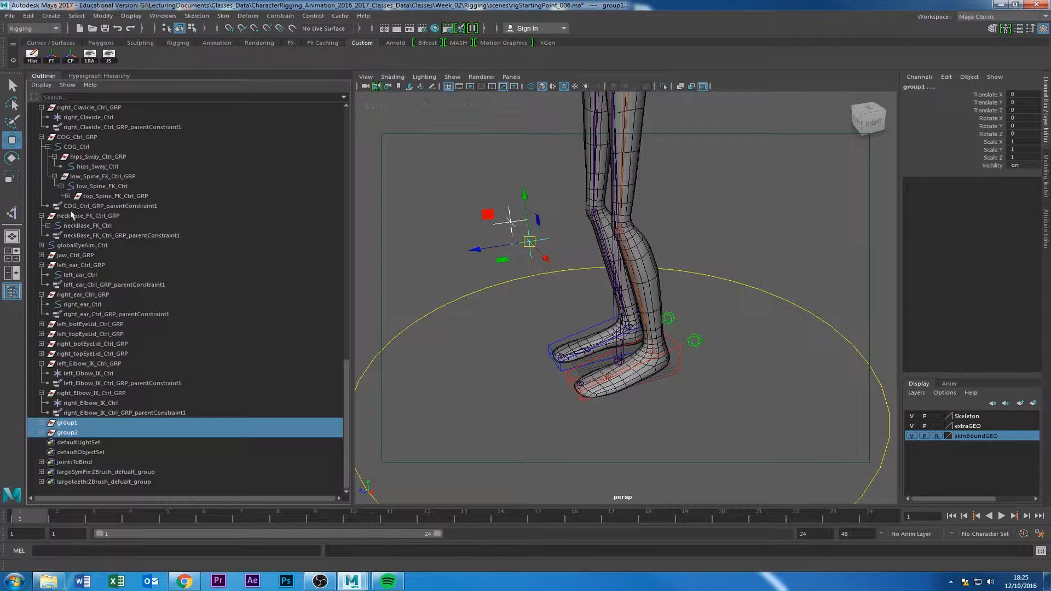
Rename the group holding left_Knee_IK_Ctrl as left_Knee_IK_Ctrl_GRP, reusing the control's name.
{"action": "left_click", "coordinate": [42, 432]}
{"action": "left_click", "coordinate": [68, 432]}
{"action": "left_click", "coordinate": [63, 424]}
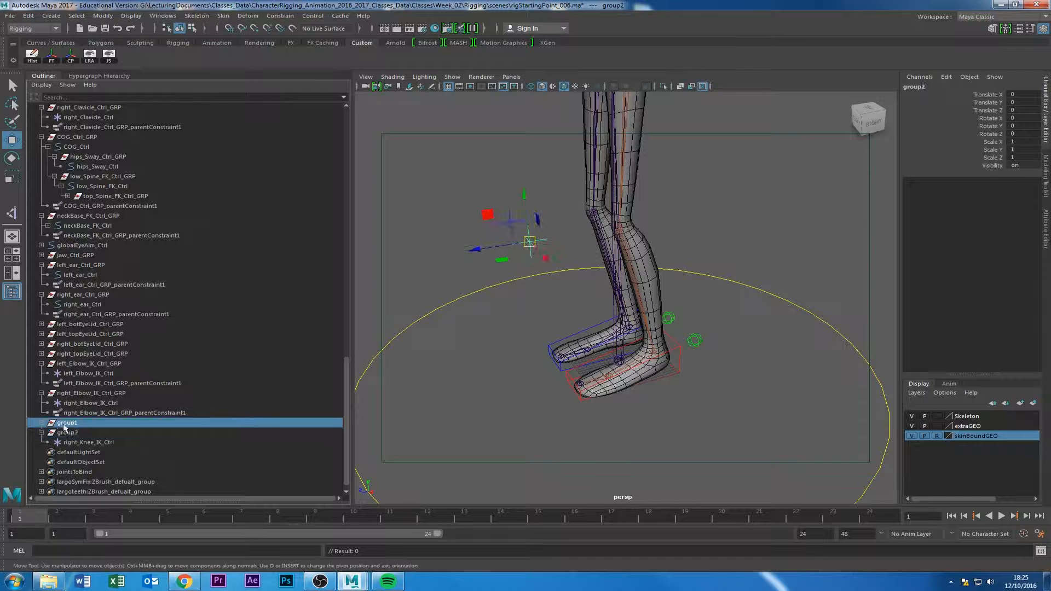
{"action": "left_click", "coordinate": [42, 423]}
{"action": "double_click", "coordinate": [99, 434]}
{"action": "key", "text": "ctrl+c"}
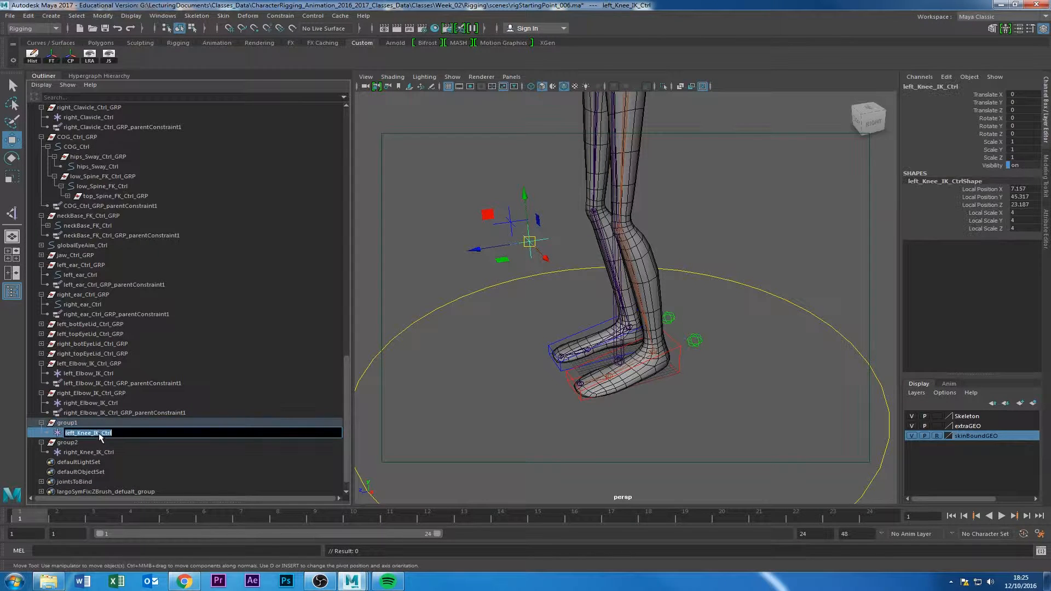
{"action": "double_click", "coordinate": [69, 422]}
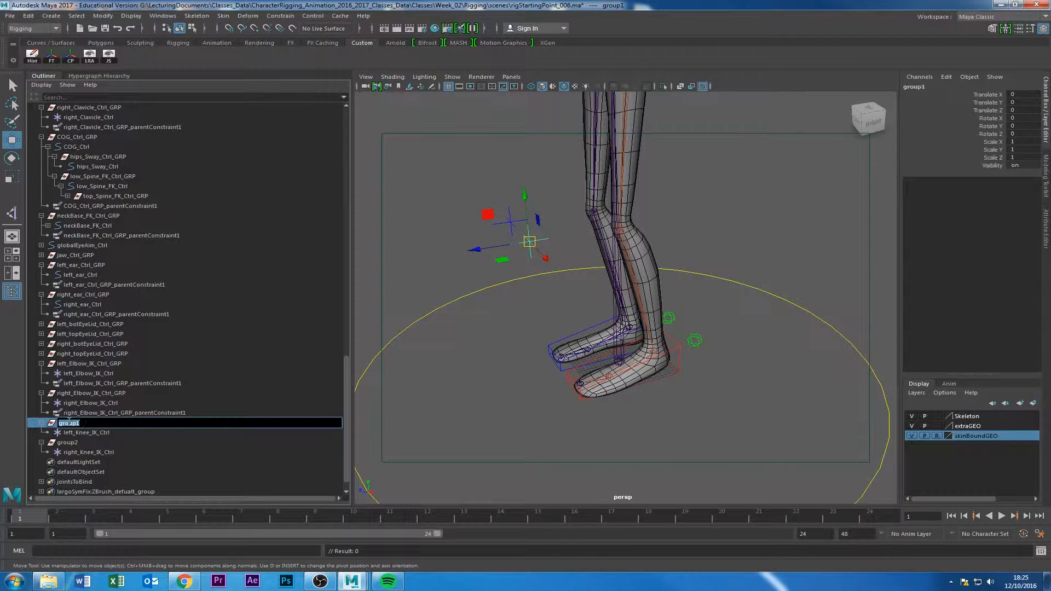
{"action": "key", "text": "ctrl+v"}
{"action": "key", "text": "Return"}
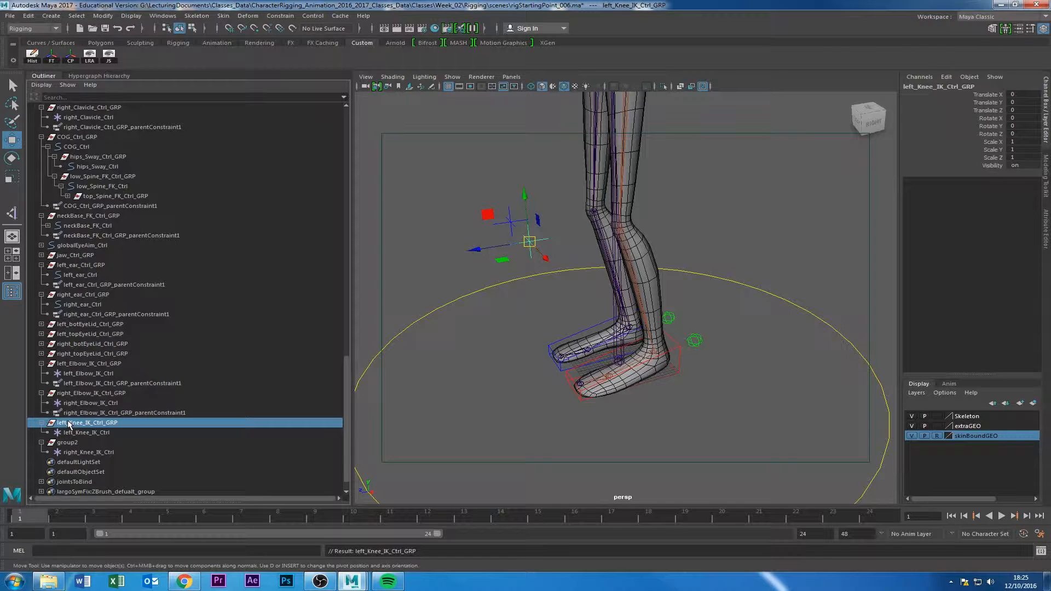
Rename the group holding right_Knee_IK_Ctrl as right_Knee_IK_Ctrl_GRP and collapse both knee groups in the hierarchy.
{"action": "left_click", "coordinate": [62, 442]}
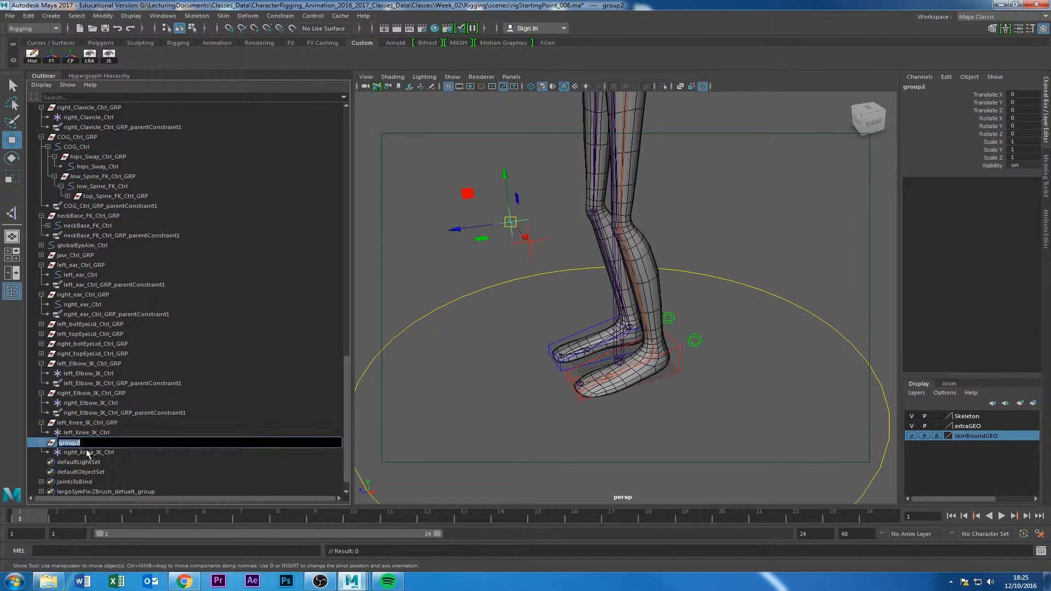
{"action": "double_click", "coordinate": [91, 453]}
{"action": "key", "text": "ctrl+c"}
{"action": "left_click", "coordinate": [69, 443]}
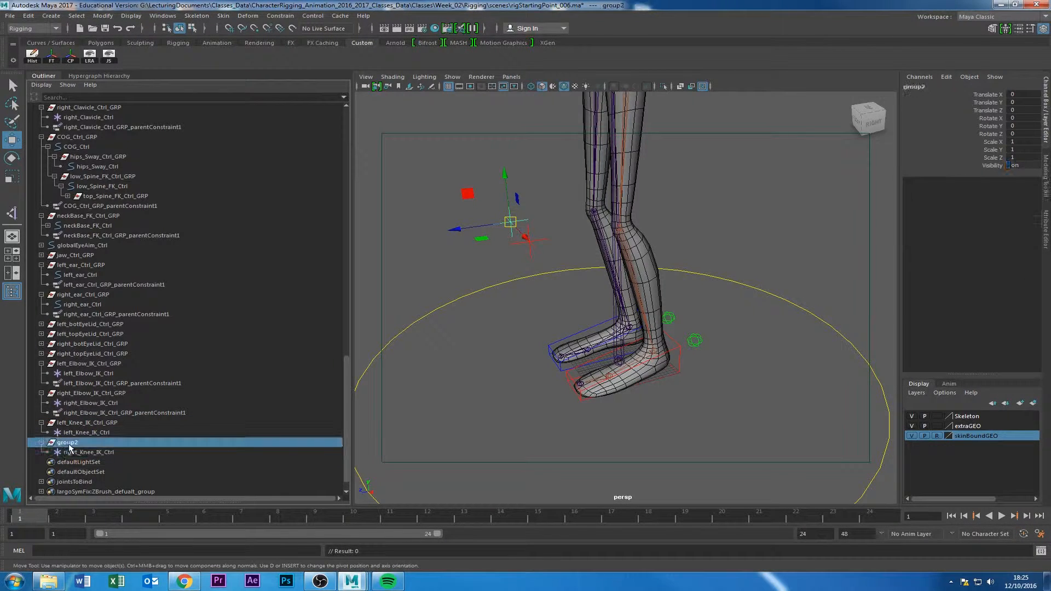
{"action": "double_click", "coordinate": [69, 443]}
{"action": "key", "text": "ctrl+v"}
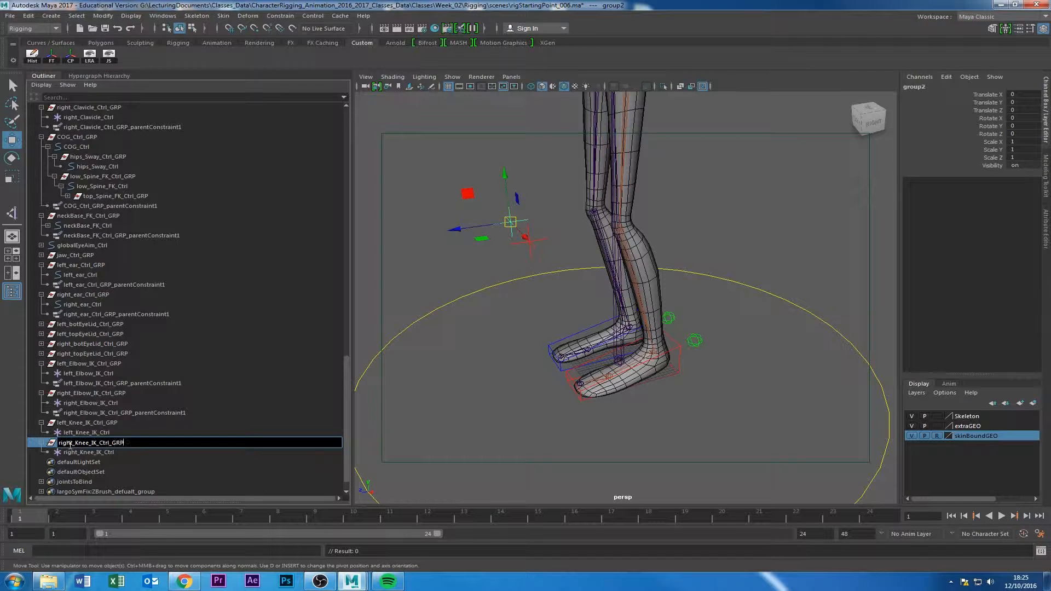
{"action": "type", "text": "_GRP"}
{"action": "key", "text": "Return"}
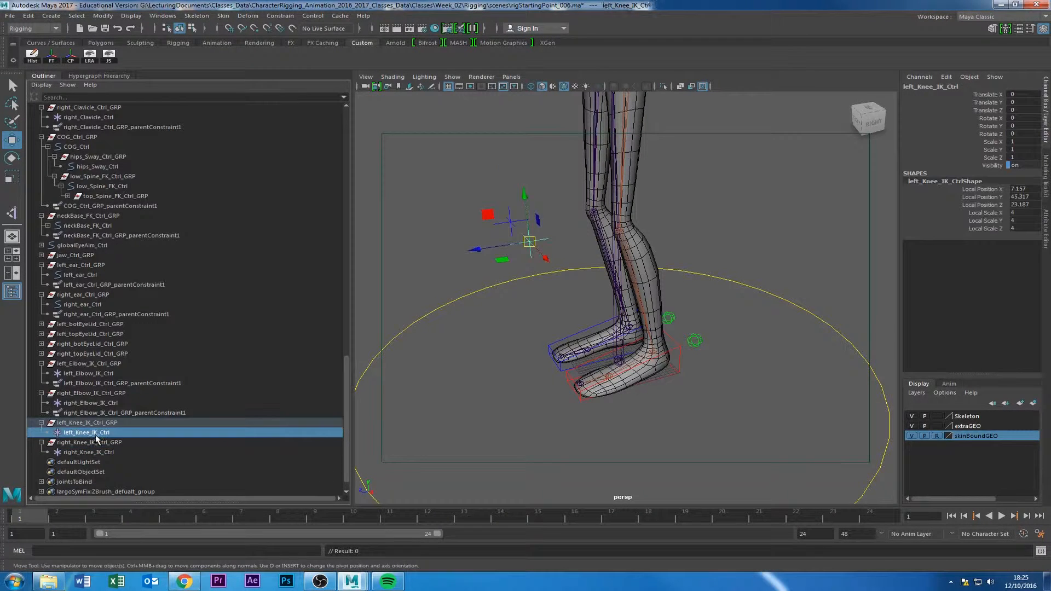
{"action": "left_click", "coordinate": [97, 434]}
{"action": "left_click", "coordinate": [60, 452]}
{"action": "left_click", "coordinate": [41, 442]}
{"action": "left_click", "coordinate": [41, 423]}
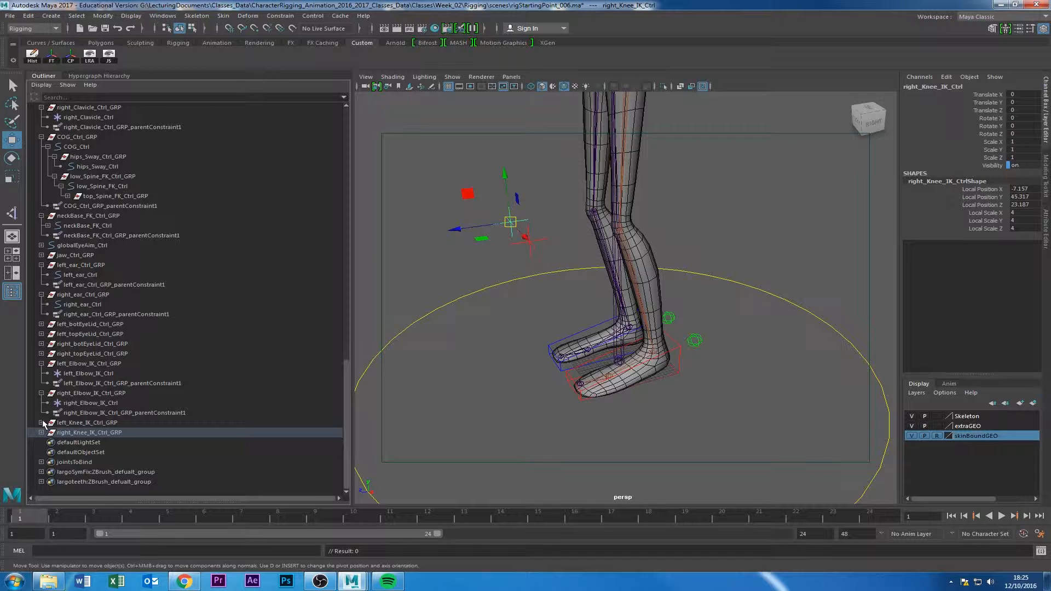
Parent-constrain right_Knee_IK_Ctrl_GRP to masterCtrl.
{"action": "left_click", "coordinate": [495, 296]}
{"action": "left_click", "coordinate": [88, 432]}
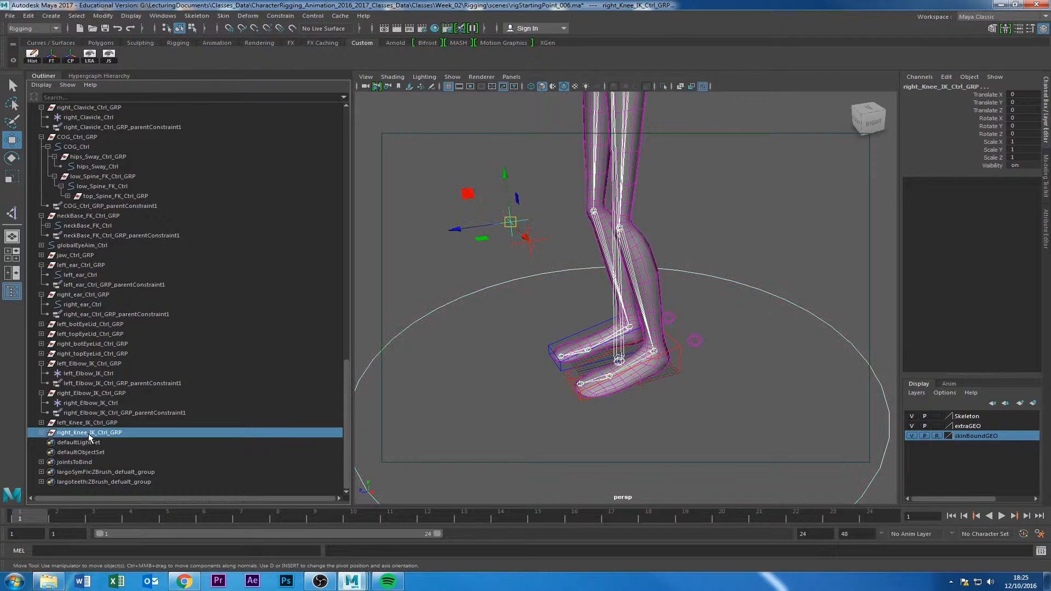
{"action": "key", "text": "g"}
{"action": "key", "text": "ctrl+z"}
{"action": "left_click", "coordinate": [281, 15]}
{"action": "left_click", "coordinate": [284, 28]}
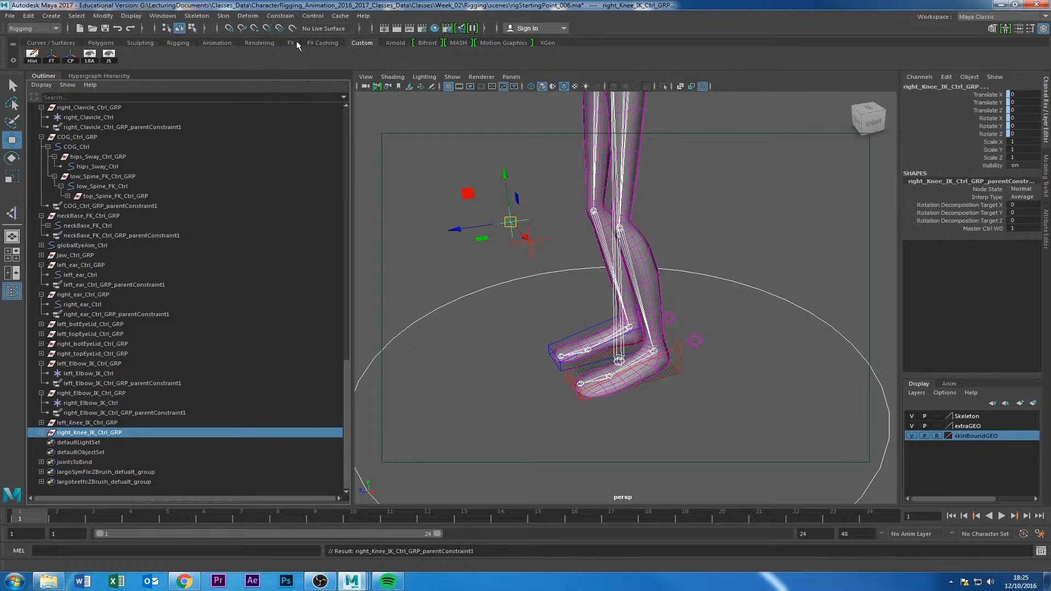
Repeat the parent constraint with masterCtrl as the driver and left_Knee_IK_Ctrl_GRP as the driven group, and clear the selection.
{"action": "left_click", "coordinate": [387, 341]}
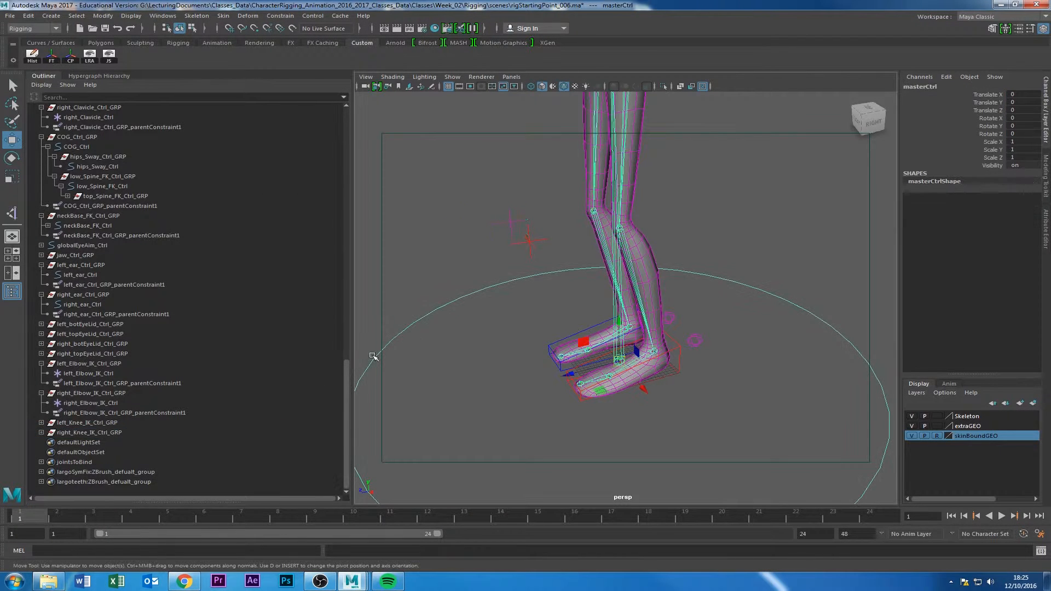
{"action": "left_click", "coordinate": [95, 424]}
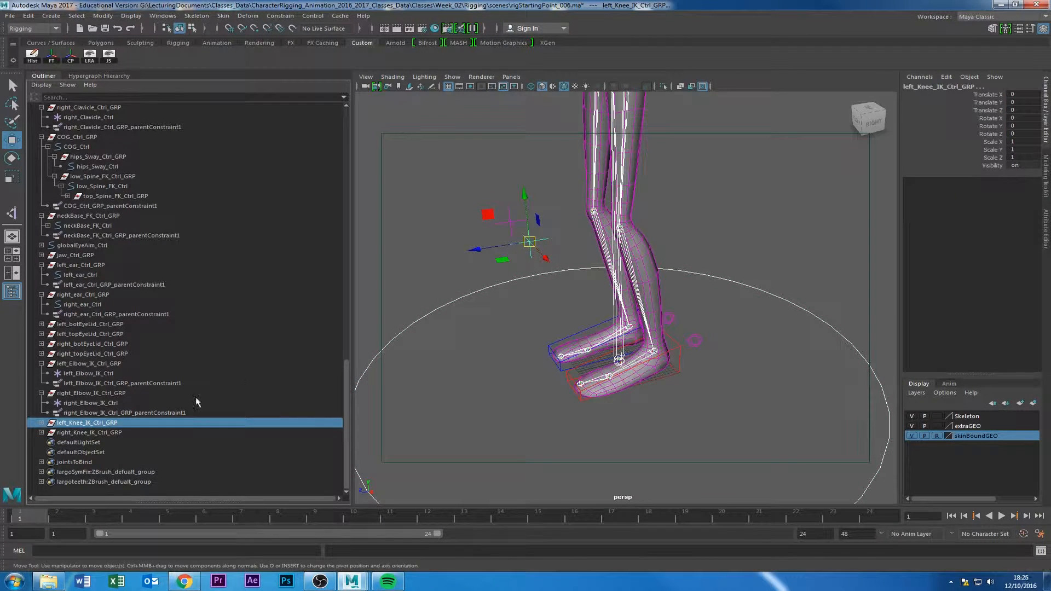
{"action": "key", "text": "ctrl+z"}
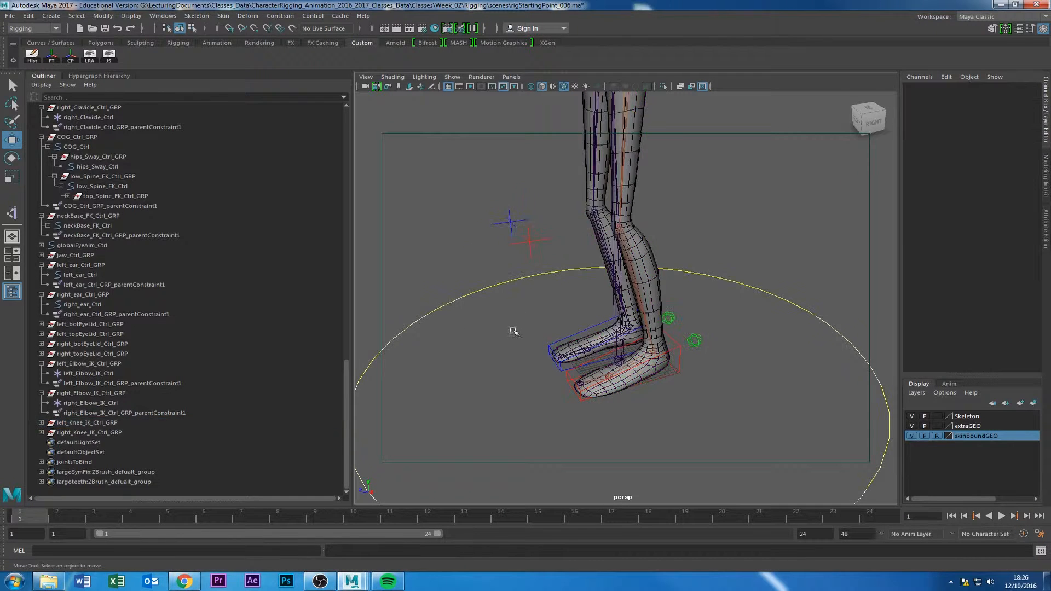
Check the left and right knee controls and the parent group's constraint channels, and clear the selection.
{"action": "left_click", "coordinate": [532, 244]}
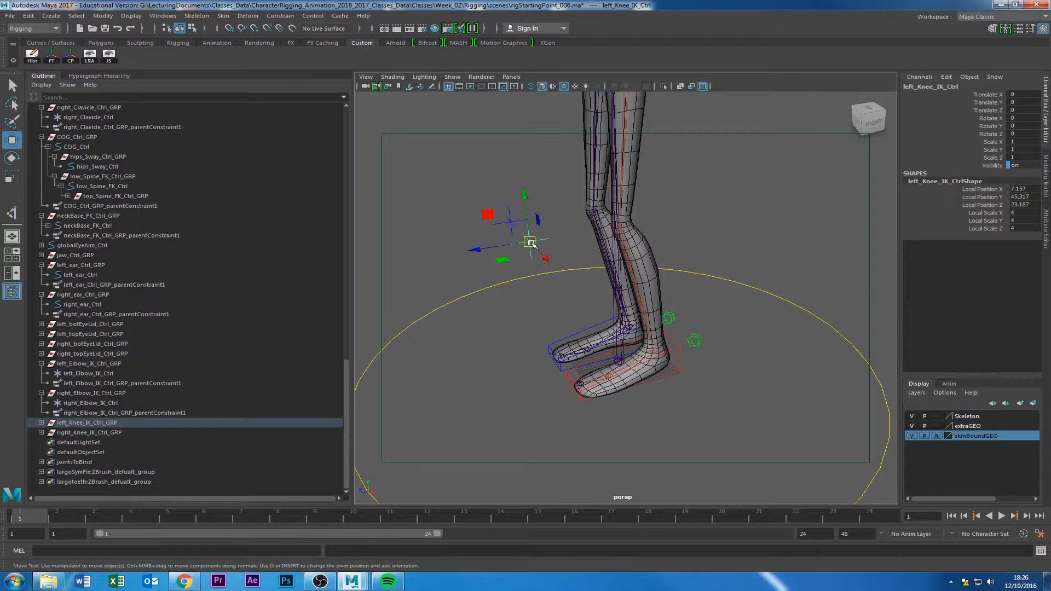
{"action": "left_click", "coordinate": [472, 263]}
{"action": "left_click", "coordinate": [509, 220]}
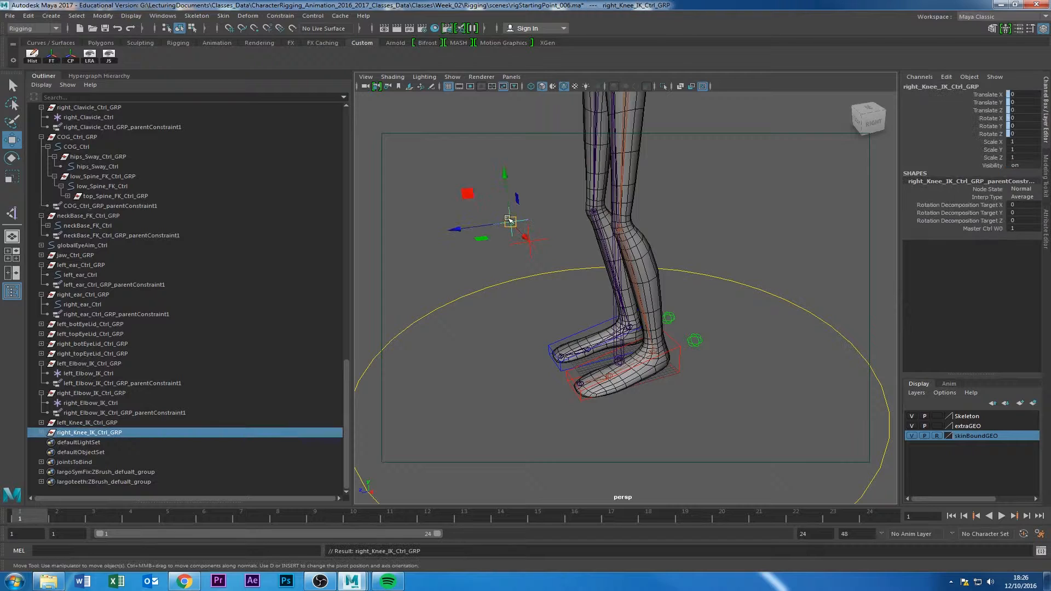
{"action": "left_click", "coordinate": [440, 288]}
Locate the left and right foot IK controls in the hierarchy and collapse right_Left_IK_Ctrl.
{"action": "scroll", "coordinate": [499, 367], "scroll_direction": "down", "scroll_amount": 5}
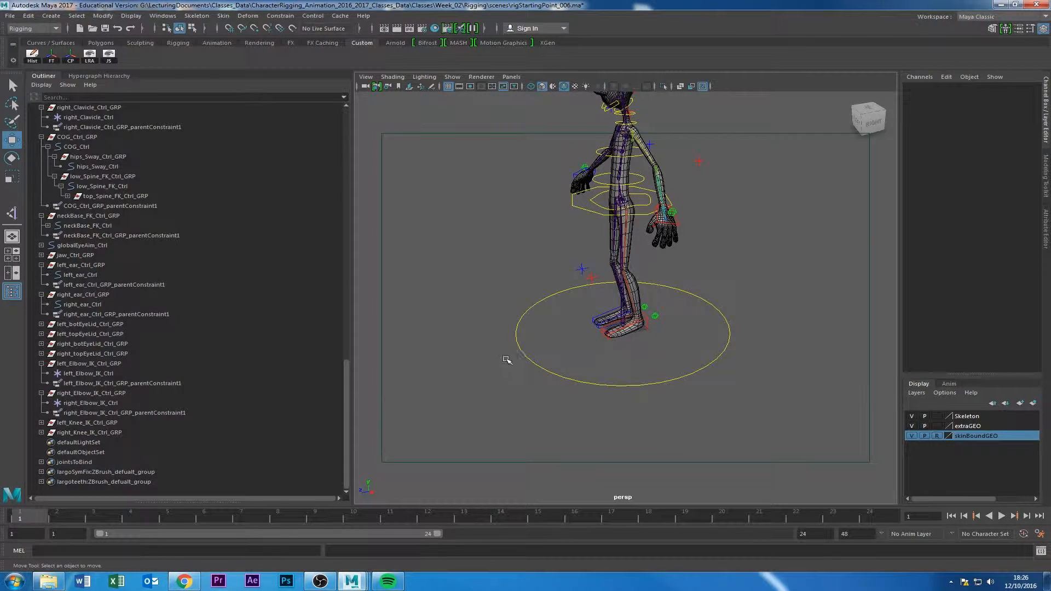
{"action": "right_click_drag", "start_coordinate": [507, 360], "coordinate": [769, 391], "text": "alt"}
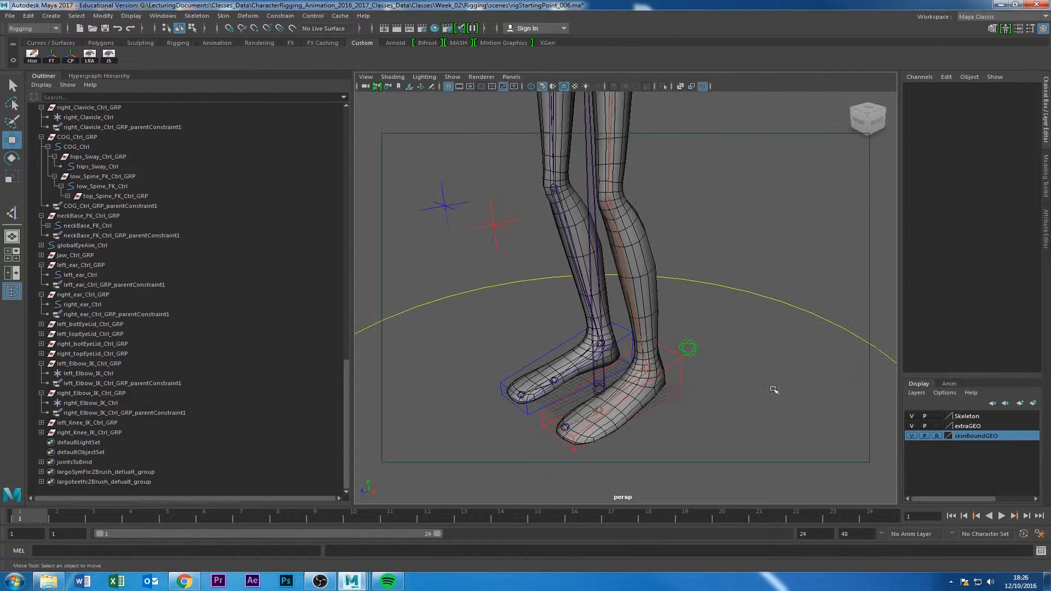
{"action": "left_click", "coordinate": [679, 355]}
{"action": "middle_click_drag", "start_coordinate": [706, 412], "coordinate": [685, 386], "text": "alt"}
{"action": "key", "text": "f"}
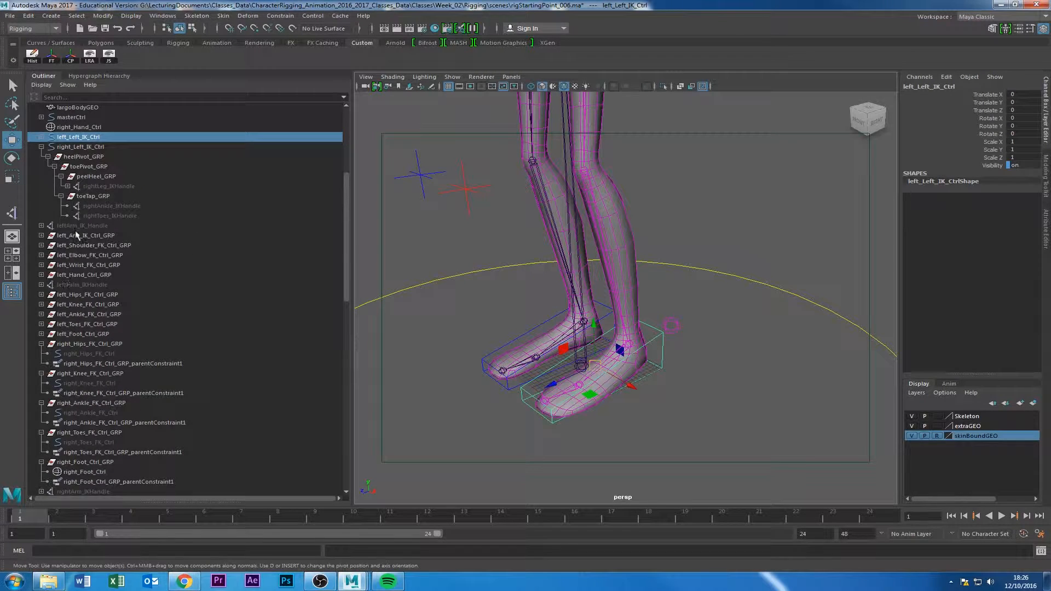
{"action": "scroll", "coordinate": [73, 157], "scroll_direction": "up", "scroll_amount": 5}
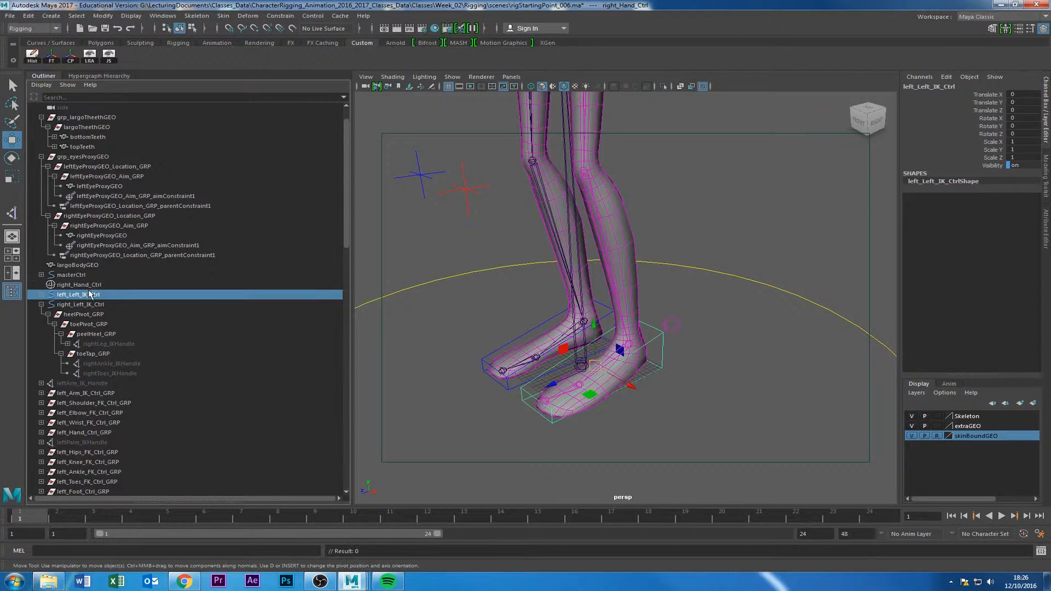
{"action": "left_click", "coordinate": [41, 305]}
{"action": "left_click", "coordinate": [104, 304]}
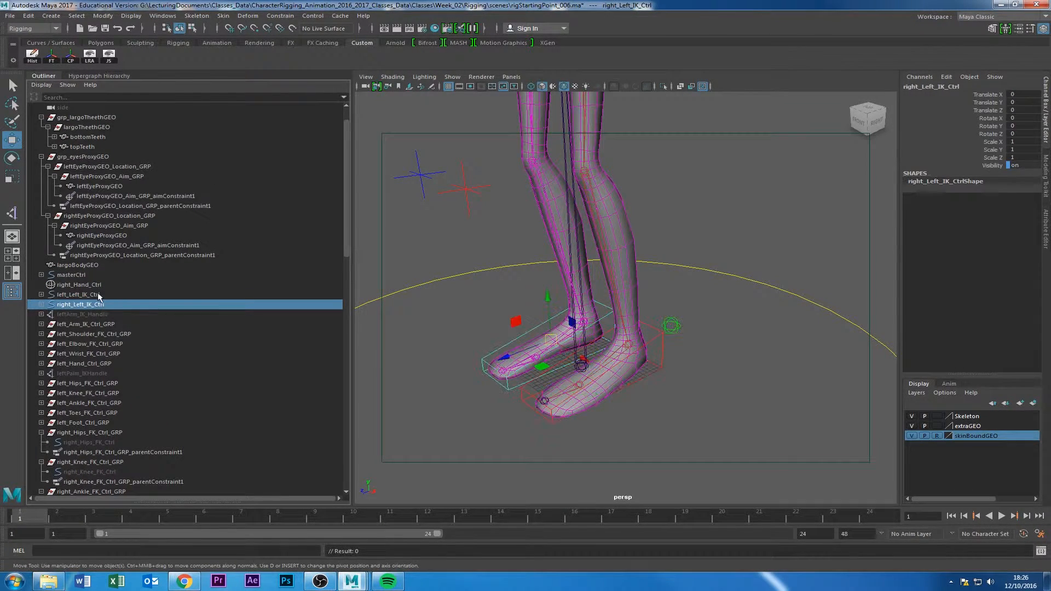
Put left_Left_IK_Ctrl and right_Left_IK_Ctrl each into a separate new group.
{"action": "left_click", "coordinate": [96, 295]}
{"action": "left_click", "coordinate": [96, 305]}
{"action": "left_click", "coordinate": [97, 294]}
{"action": "left_click", "coordinate": [96, 304]}
{"action": "left_click", "coordinate": [96, 295]}
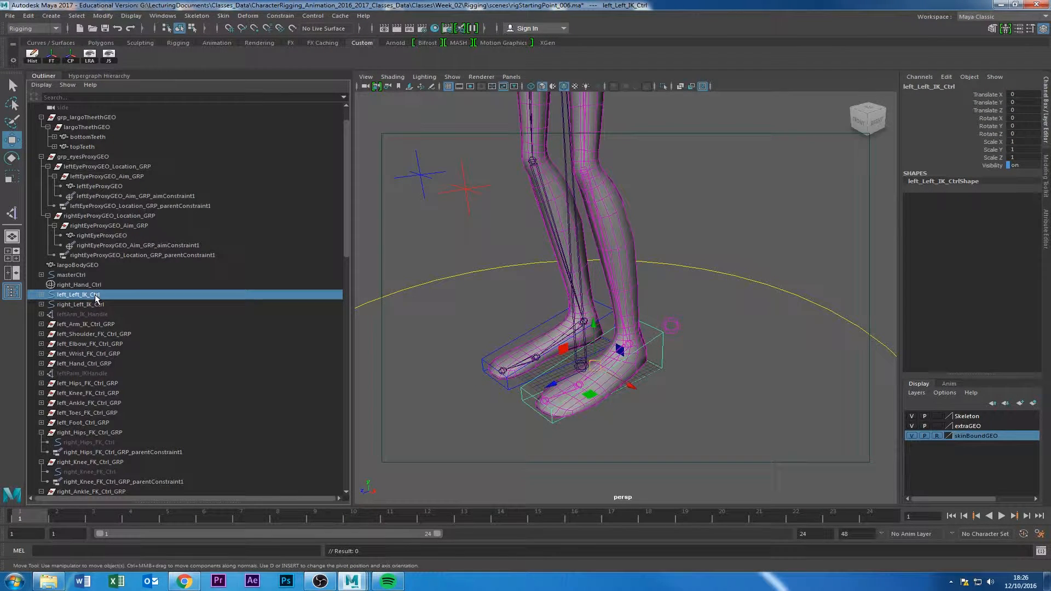
{"action": "key", "text": "ctrl+g"}
{"action": "left_click", "coordinate": [93, 296]}
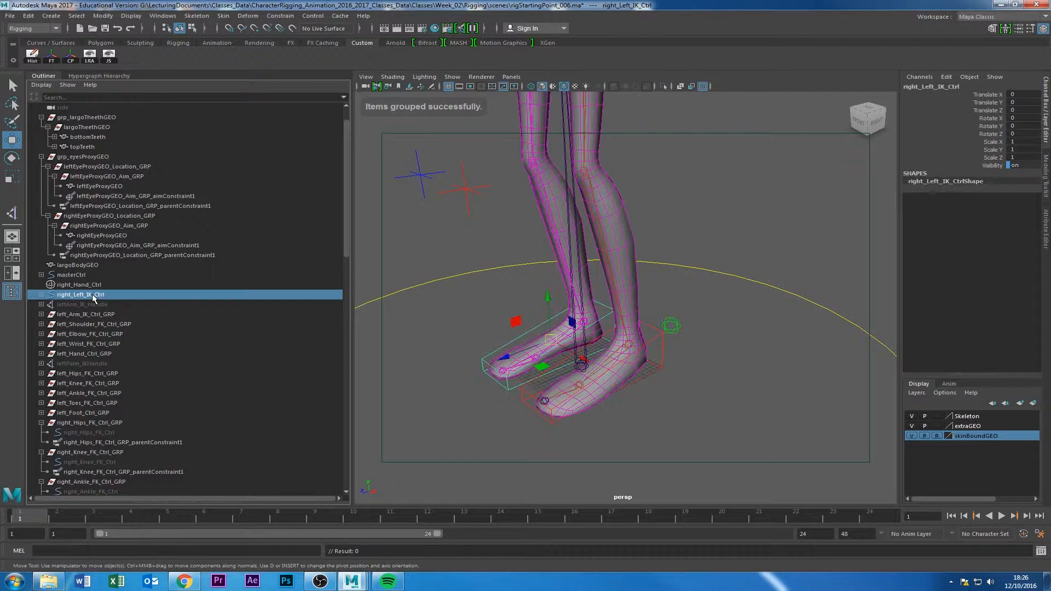
{"action": "key", "text": "ctrl+g"}
{"action": "scroll", "coordinate": [164, 329], "scroll_direction": "down", "scroll_amount": 10}
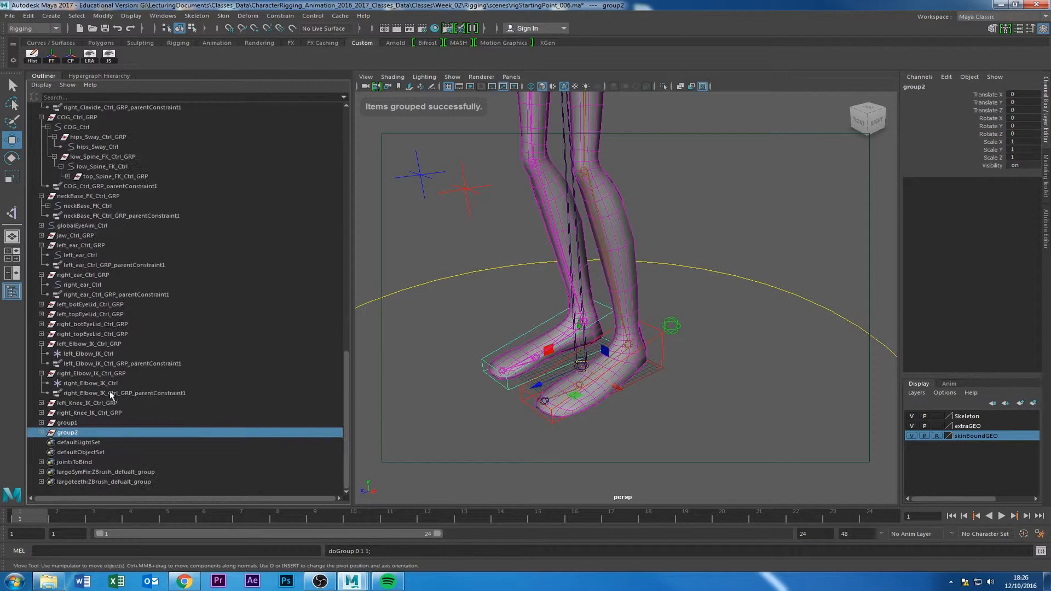
Center the pivots of both new foot control groups, then collapse the second group and deselect them.
{"action": "left_click", "coordinate": [60, 423]}
{"action": "left_click", "coordinate": [42, 432]}
{"action": "left_click", "coordinate": [67, 432], "text": "shift"}
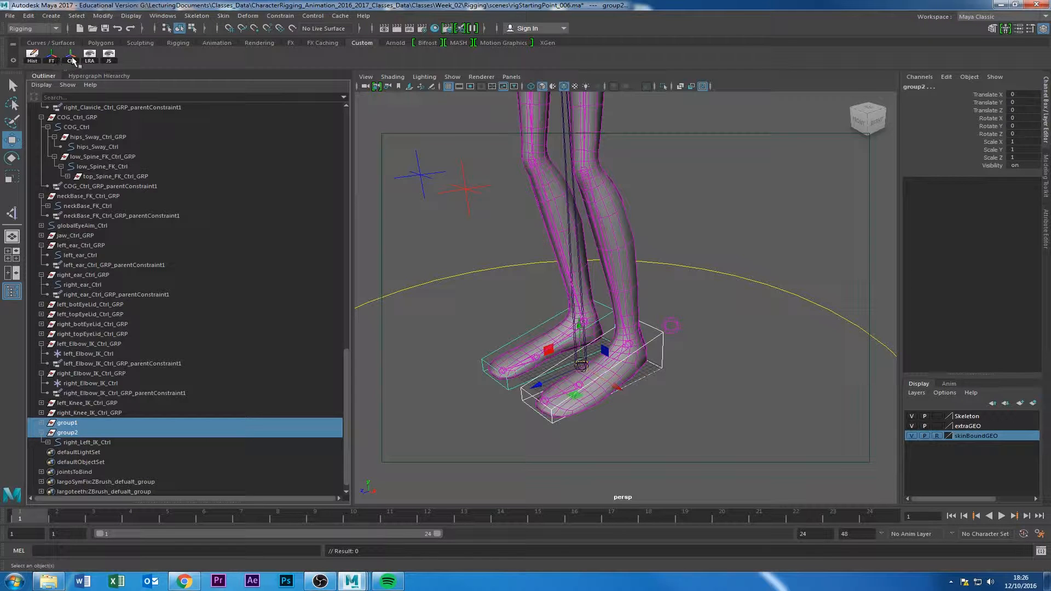
{"action": "left_click", "coordinate": [71, 57]}
{"action": "left_click", "coordinate": [42, 432]}
{"action": "left_click", "coordinate": [70, 442]}
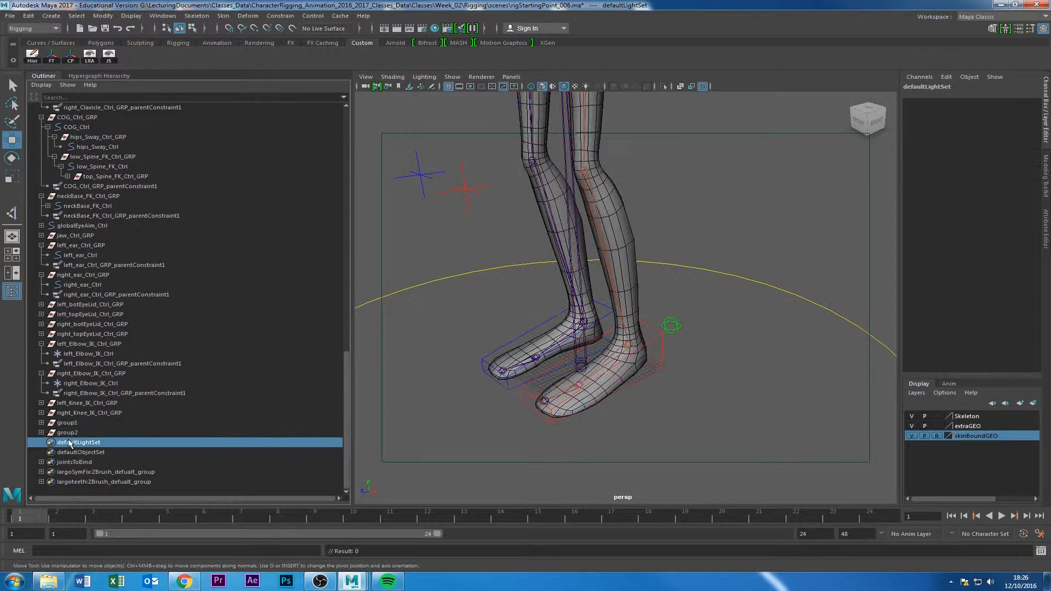
Rename the group holding right_Left_IK_Ctrl as right_Left_IK_Ctrl_GRP.
{"action": "left_click", "coordinate": [42, 432]}
{"action": "left_click", "coordinate": [80, 443]}
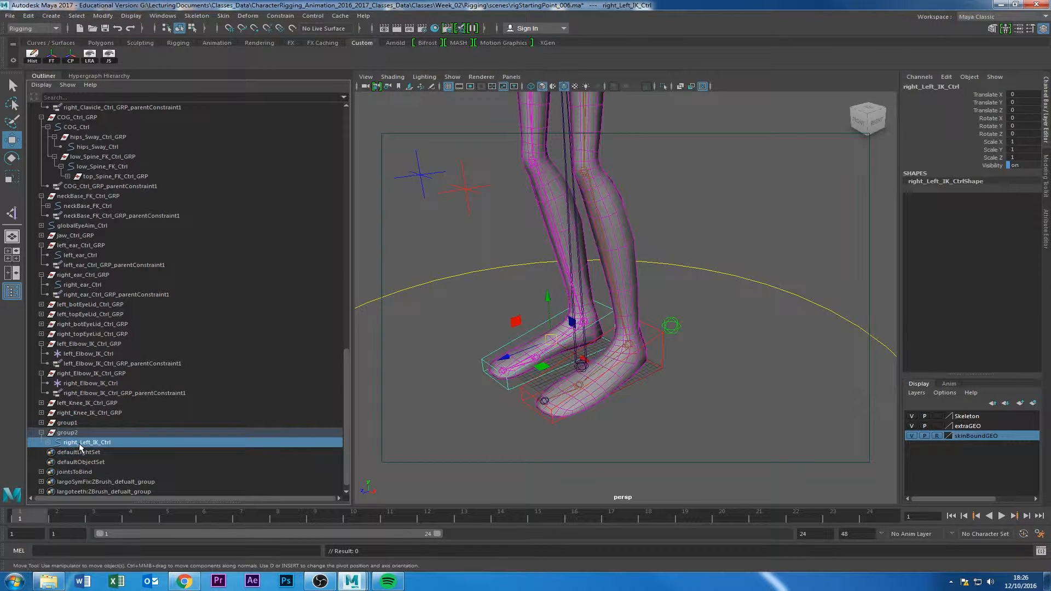
{"action": "double_click", "coordinate": [83, 443]}
{"action": "key", "text": "ctrl+c"}
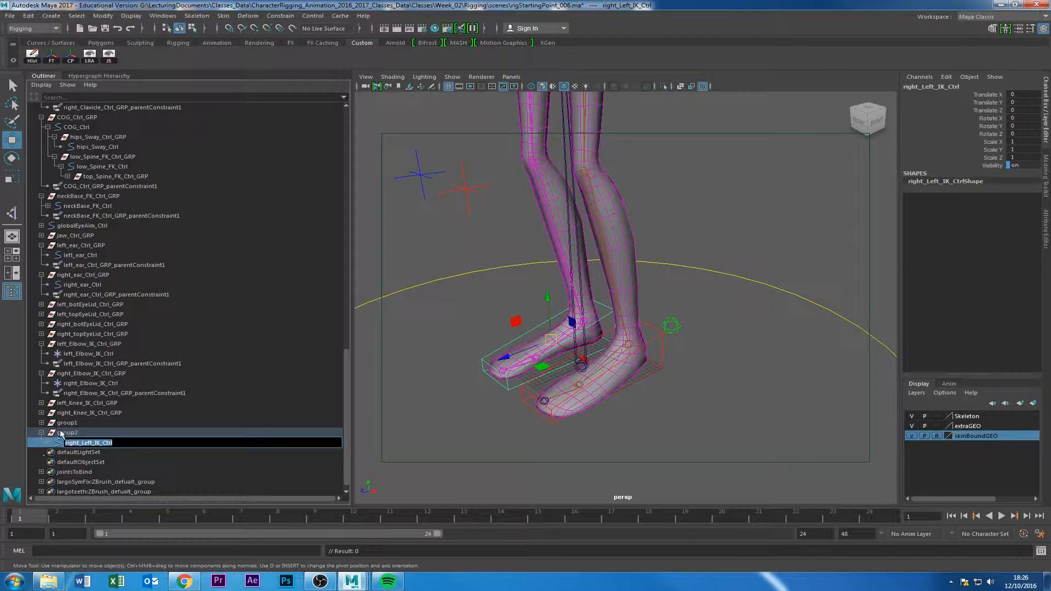
{"action": "double_click", "coordinate": [65, 433]}
{"action": "key", "text": "ctrl+v"}
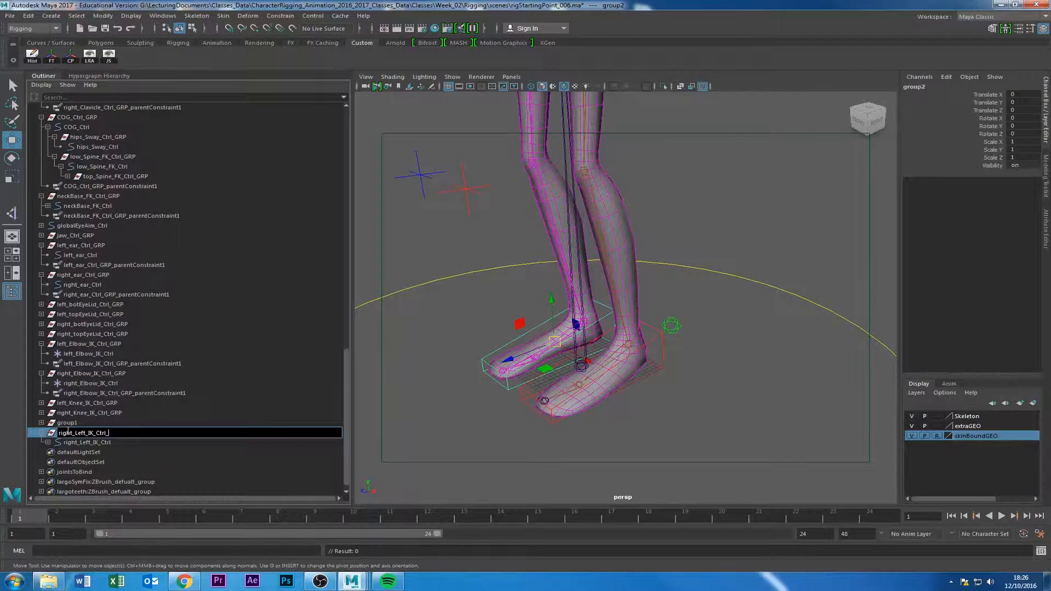
{"action": "key", "text": "Return"}
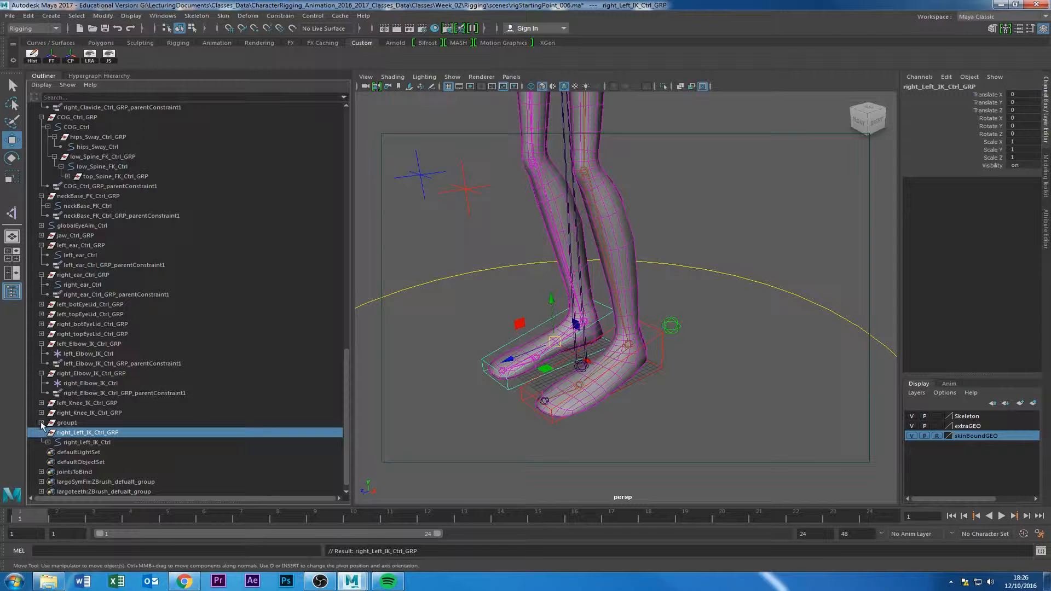
Rename the group holding left_Left_IK_Ctrl as left_Left_IK_Ctrl_GRP and collapse both foot groups.
{"action": "left_click", "coordinate": [41, 422]}
{"action": "double_click", "coordinate": [88, 432]}
{"action": "key", "text": "ctrl+c"}
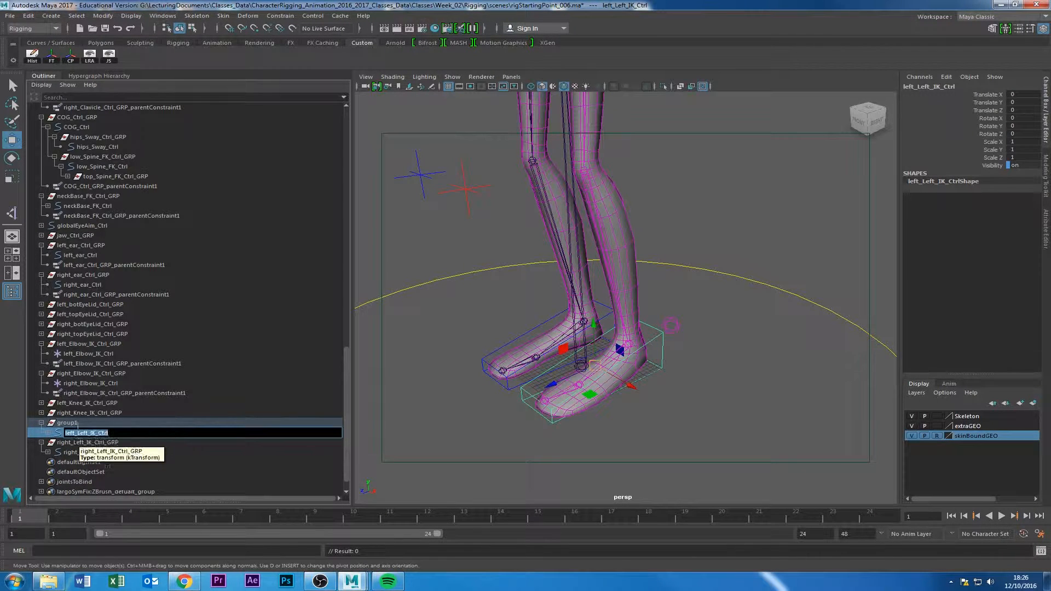
{"action": "double_click", "coordinate": [75, 423]}
{"action": "key", "text": "ctrl+v"}
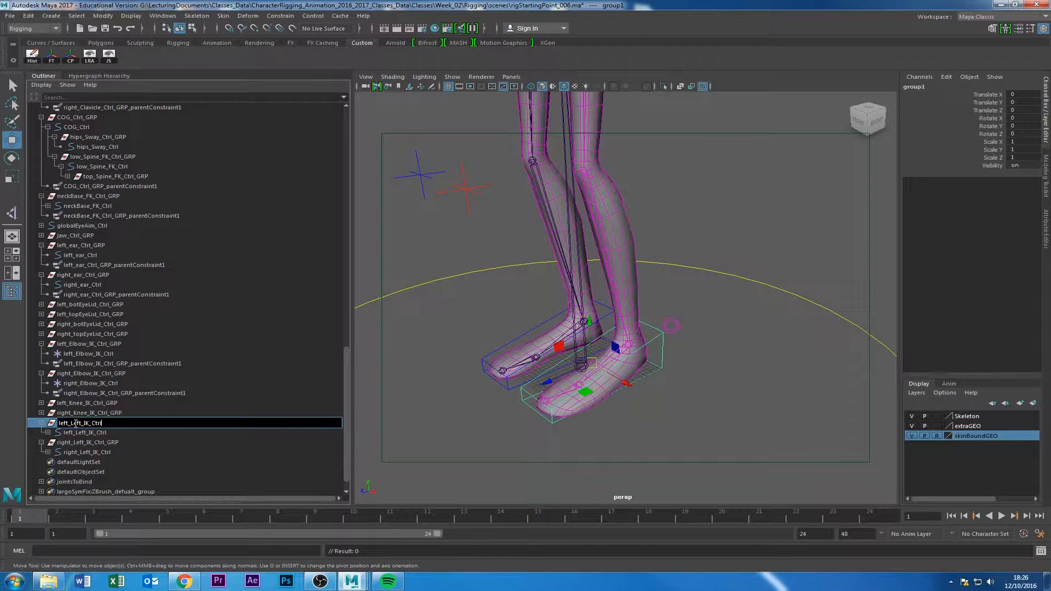
{"action": "type", "text": "_GRP"}
{"action": "key", "text": "Return"}
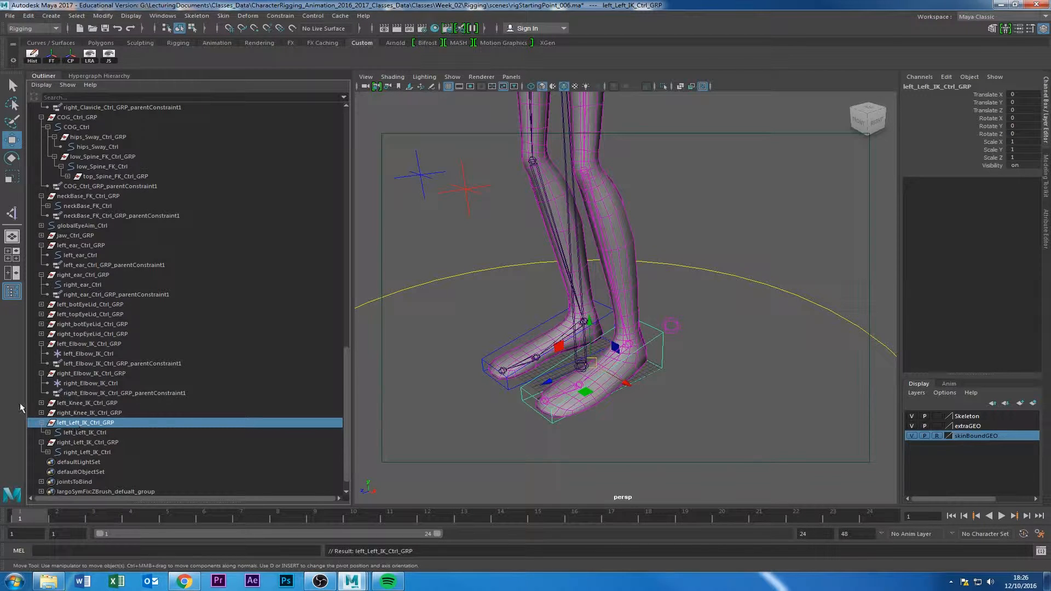
{"action": "left_click", "coordinate": [82, 443]}
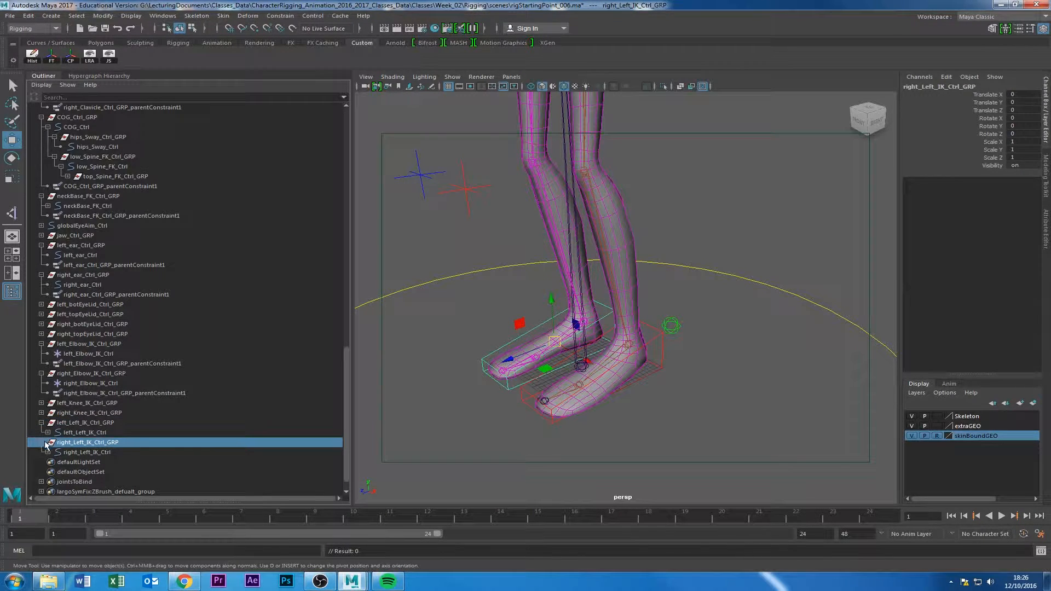
{"action": "left_click", "coordinate": [42, 443]}
{"action": "left_click", "coordinate": [42, 423]}
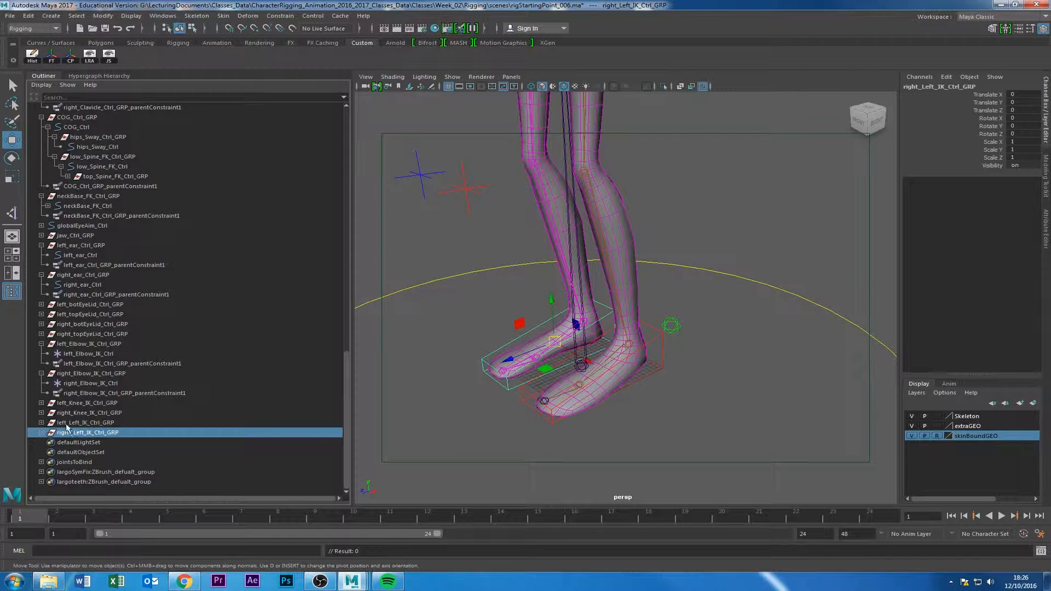
Parent-constrain right_Left_IK_Ctrl_GRP to masterCtrl.
{"action": "left_click", "coordinate": [69, 425]}
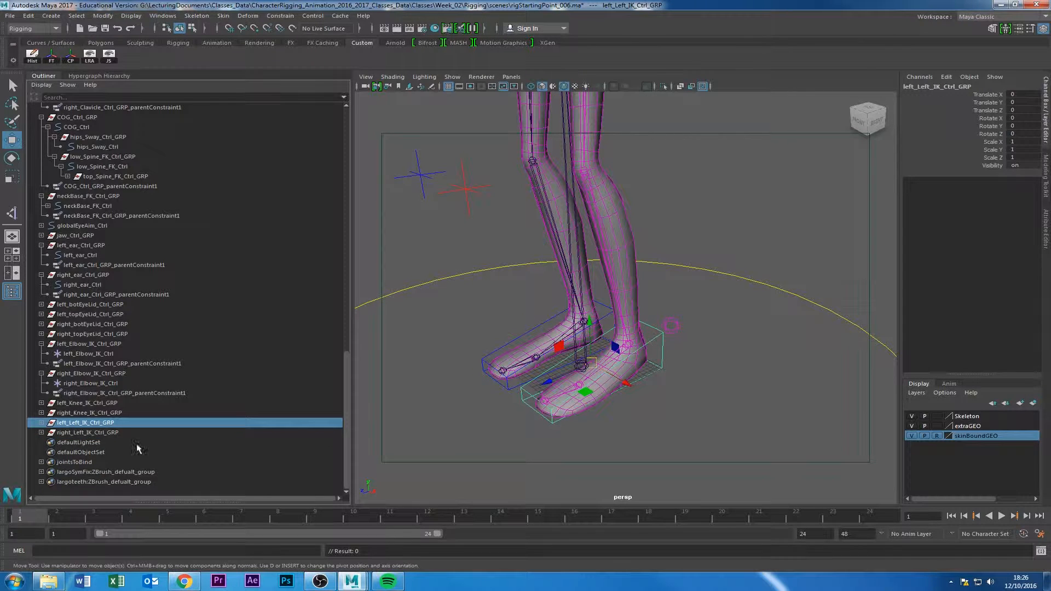
{"action": "left_click", "coordinate": [89, 433]}
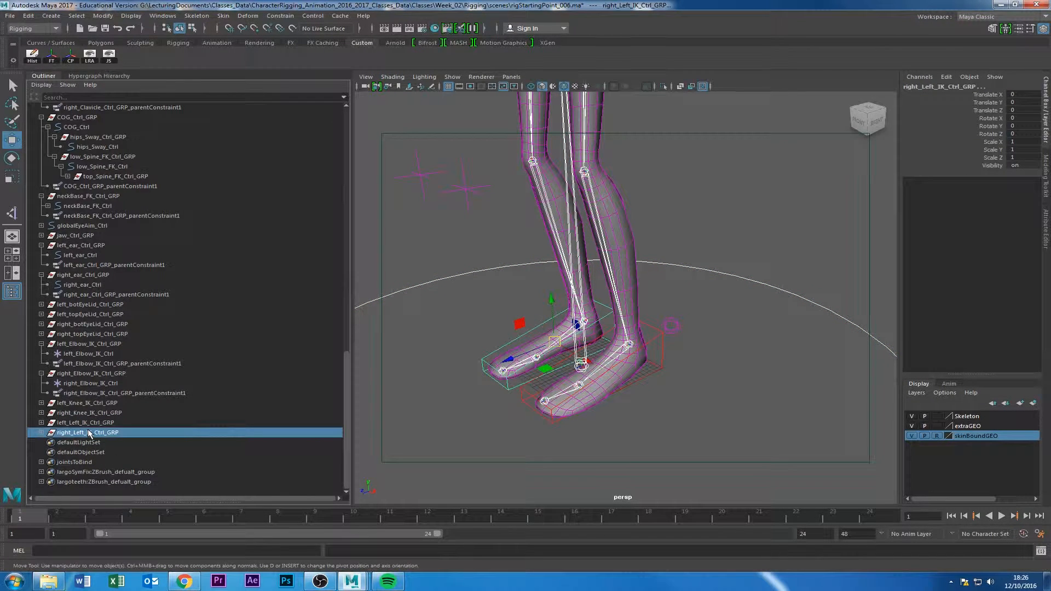
{"action": "left_click", "coordinate": [280, 16]}
{"action": "left_click", "coordinate": [290, 33]}
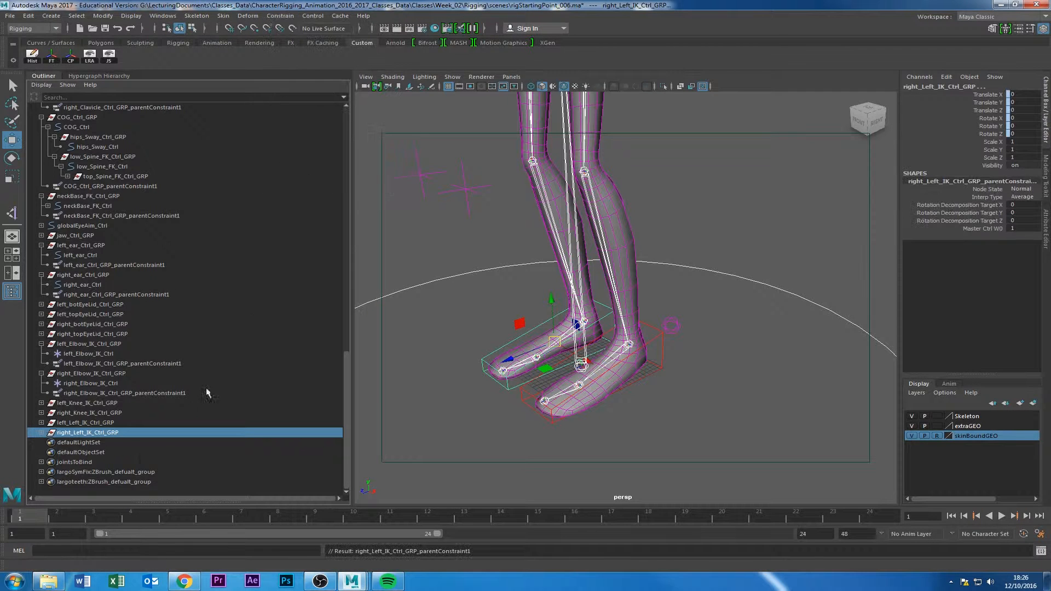
Repeat the parent constraint with masterCtrl as the driver and left_Left_IK_Ctrl_GRP as the driven group.
{"action": "left_click", "coordinate": [99, 423]}
{"action": "left_click", "coordinate": [97, 432]}
{"action": "left_click", "coordinate": [100, 424]}
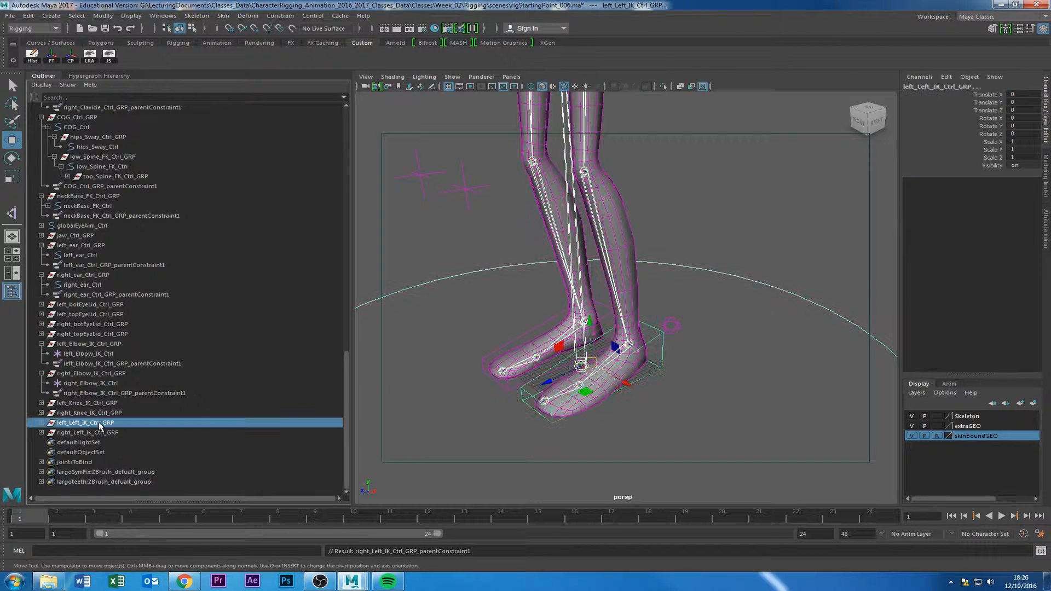
{"action": "key", "text": "g"}
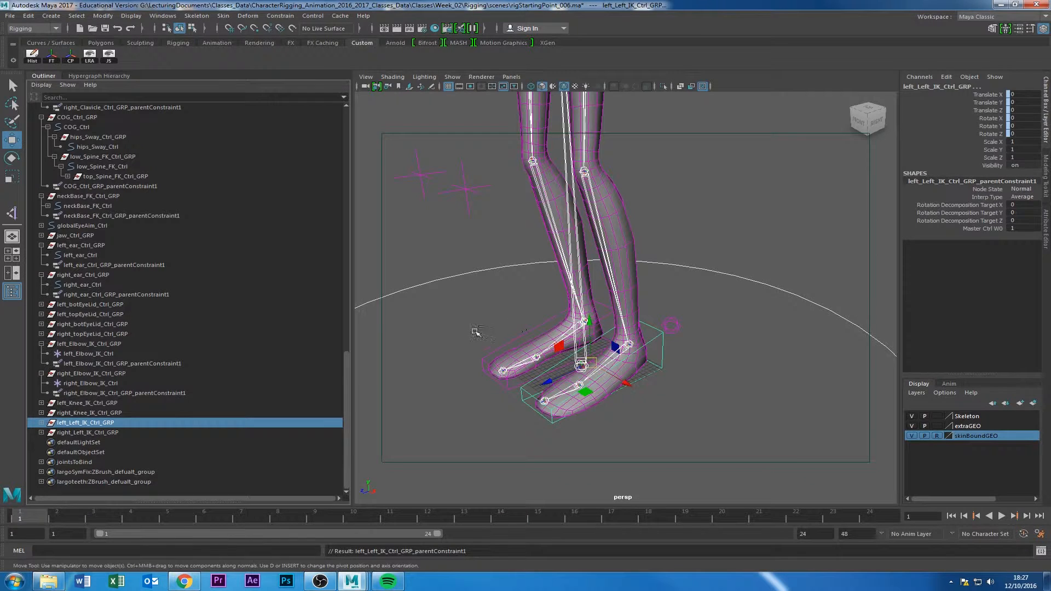
Move masterCtrl to test whether the whole rig follows, and undo the test move.
{"action": "right_click_drag", "start_coordinate": [471, 328], "coordinate": [409, 343], "text": "alt"}
{"action": "left_click", "coordinate": [439, 342]}
{"action": "left_click", "coordinate": [438, 282]}
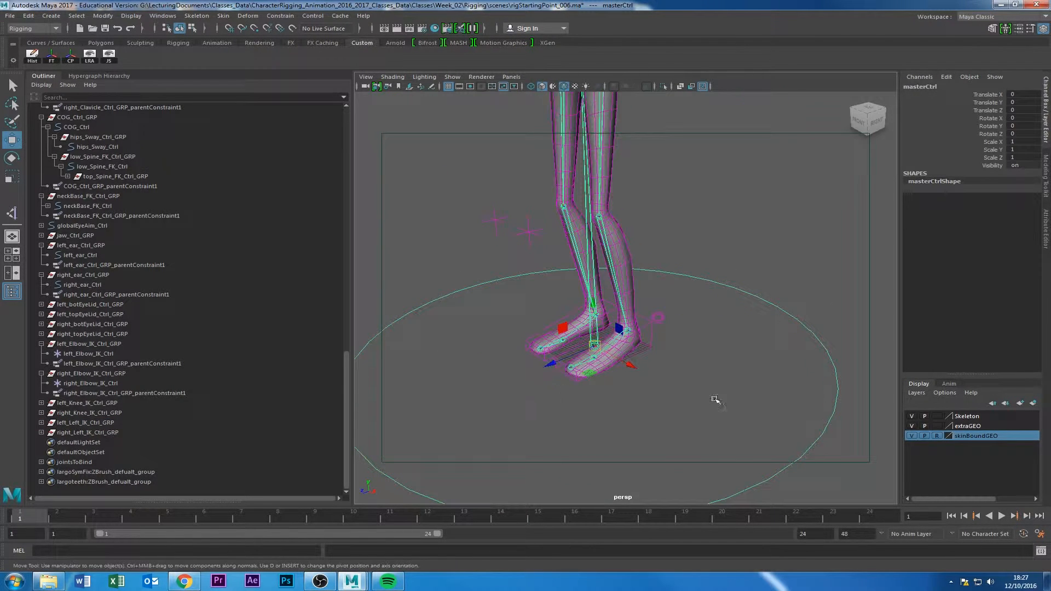
{"action": "key", "text": "f"}
{"action": "left_click_drag", "start_coordinate": [603, 323], "coordinate": [622, 323]}
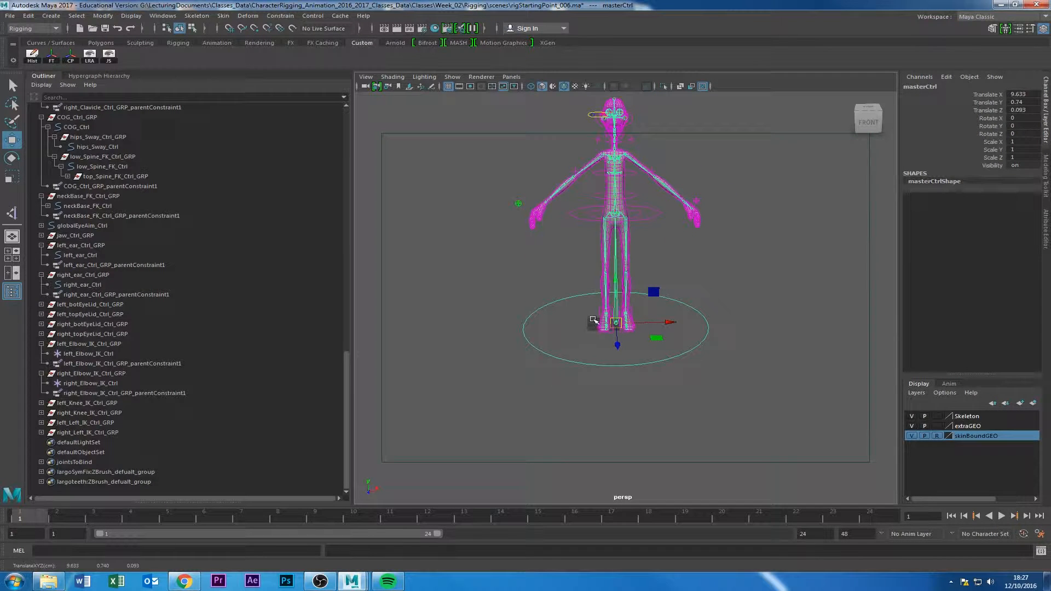
{"action": "key", "text": "ctrl+z"}
{"action": "key", "text": "ctrl+z"}
{"action": "key", "text": "ctrl+z"}
{"action": "key", "text": "ctrl+z"}
{"action": "key", "text": "ctrl+z"}
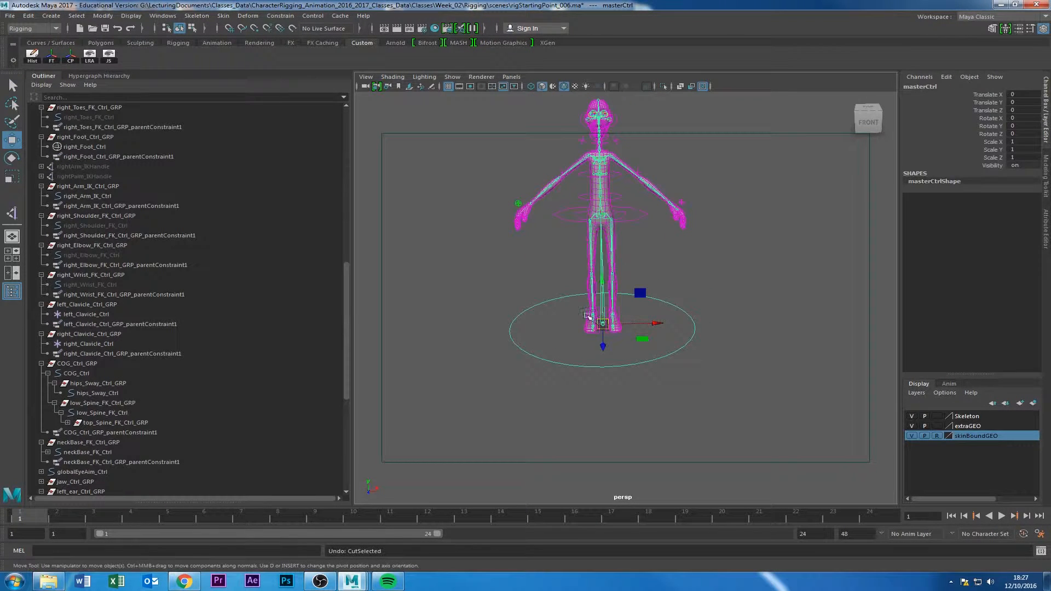
Find the right hand's switch control, right_Hand_Ctrl, and place it in its own group.
{"action": "left_click", "coordinate": [560, 296]}
{"action": "left_click_drag", "start_coordinate": [538, 343], "coordinate": [645, 350], "text": "alt"}
{"action": "right_click_drag", "start_coordinate": [646, 350], "coordinate": [773, 417], "text": "alt"}
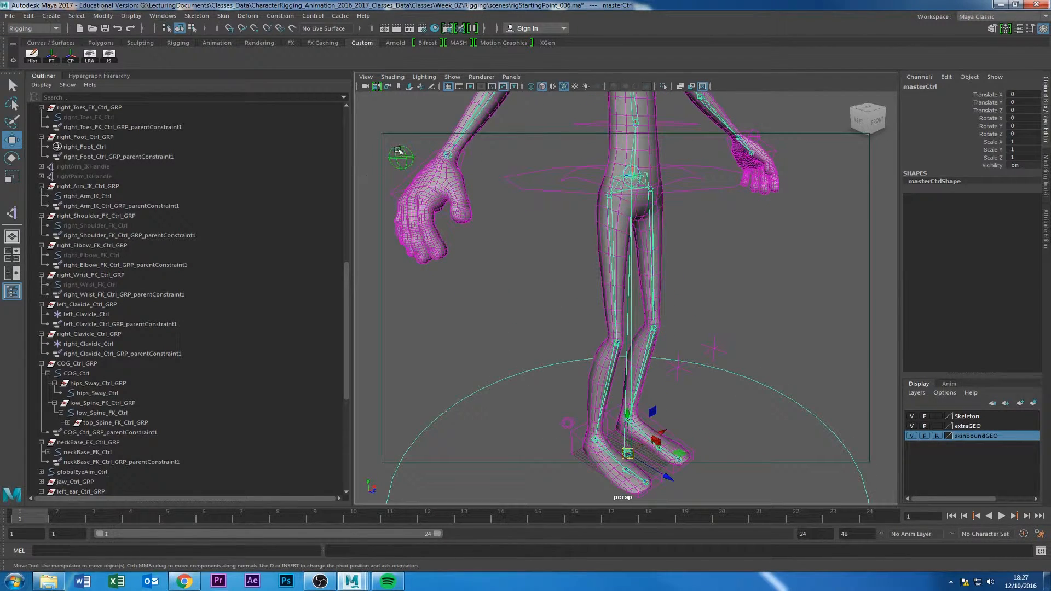
{"action": "left_click", "coordinate": [399, 156]}
{"action": "scroll", "coordinate": [138, 255], "scroll_direction": "up", "scroll_amount": 10}
{"action": "scroll", "coordinate": [138, 254], "scroll_direction": "up", "scroll_amount": 4}
{"action": "scroll", "coordinate": [123, 228], "scroll_direction": "down", "scroll_amount": 3}
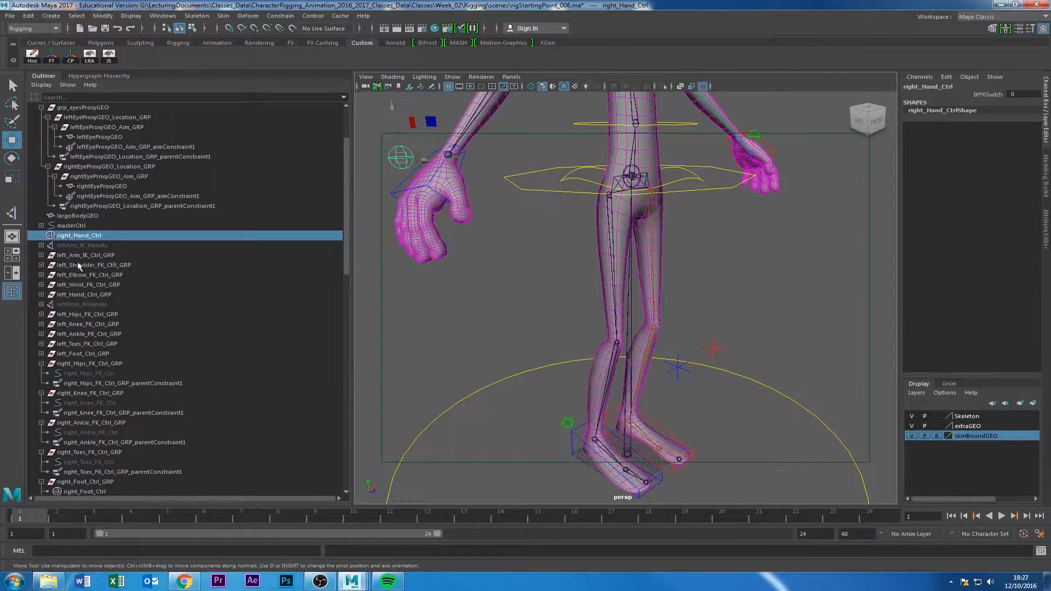
{"action": "left_click", "coordinate": [80, 227]}
{"action": "left_click", "coordinate": [80, 239]}
{"action": "right_click_drag", "start_coordinate": [590, 293], "coordinate": [544, 316], "text": "alt"}
{"action": "left_click_drag", "start_coordinate": [544, 317], "coordinate": [474, 349], "text": "alt"}
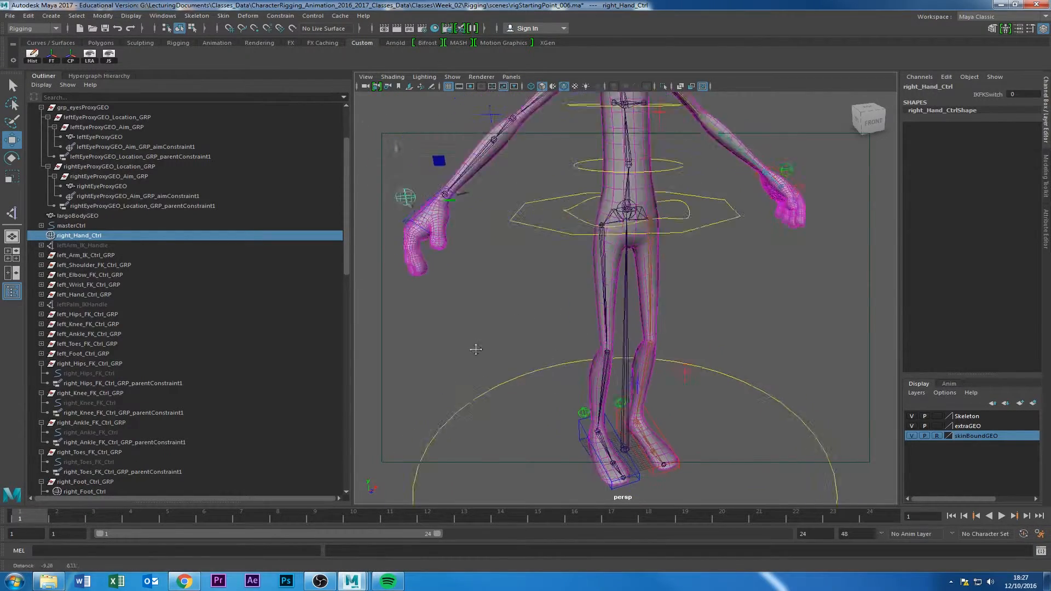
{"action": "middle_click_drag", "start_coordinate": [474, 349], "coordinate": [565, 377], "text": "alt"}
{"action": "left_click_drag", "start_coordinate": [566, 378], "coordinate": [544, 365], "text": "alt"}
{"action": "key", "text": "ctrl+g"}
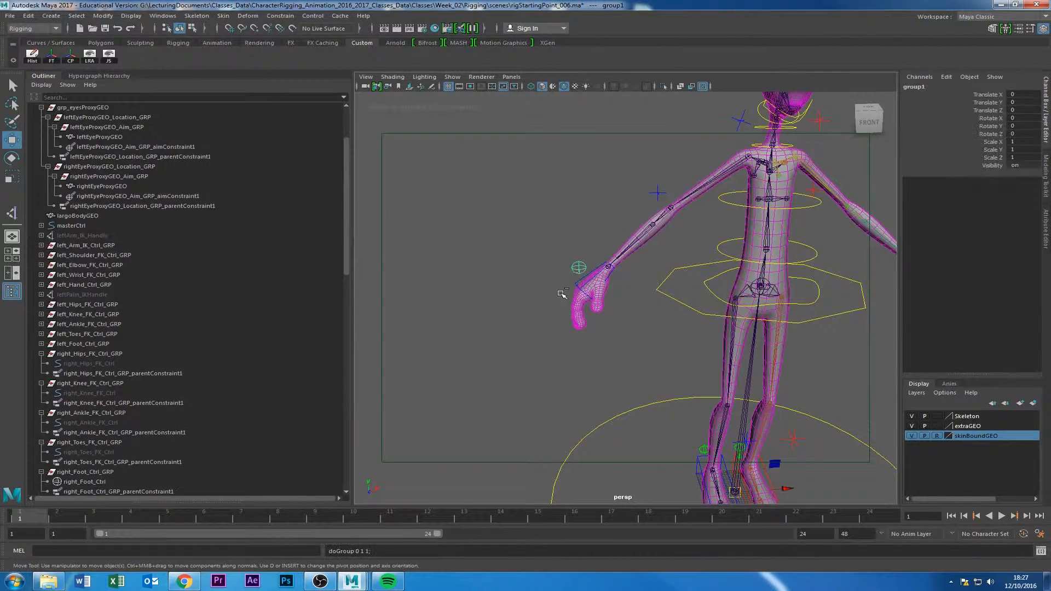
Rename the new group holding right_Hand_Ctrl as right_Hand_Ctrl_GRP and centre its pivot on the control.
{"action": "scroll", "coordinate": [84, 269], "scroll_direction": "down", "scroll_amount": 10}
{"action": "scroll", "coordinate": [75, 471], "scroll_direction": "down", "scroll_amount": 9}
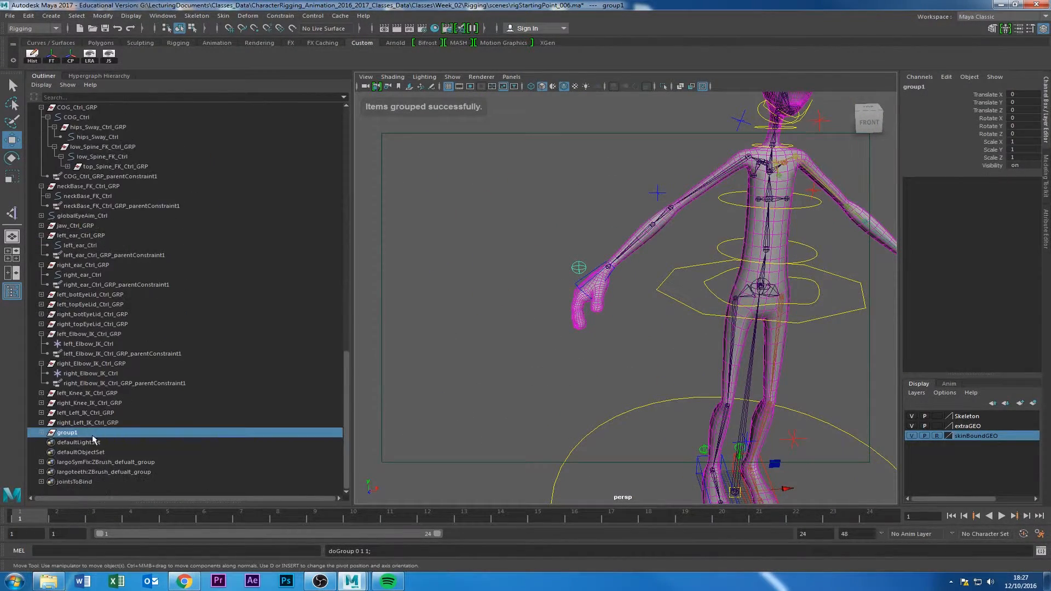
{"action": "double_click", "coordinate": [55, 438]}
{"action": "left_click", "coordinate": [41, 433]}
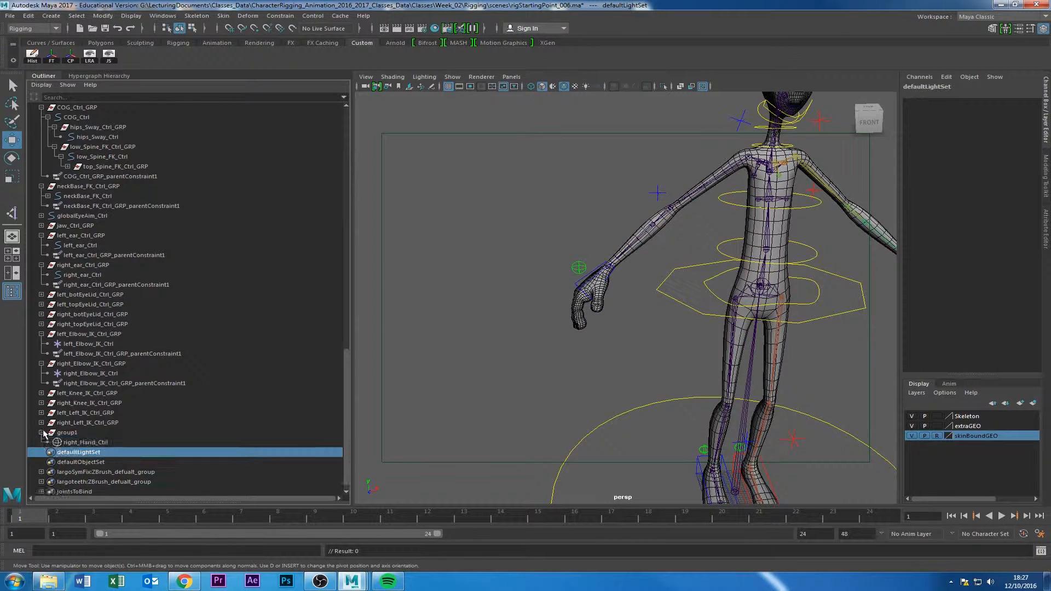
{"action": "double_click", "coordinate": [73, 443]}
{"action": "key", "text": "ctrl+c"}
{"action": "left_click", "coordinate": [67, 432]}
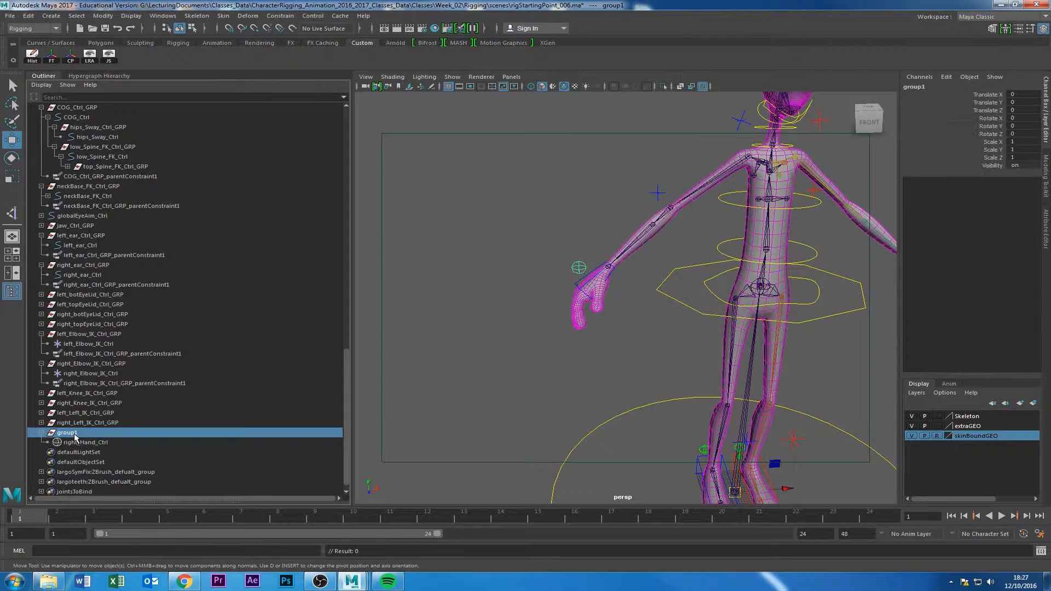
{"action": "double_click", "coordinate": [68, 433]}
{"action": "key", "text": "ctrl+v"}
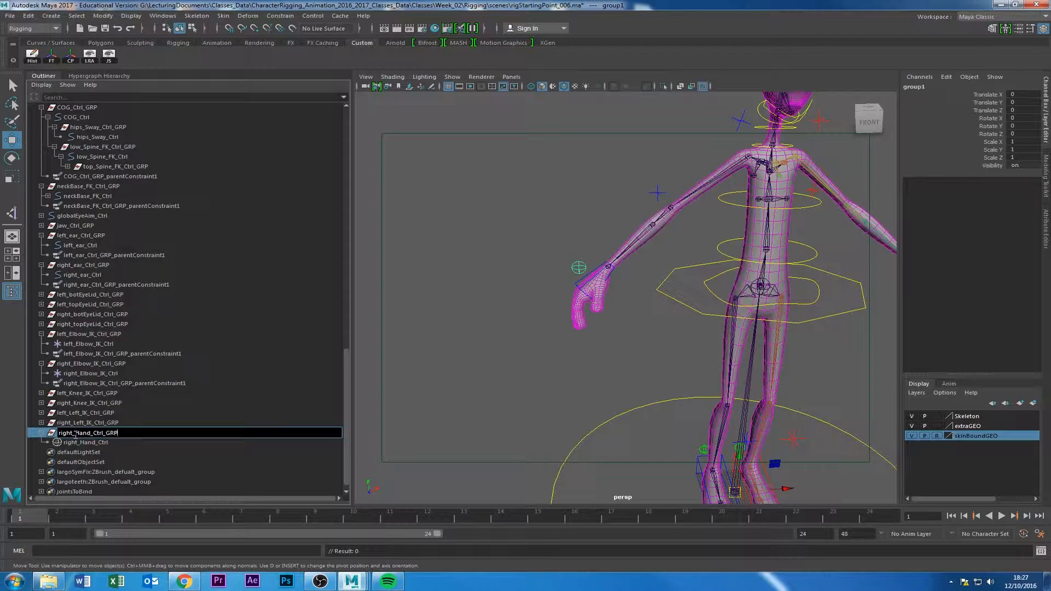
{"action": "key", "text": "Return"}
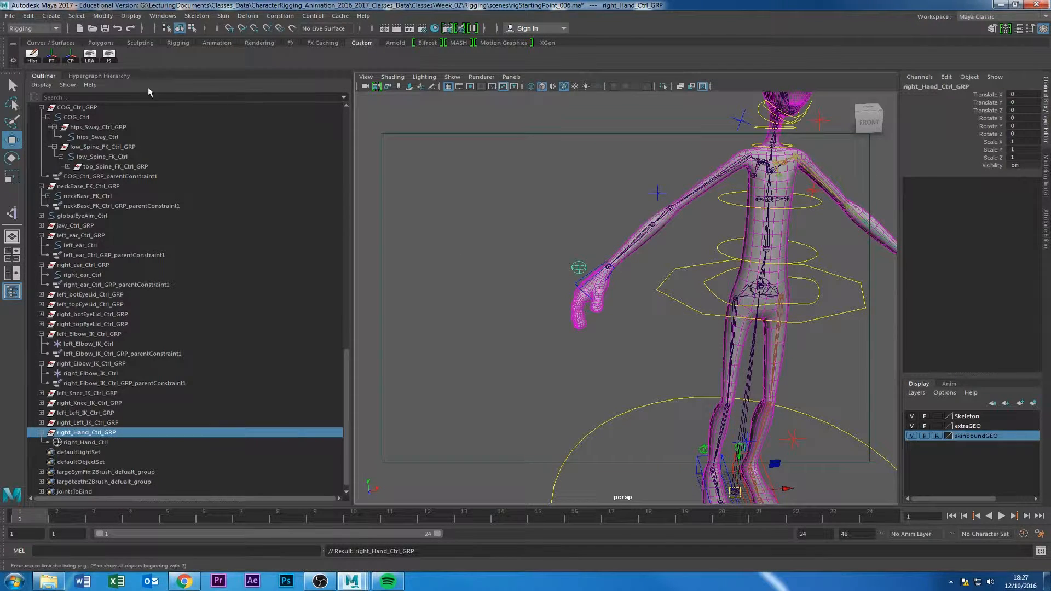
{"action": "left_click", "coordinate": [70, 57]}
{"action": "key", "text": "f"}
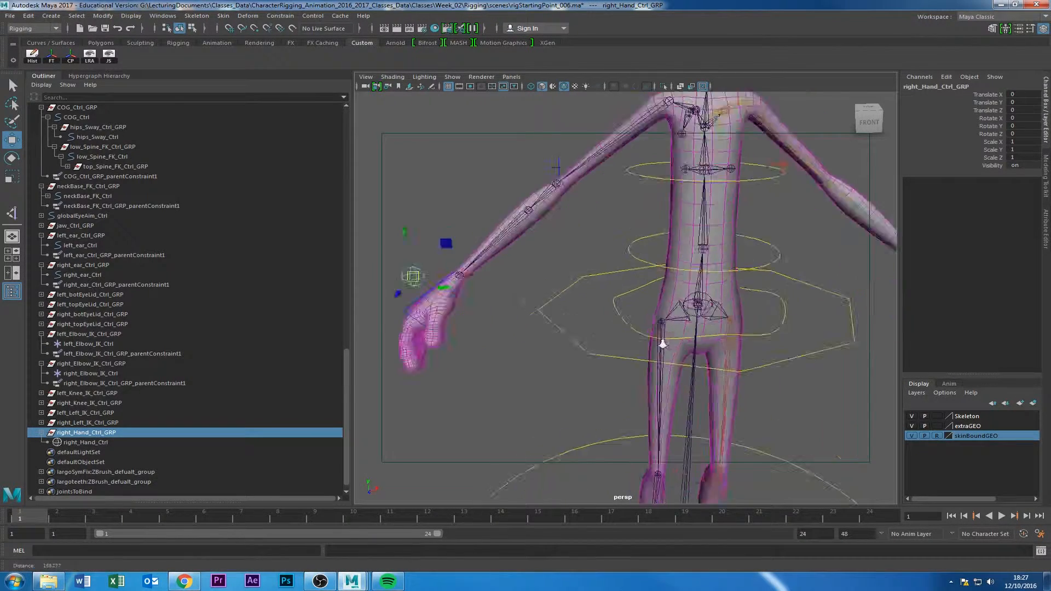
Examine the right arm's overlapping joints and the body mesh to identify which joint chain is displayed there.
{"action": "scroll", "coordinate": [750, 223], "scroll_direction": "down", "scroll_amount": 6}
{"action": "middle_click_drag", "start_coordinate": [749, 222], "coordinate": [507, 444], "text": "alt"}
{"action": "left_click", "coordinate": [661, 308]}
{"action": "left_click", "coordinate": [654, 305]}
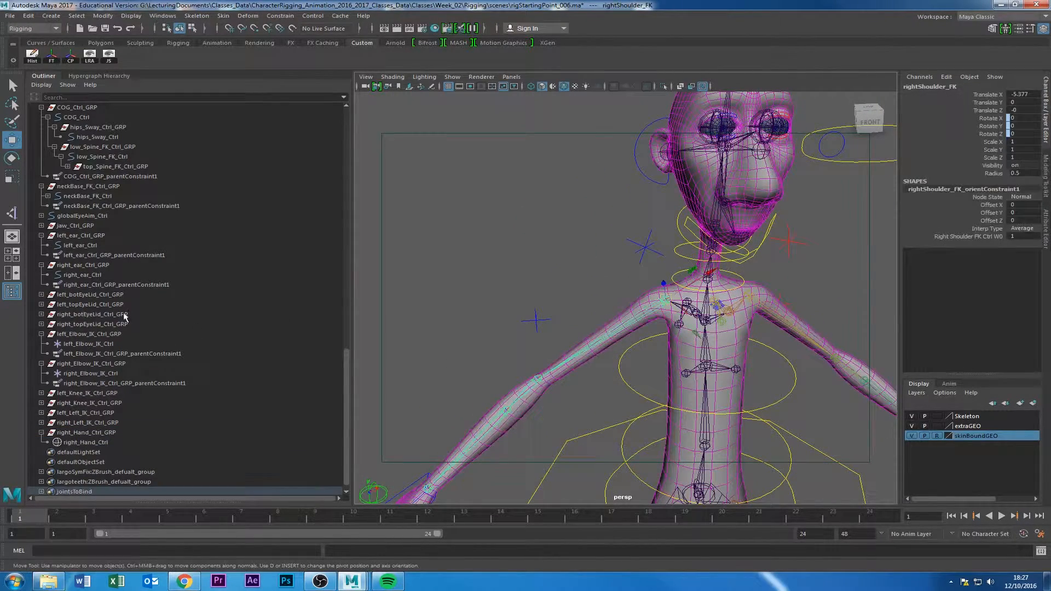
{"action": "scroll", "coordinate": [125, 316], "scroll_direction": "up", "scroll_amount": 20}
{"action": "scroll", "coordinate": [52, 317], "scroll_direction": "down", "scroll_amount": 20}
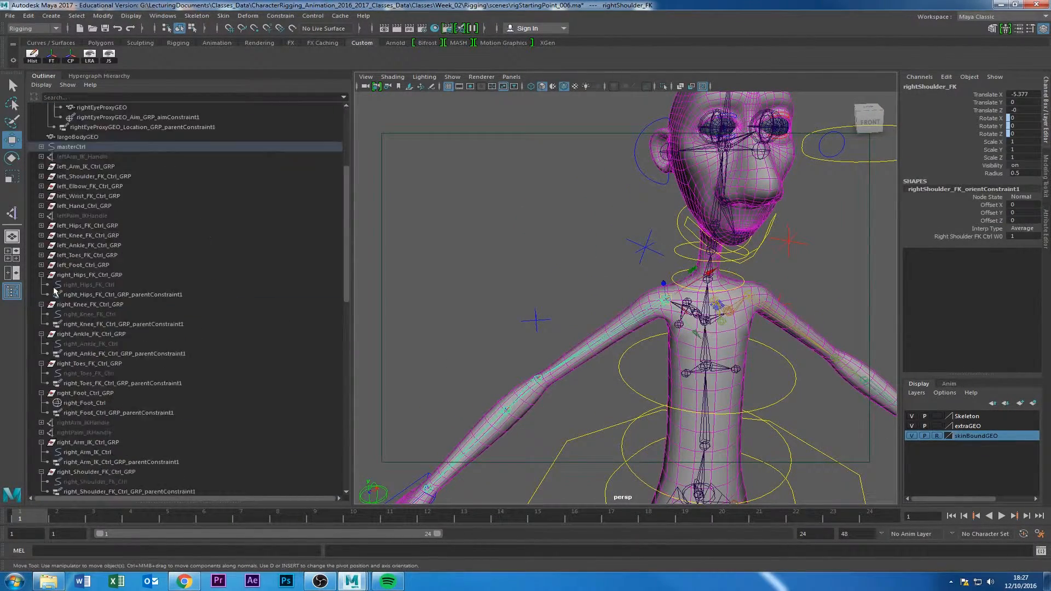
{"action": "scroll", "coordinate": [68, 347], "scroll_direction": "up", "scroll_amount": 20}
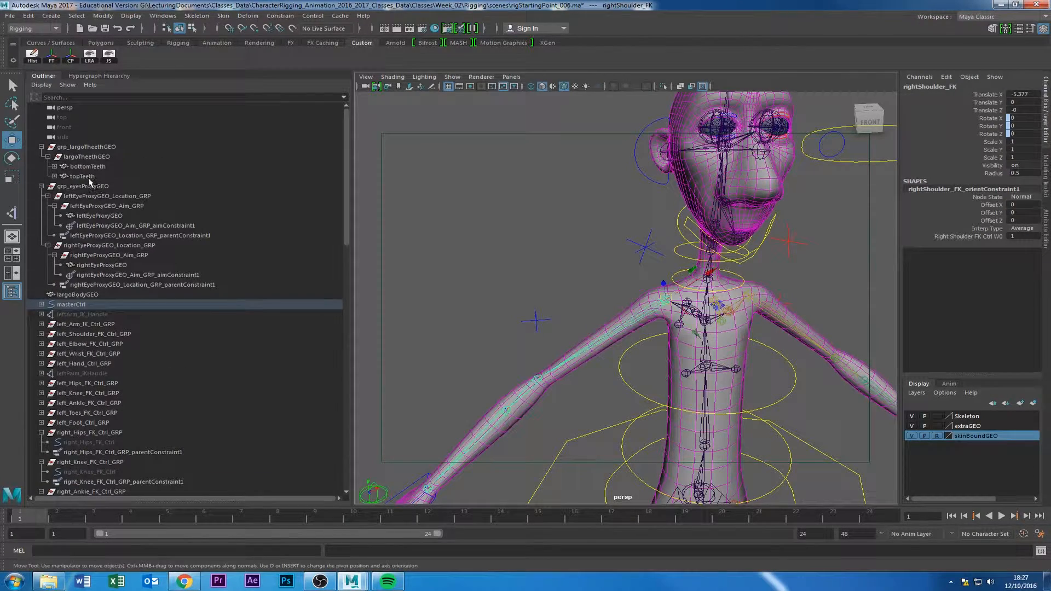
{"action": "left_click", "coordinate": [71, 296]}
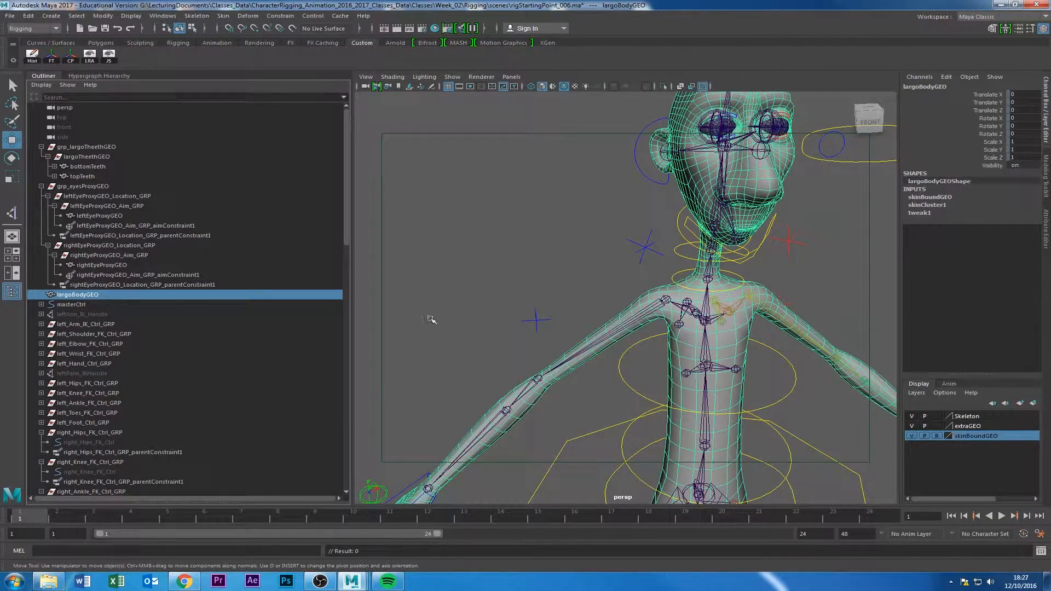
{"action": "middle_click_drag", "start_coordinate": [468, 463], "coordinate": [520, 337], "text": "alt"}
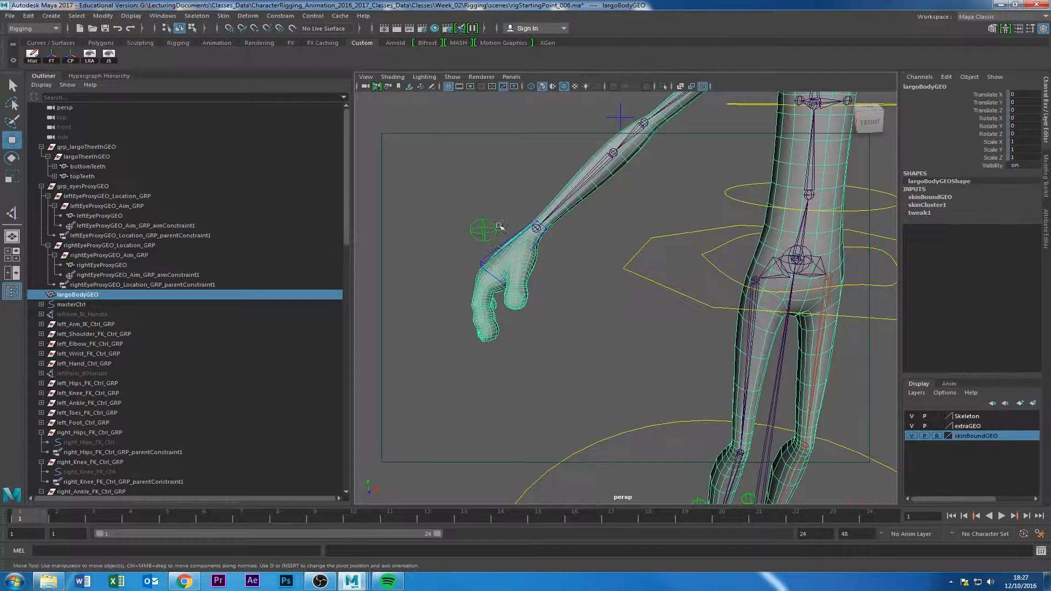
{"action": "left_click", "coordinate": [485, 234]}
{"action": "left_click", "coordinate": [553, 212]}
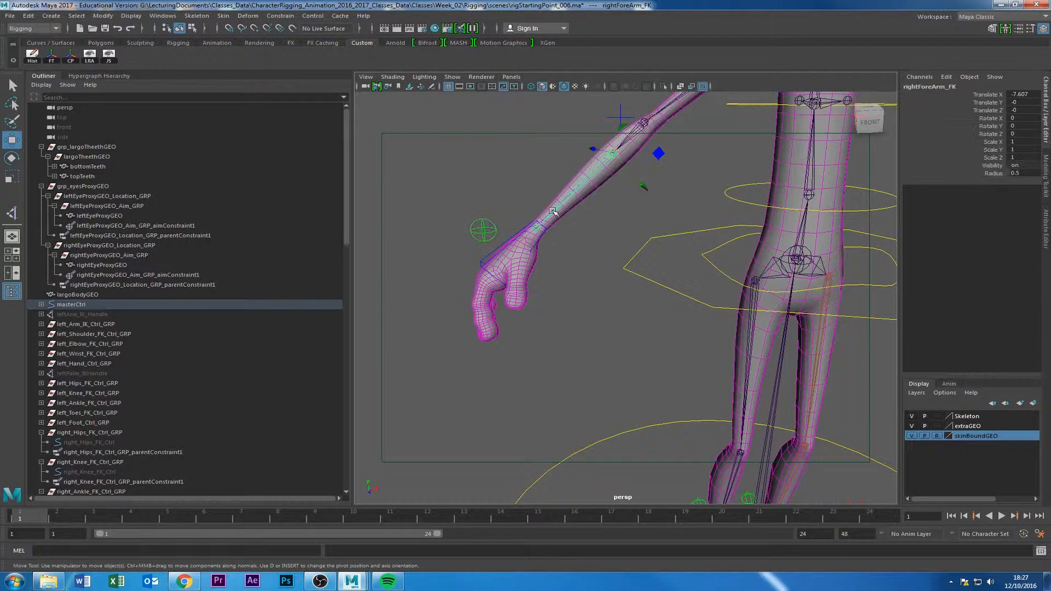
Find the rightShoulder_FK joint inside the expanded masterCtrl hierarchy and hide it.
{"action": "left_click", "coordinate": [42, 305], "text": "shift"}
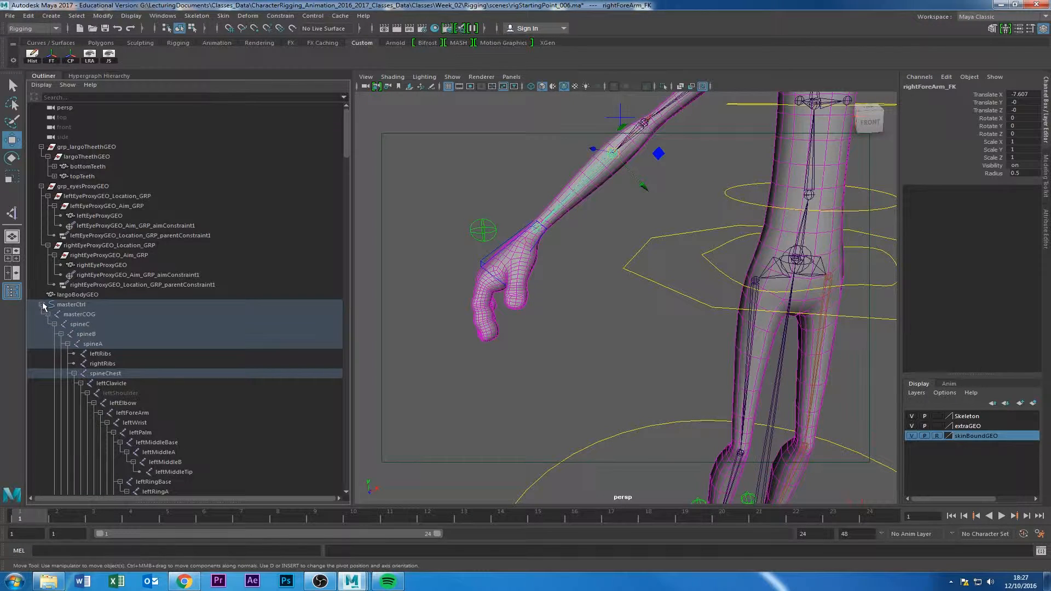
{"action": "scroll", "coordinate": [123, 348], "scroll_direction": "down", "scroll_amount": 15}
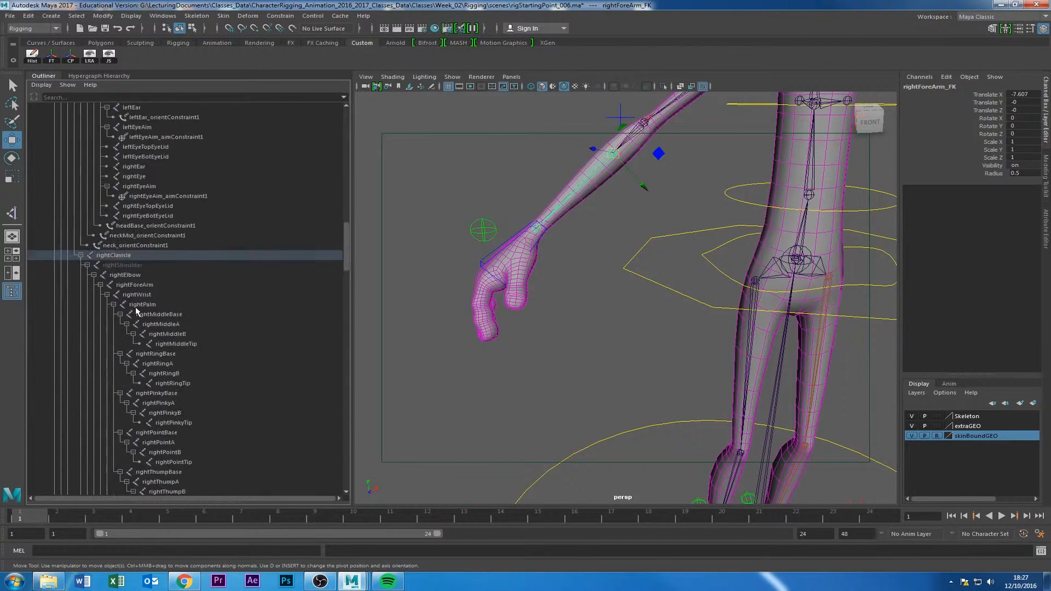
{"action": "scroll", "coordinate": [594, 193], "scroll_direction": "down", "scroll_amount": 5}
{"action": "middle_click_drag", "start_coordinate": [635, 180], "coordinate": [600, 206], "text": "alt"}
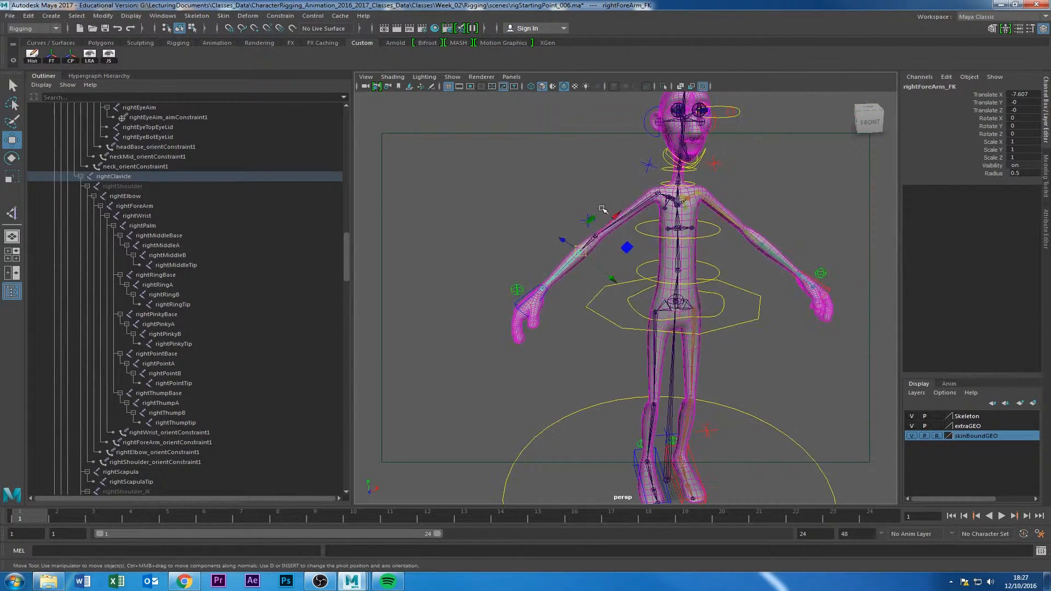
{"action": "left_click", "coordinate": [647, 195]}
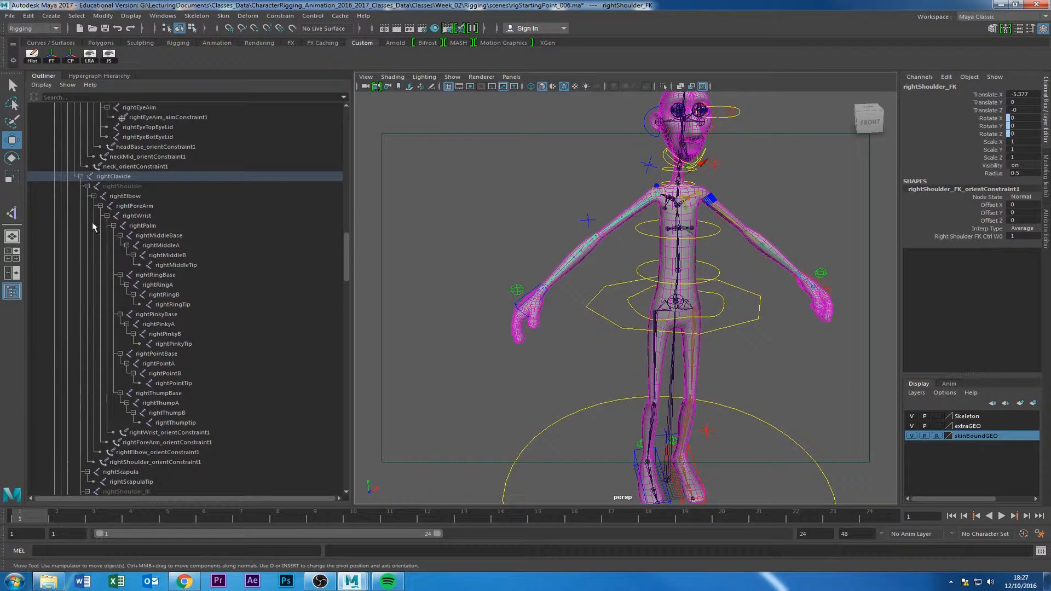
{"action": "scroll", "coordinate": [93, 230], "scroll_direction": "down", "scroll_amount": 8}
{"action": "scroll", "coordinate": [88, 333], "scroll_direction": "down", "scroll_amount": 3}
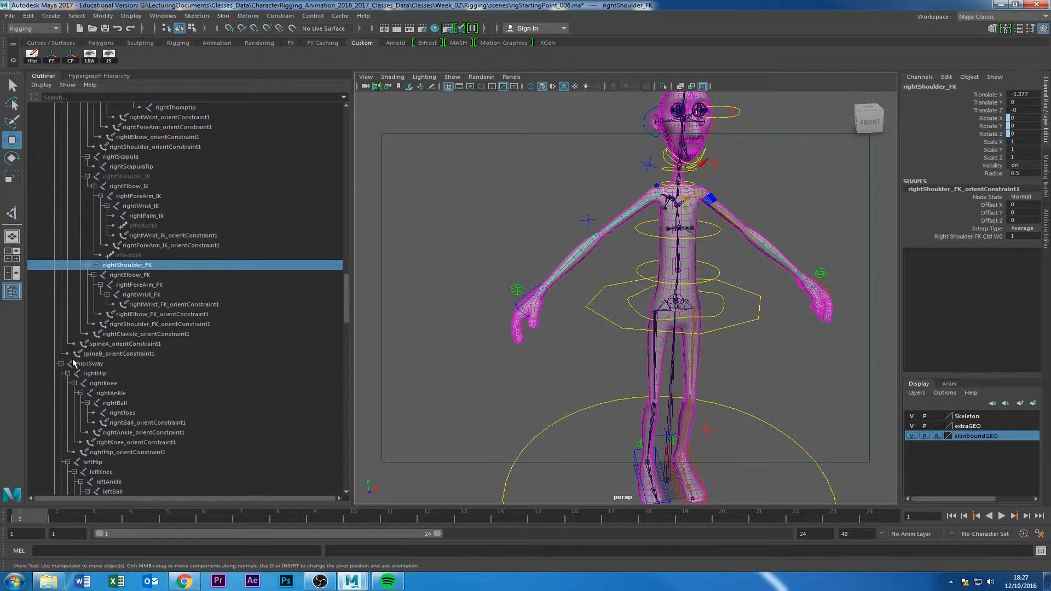
{"action": "scroll", "coordinate": [73, 362], "scroll_direction": "down", "scroll_amount": 3}
{"action": "left_click", "coordinate": [130, 196]}
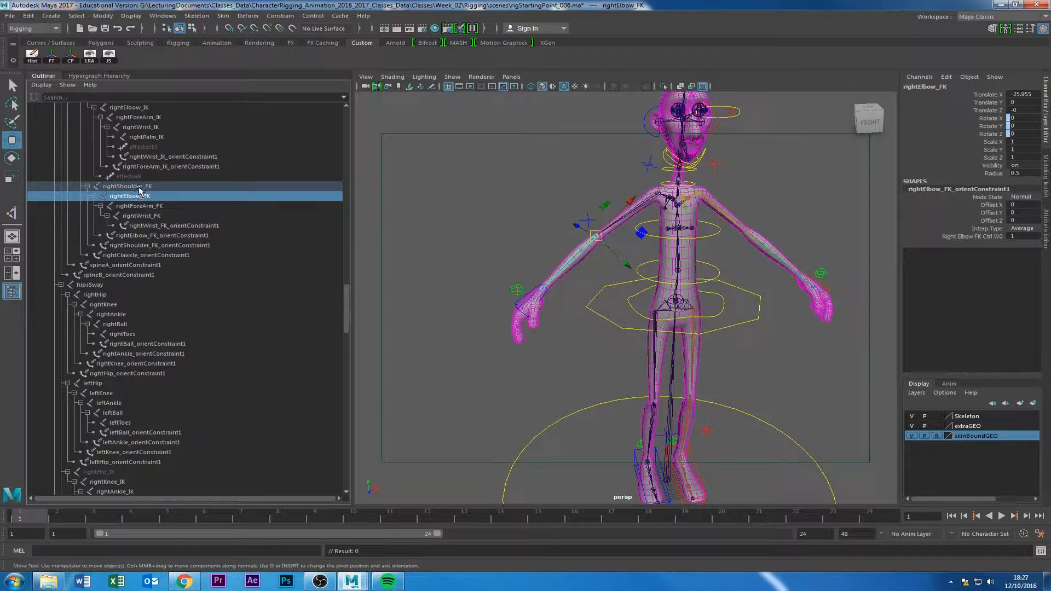
{"action": "key", "text": "Down"}
{"action": "key", "text": "Down"}
{"action": "left_click", "coordinate": [148, 267]}
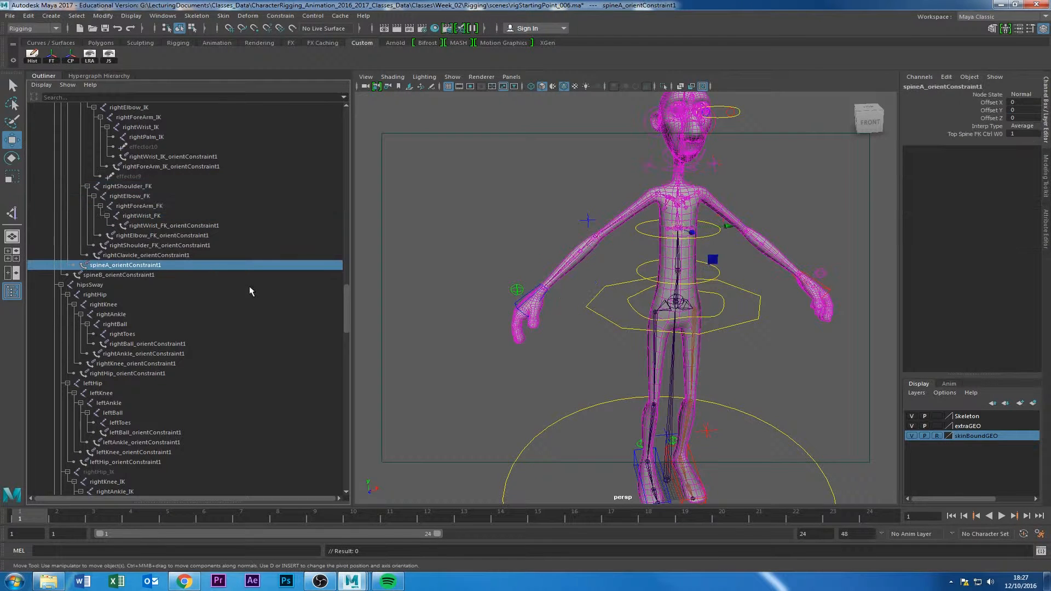
{"action": "left_click", "coordinate": [131, 186]}
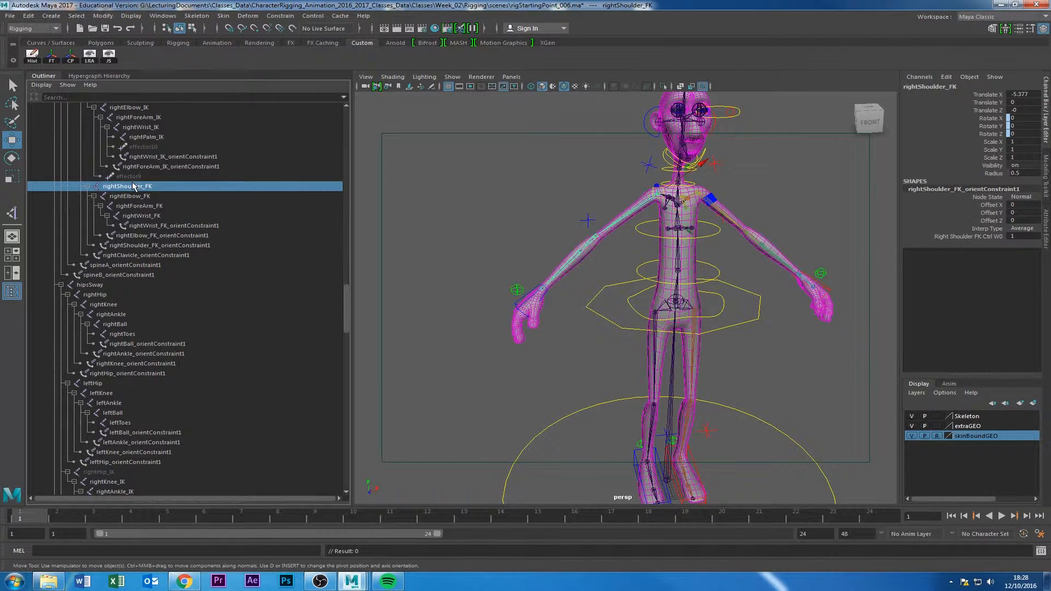
{"action": "key", "text": "ctrl+h"}
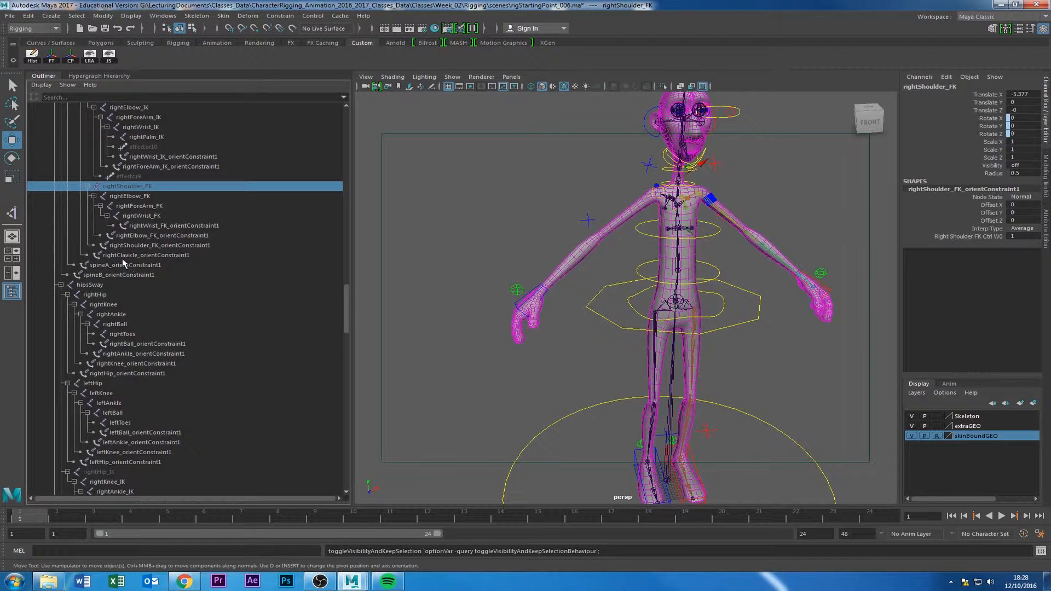
Find the hidden rightShoulder joint in the skeleton hierarchy and make its chain visible.
{"action": "scroll", "coordinate": [120, 273], "scroll_direction": "down", "scroll_amount": 5}
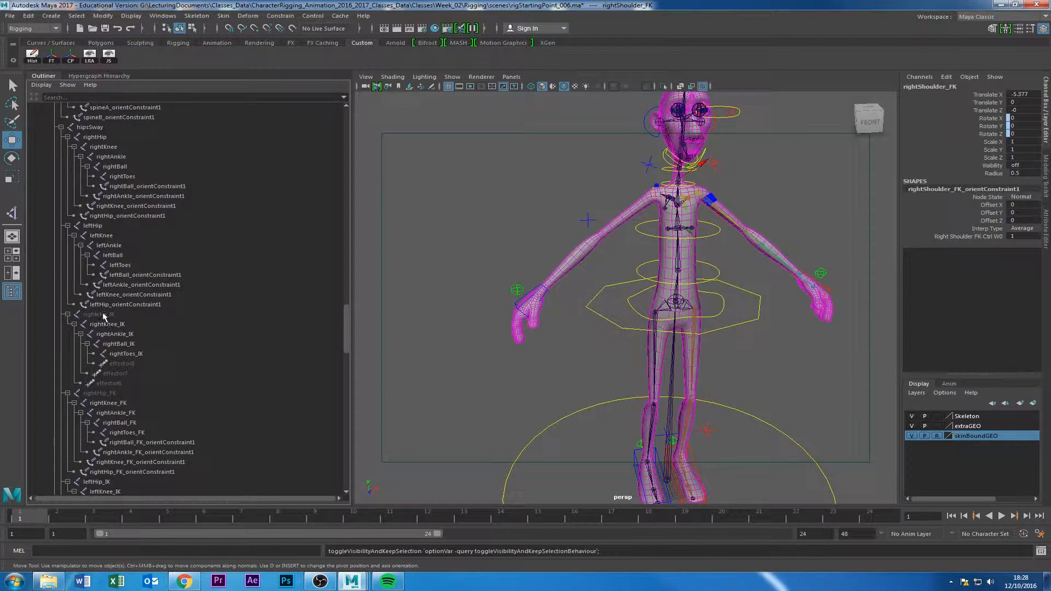
{"action": "scroll", "coordinate": [94, 273], "scroll_direction": "up", "scroll_amount": 5}
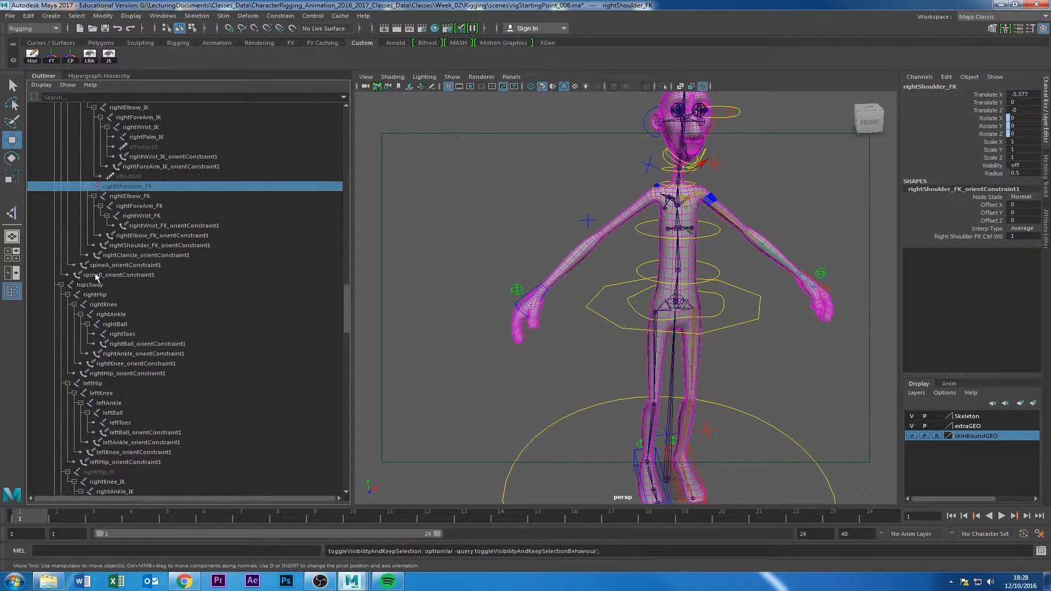
{"action": "scroll", "coordinate": [147, 238], "scroll_direction": "up", "scroll_amount": 3}
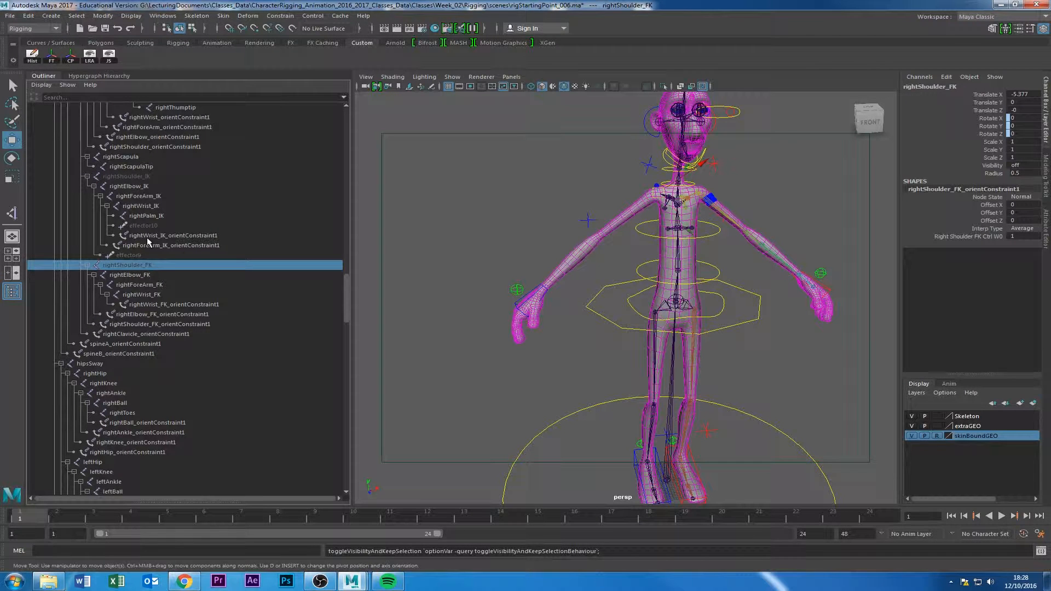
{"action": "scroll", "coordinate": [139, 183], "scroll_direction": "up", "scroll_amount": 3}
{"action": "scroll", "coordinate": [138, 184], "scroll_direction": "up", "scroll_amount": 5}
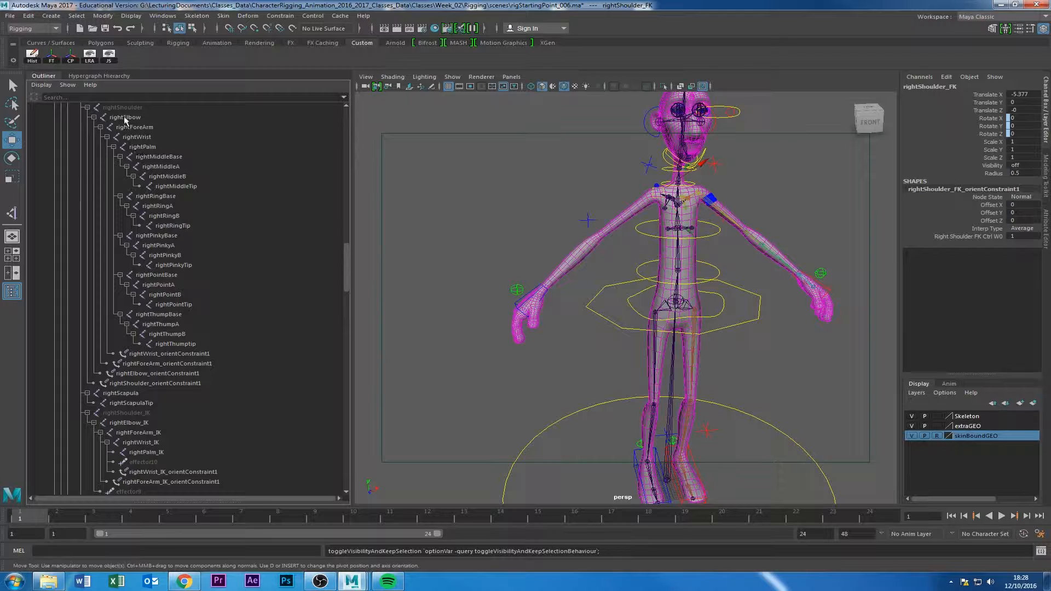
{"action": "left_click", "coordinate": [127, 108]}
{"action": "key", "text": "h"}
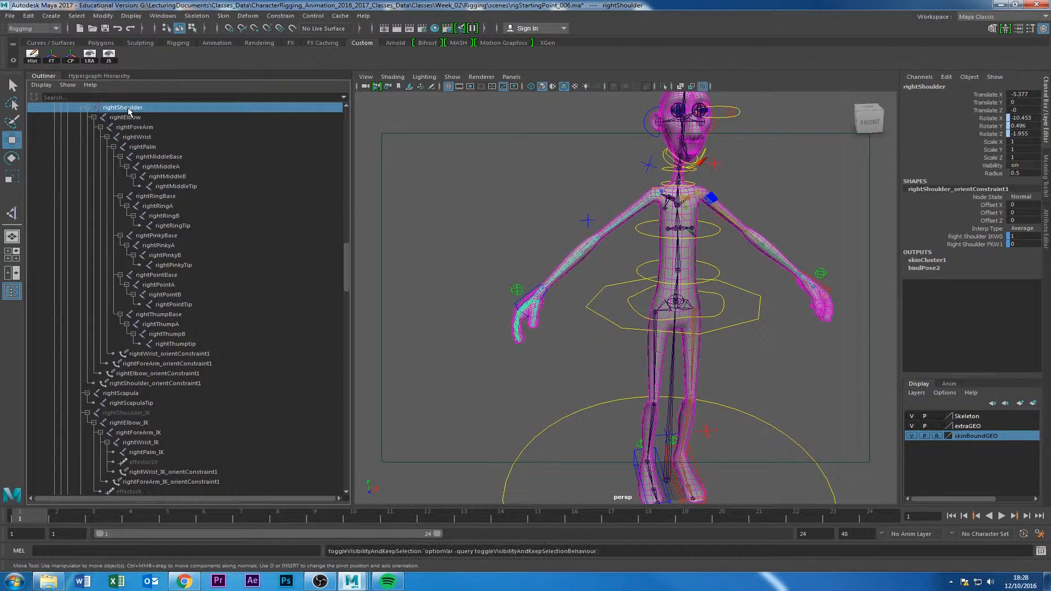
Inspect the right hand's joints, then check the left hand control's parent group to see which joint drives it.
{"action": "left_click_drag", "start_coordinate": [440, 310], "coordinate": [591, 328], "text": "alt"}
{"action": "right_click_drag", "start_coordinate": [591, 329], "coordinate": [678, 343], "text": "alt"}
{"action": "left_click_drag", "start_coordinate": [678, 343], "coordinate": [563, 352], "text": "alt"}
{"action": "middle_click_drag", "start_coordinate": [563, 352], "coordinate": [568, 323], "text": "alt"}
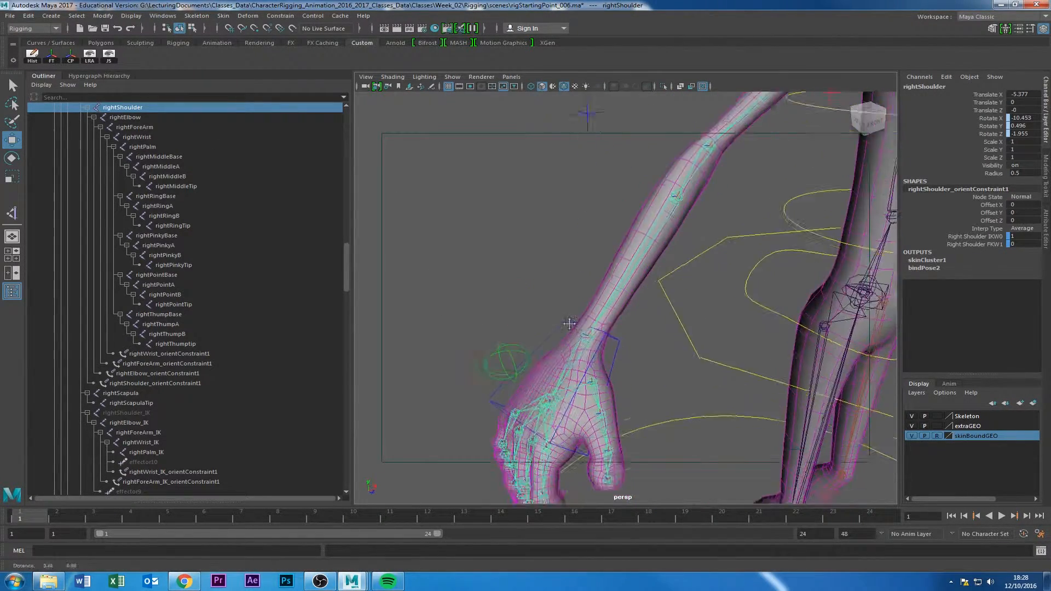
{"action": "mouse_move", "coordinate": [568, 323]}
{"action": "right_mouse_down", "text": "alt"}
{"action": "mouse_move", "coordinate": [622, 310]}
{"action": "mouse_move", "coordinate": [552, 311]}
{"action": "right_mouse_up", "text": "alt"}
{"action": "left_click", "coordinate": [552, 311]}
{"action": "right_click_drag", "start_coordinate": [627, 328], "coordinate": [589, 333], "text": "alt"}
{"action": "left_click_drag", "start_coordinate": [589, 332], "coordinate": [659, 309], "text": "alt"}
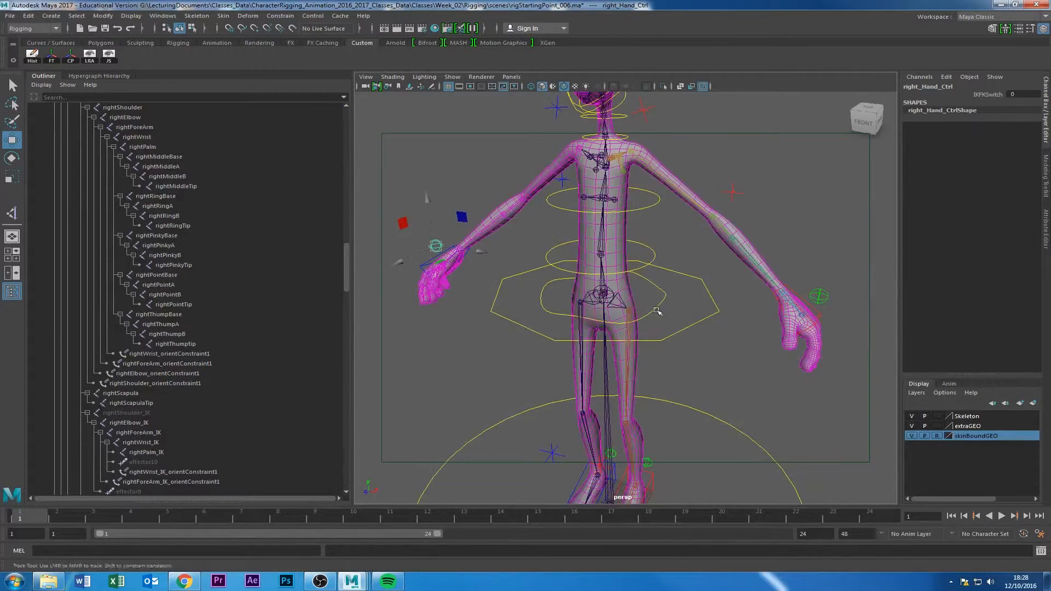
{"action": "middle_click_drag", "start_coordinate": [659, 310], "coordinate": [570, 307], "text": "alt"}
{"action": "right_click_drag", "start_coordinate": [618, 306], "coordinate": [664, 307], "text": "alt"}
{"action": "left_click", "coordinate": [692, 282]}
{"action": "key", "text": "Up"}
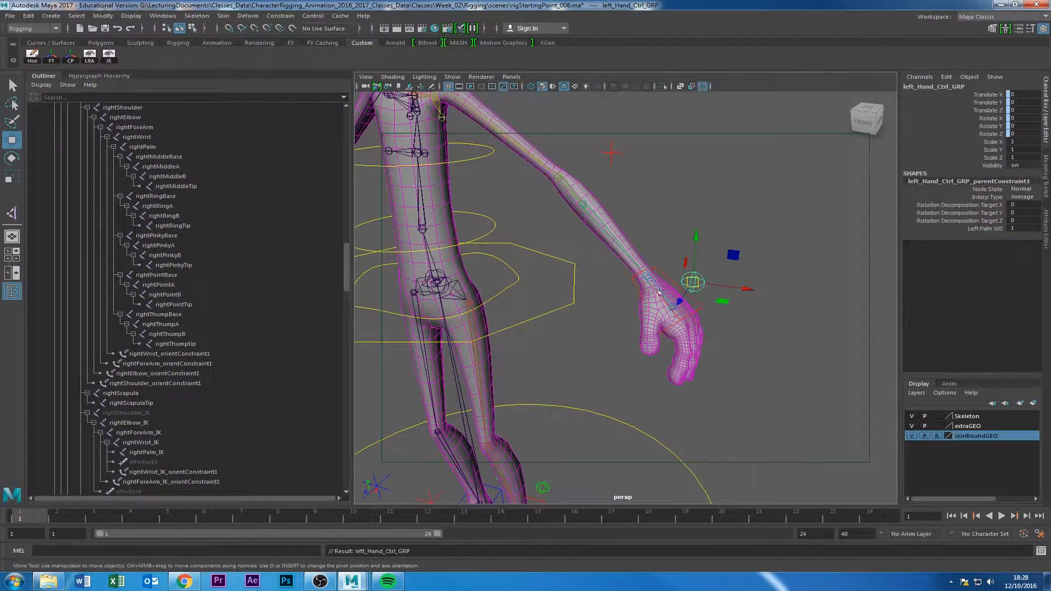
Find the group above right_Hand_Ctrl in the hierarchy and select right_Hand_Ctrl_GRP.
{"action": "left_click_drag", "start_coordinate": [659, 291], "coordinate": [690, 300], "text": "alt"}
{"action": "middle_click_drag", "start_coordinate": [569, 304], "coordinate": [782, 307], "text": "alt"}
{"action": "right_click_drag", "start_coordinate": [640, 304], "coordinate": [688, 304], "text": "alt"}
{"action": "middle_click_drag", "start_coordinate": [673, 286], "coordinate": [668, 328], "text": "alt"}
{"action": "right_click_drag", "start_coordinate": [669, 328], "coordinate": [737, 333], "text": "alt"}
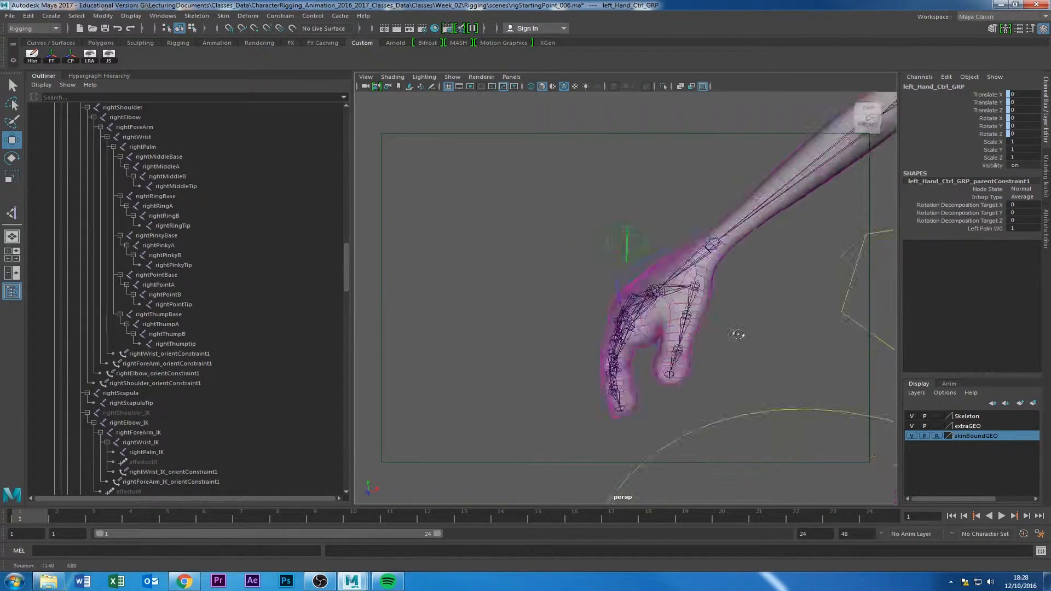
{"action": "left_click_drag", "start_coordinate": [737, 333], "coordinate": [746, 344], "text": "alt"}
{"action": "left_click", "coordinate": [699, 334]}
{"action": "left_click", "coordinate": [669, 289]}
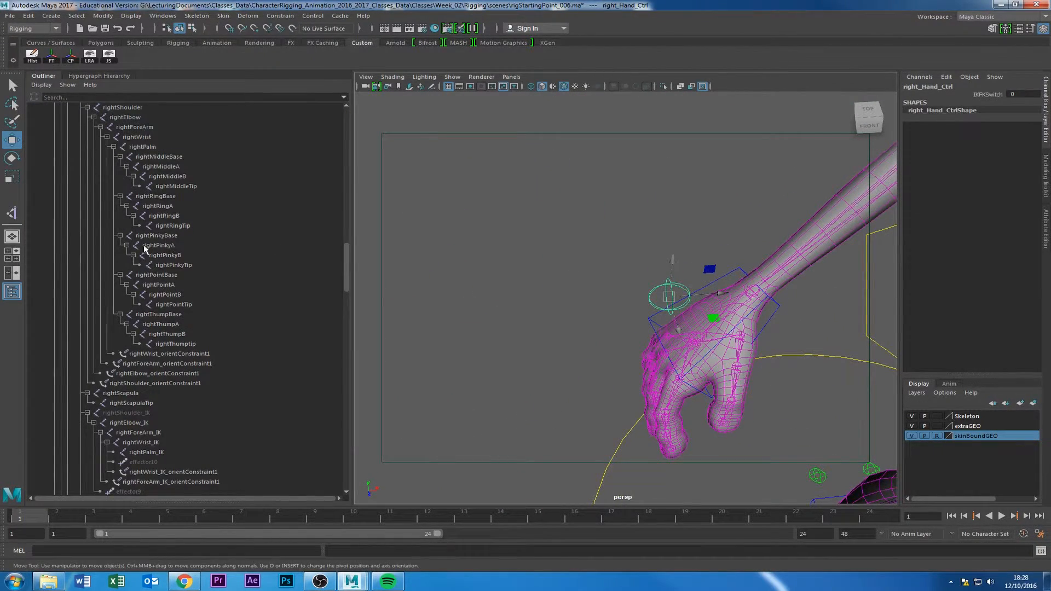
{"action": "scroll", "coordinate": [134, 296], "scroll_direction": "down", "scroll_amount": 15}
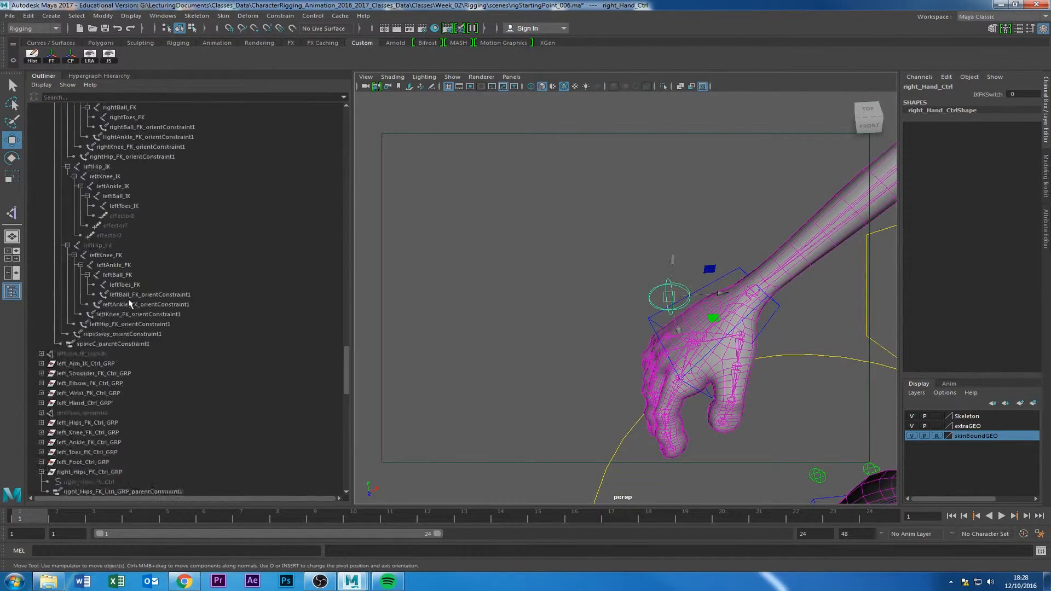
{"action": "left_click", "coordinate": [613, 281]}
{"action": "left_click", "coordinate": [701, 335]}
{"action": "left_click", "coordinate": [86, 423]}
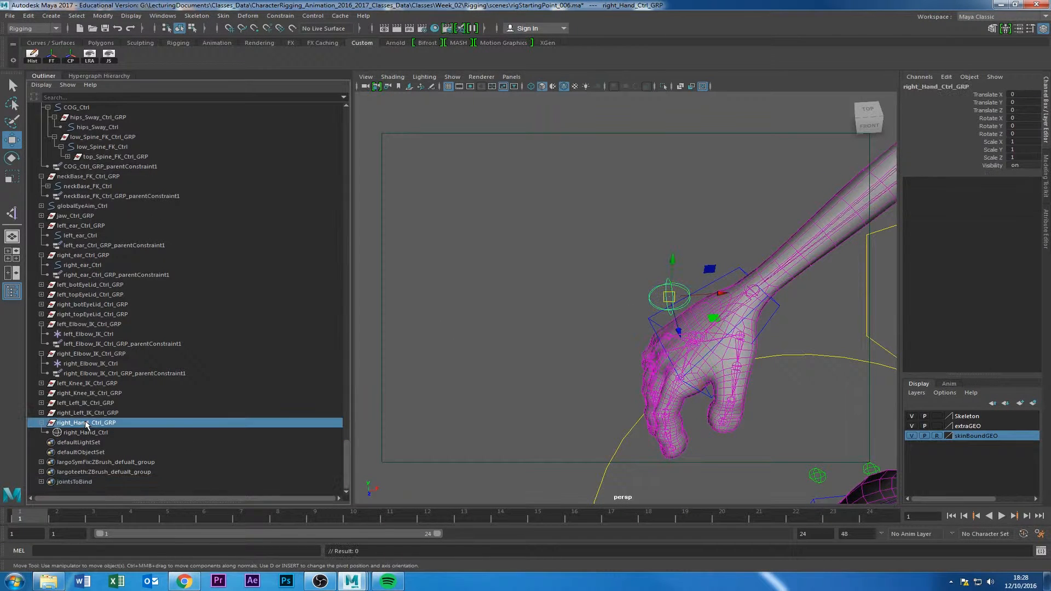
Parent-constrain right_Hand_Ctrl_GRP to the rightPalm joint.
{"action": "left_click", "coordinate": [699, 338]}
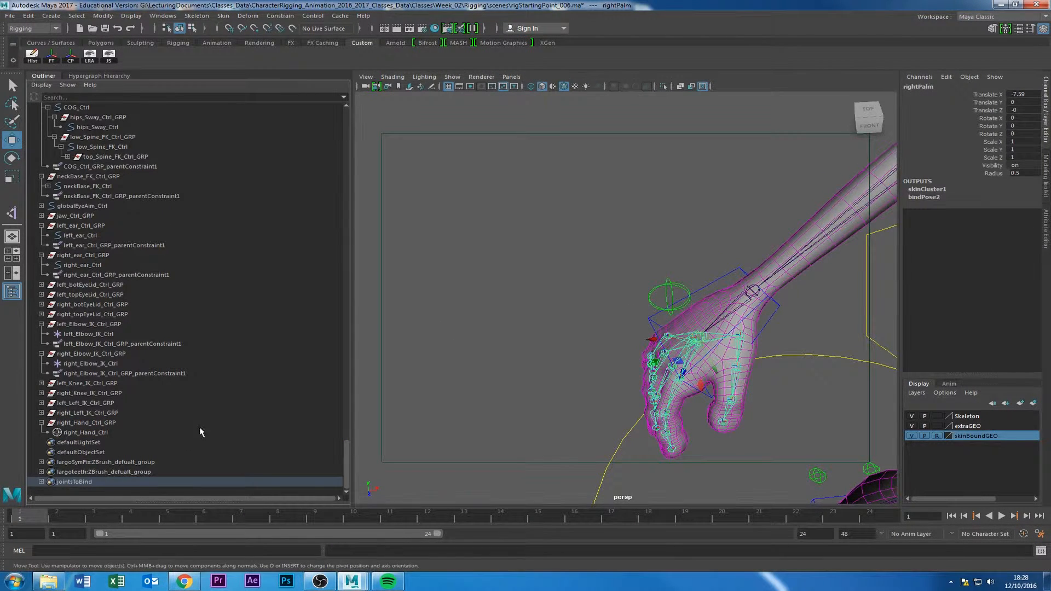
{"action": "left_click", "coordinate": [86, 423]}
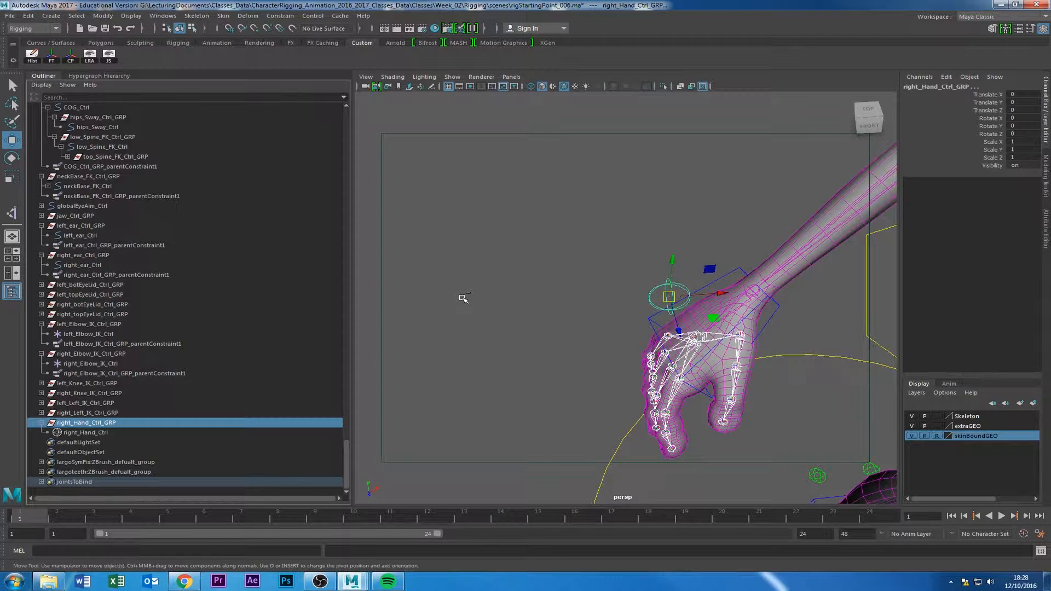
{"action": "left_click", "coordinate": [279, 15]}
{"action": "left_click", "coordinate": [291, 41]}
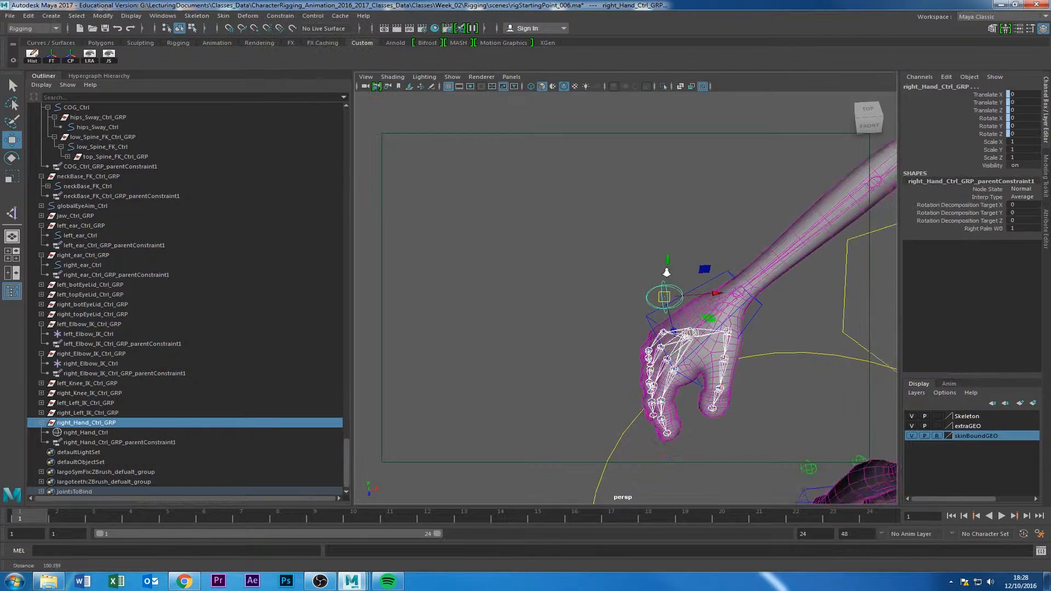
Check the right arm's IK control, then select masterCtrl and look for controls that are not connected to it.
{"action": "scroll", "coordinate": [493, 241], "scroll_direction": "down", "scroll_amount": 5}
{"action": "left_click", "coordinate": [614, 265]}
{"action": "left_click", "coordinate": [664, 252]}
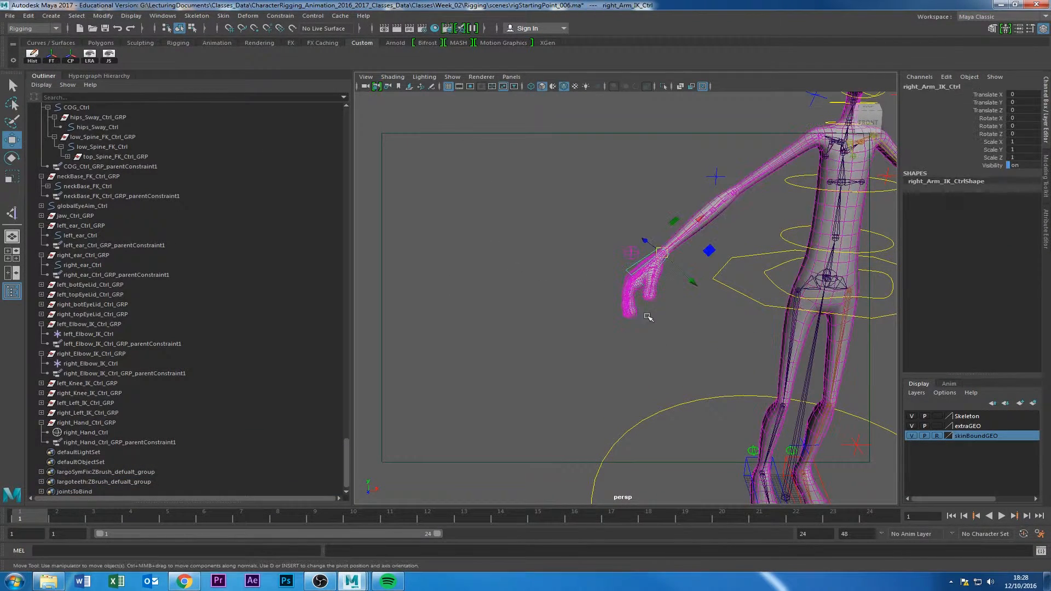
{"action": "middle_click_drag", "start_coordinate": [647, 314], "coordinate": [607, 256], "text": "alt"}
{"action": "left_click", "coordinate": [598, 385]}
{"action": "right_click_drag", "start_coordinate": [704, 344], "coordinate": [641, 310], "text": "alt"}
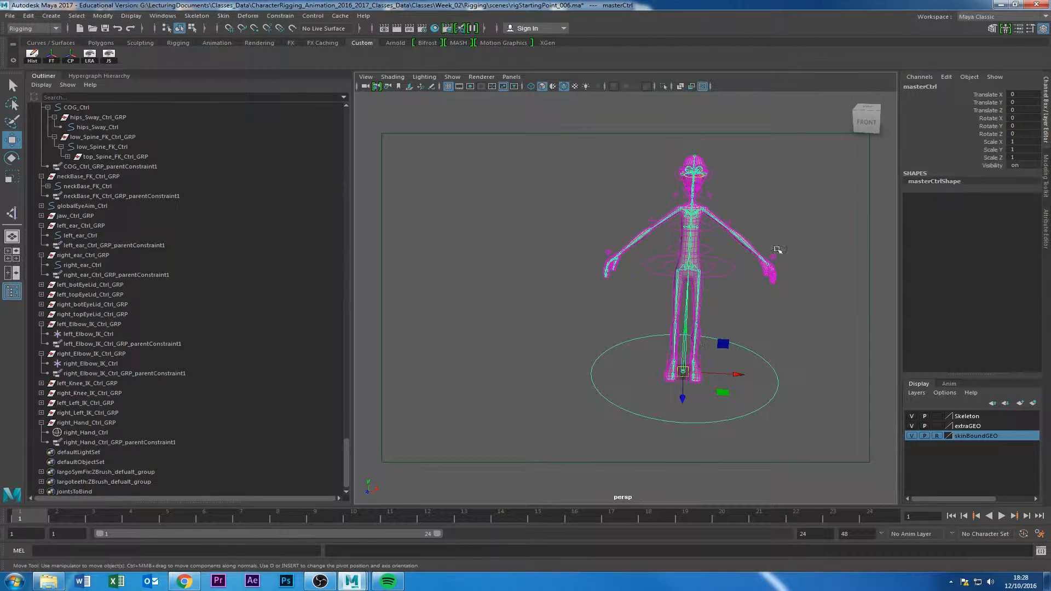
{"action": "left_click_drag", "start_coordinate": [635, 275], "coordinate": [546, 168], "text": "alt"}
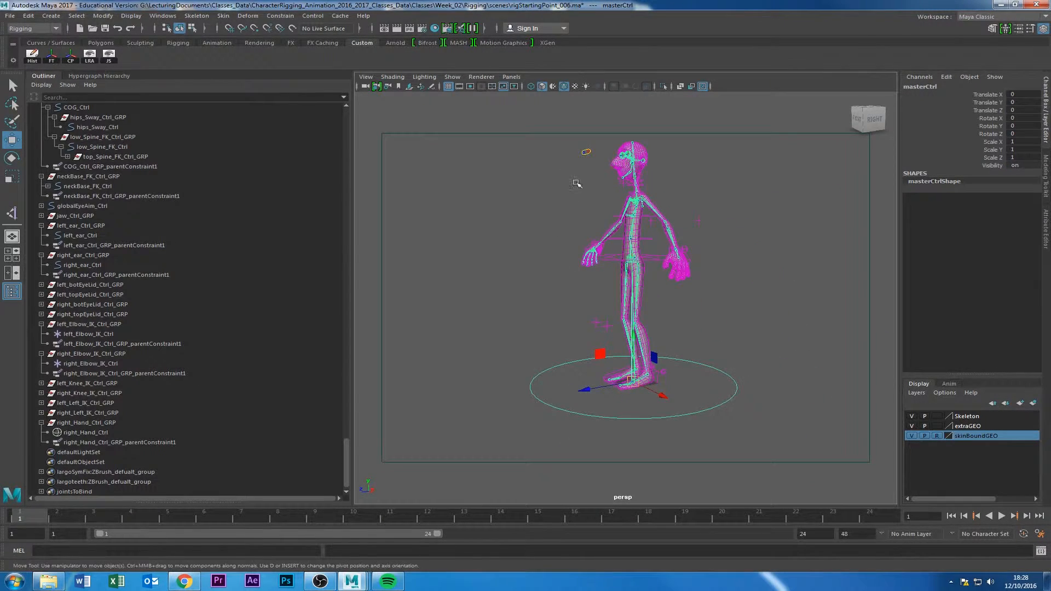
{"action": "middle_click_drag", "start_coordinate": [576, 184], "coordinate": [576, 253], "text": "alt"}
{"action": "right_click_drag", "start_coordinate": [576, 253], "coordinate": [619, 253], "text": "alt"}
{"action": "left_click_drag", "start_coordinate": [503, 181], "coordinate": [533, 197], "text": "alt"}
{"action": "middle_click_drag", "start_coordinate": [526, 192], "coordinate": [564, 237], "text": "alt"}
Put globalEyeAim_Ctrl into its own new group and expand that group in the hierarchy.
{"action": "left_click", "coordinate": [618, 214]}
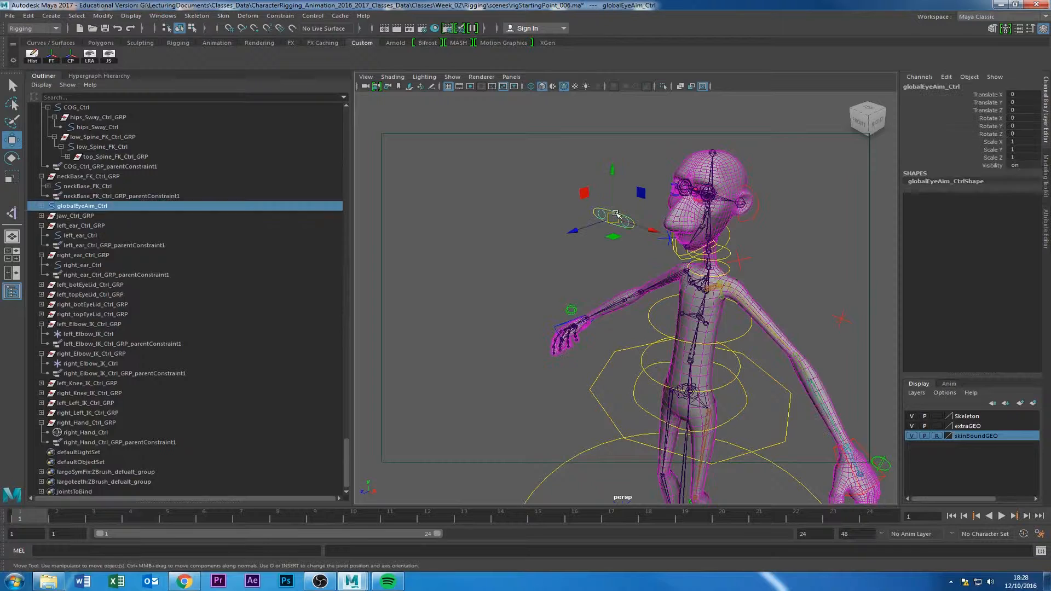
{"action": "left_click", "coordinate": [83, 198]}
{"action": "left_click", "coordinate": [82, 207]}
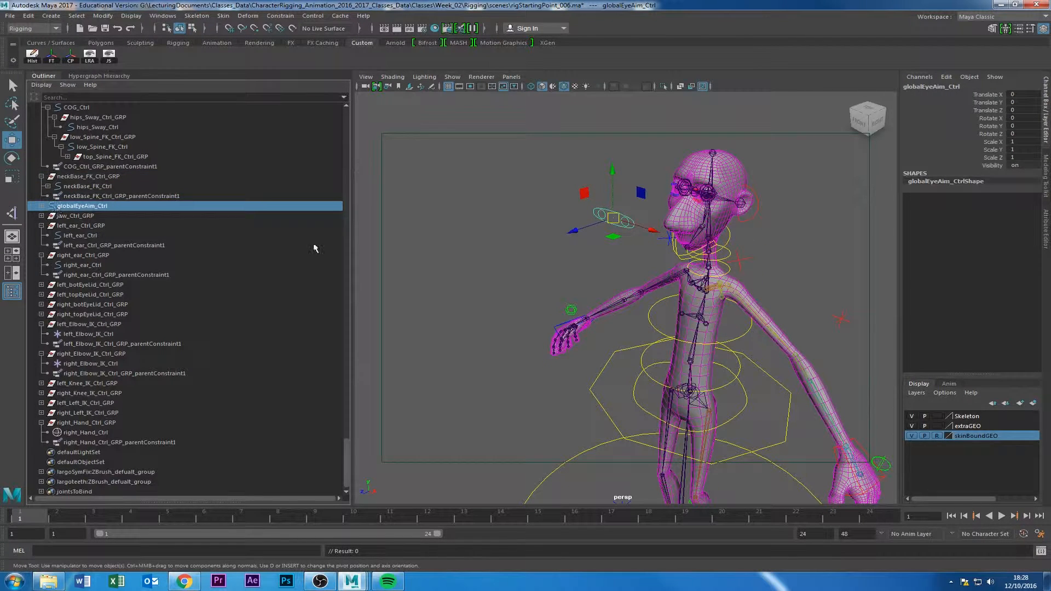
{"action": "key", "text": "ctrl+g"}
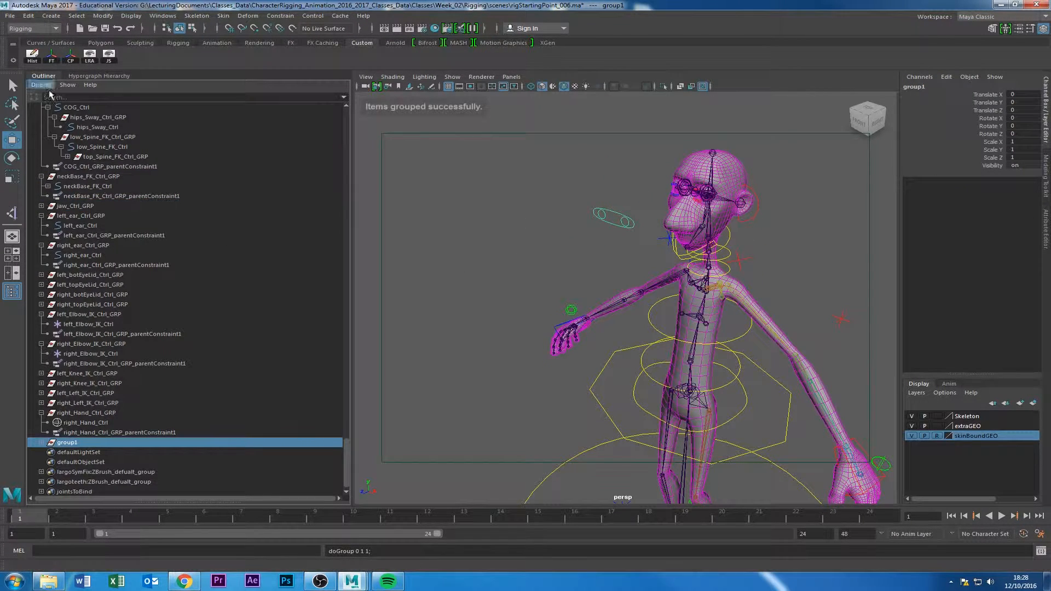
{"action": "left_click", "coordinate": [42, 438]}
{"action": "left_click", "coordinate": [42, 433]}
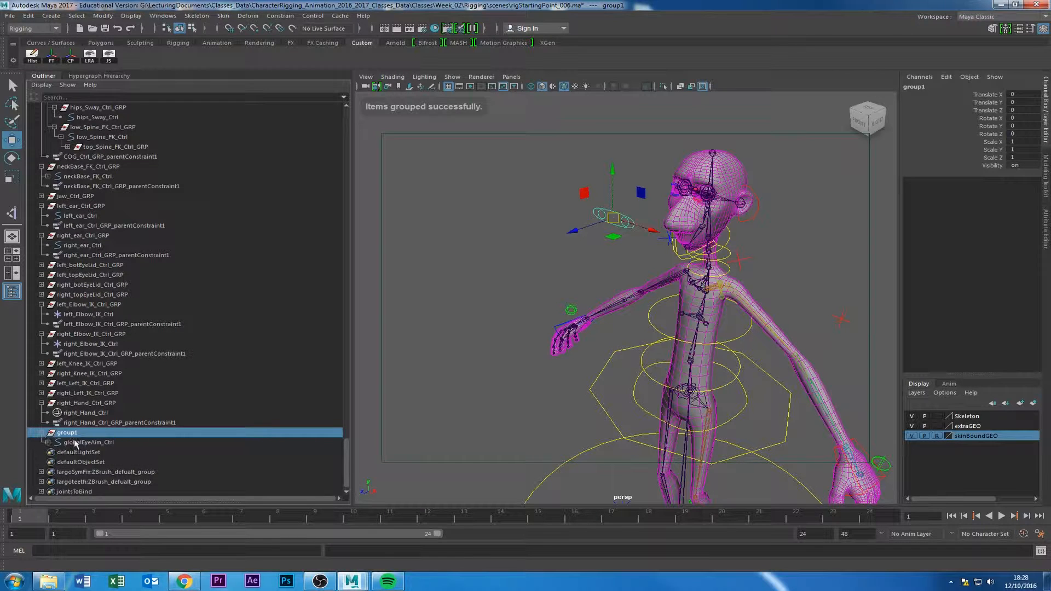
Rename the eye aim control's new group globalEyeAim_Ctrl_GRP, reusing the control's name.
{"action": "double_click", "coordinate": [79, 442]}
{"action": "key", "text": "ctrl+c"}
{"action": "double_click", "coordinate": [79, 433]}
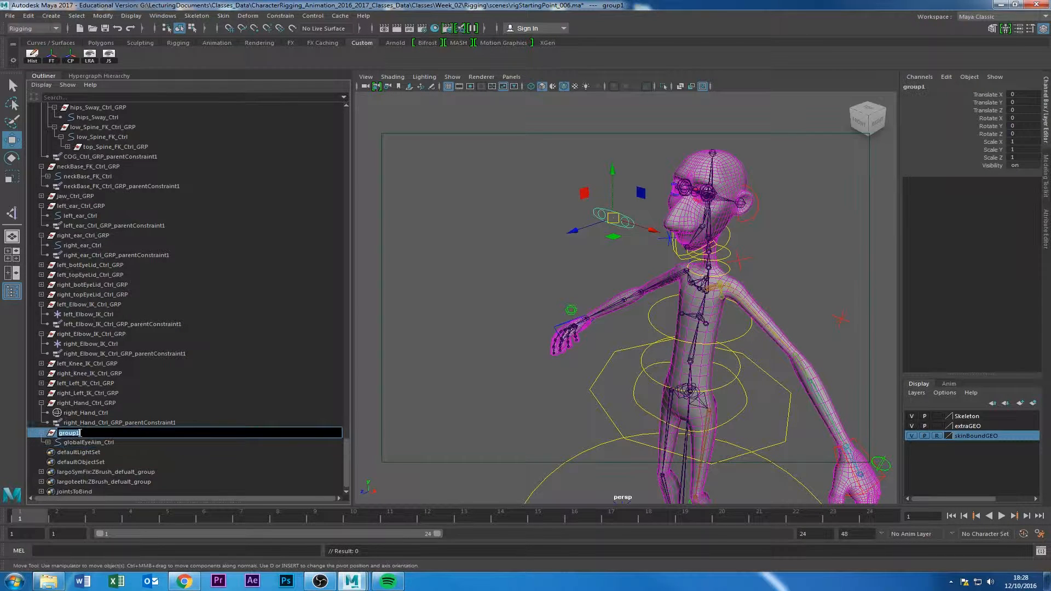
{"action": "key", "text": "ctrl+v"}
{"action": "key", "text": "Return"}
{"action": "left_click", "coordinate": [101, 443]}
{"action": "left_click", "coordinate": [104, 433]}
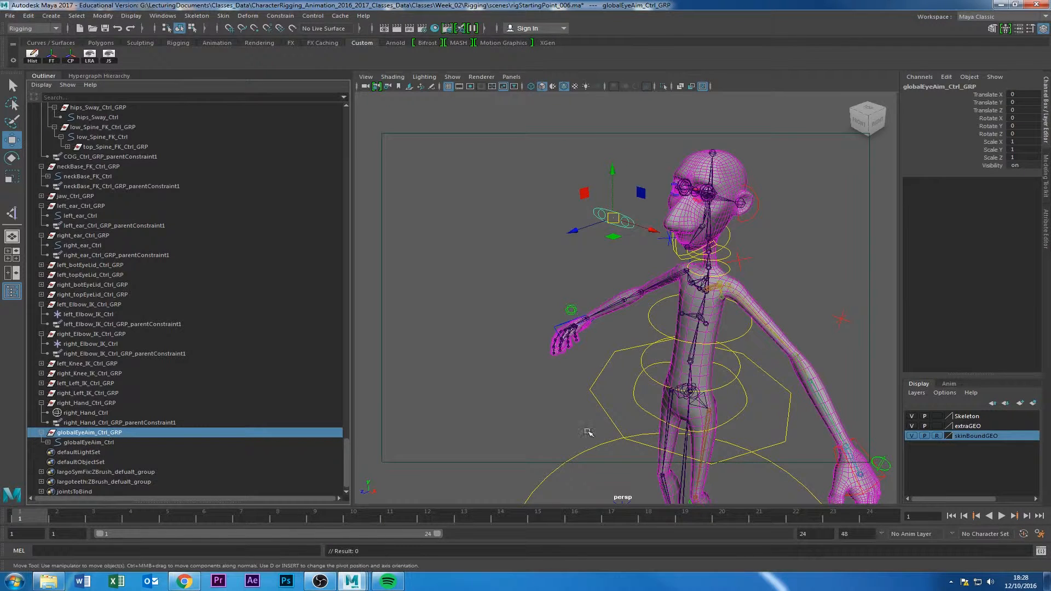
Parent-constrain globalEyeAim_Ctrl_GRP to masterCtrl.
{"action": "scroll", "coordinate": [588, 431], "scroll_direction": "down", "scroll_amount": 4}
{"action": "mouse_move", "coordinate": [589, 431]}
{"action": "left_mouse_down", "text": "alt"}
{"action": "mouse_move", "coordinate": [638, 387]}
{"action": "mouse_move", "coordinate": [594, 377]}
{"action": "mouse_move", "coordinate": [554, 389]}
{"action": "mouse_move", "coordinate": [583, 435]}
{"action": "left_mouse_up", "text": "alt"}
{"action": "left_click", "coordinate": [554, 389]}
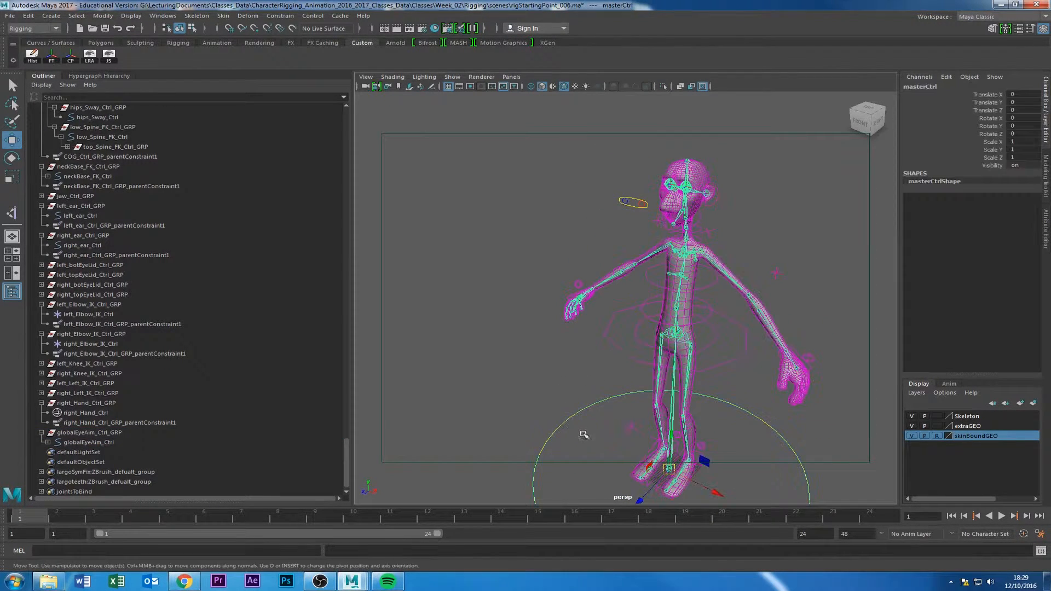
{"action": "left_click", "coordinate": [85, 433]}
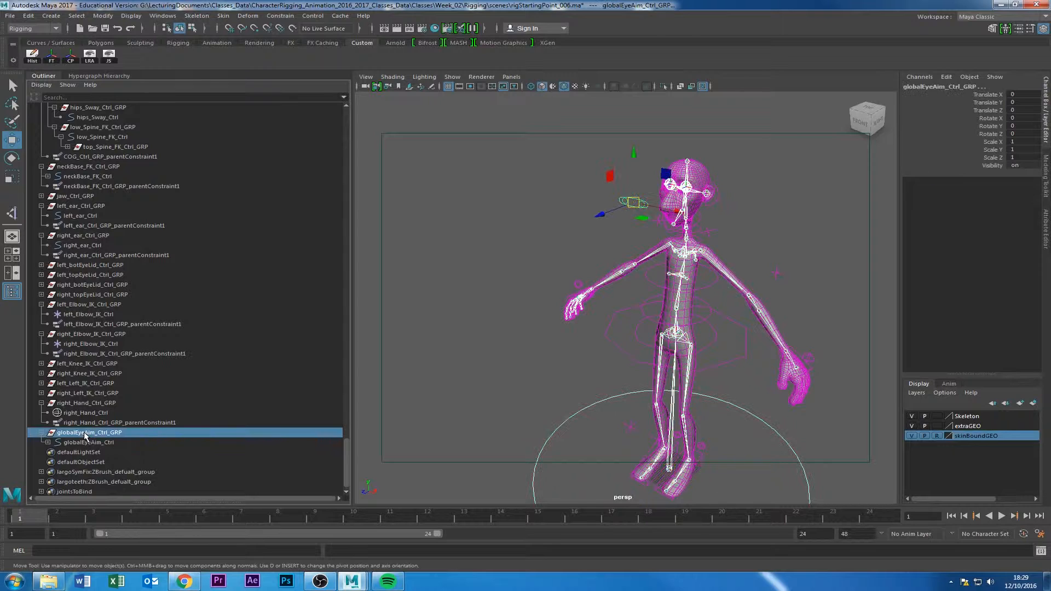
{"action": "left_click", "coordinate": [281, 16]}
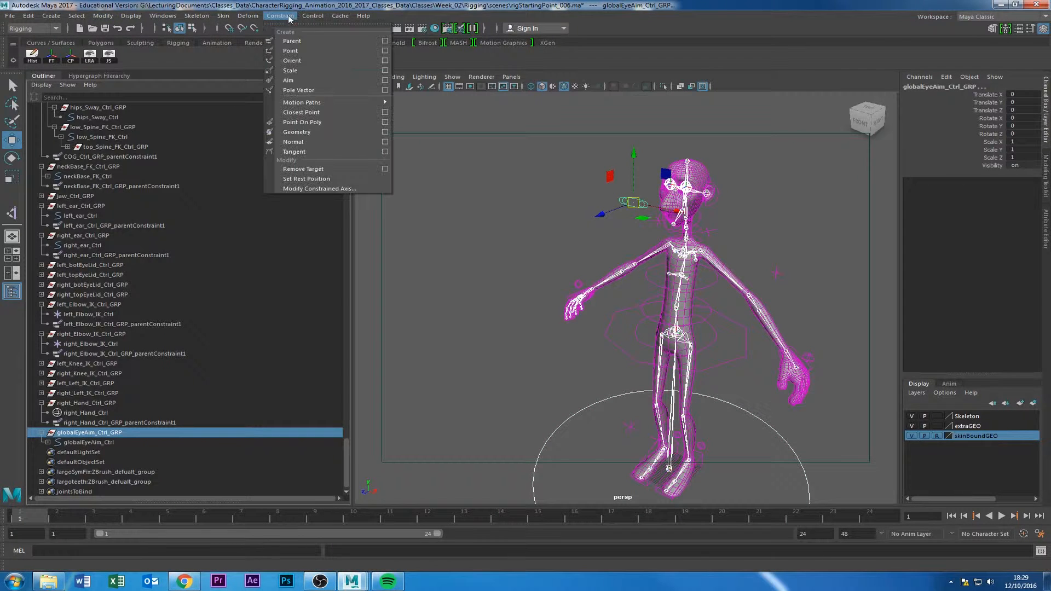
{"action": "left_click", "coordinate": [297, 44]}
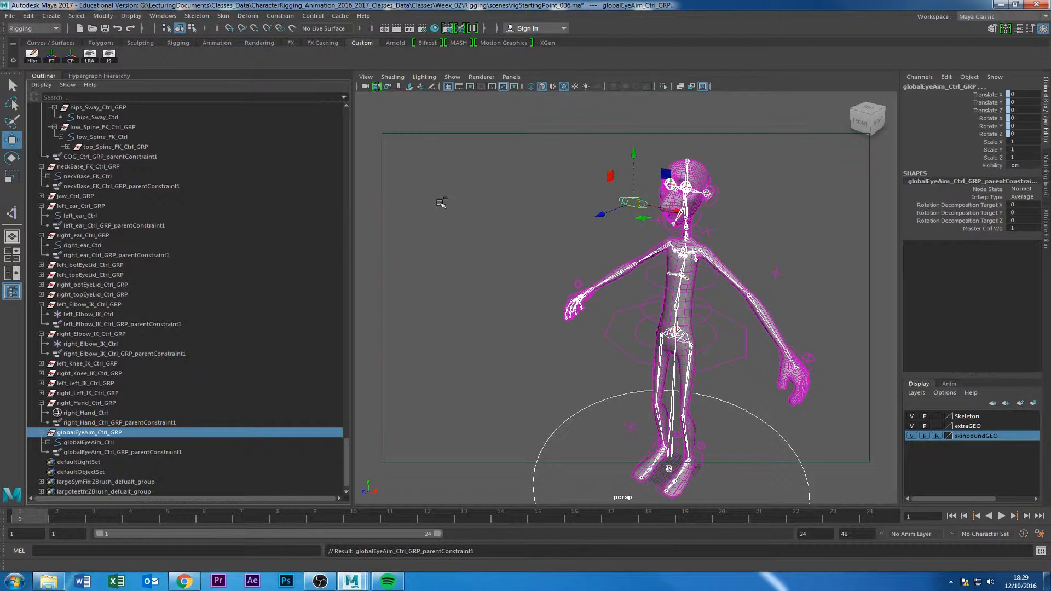
Select masterCtrl to check that the eye aim control is now connected, and view the head up close.
{"action": "left_click", "coordinate": [602, 223]}
{"action": "left_click_drag", "start_coordinate": [563, 411], "coordinate": [572, 426]}
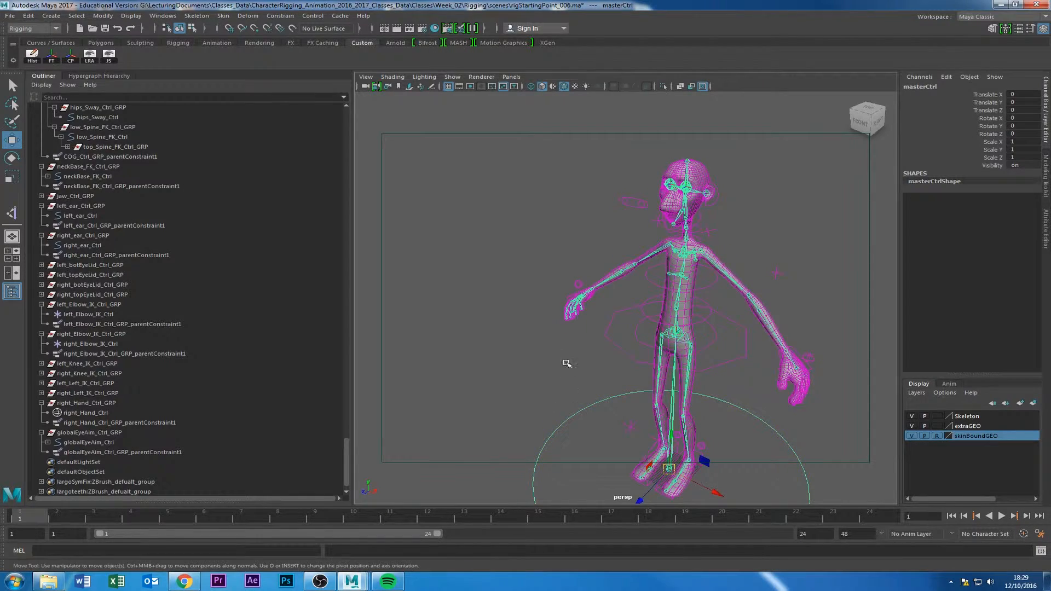
{"action": "middle_click_drag", "start_coordinate": [567, 364], "coordinate": [534, 380], "text": "alt"}
{"action": "right_click_drag", "start_coordinate": [533, 381], "coordinate": [639, 296], "text": "alt"}
{"action": "middle_click_drag", "start_coordinate": [639, 295], "coordinate": [671, 357], "text": "alt"}
Test-move globalEyeAim_Ctrl in front of the face, then undo the moves.
{"action": "left_click", "coordinate": [604, 217]}
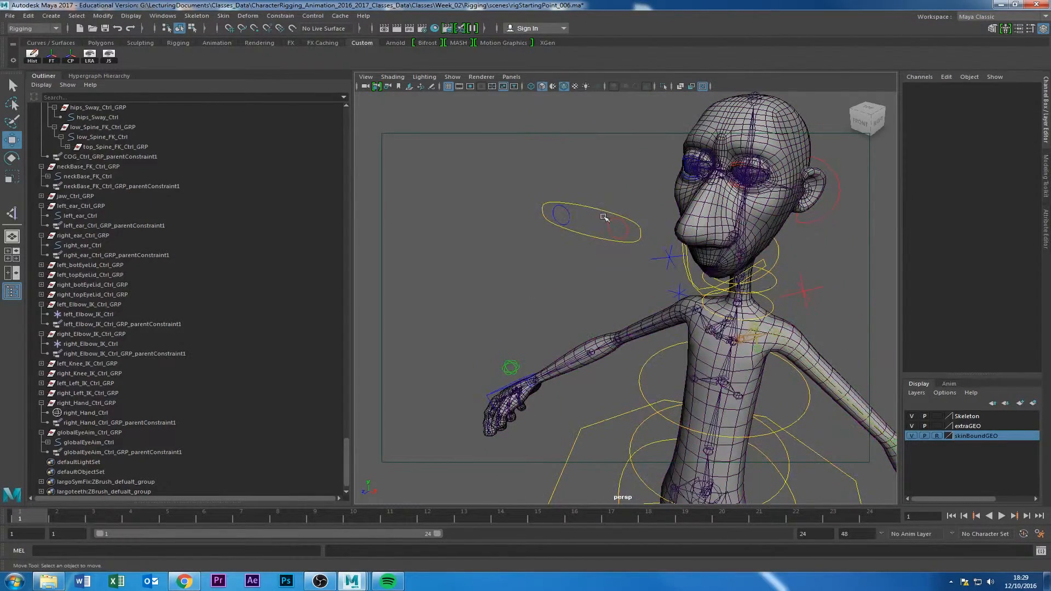
{"action": "left_click", "coordinate": [586, 210]}
{"action": "left_click_drag", "start_coordinate": [587, 220], "coordinate": [660, 91]}
{"action": "key", "text": "ctrl+z"}
{"action": "key", "text": "ctrl+z"}
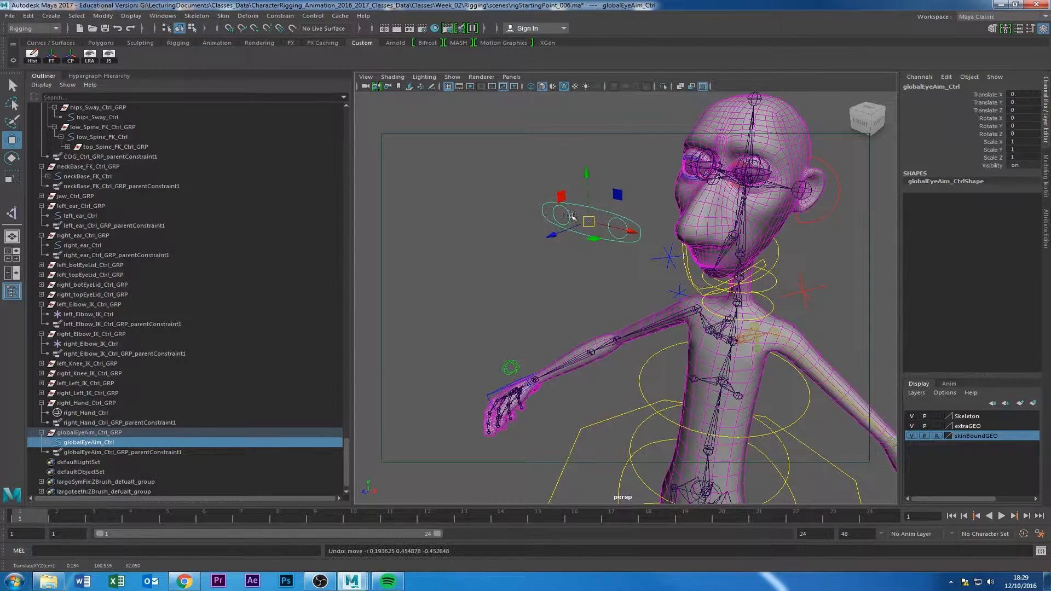
Select the eye aim control's parent group from a side view of the head and inspect its constrained channels.
{"action": "left_click_drag", "start_coordinate": [576, 282], "coordinate": [504, 253], "text": "alt"}
{"action": "middle_click_drag", "start_coordinate": [504, 253], "coordinate": [495, 376], "text": "alt"}
{"action": "right_click_drag", "start_coordinate": [494, 376], "coordinate": [493, 465], "text": "alt"}
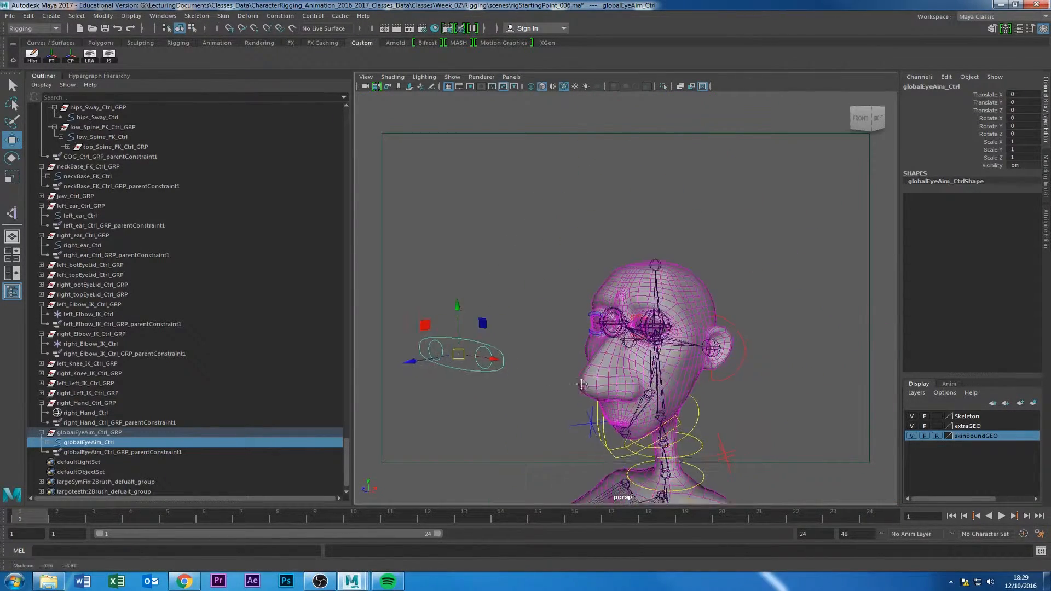
{"action": "middle_click_drag", "start_coordinate": [492, 465], "coordinate": [551, 378], "text": "alt"}
{"action": "right_click_drag", "start_coordinate": [551, 378], "coordinate": [553, 387], "text": "alt"}
{"action": "key", "text": "Up"}
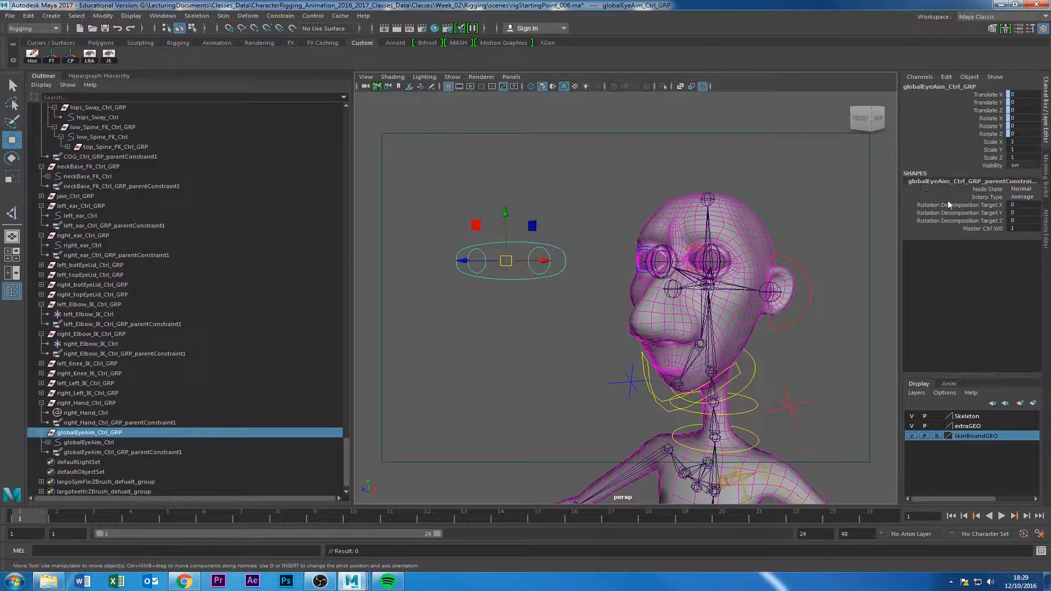
Examine the eye aim control's placement relative to the head and neck from several angles.
{"action": "middle_click_drag", "start_coordinate": [499, 332], "coordinate": [491, 329], "text": "alt"}
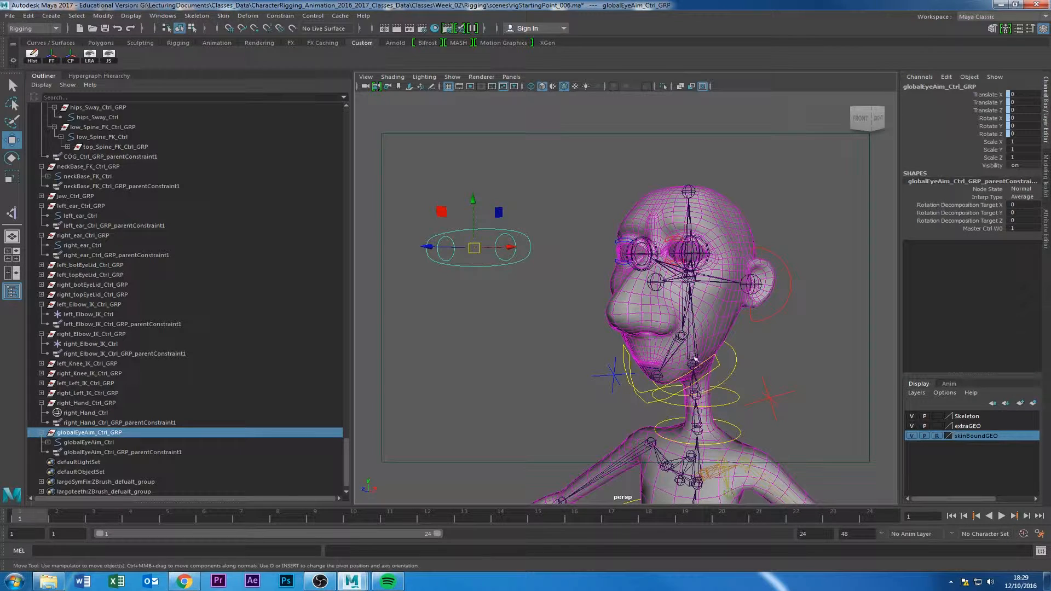
{"action": "middle_click_drag", "start_coordinate": [557, 357], "coordinate": [575, 238], "text": "alt"}
{"action": "right_click_drag", "start_coordinate": [575, 239], "coordinate": [334, 287], "text": "alt"}
{"action": "left_click_drag", "start_coordinate": [503, 313], "coordinate": [504, 338], "text": "alt"}
{"action": "right_click_drag", "start_coordinate": [503, 338], "coordinate": [650, 346], "text": "alt"}
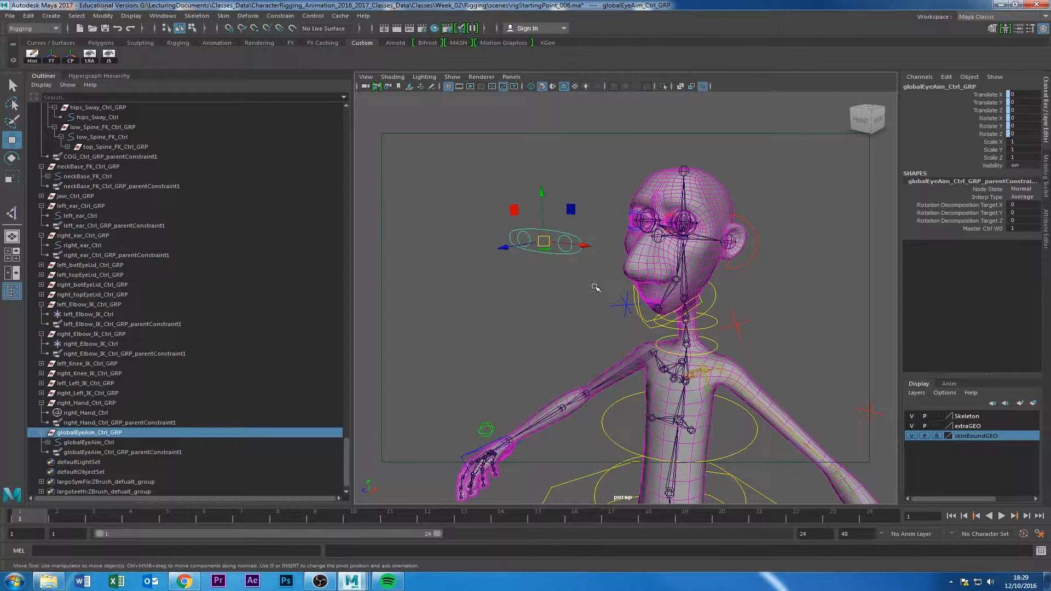
{"action": "right_click_drag", "start_coordinate": [569, 290], "coordinate": [490, 305], "text": "alt"}
{"action": "left_click_drag", "start_coordinate": [490, 304], "coordinate": [594, 312], "text": "alt"}
{"action": "right_click_drag", "start_coordinate": [594, 312], "coordinate": [688, 317], "text": "alt"}
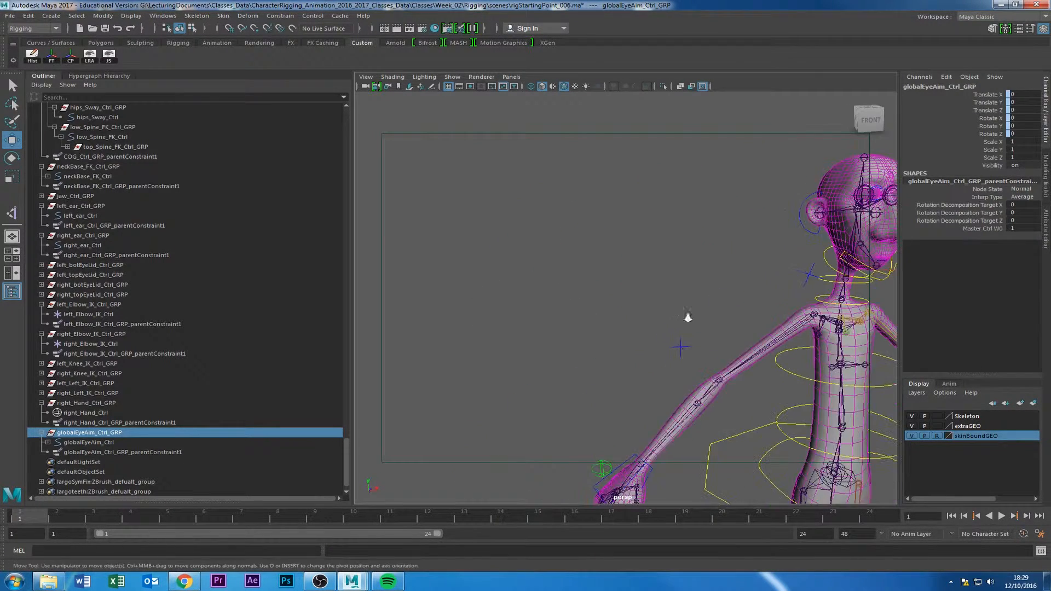
{"action": "left_click_drag", "start_coordinate": [673, 314], "coordinate": [595, 313], "text": "alt"}
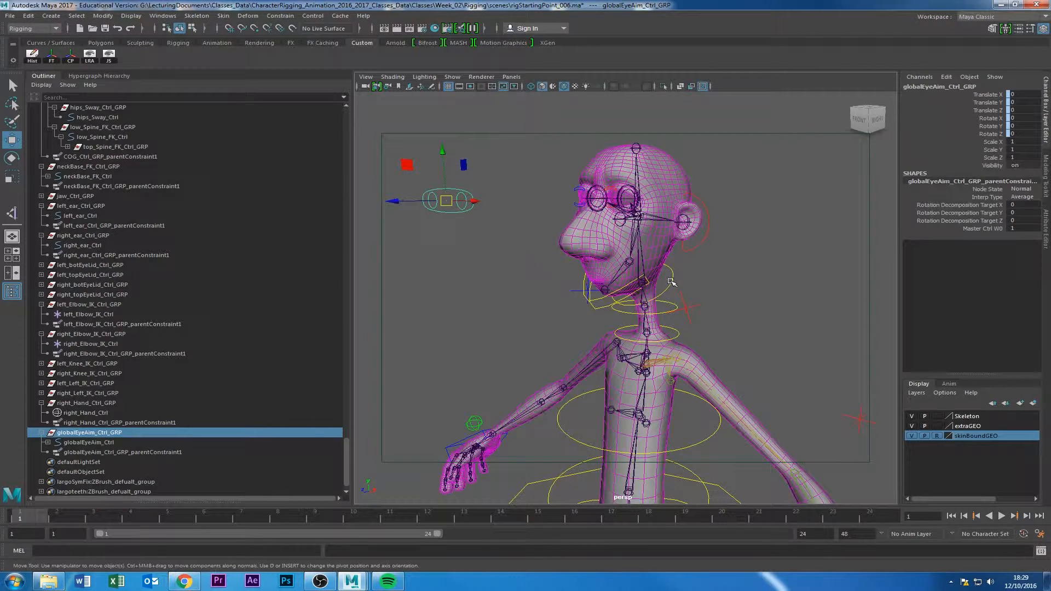
Compare the channels of globalEyeAim_Ctrl with those of its constrained group globalEyeAim_Ctrl_GRP.
{"action": "left_click", "coordinate": [451, 221]}
{"action": "left_click", "coordinate": [450, 211]}
{"action": "right_click_drag", "start_coordinate": [516, 300], "coordinate": [465, 313], "text": "alt"}
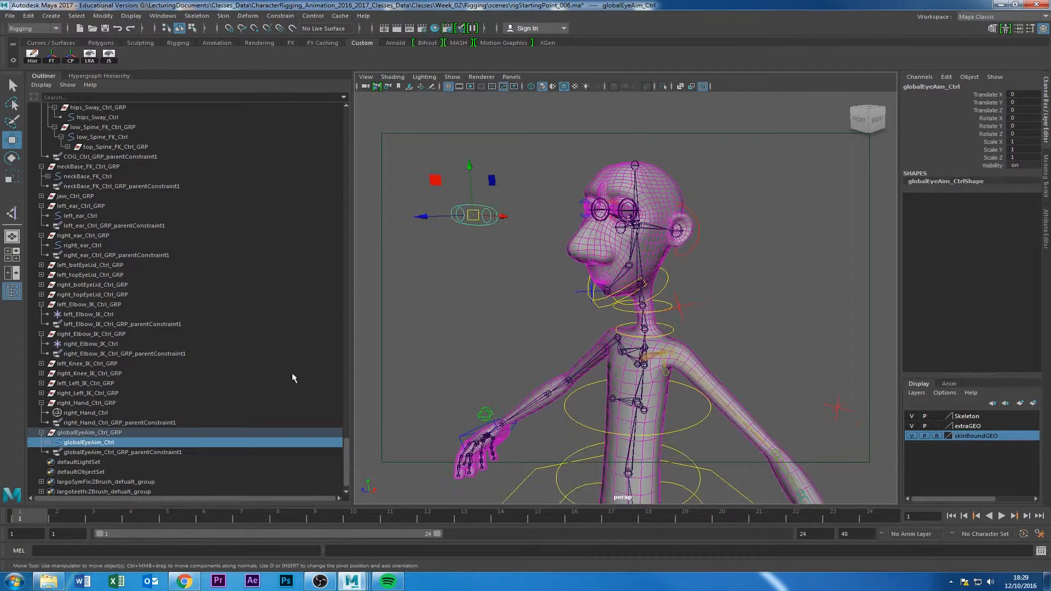
{"action": "left_click", "coordinate": [88, 436]}
{"action": "left_click", "coordinate": [88, 442]}
{"action": "left_click", "coordinate": [88, 431]}
Test-move and rotate masterCtrl with the full character in view, then undo both transforms.
{"action": "right_click_drag", "start_coordinate": [555, 312], "coordinate": [484, 359], "text": "alt"}
{"action": "middle_click_drag", "start_coordinate": [484, 359], "coordinate": [573, 217], "text": "alt"}
{"action": "right_click_drag", "start_coordinate": [575, 219], "coordinate": [630, 258], "text": "alt"}
{"action": "left_click_drag", "start_coordinate": [629, 257], "coordinate": [683, 317], "text": "alt"}
{"action": "left_click", "coordinate": [624, 370]}
{"action": "right_click_drag", "start_coordinate": [697, 376], "coordinate": [674, 303], "text": "alt"}
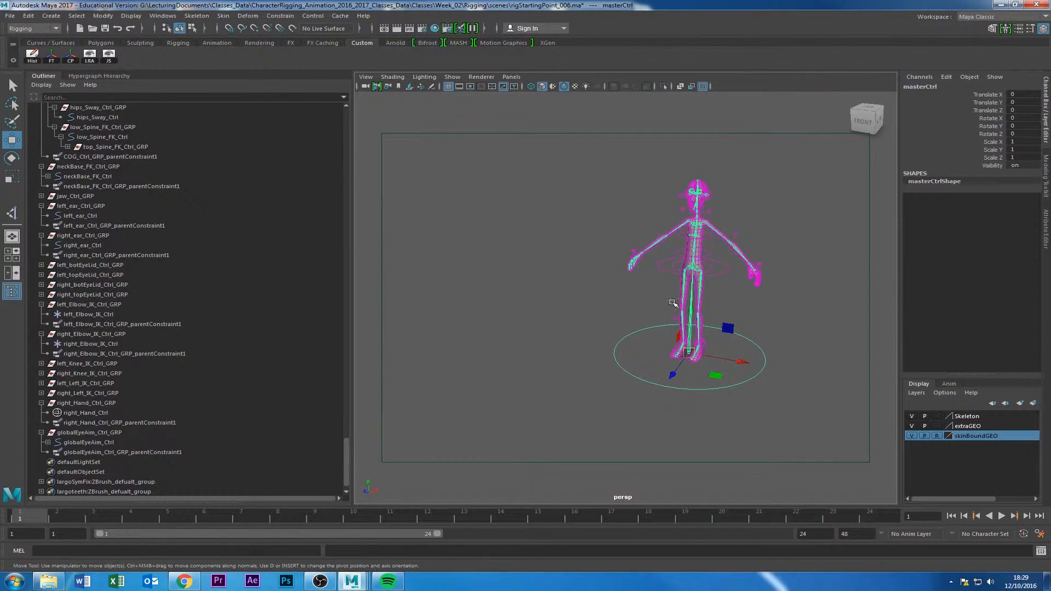
{"action": "left_click_drag", "start_coordinate": [675, 303], "coordinate": [618, 308], "text": "alt"}
{"action": "right_click_drag", "start_coordinate": [618, 308], "coordinate": [643, 324], "text": "alt"}
{"action": "left_click_drag", "start_coordinate": [684, 378], "coordinate": [623, 286]}
{"action": "key", "text": "e"}
{"action": "key", "text": "ctrl+z"}
{"action": "key", "text": "ctrl+z"}
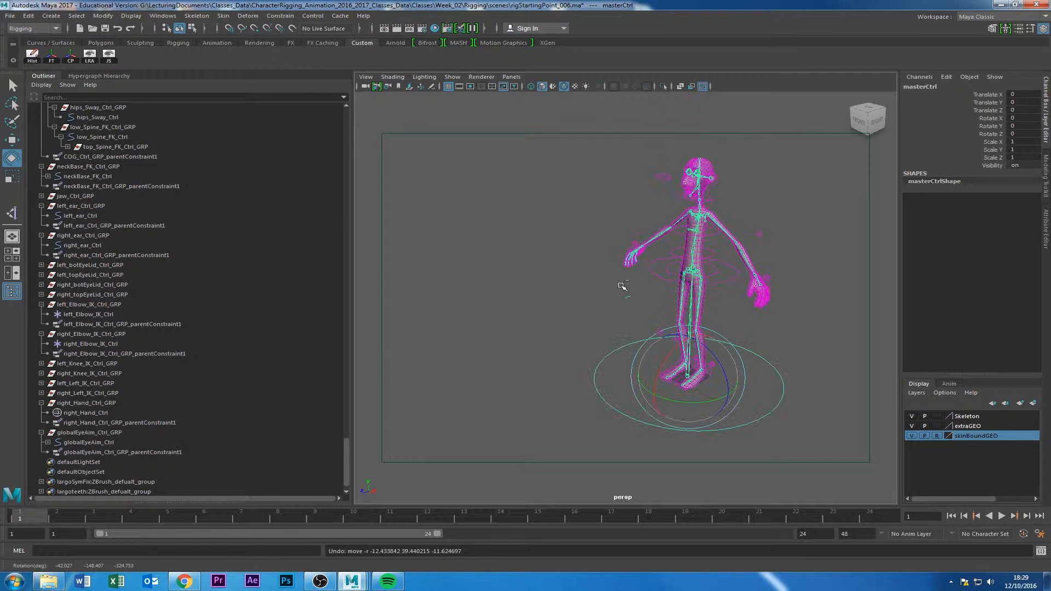
Move masterCtrl to about 18.4, 19.9, -31.1 with a slight rotation to test the rig, undo both, and reselect masterCtrl.
{"action": "left_click_drag", "start_coordinate": [680, 370], "coordinate": [736, 349]}
{"action": "key", "text": "w"}
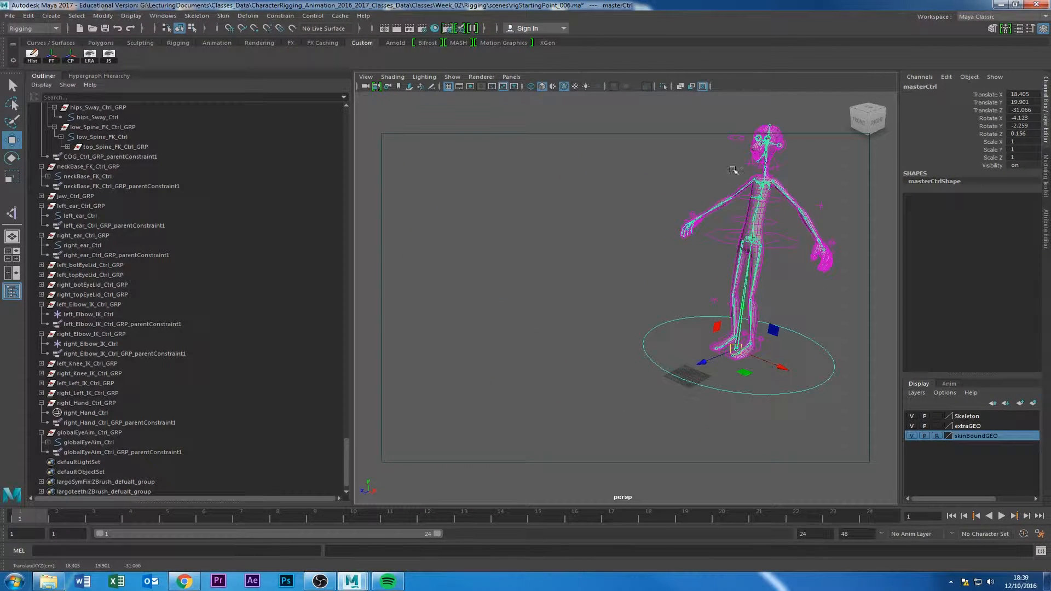
{"action": "key", "text": "ctrl+z"}
{"action": "key", "text": "ctrl+z"}
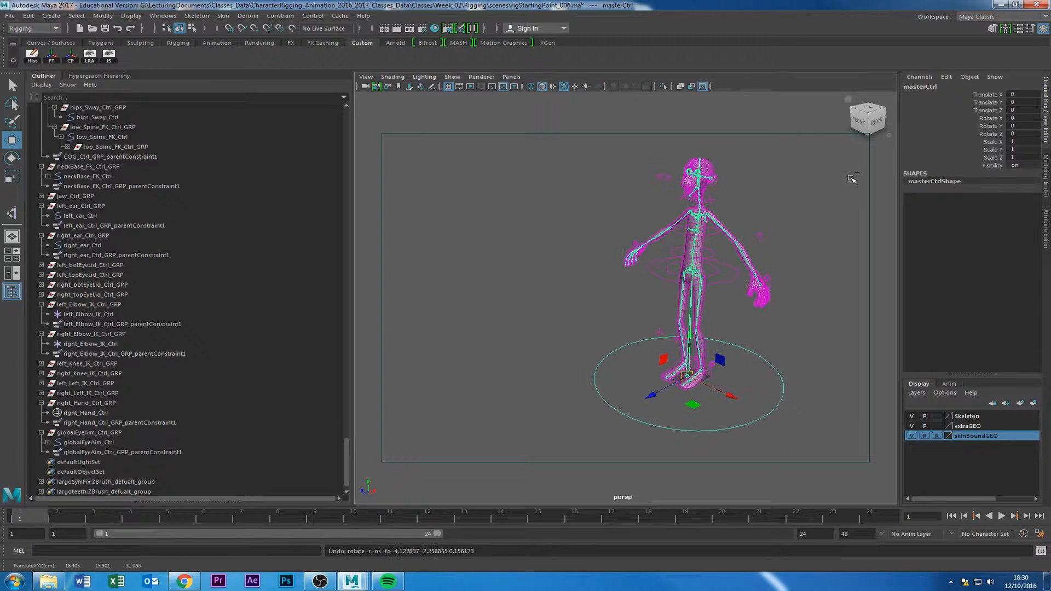
{"action": "left_click", "coordinate": [508, 371]}
{"action": "left_click", "coordinate": [634, 347]}
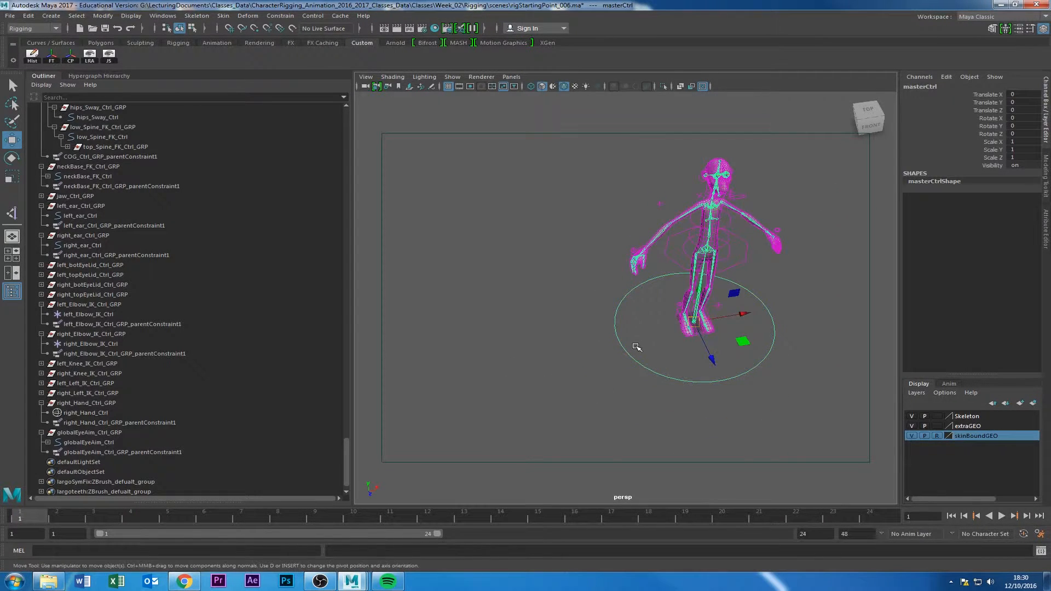
Test-rotate COG_Ctrl at the hips with the rig in view, then undo the rotation.
{"action": "key", "text": "f"}
{"action": "middle_click_drag", "start_coordinate": [658, 330], "coordinate": [652, 384], "text": "alt"}
{"action": "right_click_drag", "start_coordinate": [653, 384], "coordinate": [725, 408], "text": "alt"}
{"action": "left_click_drag", "start_coordinate": [724, 408], "coordinate": [730, 375], "text": "alt"}
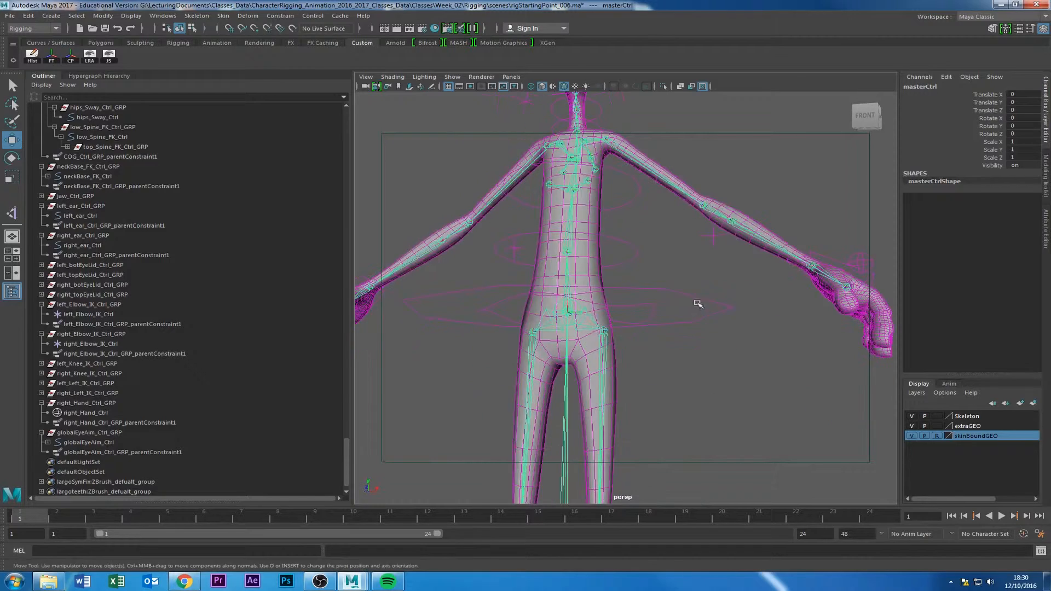
{"action": "left_click", "coordinate": [698, 303]}
{"action": "middle_click_drag", "start_coordinate": [700, 305], "coordinate": [706, 328], "text": "alt"}
{"action": "right_click_drag", "start_coordinate": [706, 329], "coordinate": [628, 313], "text": "alt"}
{"action": "key", "text": "e"}
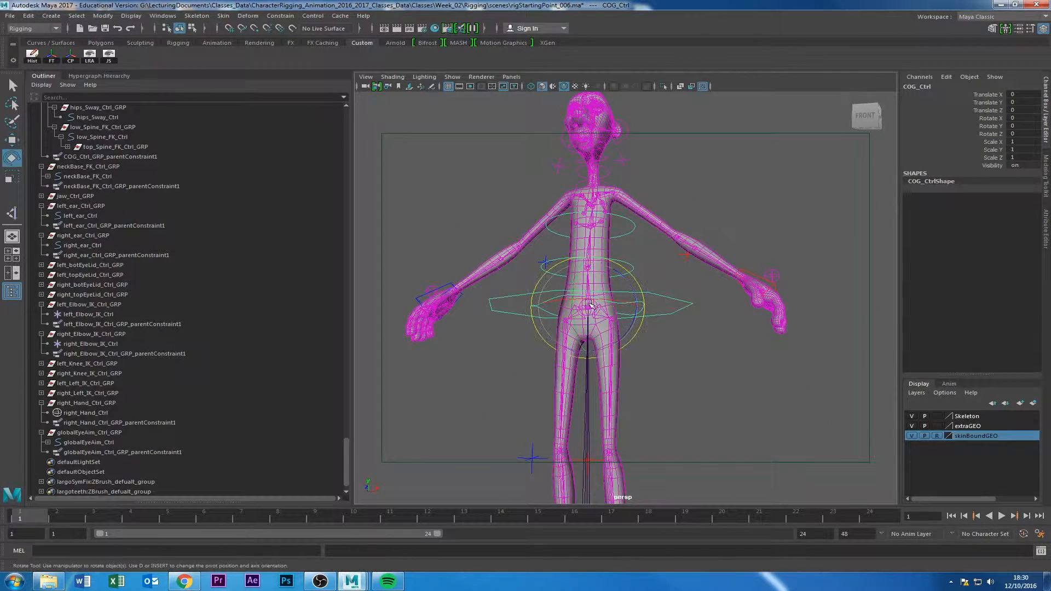
{"action": "mouse_move", "coordinate": [591, 305]}
{"action": "left_mouse_down"}
{"action": "mouse_move", "coordinate": [586, 314]}
{"action": "mouse_move", "coordinate": [593, 302]}
{"action": "left_mouse_up"}
{"action": "key", "text": "ctrl+z"}
{"action": "key", "text": "ctrl+z"}
{"action": "key", "text": "ctrl+z"}
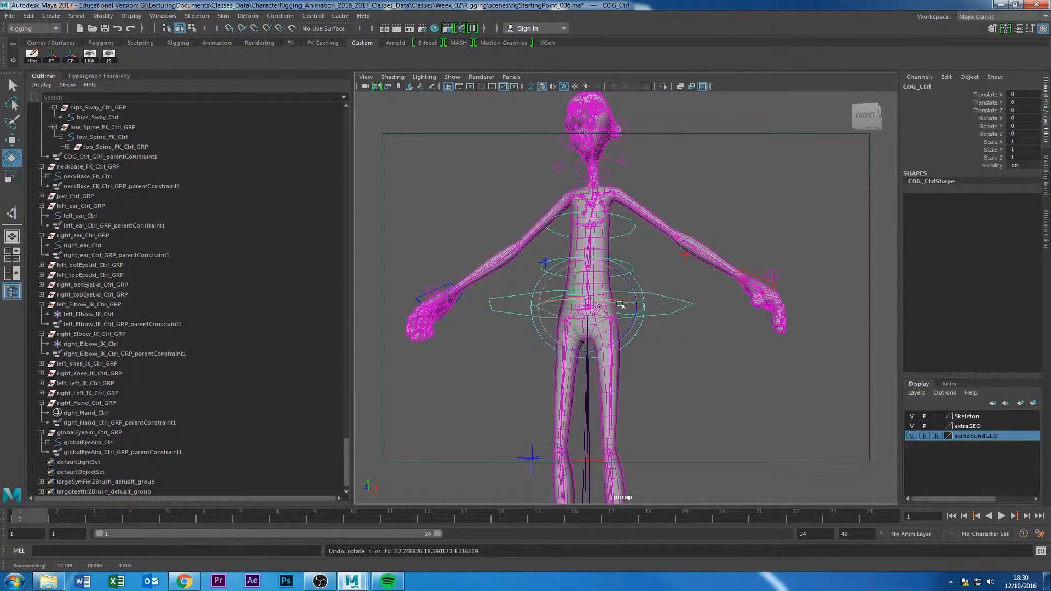
Test-move right_Arm_IK_Ctrl to about 24.3, -11.9, -2.6, try moving the control at the left hand too, and undo both moves.
{"action": "left_click", "coordinate": [443, 301]}
{"action": "key", "text": "w"}
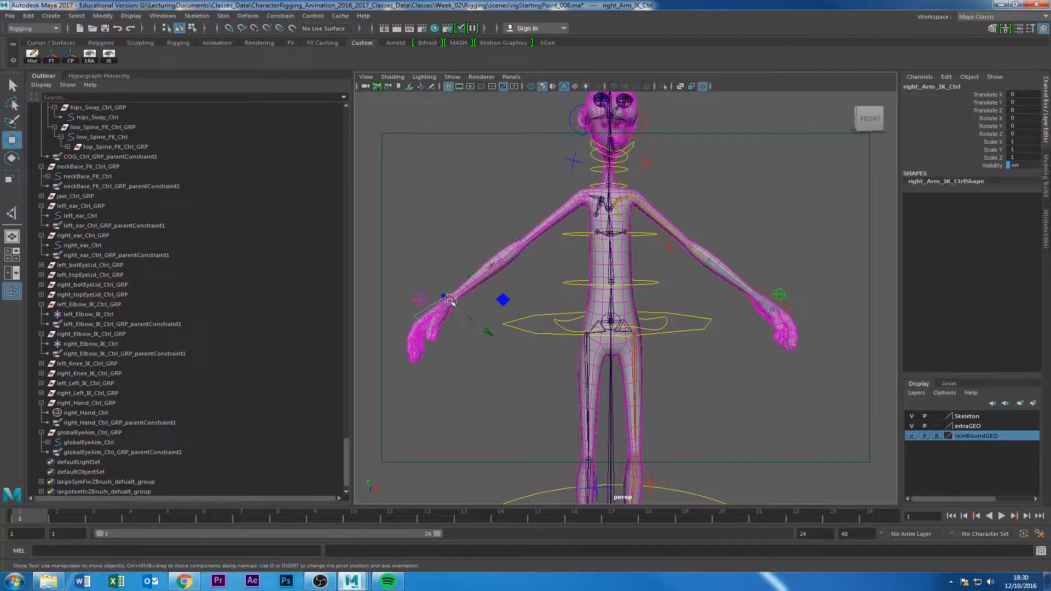
{"action": "left_click_drag", "start_coordinate": [445, 302], "coordinate": [485, 220]}
{"action": "right_click_drag", "start_coordinate": [484, 241], "coordinate": [455, 286], "text": "alt"}
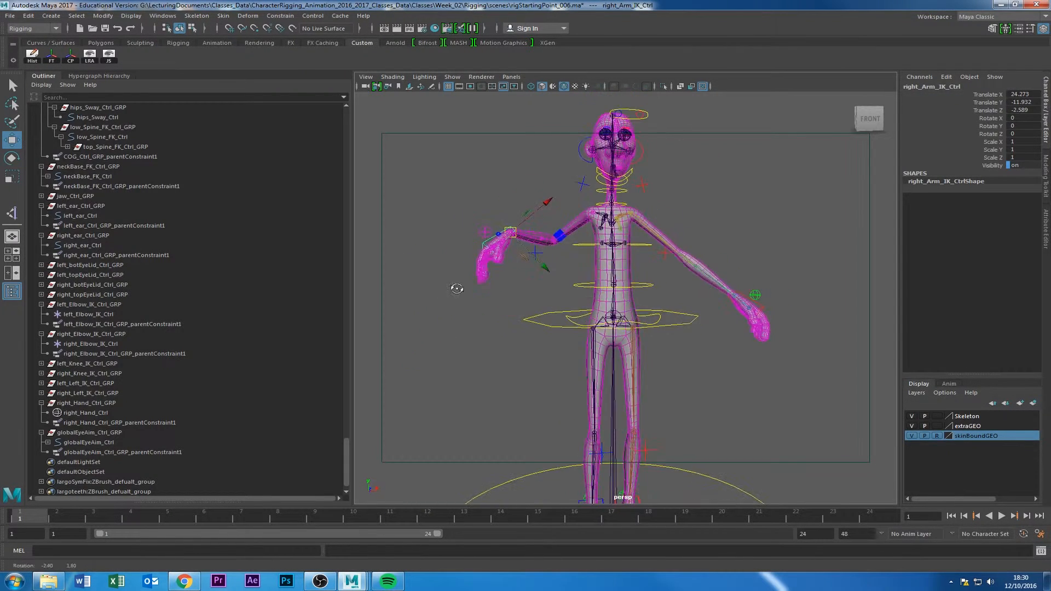
{"action": "left_click_drag", "start_coordinate": [455, 287], "coordinate": [504, 308], "text": "alt"}
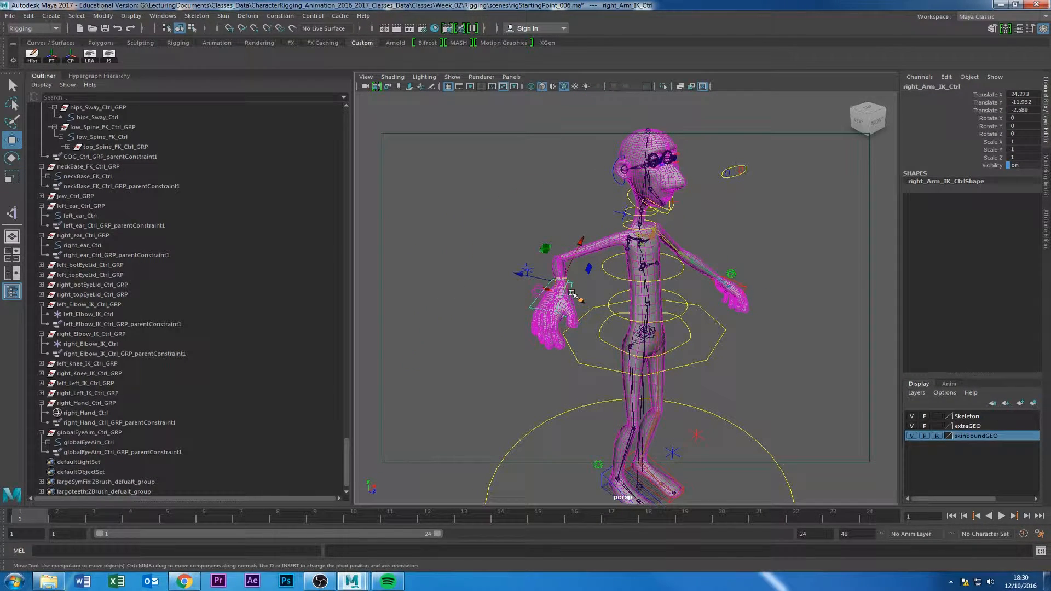
{"action": "key", "text": "ctrl+z"}
{"action": "left_click_drag", "start_coordinate": [576, 339], "coordinate": [526, 329], "text": "alt"}
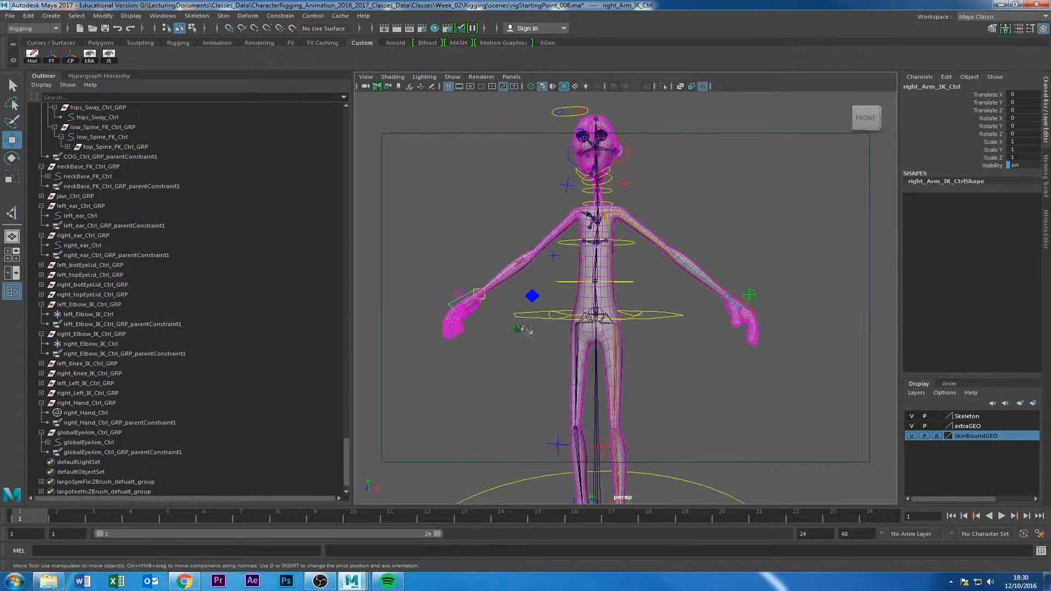
{"action": "left_click", "coordinate": [747, 301]}
{"action": "left_click_drag", "start_coordinate": [747, 298], "coordinate": [690, 380]}
{"action": "key", "text": "ctrl+z"}
Scrub the IKFKSwitch attribute on left_Hand_Ctrl and right_Hand_Ctrl in turn to test the arms.
{"action": "left_click", "coordinate": [730, 301]}
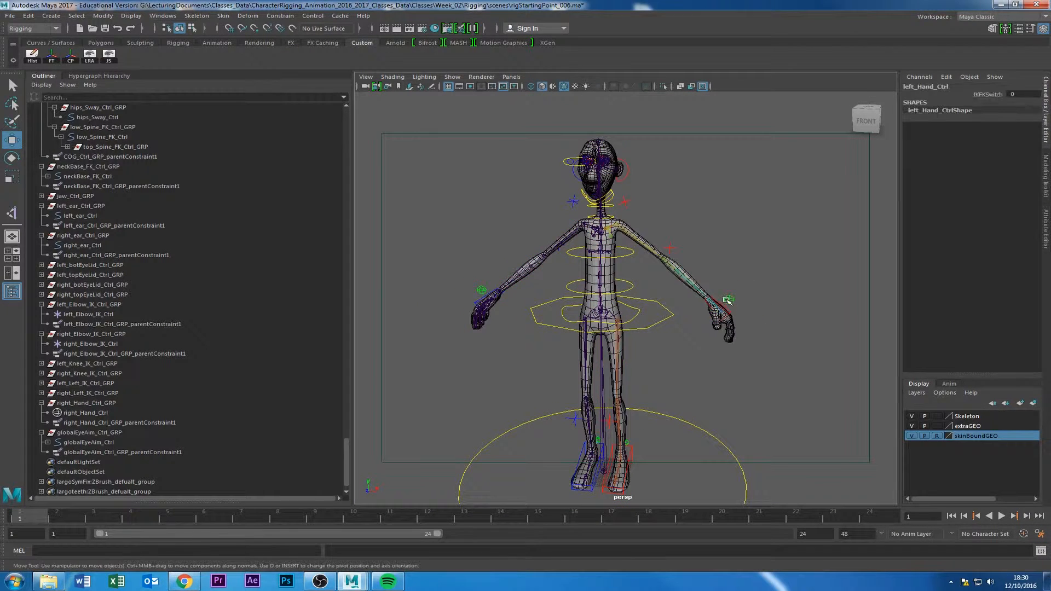
{"action": "left_click", "coordinate": [983, 95]}
{"action": "middle_click_drag", "start_coordinate": [819, 223], "coordinate": [628, 286]}
{"action": "left_click", "coordinate": [481, 290]}
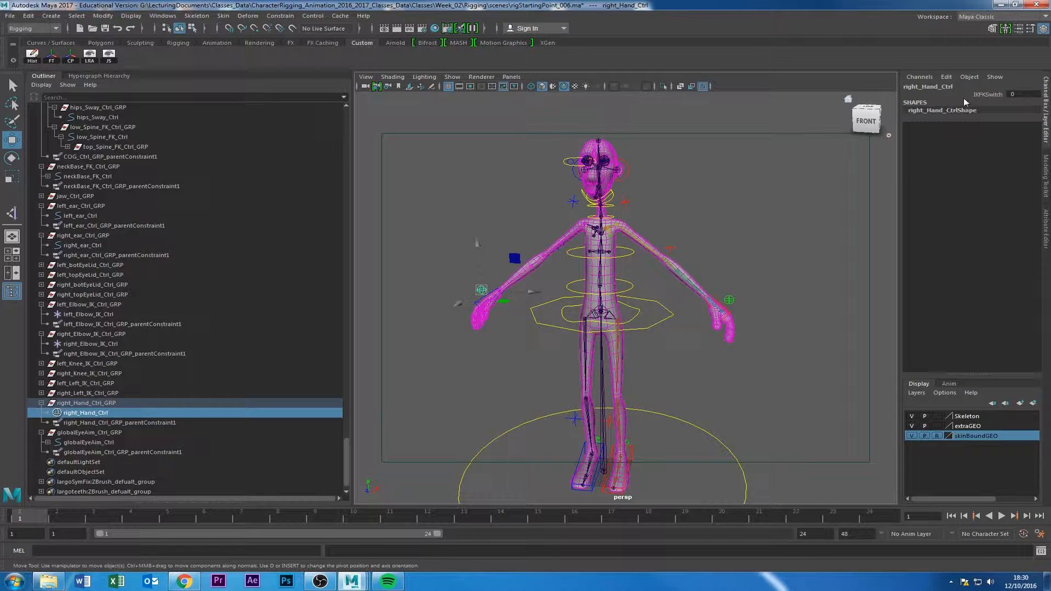
{"action": "left_click", "coordinate": [980, 94]}
{"action": "middle_click_drag", "start_coordinate": [736, 194], "coordinate": [602, 328]}
Select left_Foot_Ctrl and scrub its Stand Tip attribute to test the foot.
{"action": "middle_click_drag", "start_coordinate": [547, 413], "coordinate": [556, 284], "text": "alt"}
{"action": "left_click_drag", "start_coordinate": [701, 368], "coordinate": [659, 344], "text": "alt"}
{"action": "left_click", "coordinate": [645, 343]}
{"action": "left_click", "coordinate": [670, 354]}
{"action": "left_click", "coordinate": [659, 343]}
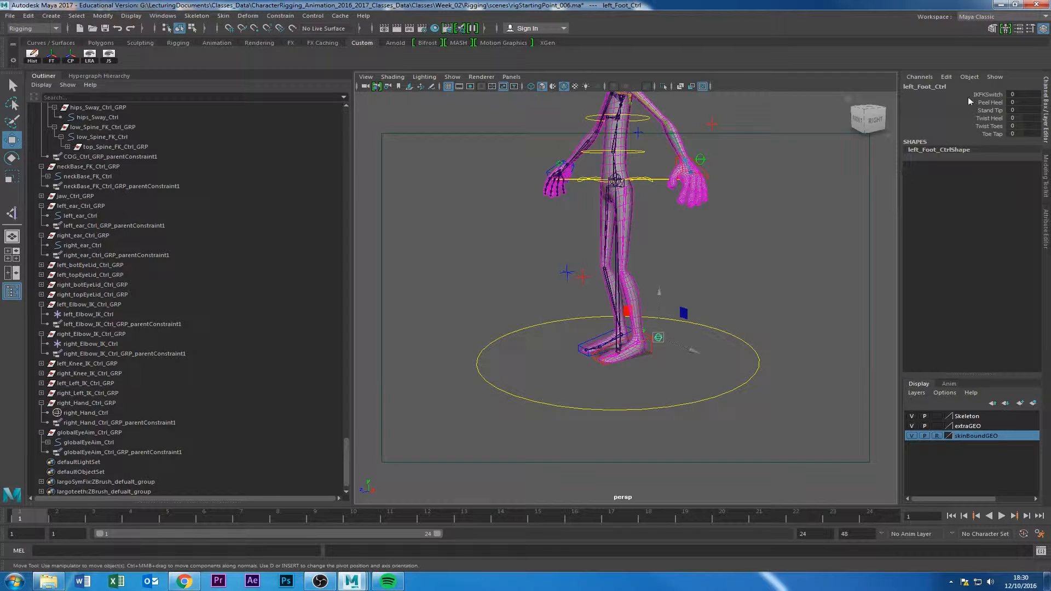
{"action": "left_click", "coordinate": [990, 110]}
{"action": "middle_click_drag", "start_coordinate": [727, 270], "coordinate": [643, 332]}
Select masterCtrl and examine the whole rig from several angles.
{"action": "left_click_drag", "start_coordinate": [546, 329], "coordinate": [613, 402], "text": "alt"}
{"action": "right_click_drag", "start_coordinate": [613, 402], "coordinate": [667, 418], "text": "alt"}
{"action": "left_click", "coordinate": [502, 482]}
{"action": "right_click_drag", "start_coordinate": [502, 481], "coordinate": [482, 416], "text": "alt"}
{"action": "left_click_drag", "start_coordinate": [482, 416], "coordinate": [492, 372], "text": "alt"}
{"action": "left_click", "coordinate": [423, 359]}
{"action": "right_click_drag", "start_coordinate": [492, 372], "coordinate": [467, 376], "text": "alt"}
{"action": "middle_click_drag", "start_coordinate": [467, 376], "coordinate": [558, 429], "text": "alt"}
{"action": "left_click_drag", "start_coordinate": [558, 429], "coordinate": [510, 345], "text": "alt"}
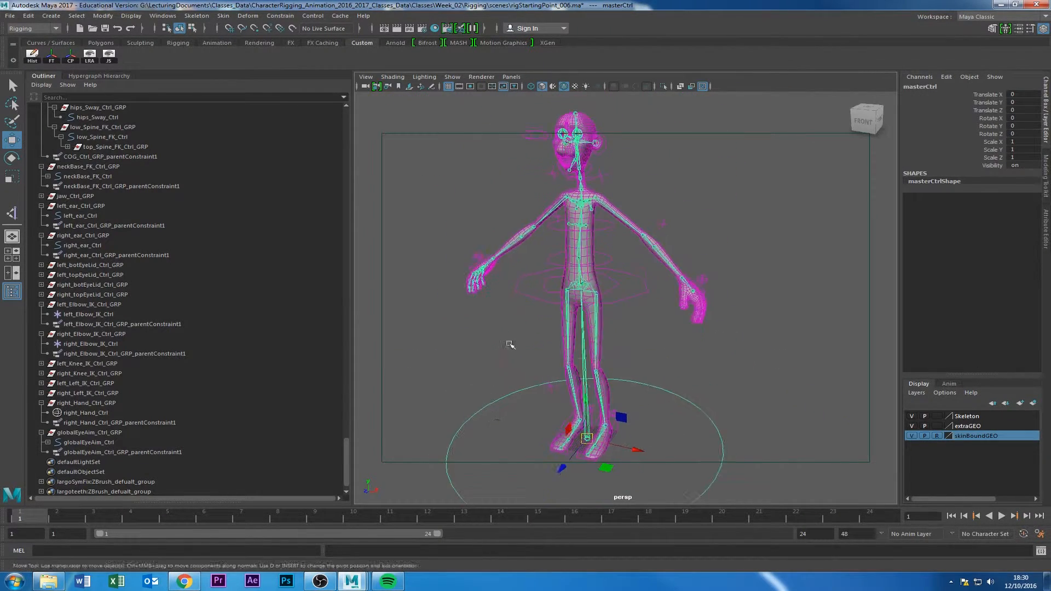
Clear the selection and inspect the controls from the head down to the feet.
{"action": "right_click_drag", "start_coordinate": [510, 344], "coordinate": [634, 445], "text": "alt"}
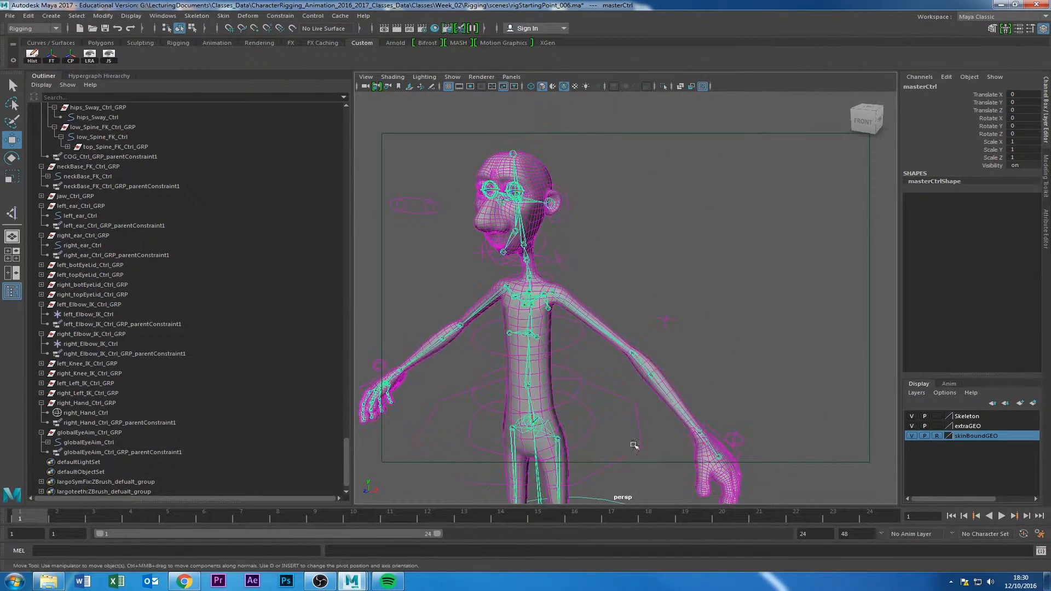
{"action": "left_click", "coordinate": [706, 333]}
{"action": "middle_click_drag", "start_coordinate": [608, 313], "coordinate": [696, 364], "text": "alt"}
{"action": "right_click_drag", "start_coordinate": [697, 363], "coordinate": [727, 374], "text": "alt"}
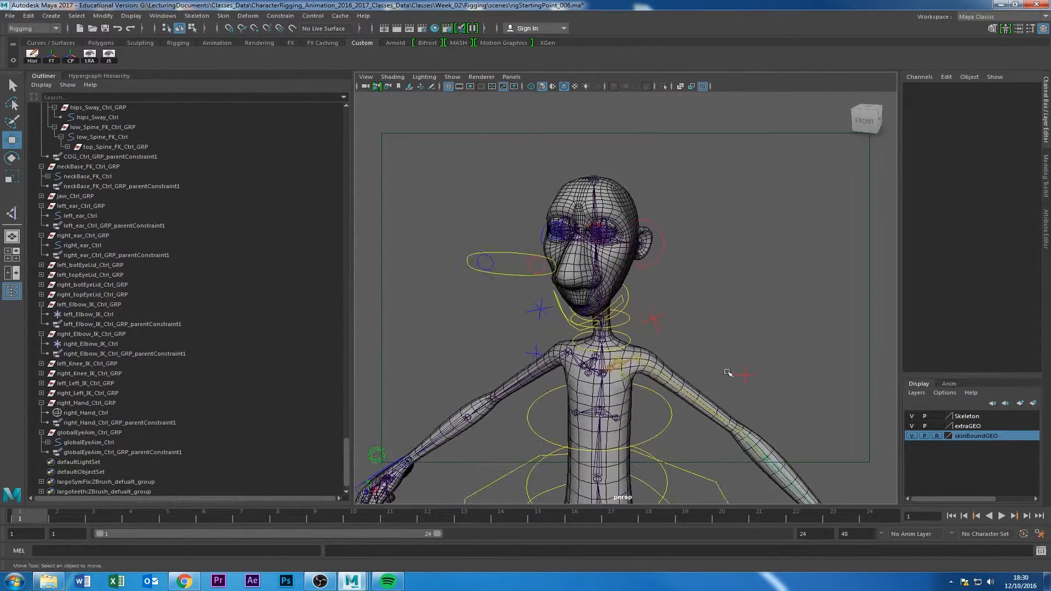
{"action": "middle_click_drag", "start_coordinate": [727, 374], "coordinate": [722, 329], "text": "alt"}
{"action": "right_click_drag", "start_coordinate": [723, 328], "coordinate": [676, 356], "text": "alt"}
{"action": "middle_click_drag", "start_coordinate": [676, 356], "coordinate": [603, 187], "text": "alt"}
{"action": "right_click_drag", "start_coordinate": [602, 186], "coordinate": [634, 225], "text": "alt"}
{"action": "middle_click_drag", "start_coordinate": [634, 224], "coordinate": [585, 208], "text": "alt"}
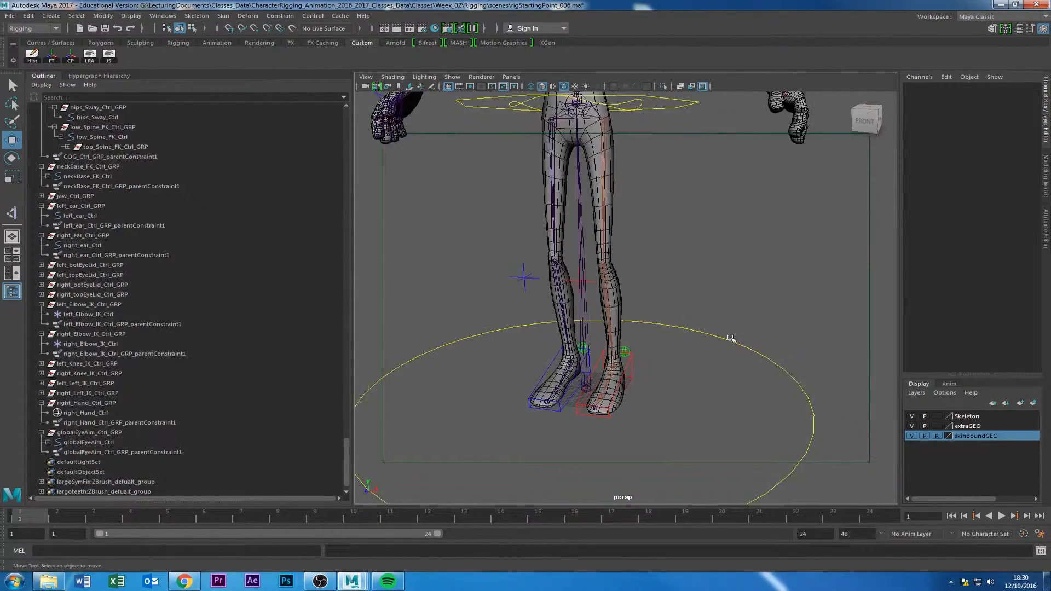
Lock the Scale X, Y and Z channels of masterCtrl and hide them.
{"action": "left_click", "coordinate": [732, 338]}
{"action": "right_click_drag", "start_coordinate": [423, 434], "coordinate": [462, 368], "text": "alt"}
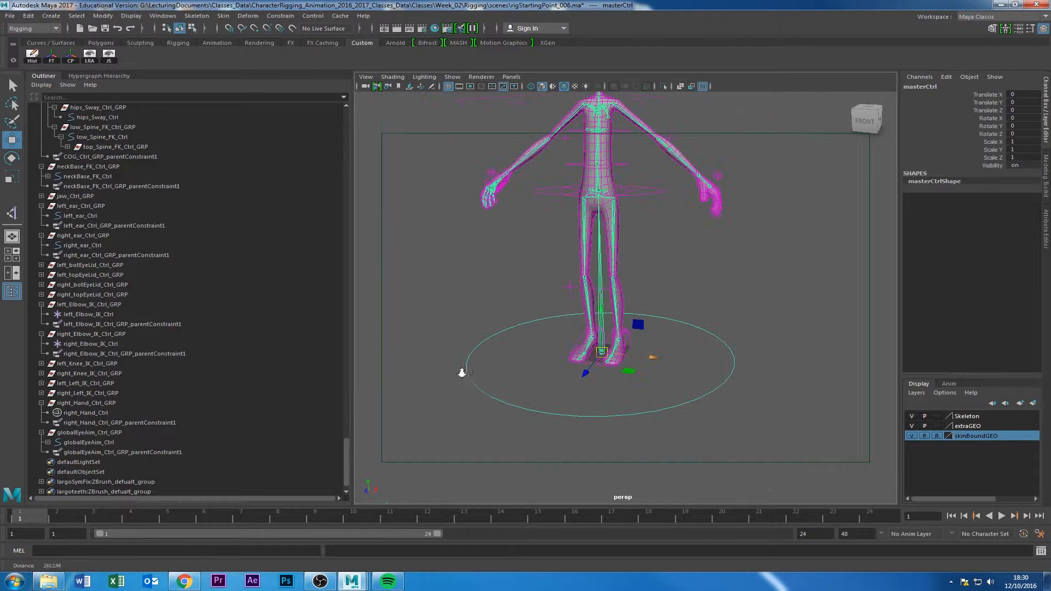
{"action": "left_click_drag", "start_coordinate": [993, 141], "coordinate": [987, 156]}
{"action": "right_click", "coordinate": [987, 157]}
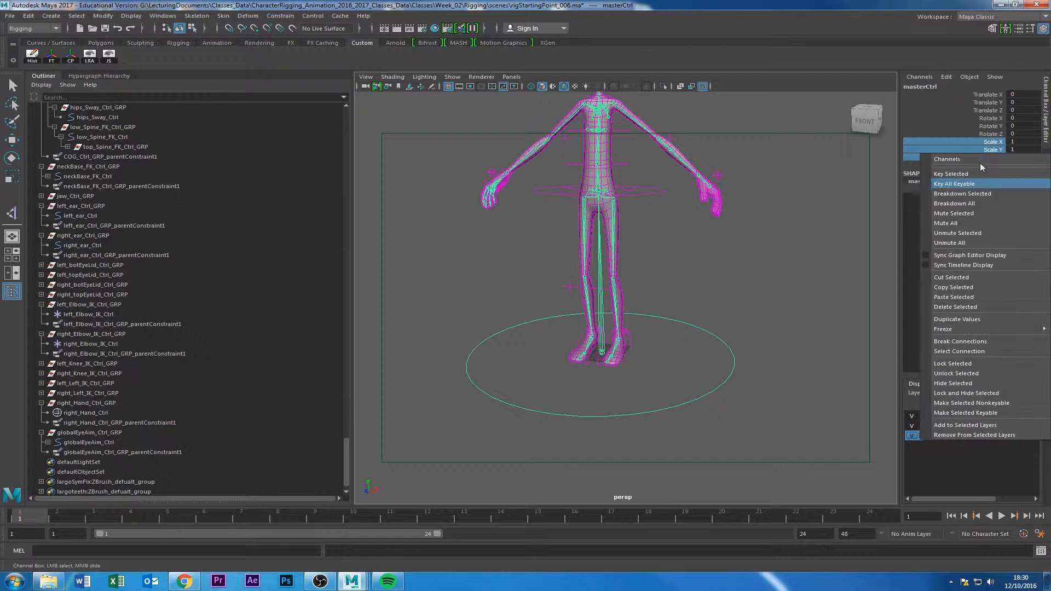
{"action": "left_click", "coordinate": [954, 363]}
{"action": "right_click", "coordinate": [994, 144]}
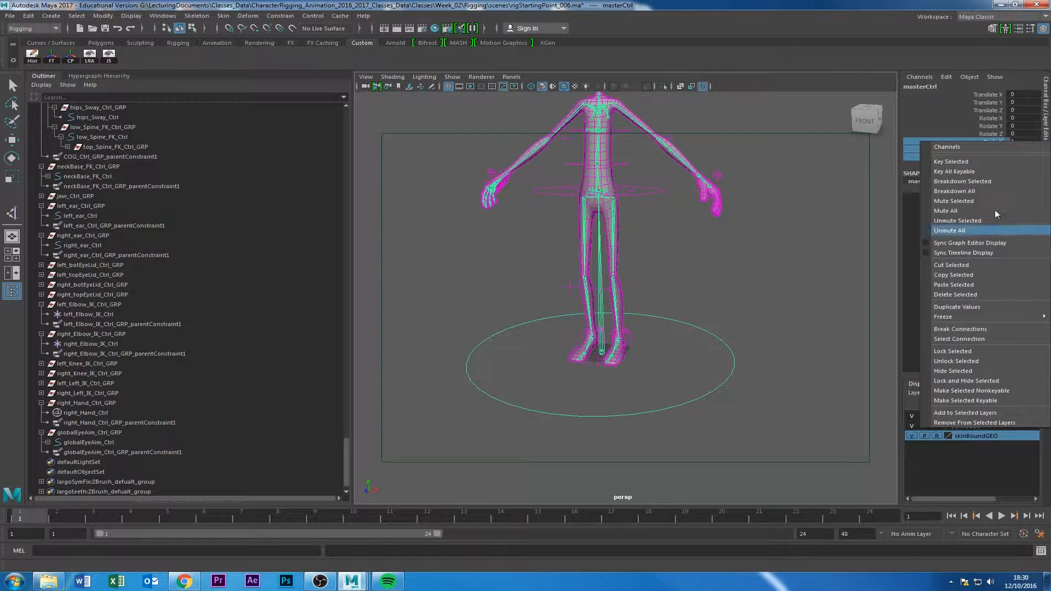
{"action": "left_click", "coordinate": [961, 371]}
{"action": "key", "text": "w"}
{"action": "scroll", "coordinate": [727, 305], "scroll_direction": "up", "scroll_amount": 5}
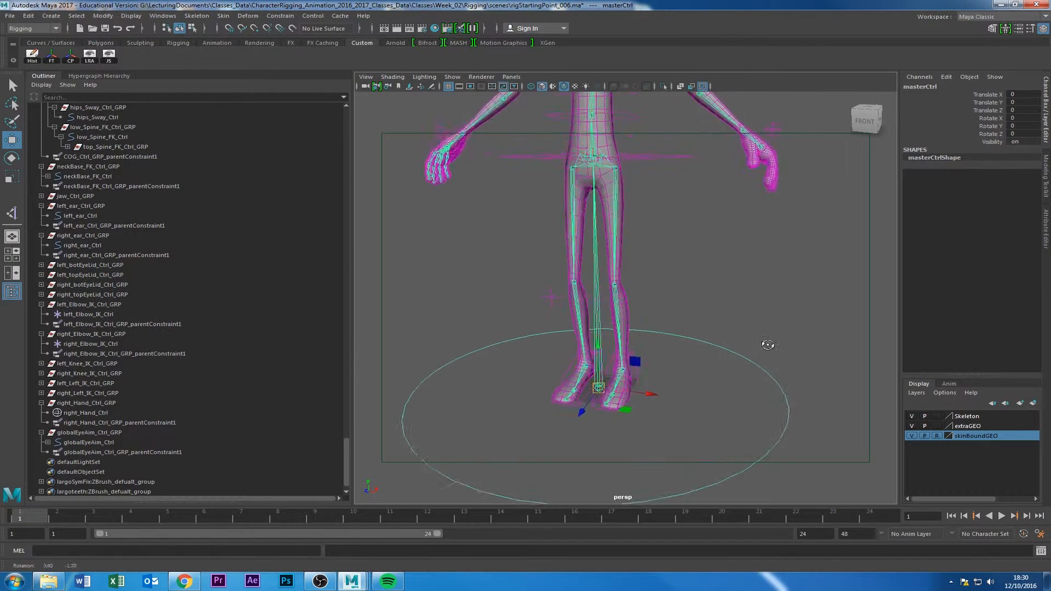
Scrub the Rotate X, Y, Z and Scale X channels of left_Left_IK_Ctrl together as a test, then undo the change.
{"action": "left_click", "coordinate": [698, 409]}
{"action": "scroll", "coordinate": [684, 386], "scroll_direction": "up", "scroll_amount": 3}
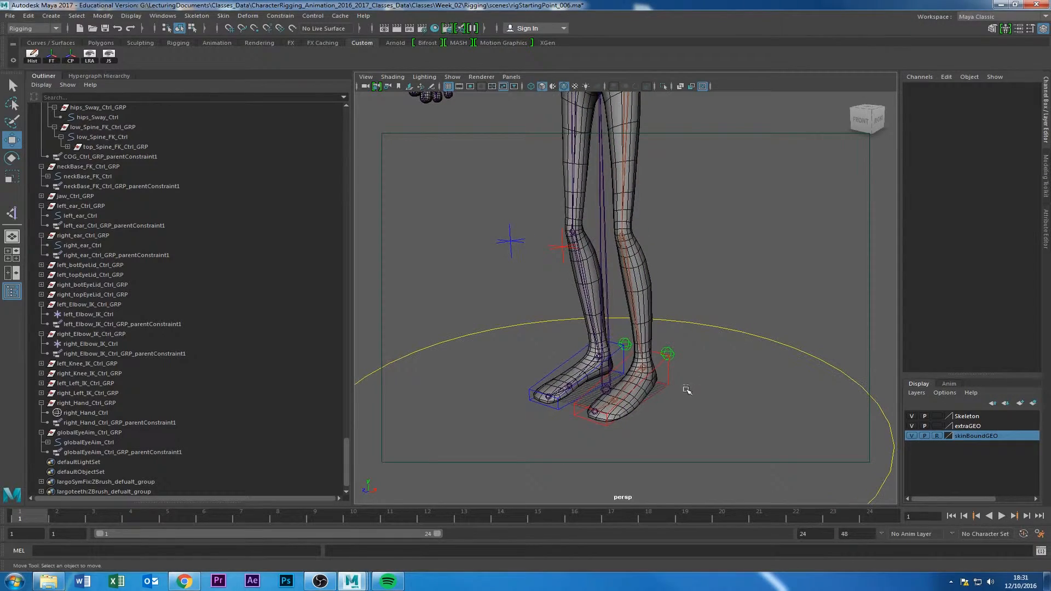
{"action": "scroll", "coordinate": [747, 359], "scroll_direction": "down", "scroll_amount": 6}
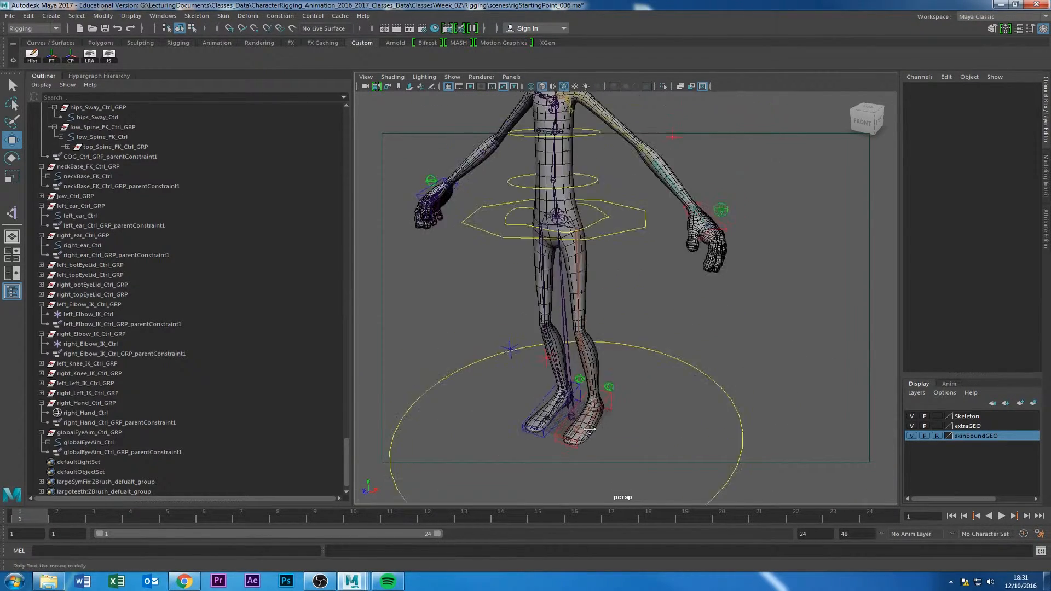
{"action": "scroll", "coordinate": [684, 383], "scroll_direction": "up", "scroll_amount": 8}
{"action": "left_click_drag", "start_coordinate": [806, 410], "coordinate": [626, 357], "text": "alt"}
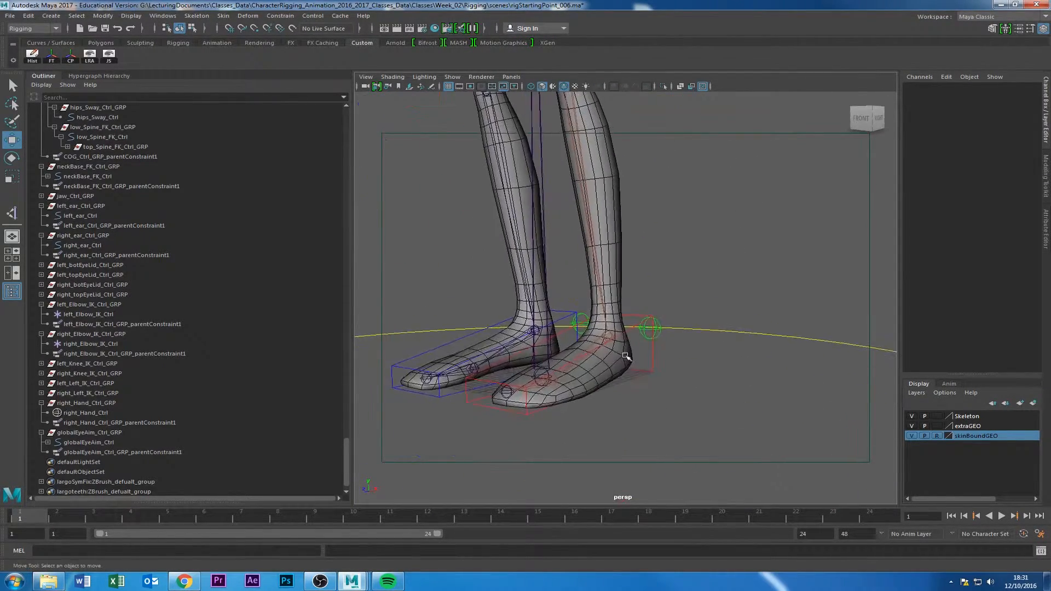
{"action": "left_click", "coordinate": [652, 363]}
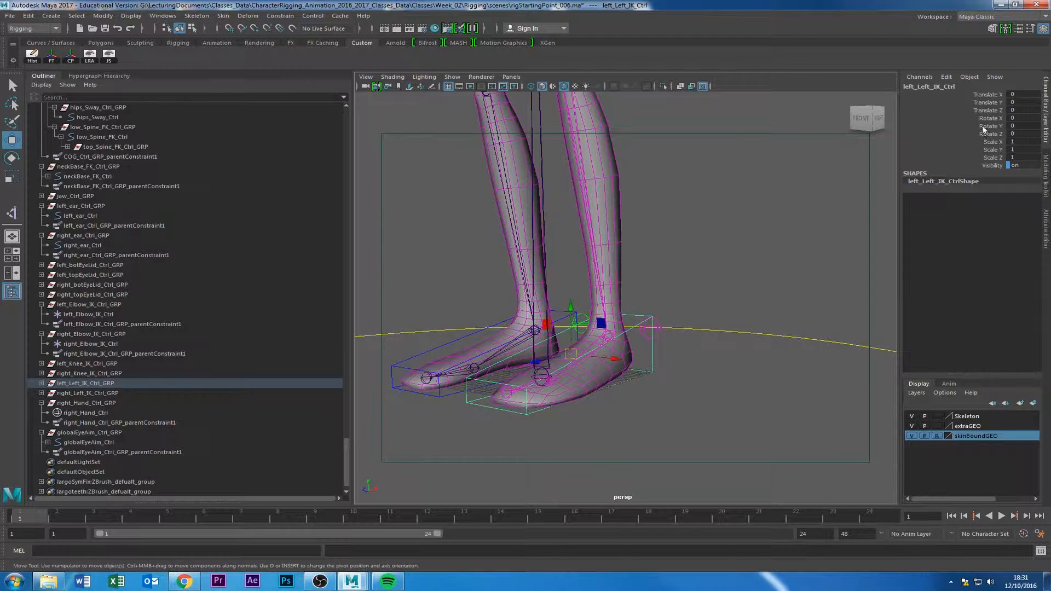
{"action": "left_click_drag", "start_coordinate": [985, 118], "coordinate": [985, 142]}
{"action": "middle_click_drag", "start_coordinate": [712, 235], "coordinate": [793, 235]}
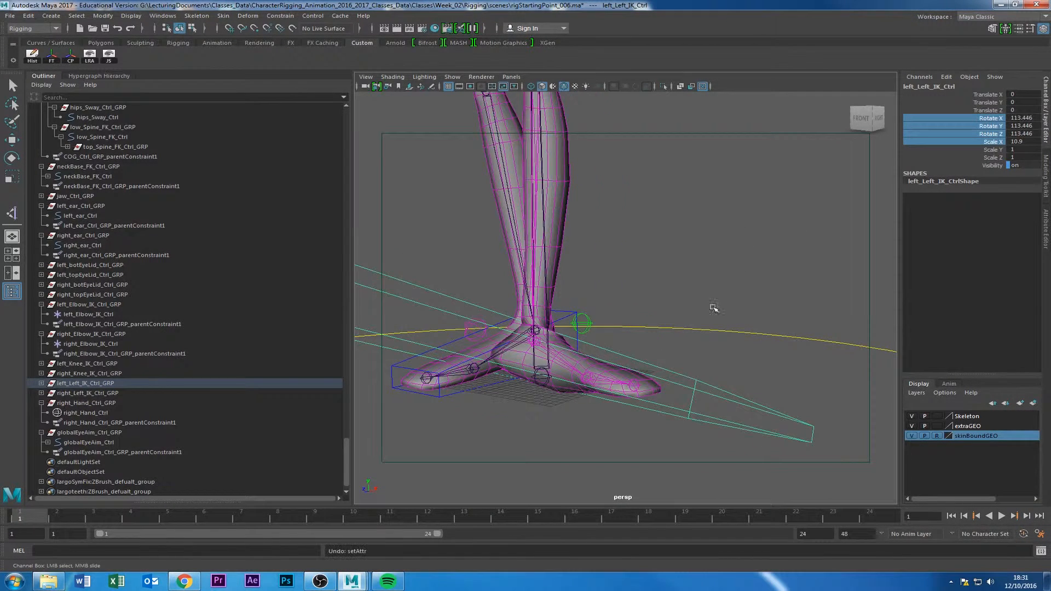
{"action": "key", "text": "ctrl+z"}
Test-rotate left_Left_IK_Ctrl around X in both directions, up to about 45.8 degrees, undoing each rotation and clearing the selection.
{"action": "key", "text": "e"}
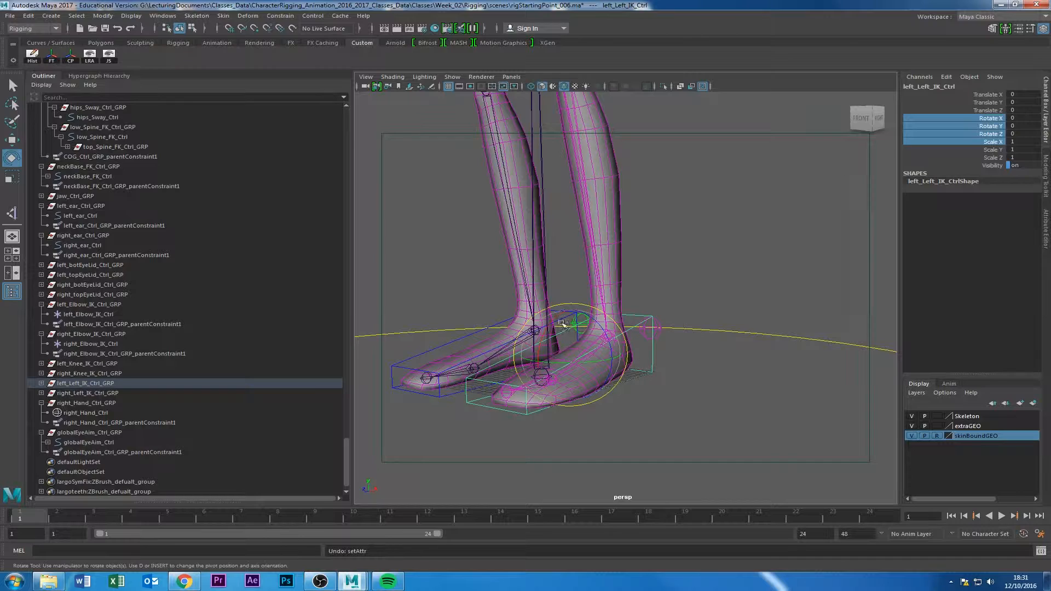
{"action": "left_click_drag", "start_coordinate": [563, 323], "coordinate": [627, 291]}
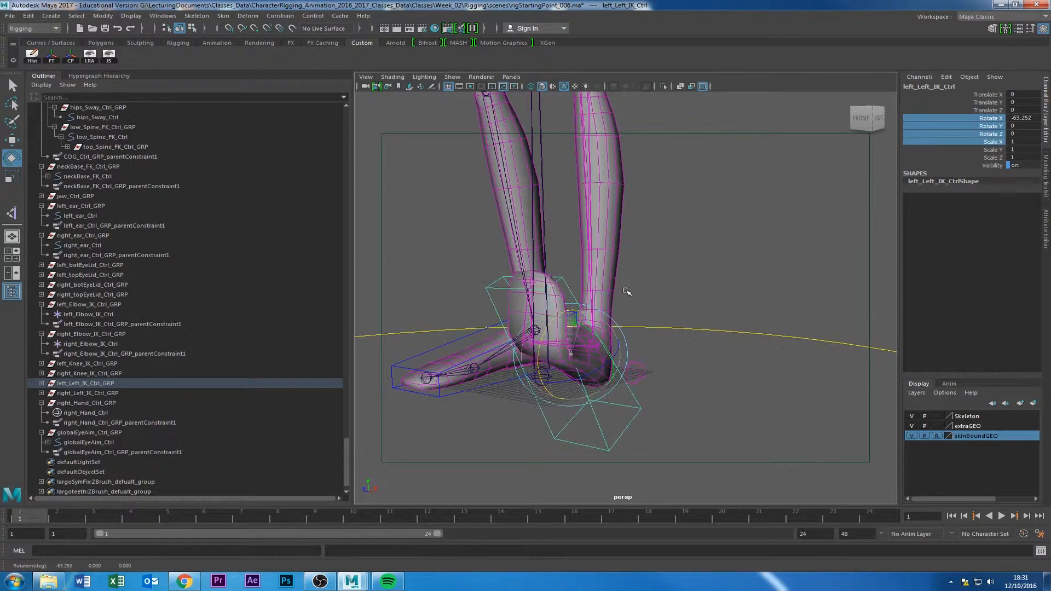
{"action": "key", "text": "ctrl+z"}
{"action": "left_click", "coordinate": [711, 270]}
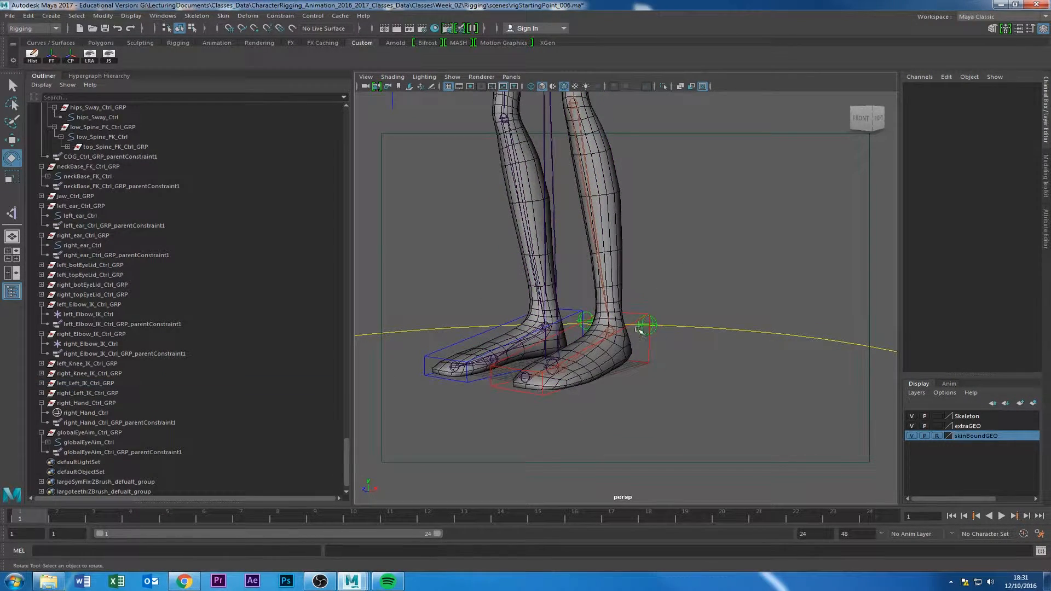
{"action": "left_click", "coordinate": [649, 349]}
{"action": "left_click_drag", "start_coordinate": [556, 317], "coordinate": [548, 353]}
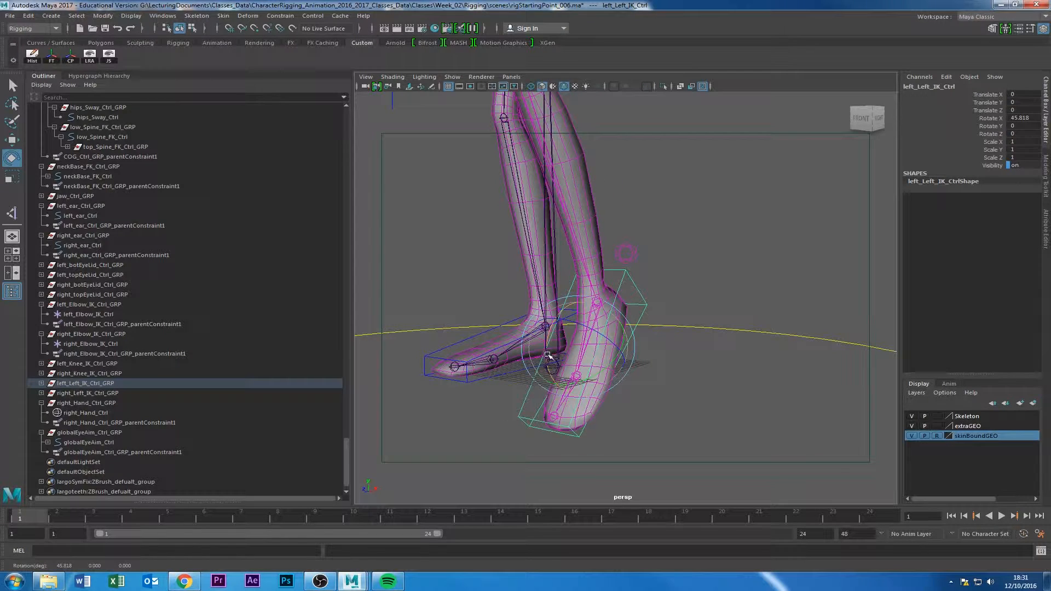
{"action": "key", "text": "ctrl+z"}
{"action": "left_click", "coordinate": [727, 361]}
Compare the channels of left_Left_IK_Ctrl with the custom foot attributes of left_Foot_Ctrl.
{"action": "left_click_drag", "start_coordinate": [728, 361], "coordinate": [646, 399], "text": "alt"}
{"action": "key", "text": "w"}
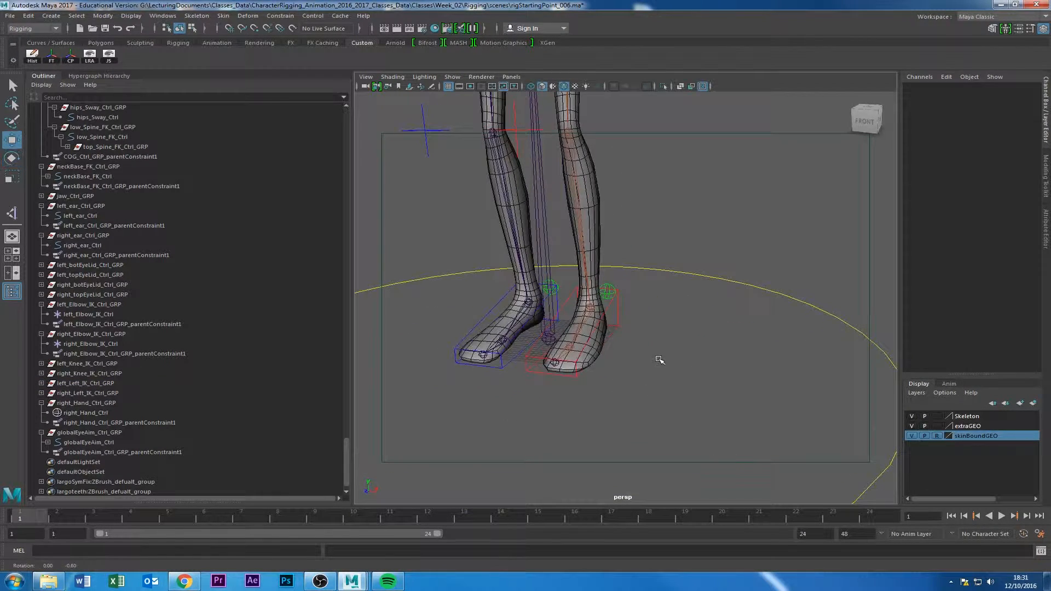
{"action": "left_click_drag", "start_coordinate": [659, 362], "coordinate": [654, 308], "text": "alt"}
{"action": "left_click", "coordinate": [650, 309]}
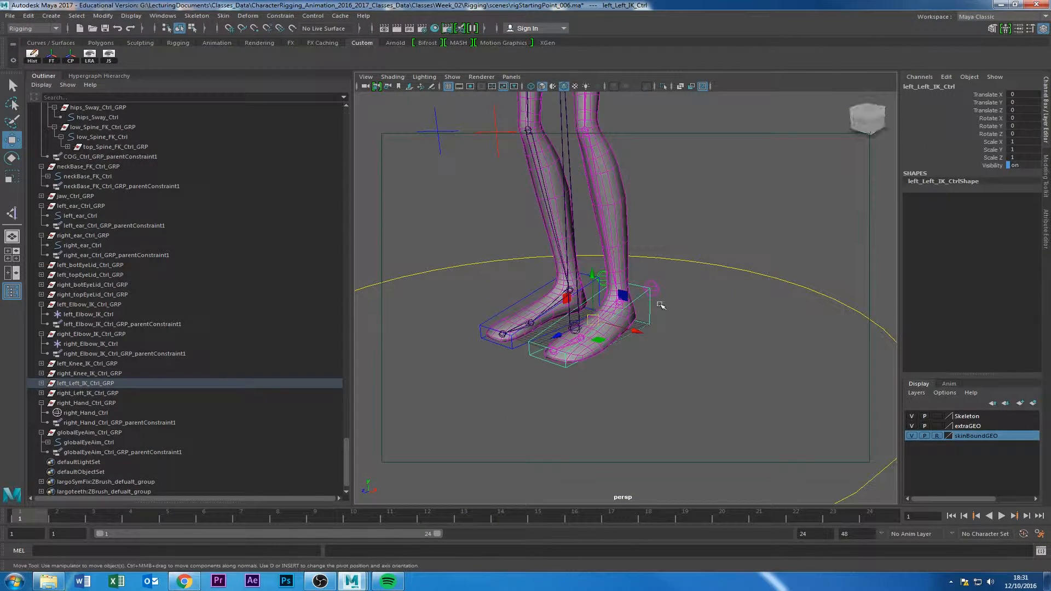
{"action": "left_click", "coordinate": [661, 302]}
{"action": "left_click", "coordinate": [654, 289]}
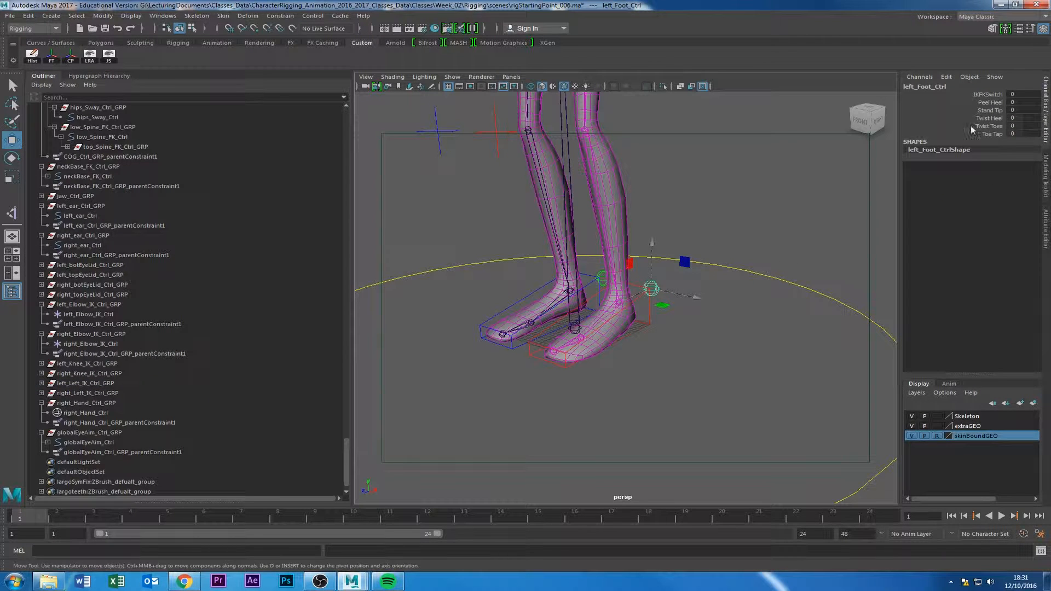
{"action": "left_click", "coordinate": [627, 361]}
Lock and hide the Rotate X, Y, Z and Scale X, Y, Z channels of left_Left_IK_Ctrl.
{"action": "left_click", "coordinate": [654, 310]}
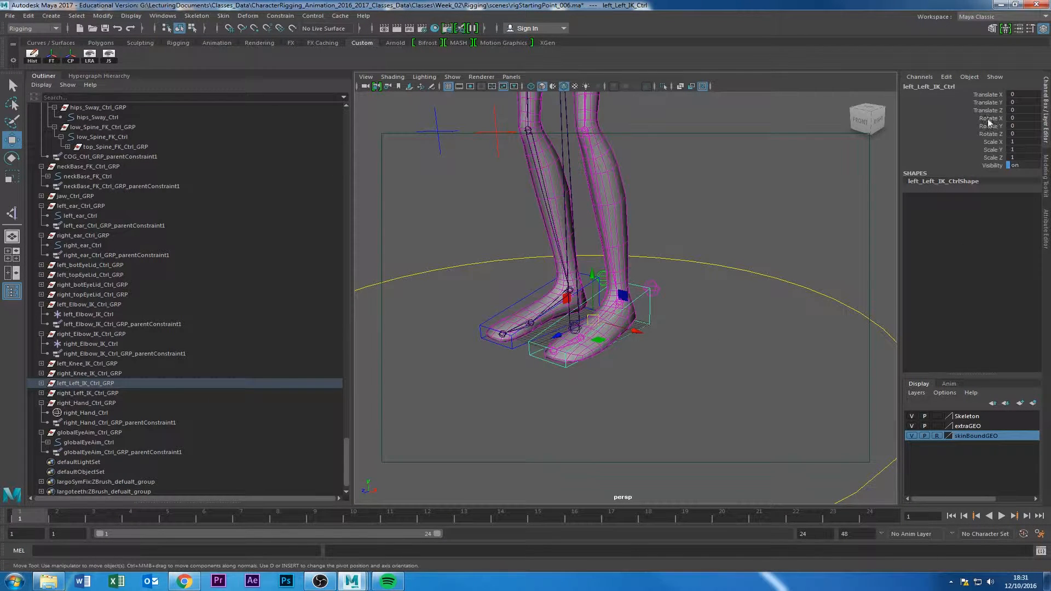
{"action": "left_click_drag", "start_coordinate": [989, 119], "coordinate": [995, 162]}
{"action": "right_click", "coordinate": [985, 156]}
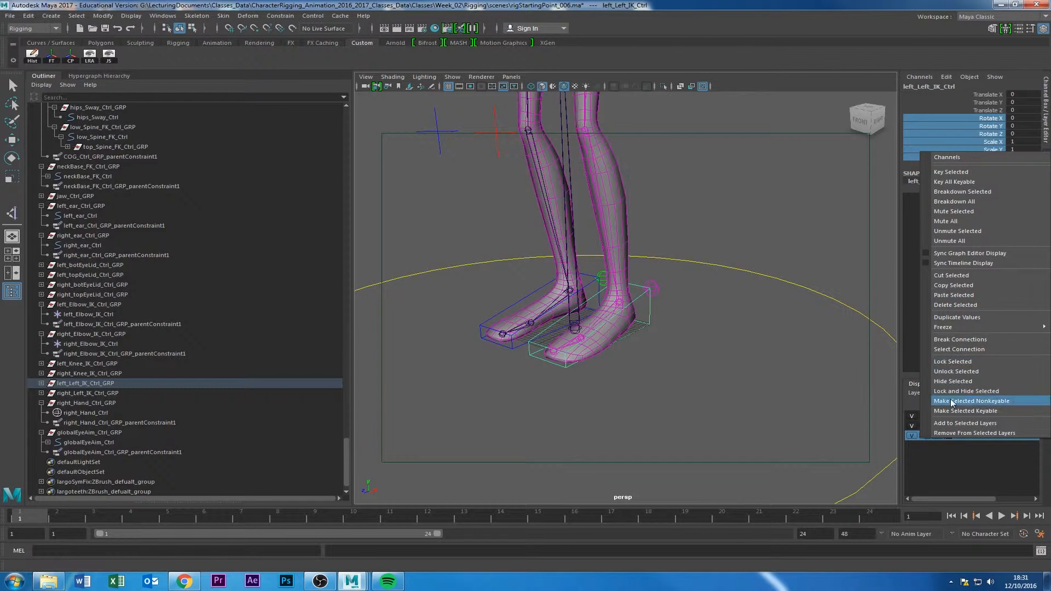
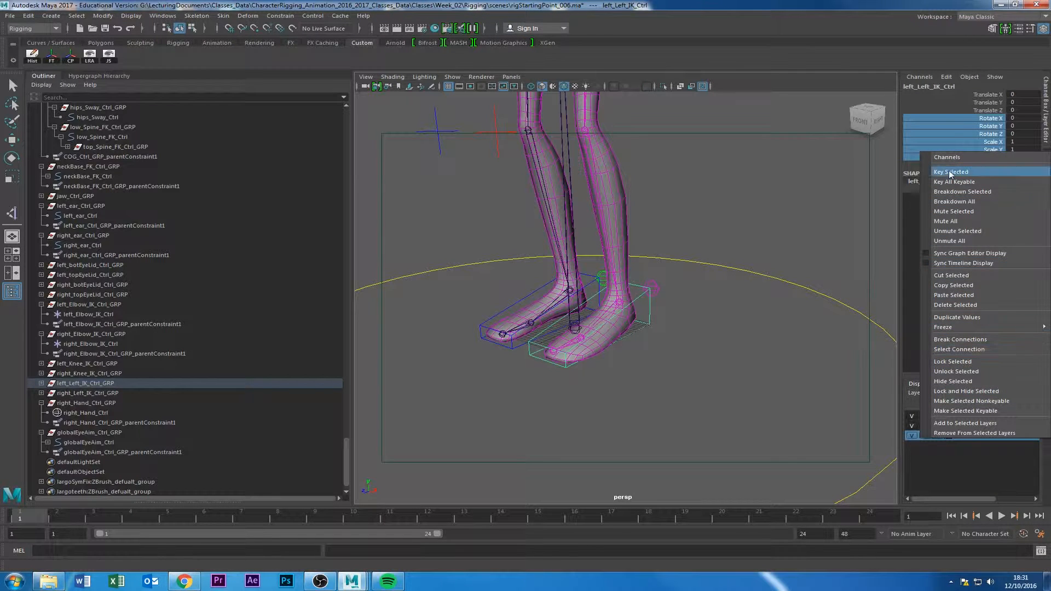
{"action": "left_click", "coordinate": [960, 362]}
{"action": "right_click", "coordinate": [1002, 128]}
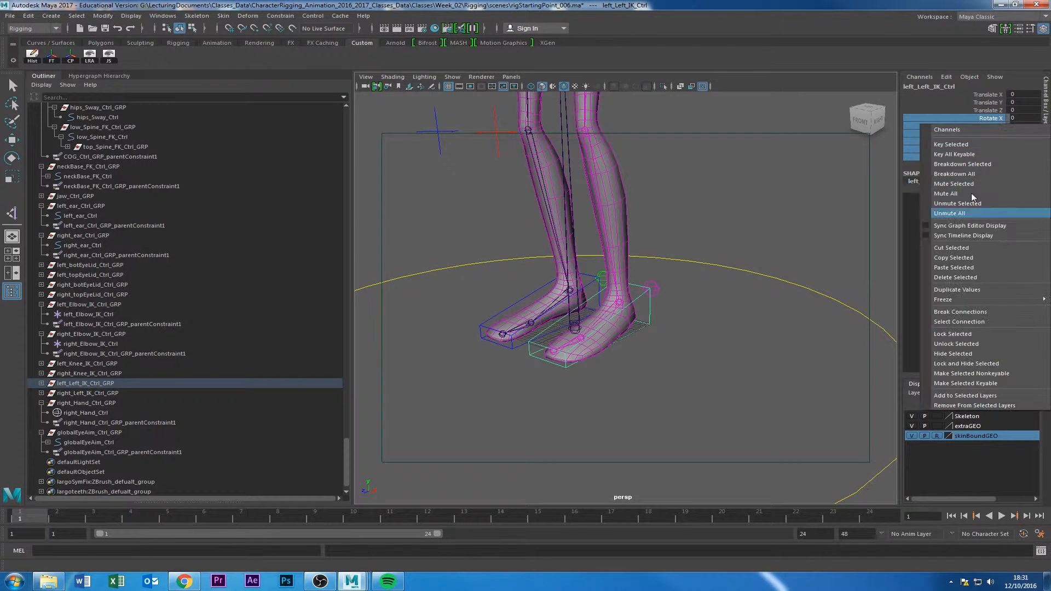
{"action": "left_click", "coordinate": [963, 354]}
{"action": "key", "text": "w"}
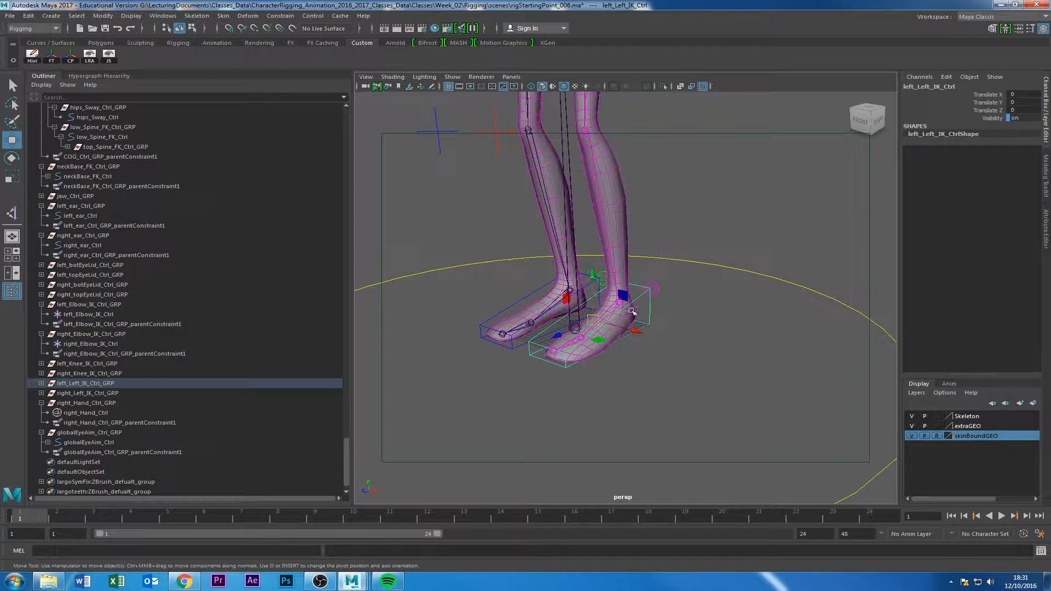
Hide the Visibility channel of left_Left_IK_Ctrl and clear the selection.
{"action": "left_click", "coordinate": [988, 117]}
{"action": "right_click", "coordinate": [989, 117]}
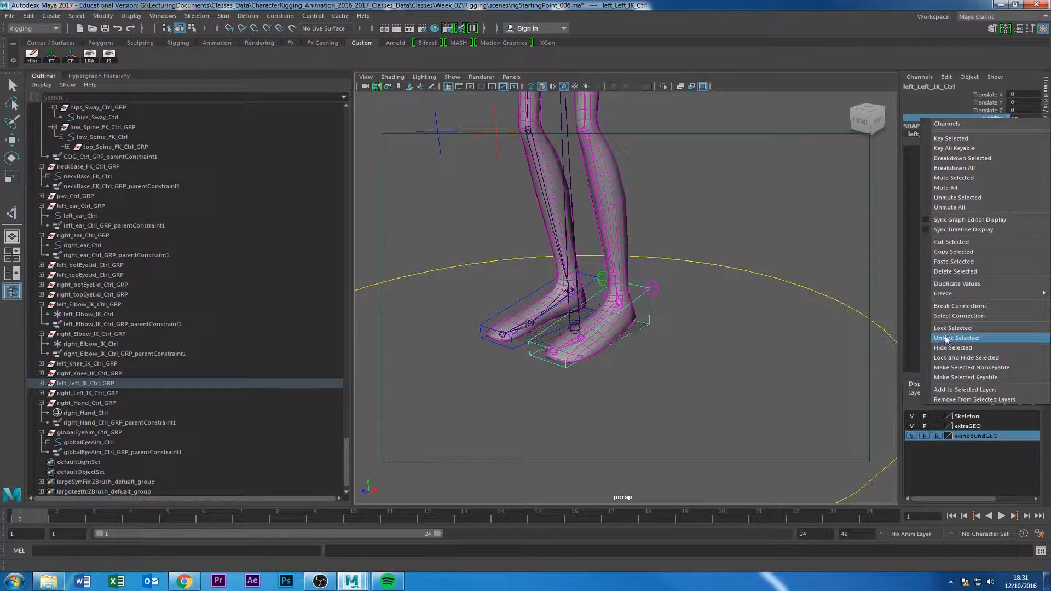
{"action": "left_click", "coordinate": [956, 349]}
{"action": "left_click", "coordinate": [731, 371]}
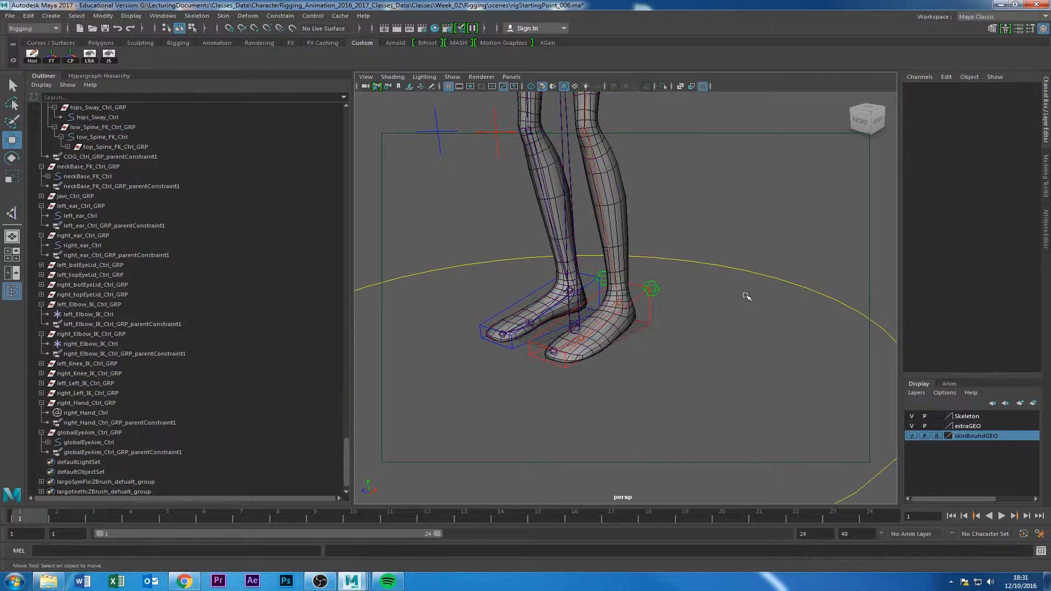
Test the IKFKSwitch on left_Foot_Ctrl and return it to 0, then check the remaining channels of left_Left_IK_Ctrl.
{"action": "scroll", "coordinate": [746, 296], "scroll_direction": "down", "scroll_amount": 3}
{"action": "left_click", "coordinate": [646, 290]}
{"action": "left_click", "coordinate": [988, 94]}
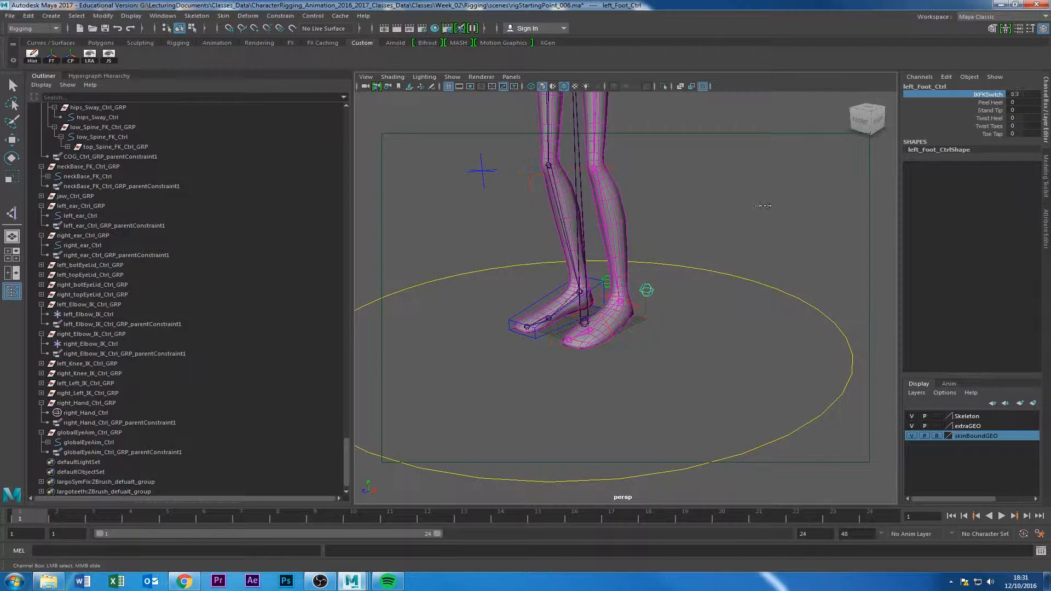
{"action": "middle_click_drag", "start_coordinate": [607, 312], "coordinate": [625, 321], "text": "alt"}
{"action": "right_click_drag", "start_coordinate": [625, 321], "coordinate": [716, 320], "text": "alt"}
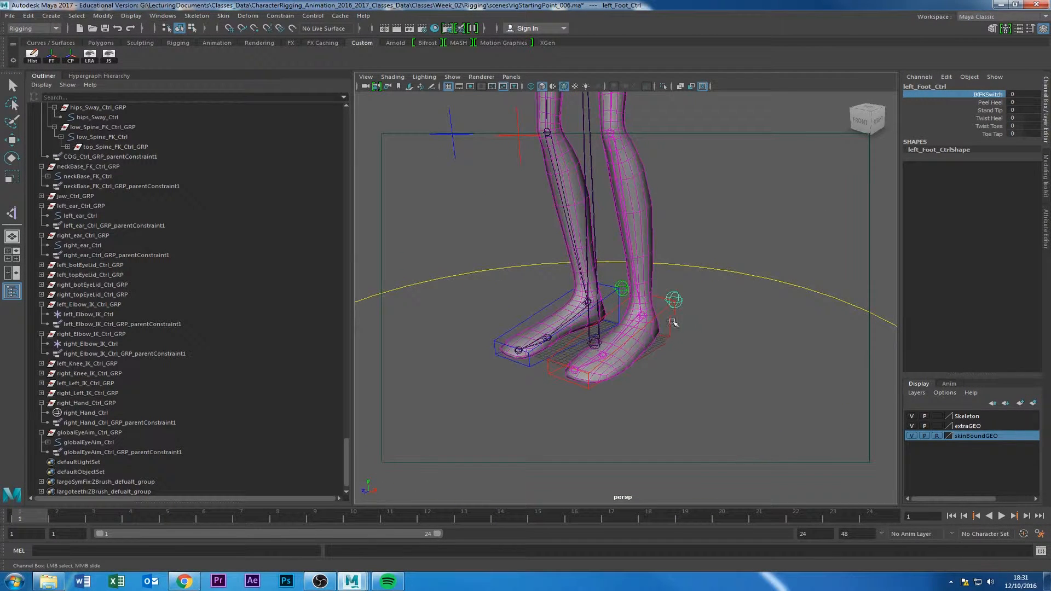
{"action": "key", "text": "w"}
{"action": "left_click", "coordinate": [678, 322]}
{"action": "left_click", "coordinate": [677, 322]}
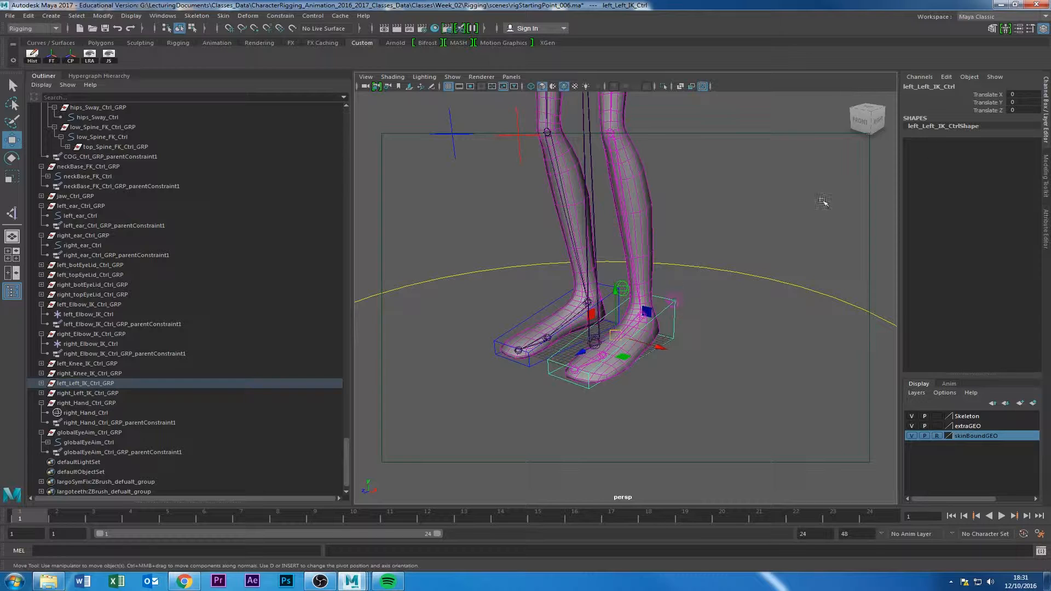
Set the IKFKSwitch of left_Foot_Ctrl to 10 to show the left leg's FK controls.
{"action": "left_click", "coordinate": [690, 294]}
{"action": "left_click", "coordinate": [983, 95]}
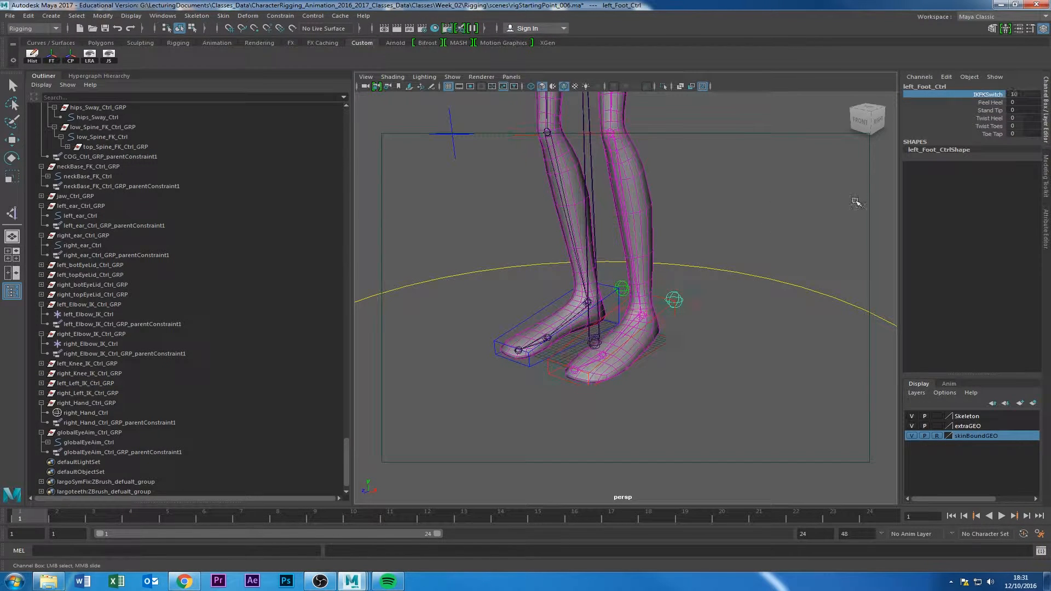
{"action": "middle_click_drag", "start_coordinate": [714, 262], "coordinate": [757, 274], "text": "alt"}
{"action": "left_click_drag", "start_coordinate": [758, 274], "coordinate": [685, 291], "text": "alt"}
{"action": "middle_click_drag", "start_coordinate": [685, 291], "coordinate": [727, 333], "text": "alt"}
{"action": "right_click_drag", "start_coordinate": [727, 332], "coordinate": [695, 265], "text": "alt"}
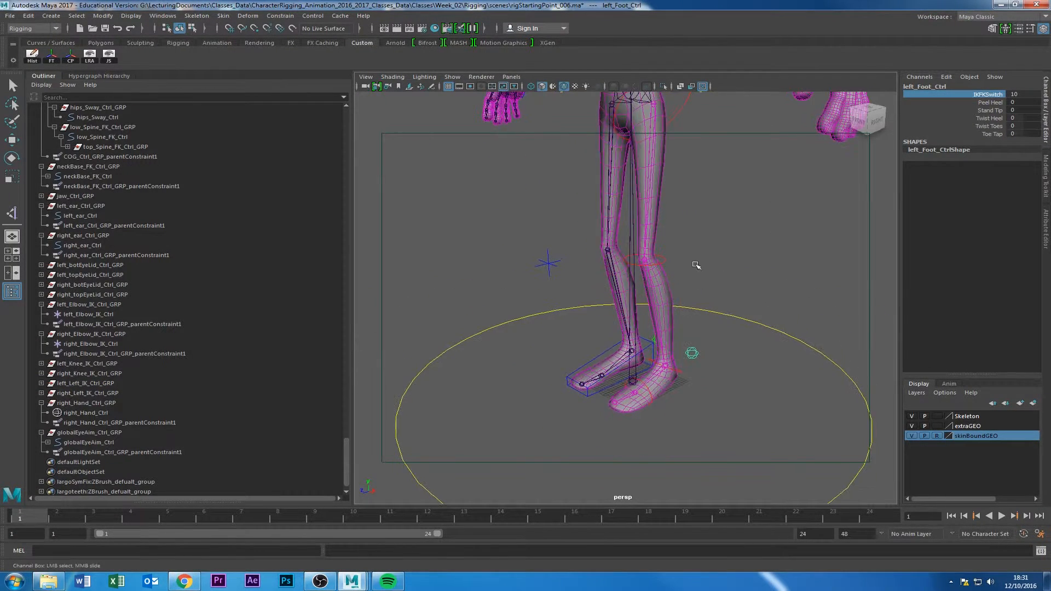
Lock and hide the Translate X, Y, Z channels of the left hips, knee, ankle and toes FK controls together.
{"action": "left_click_drag", "start_coordinate": [696, 265], "coordinate": [692, 232], "text": "alt"}
{"action": "left_click", "coordinate": [684, 184]}
{"action": "middle_click_drag", "start_coordinate": [726, 275], "coordinate": [729, 230], "text": "alt"}
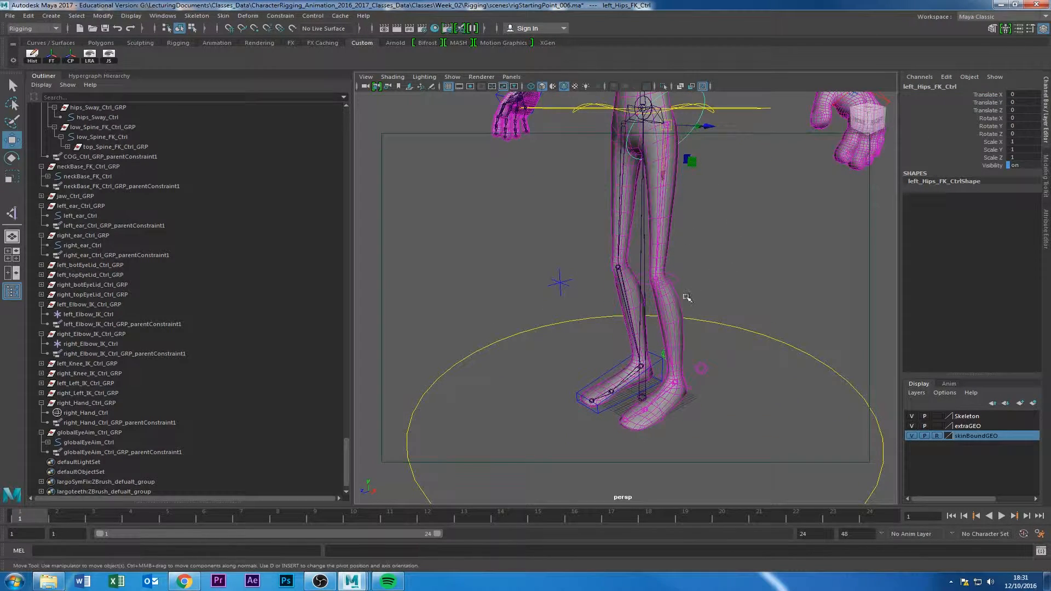
{"action": "left_click", "coordinate": [676, 278], "text": "shift"}
{"action": "middle_click_drag", "start_coordinate": [709, 398], "coordinate": [705, 316], "text": "alt"}
{"action": "right_click_drag", "start_coordinate": [705, 316], "coordinate": [787, 364], "text": "alt"}
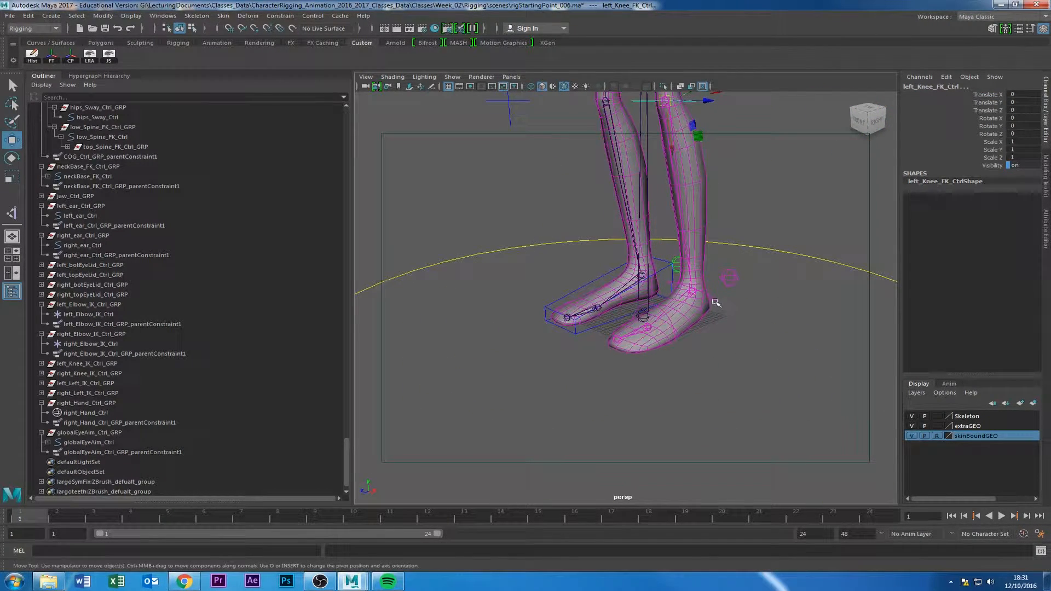
{"action": "left_click", "coordinate": [713, 298], "text": "shift"}
{"action": "left_click", "coordinate": [655, 309], "text": "shift"}
{"action": "left_click_drag", "start_coordinate": [654, 318], "coordinate": [607, 248], "text": "alt"}
{"action": "middle_click_drag", "start_coordinate": [608, 248], "coordinate": [637, 313], "text": "alt"}
{"action": "left_click_drag", "start_coordinate": [637, 313], "coordinate": [608, 301], "text": "alt"}
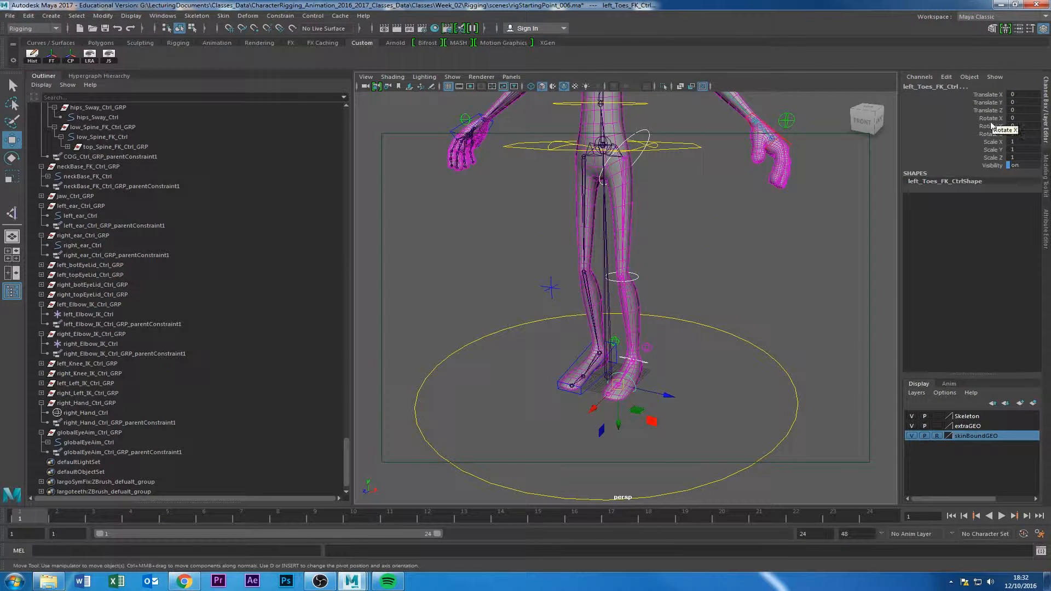
{"action": "left_click_drag", "start_coordinate": [990, 110], "coordinate": [989, 94]}
{"action": "right_click", "coordinate": [978, 113]}
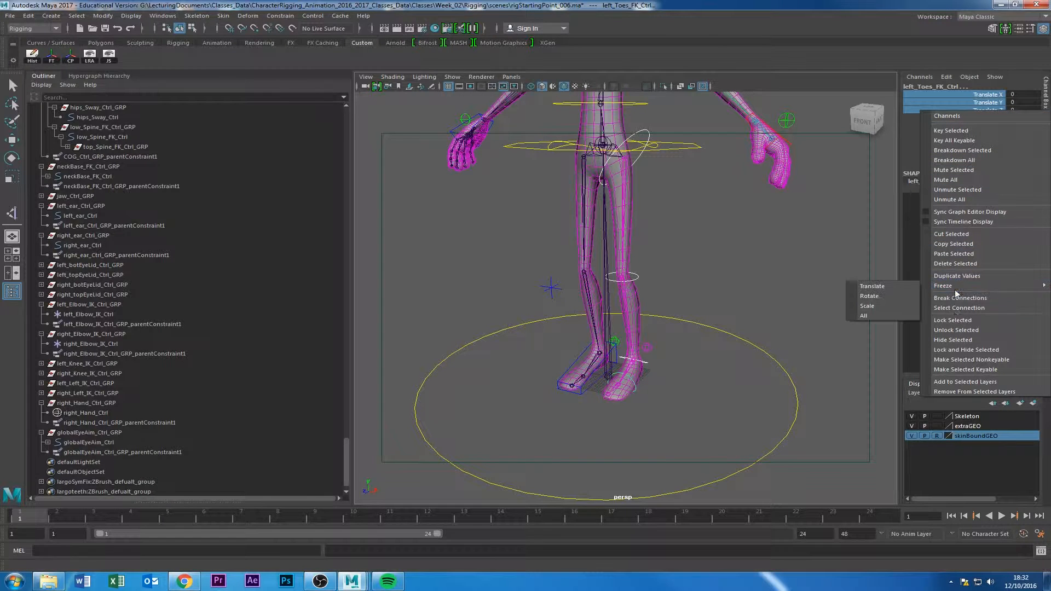
{"action": "left_click", "coordinate": [979, 77]}
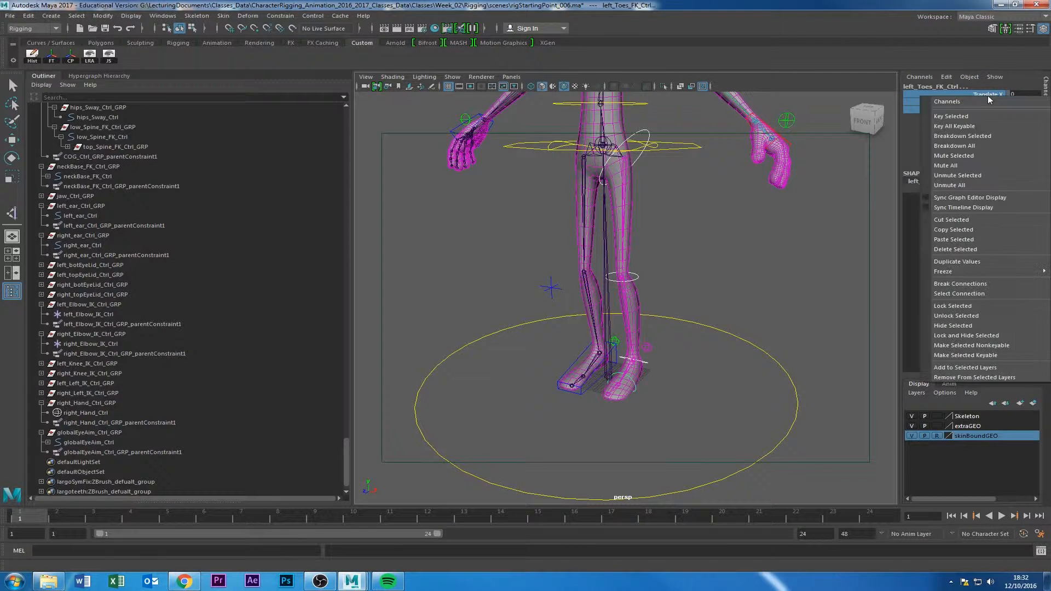
{"action": "left_click", "coordinate": [977, 325]}
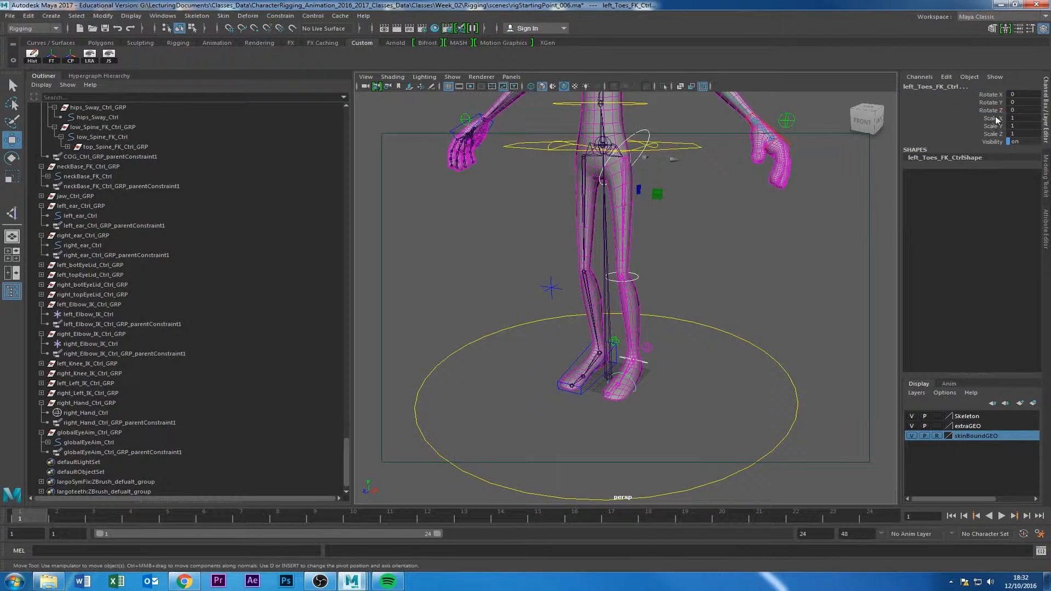
Lock and hide the Scale X, Y, Z channels of the four left leg FK controls, then clear the selection.
{"action": "left_click_drag", "start_coordinate": [997, 119], "coordinate": [993, 134]}
{"action": "right_click", "coordinate": [993, 134]}
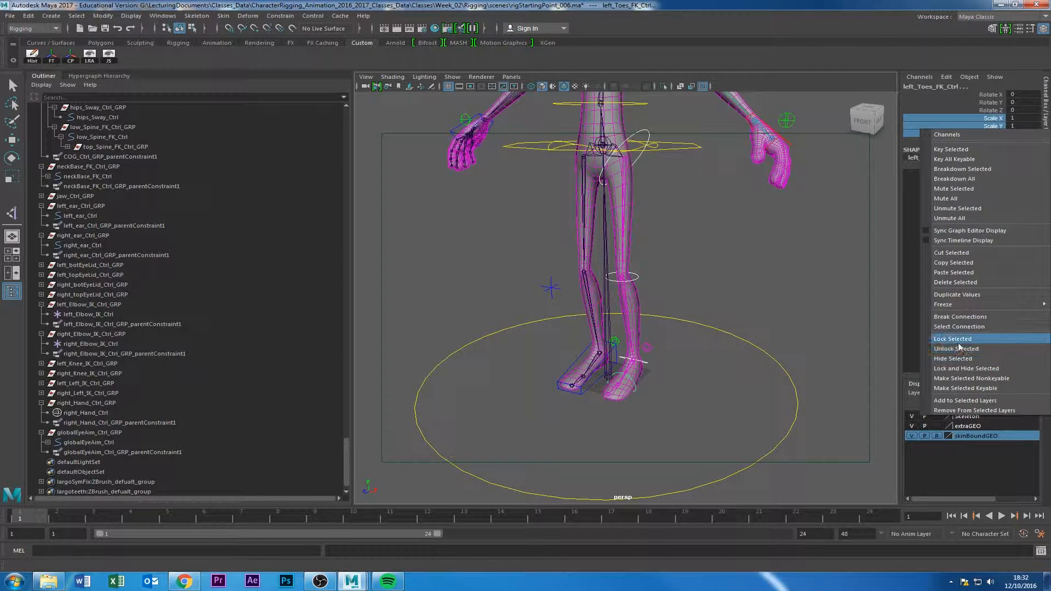
{"action": "left_click", "coordinate": [957, 342]}
{"action": "right_click", "coordinate": [988, 137]}
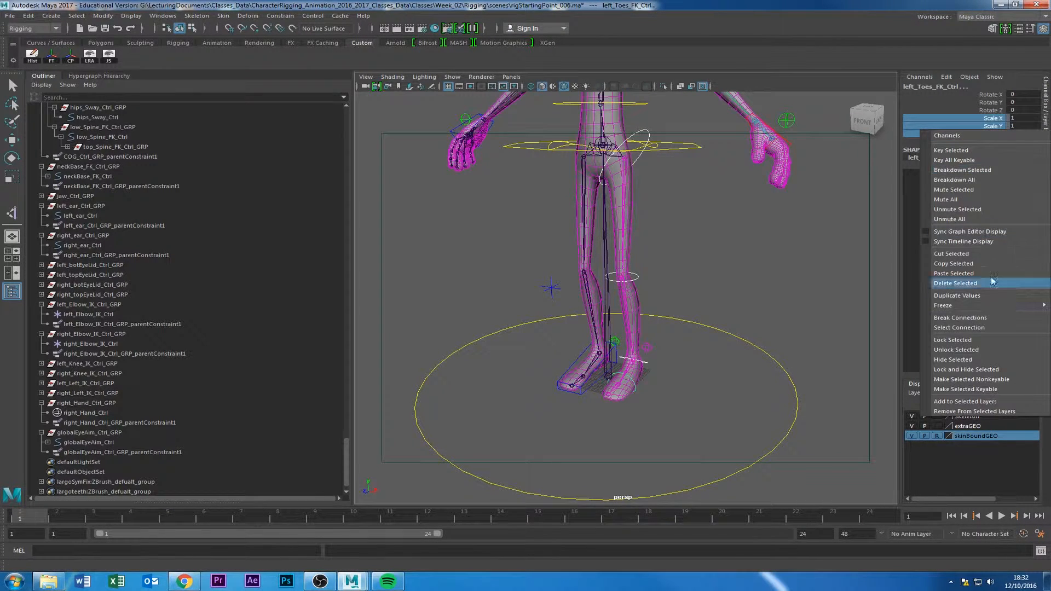
{"action": "left_click", "coordinate": [980, 361]}
{"action": "key", "text": "w"}
{"action": "left_click", "coordinate": [726, 311]}
Check the remaining channels of left_Knee_FK_Ctrl and clear the selection.
{"action": "left_click_drag", "start_coordinate": [727, 310], "coordinate": [681, 384], "text": "alt"}
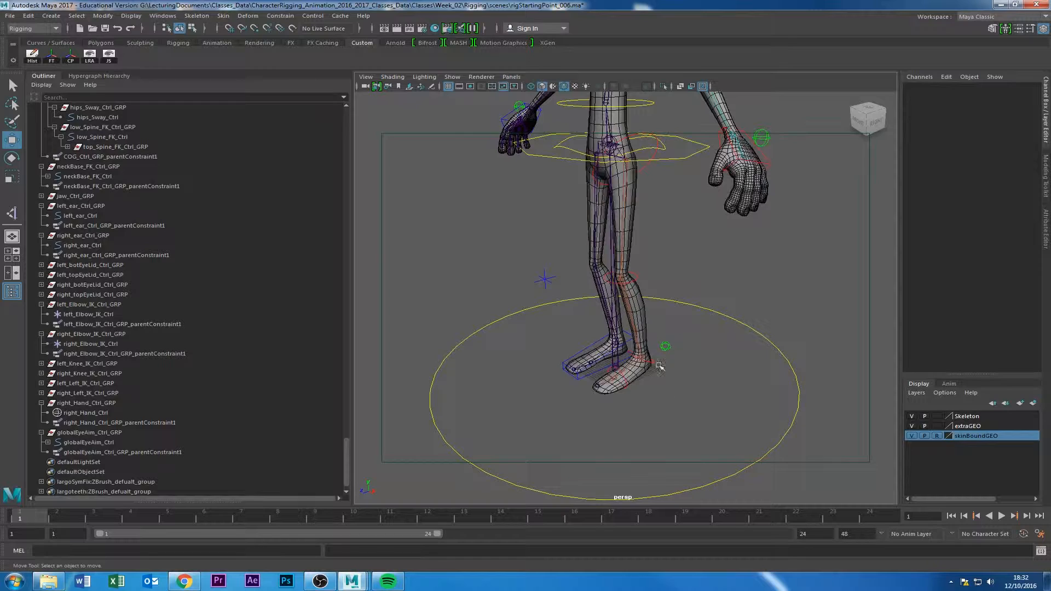
{"action": "left_click", "coordinate": [667, 346]}
{"action": "left_click", "coordinate": [633, 273]}
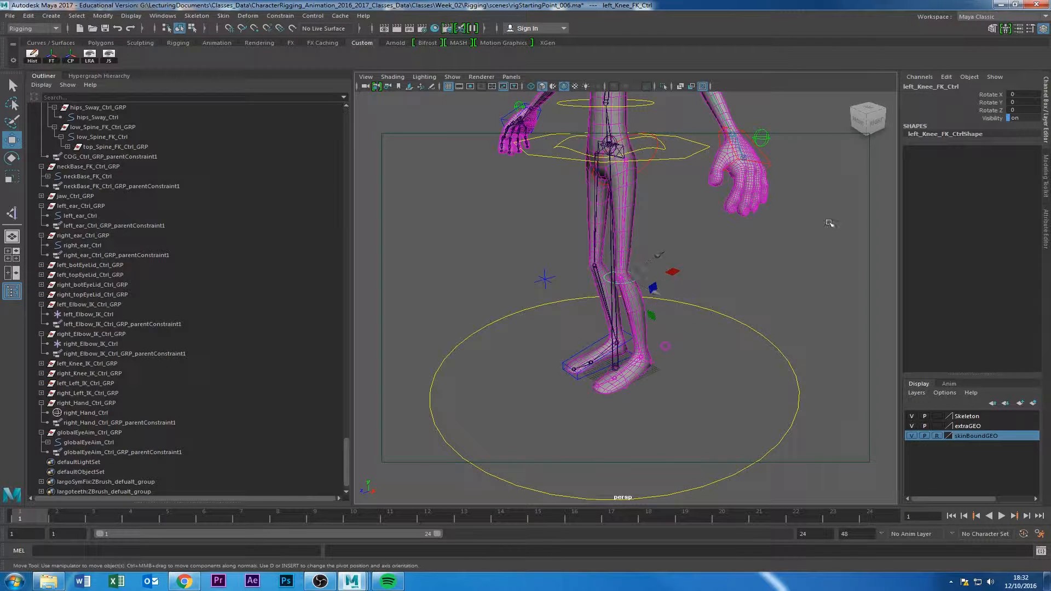
{"action": "left_click_drag", "start_coordinate": [706, 287], "coordinate": [764, 278], "text": "alt"}
{"action": "scroll", "coordinate": [668, 268], "scroll_direction": "down", "scroll_amount": 2}
{"action": "scroll", "coordinate": [638, 269], "scroll_direction": "up", "scroll_amount": 5}
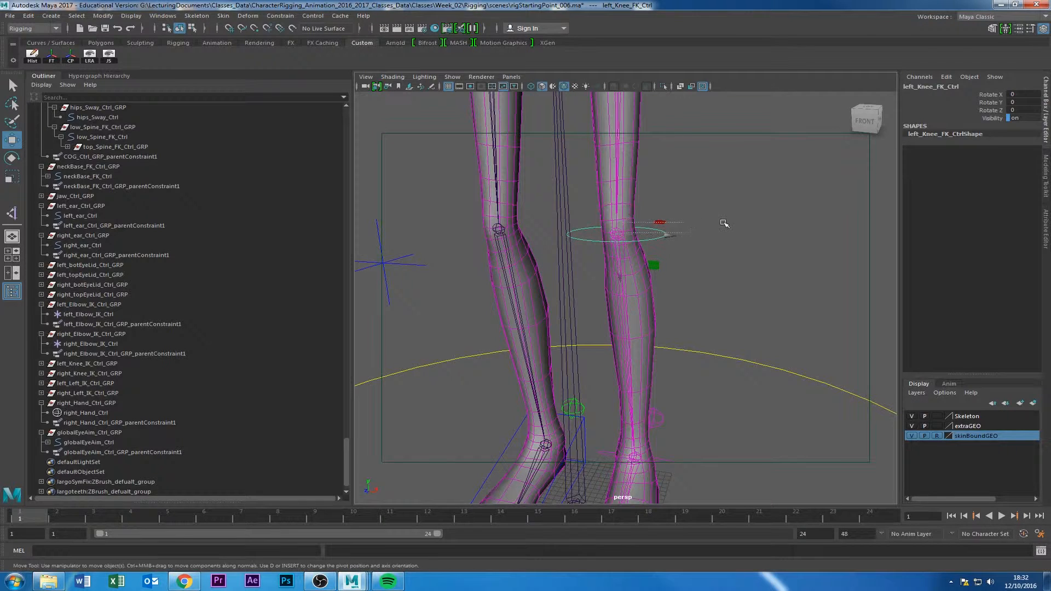
{"action": "left_click_drag", "start_coordinate": [625, 233], "coordinate": [724, 223]}
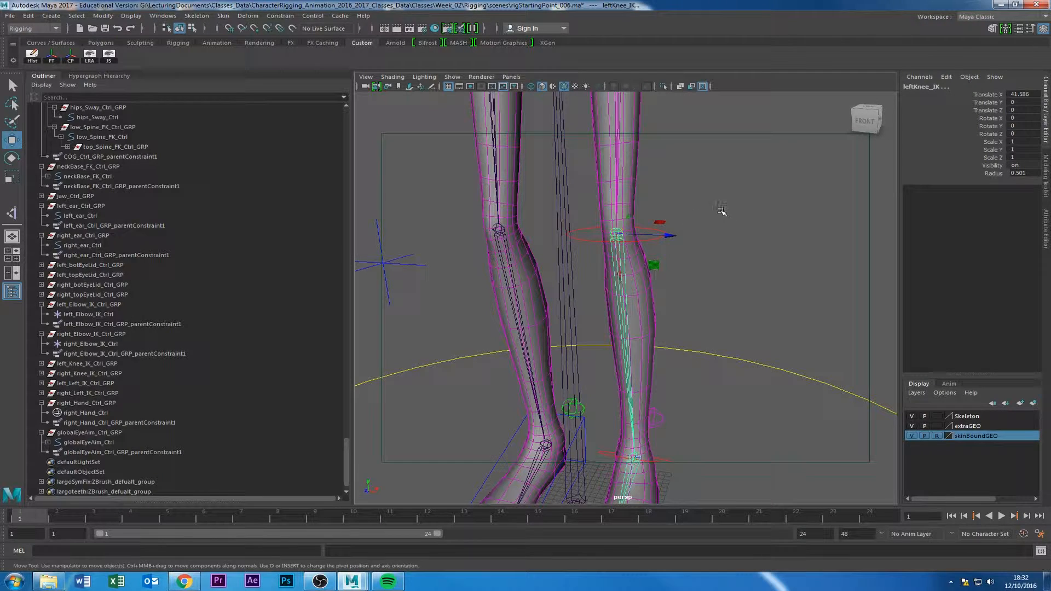
{"action": "left_click", "coordinate": [711, 239]}
Turn off the visibility of the Skeleton display layer.
{"action": "right_click_drag", "start_coordinate": [771, 245], "coordinate": [553, 277], "text": "alt"}
{"action": "middle_click_drag", "start_coordinate": [553, 277], "coordinate": [558, 219], "text": "alt"}
{"action": "right_click_drag", "start_coordinate": [559, 219], "coordinate": [650, 303], "text": "alt"}
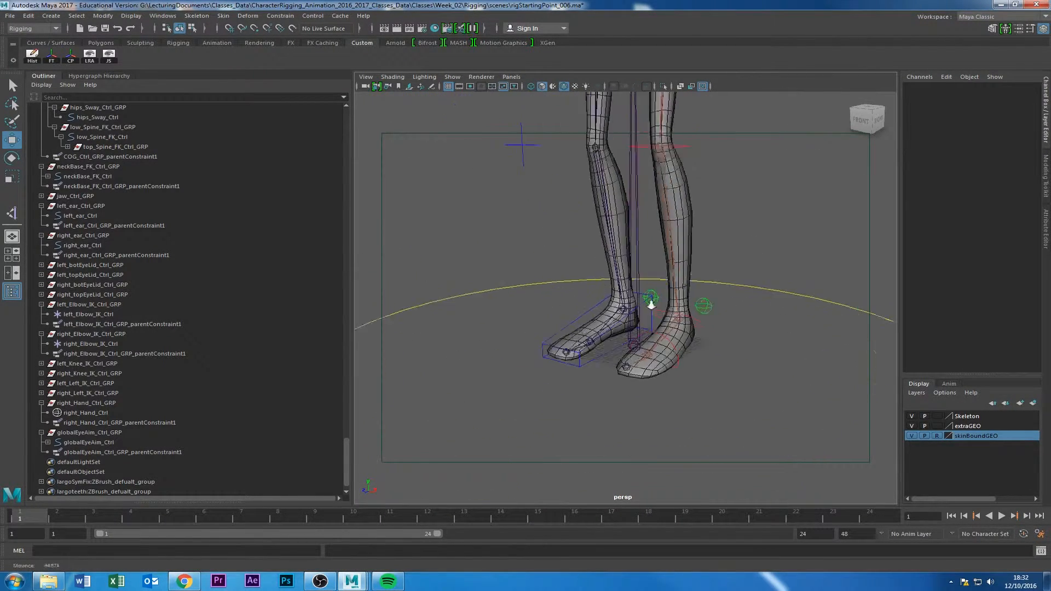
{"action": "left_click_drag", "start_coordinate": [650, 303], "coordinate": [660, 353], "text": "alt"}
{"action": "right_click_drag", "start_coordinate": [660, 353], "coordinate": [594, 361], "text": "alt"}
{"action": "middle_click_drag", "start_coordinate": [710, 229], "coordinate": [694, 365], "text": "alt"}
{"action": "right_click_drag", "start_coordinate": [693, 365], "coordinate": [648, 317], "text": "alt"}
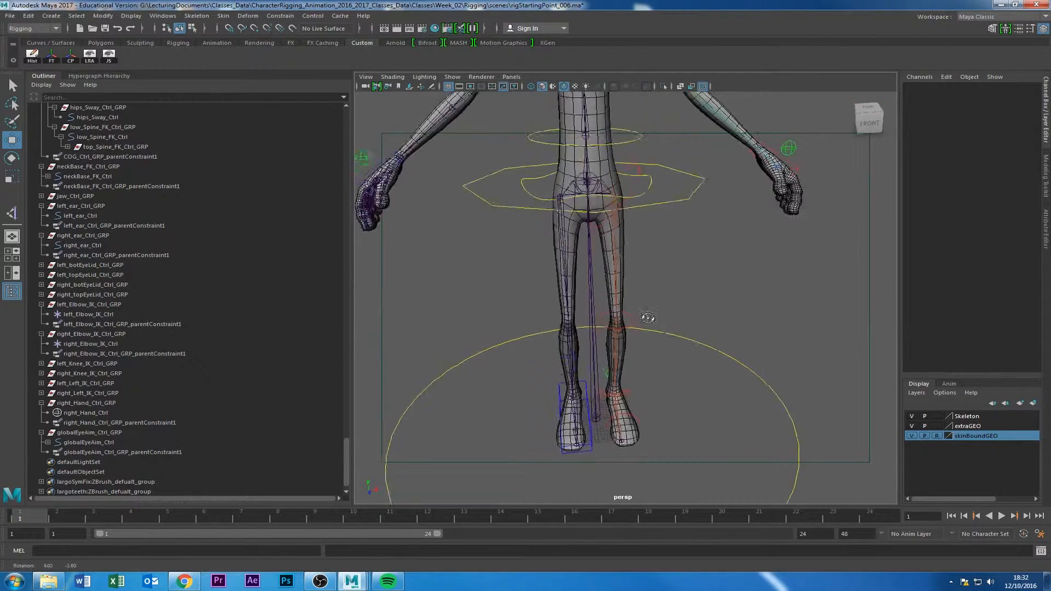
{"action": "left_click_drag", "start_coordinate": [647, 317], "coordinate": [611, 301], "text": "alt"}
{"action": "right_click_drag", "start_coordinate": [610, 301], "coordinate": [683, 329], "text": "alt"}
{"action": "right_click_drag", "start_coordinate": [675, 283], "coordinate": [670, 329], "text": "alt"}
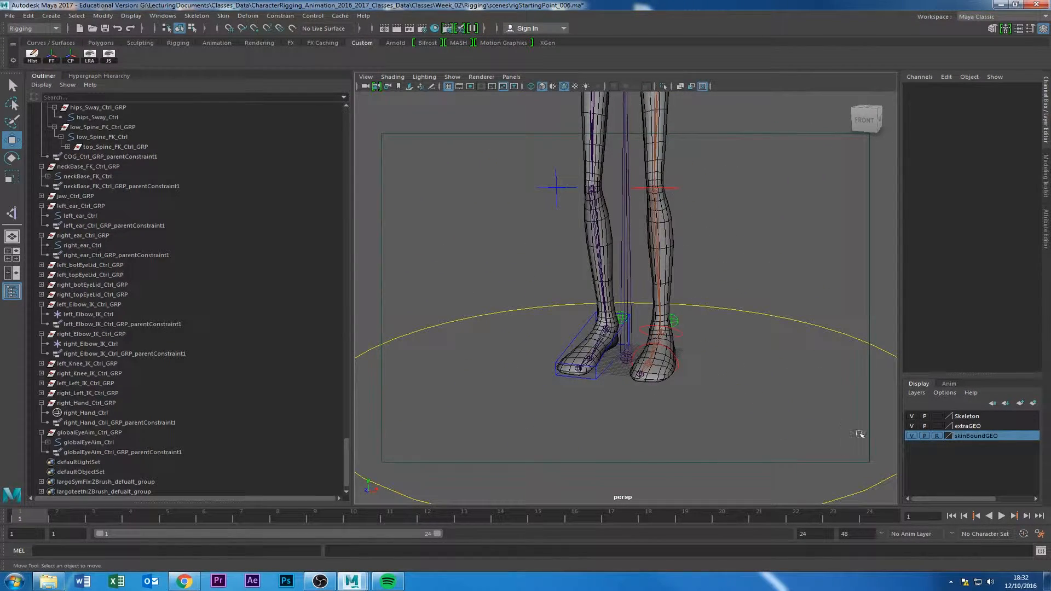
{"action": "left_click", "coordinate": [911, 417]}
{"action": "left_click", "coordinate": [911, 418]}
{"action": "left_click", "coordinate": [912, 417]}
Set the IKFKSwitch of left_Foot_Ctrl to 0 to bring back the left leg's IK controls.
{"action": "left_click_drag", "start_coordinate": [804, 257], "coordinate": [783, 258], "text": "alt"}
{"action": "right_click_drag", "start_coordinate": [784, 258], "coordinate": [607, 263], "text": "alt"}
{"action": "middle_click_drag", "start_coordinate": [607, 263], "coordinate": [596, 323], "text": "alt"}
{"action": "right_click_drag", "start_coordinate": [596, 324], "coordinate": [761, 334], "text": "alt"}
{"action": "left_click_drag", "start_coordinate": [761, 334], "coordinate": [722, 334], "text": "alt"}
{"action": "right_click_drag", "start_coordinate": [722, 335], "coordinate": [684, 333], "text": "alt"}
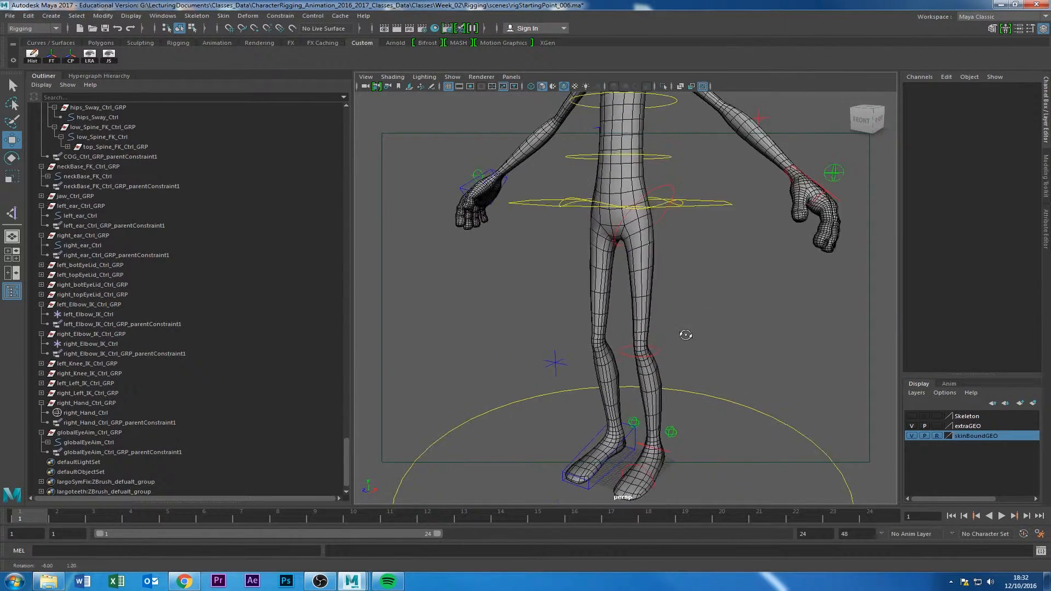
{"action": "middle_click_drag", "start_coordinate": [684, 333], "coordinate": [737, 291], "text": "alt"}
{"action": "left_click", "coordinate": [694, 365]}
{"action": "left_click", "coordinate": [990, 94]}
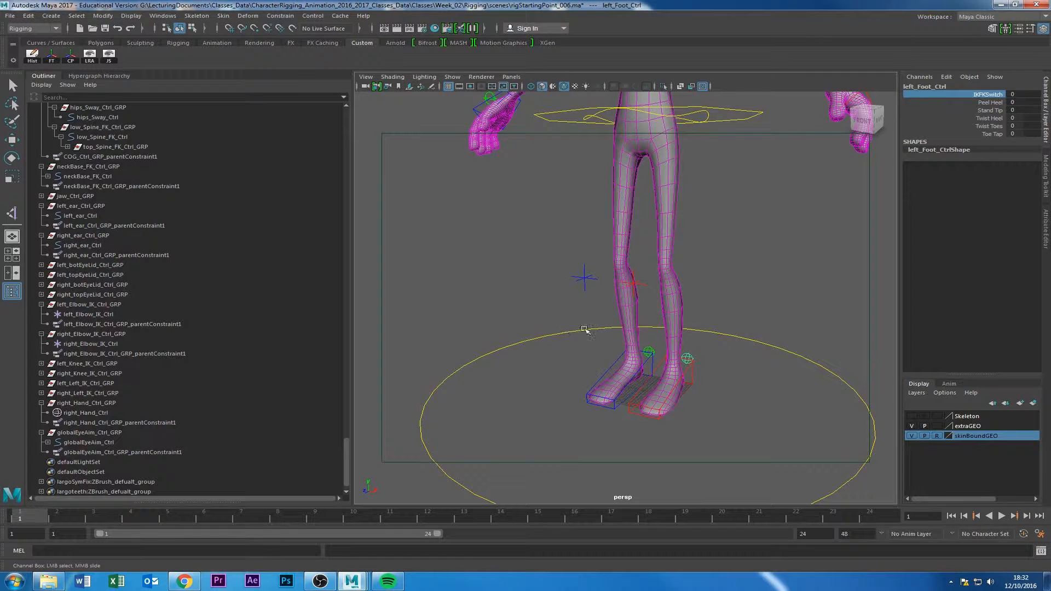
Lock and hide the Rotate X, Y, Z and Scale X, Y, Z channels of left_Knee_IK_Ctrl.
{"action": "left_click_drag", "start_coordinate": [584, 330], "coordinate": [619, 303], "text": "alt"}
{"action": "left_click", "coordinate": [558, 269]}
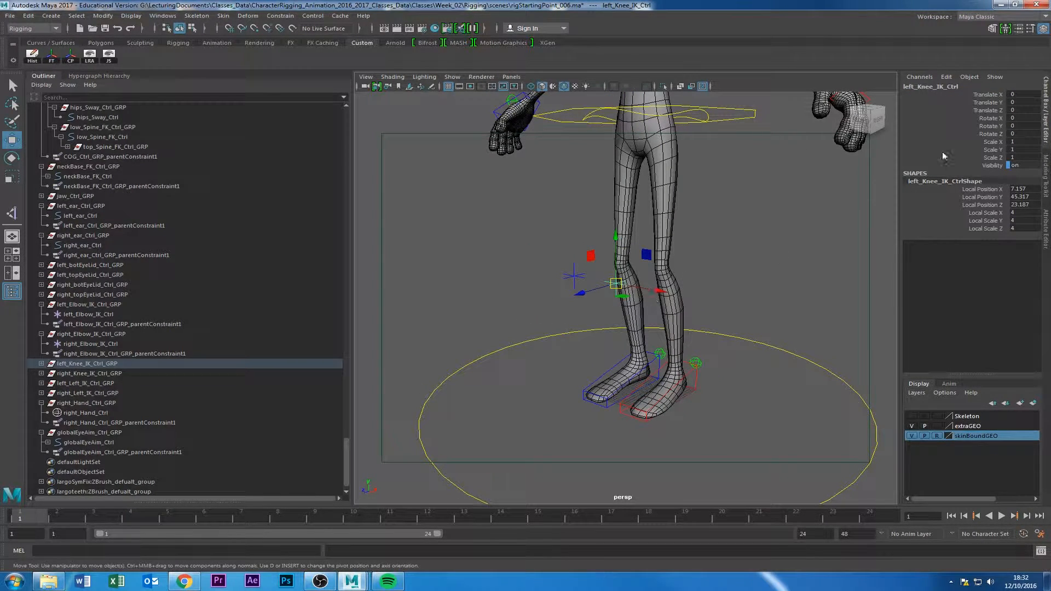
{"action": "left_click_drag", "start_coordinate": [979, 116], "coordinate": [984, 160]}
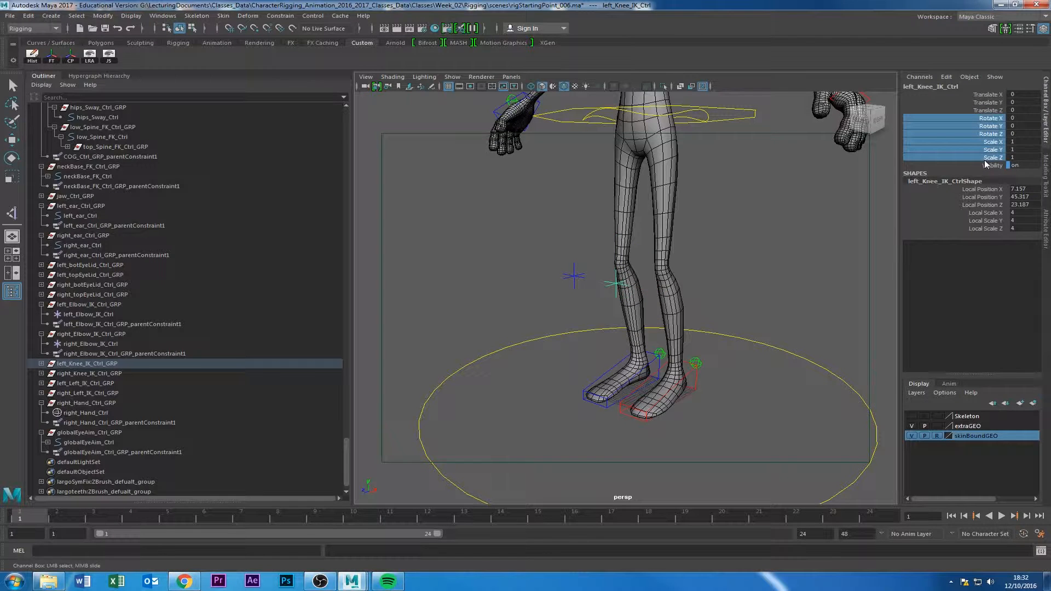
{"action": "right_click", "coordinate": [990, 150]}
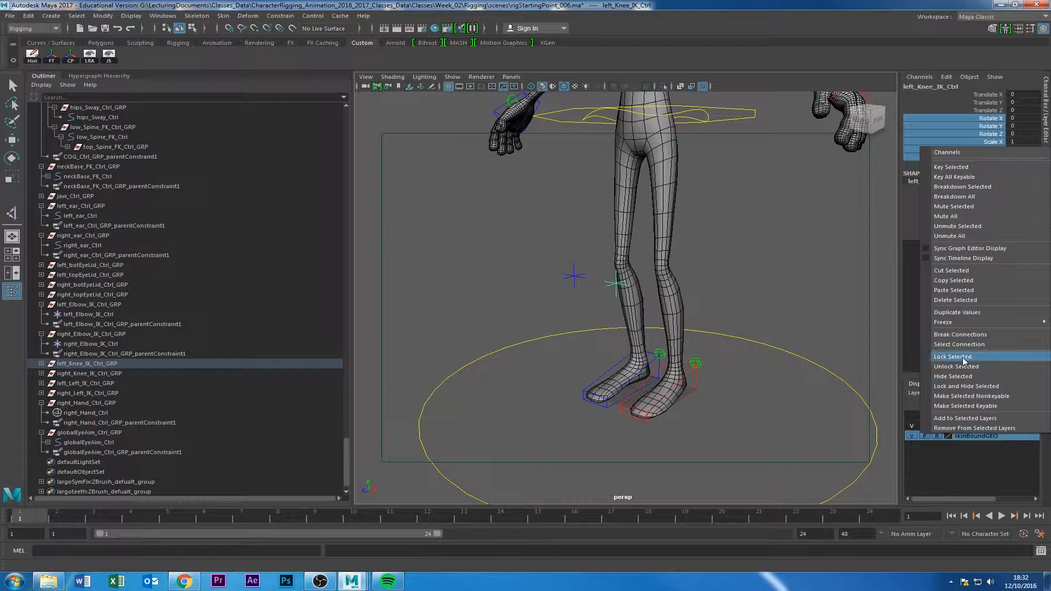
{"action": "left_click", "coordinate": [964, 361]}
{"action": "right_click", "coordinate": [985, 145]}
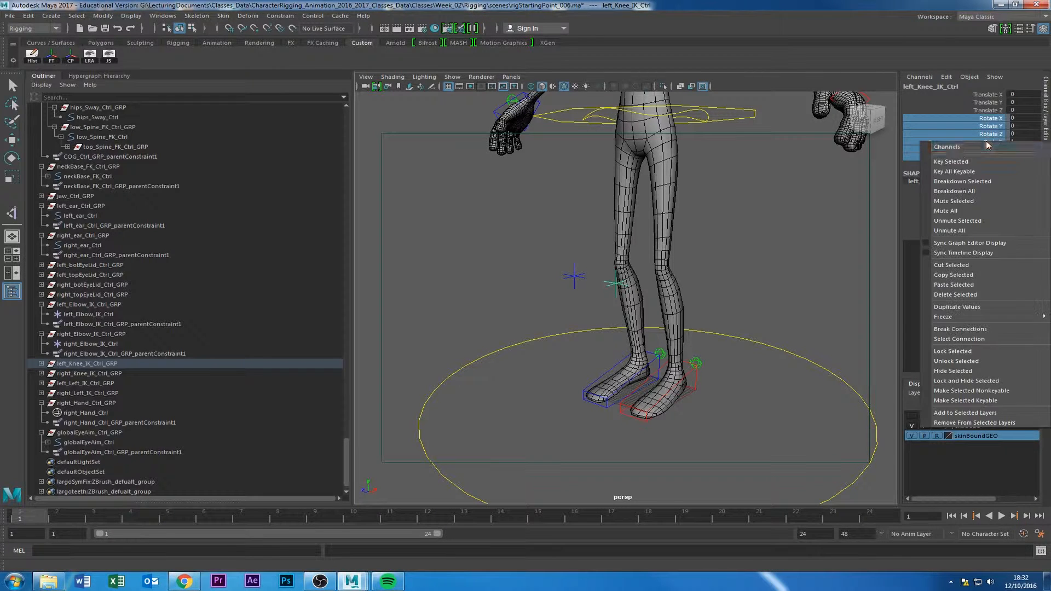
{"action": "left_click", "coordinate": [962, 373]}
{"action": "key", "text": "w"}
Hide the Visibility channel of left_Knee_IK_Ctrl and clear the selection.
{"action": "left_click_drag", "start_coordinate": [708, 284], "coordinate": [727, 371], "text": "alt"}
{"action": "scroll", "coordinate": [793, 300], "scroll_direction": "up", "scroll_amount": 3}
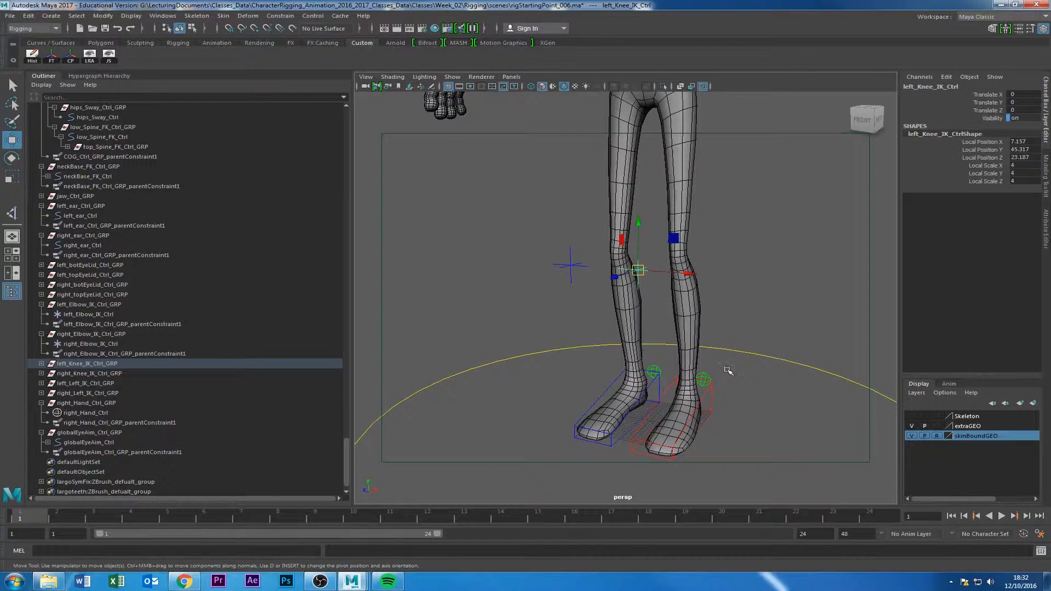
{"action": "left_click", "coordinate": [991, 118]}
{"action": "right_click", "coordinate": [990, 119]}
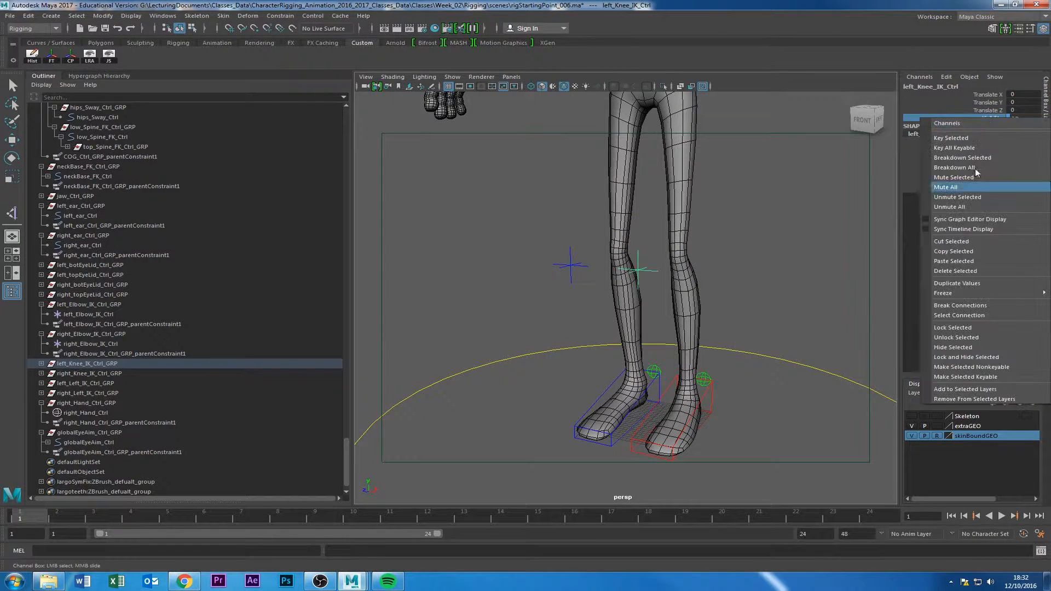
{"action": "left_click", "coordinate": [954, 347]}
{"action": "left_click", "coordinate": [728, 307]}
Switch the left leg to FK by setting left_Foot_Ctrl's IKFKSwitch to 10.
{"action": "left_click", "coordinate": [703, 378]}
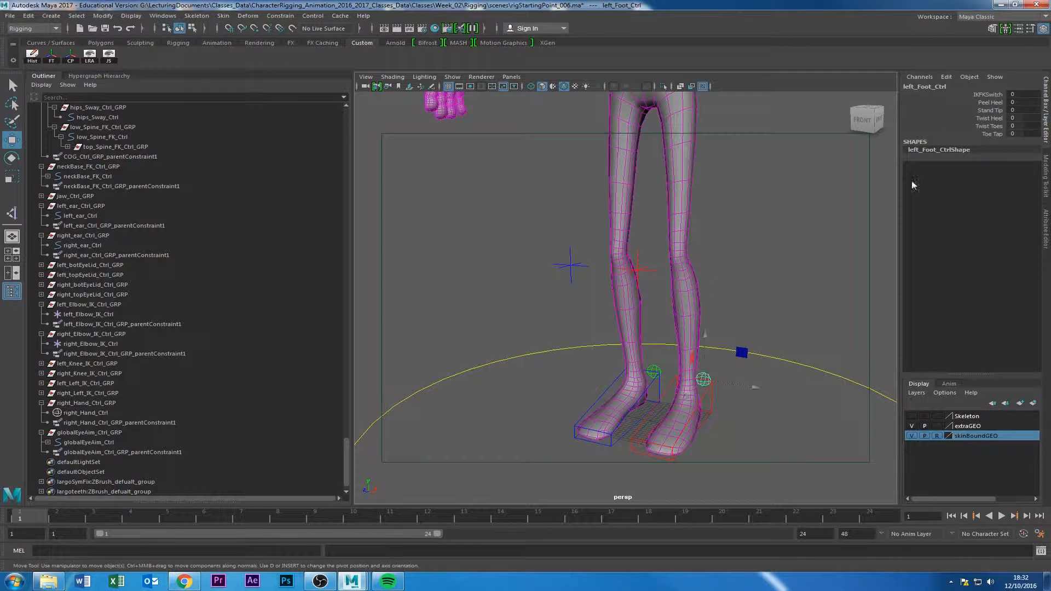
{"action": "left_click", "coordinate": [985, 94]}
{"action": "right_click_drag", "start_coordinate": [840, 215], "coordinate": [692, 223], "text": "alt"}
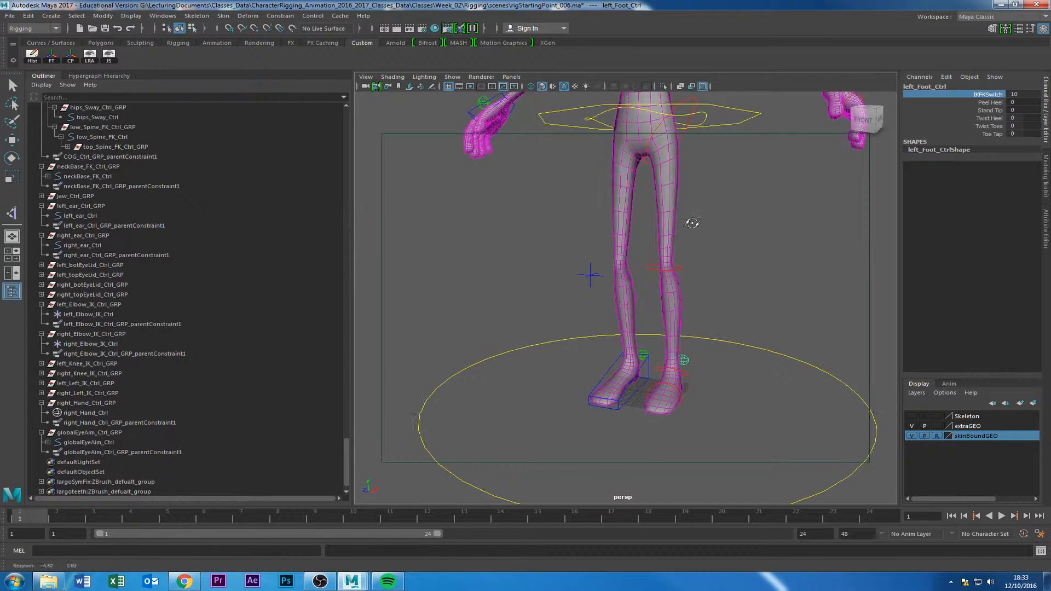
Hide the Visibility channel of the left leg's hips, knee, ankle and toes FK controls together, and clear the selection.
{"action": "left_click", "coordinate": [692, 111]}
{"action": "left_click", "coordinate": [693, 116]}
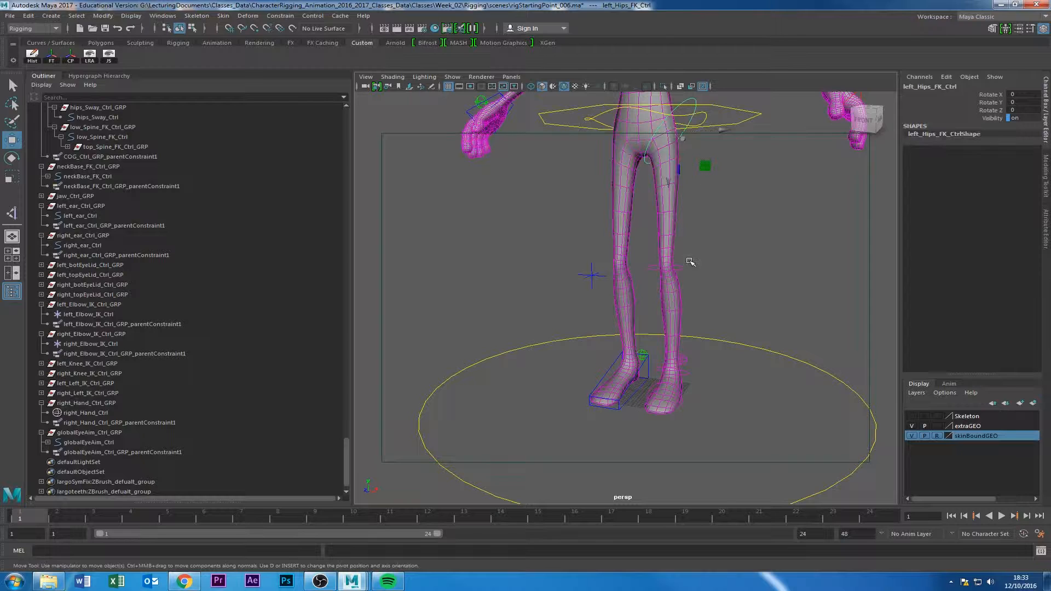
{"action": "left_click", "coordinate": [679, 271]}
{"action": "left_click", "coordinate": [685, 378]}
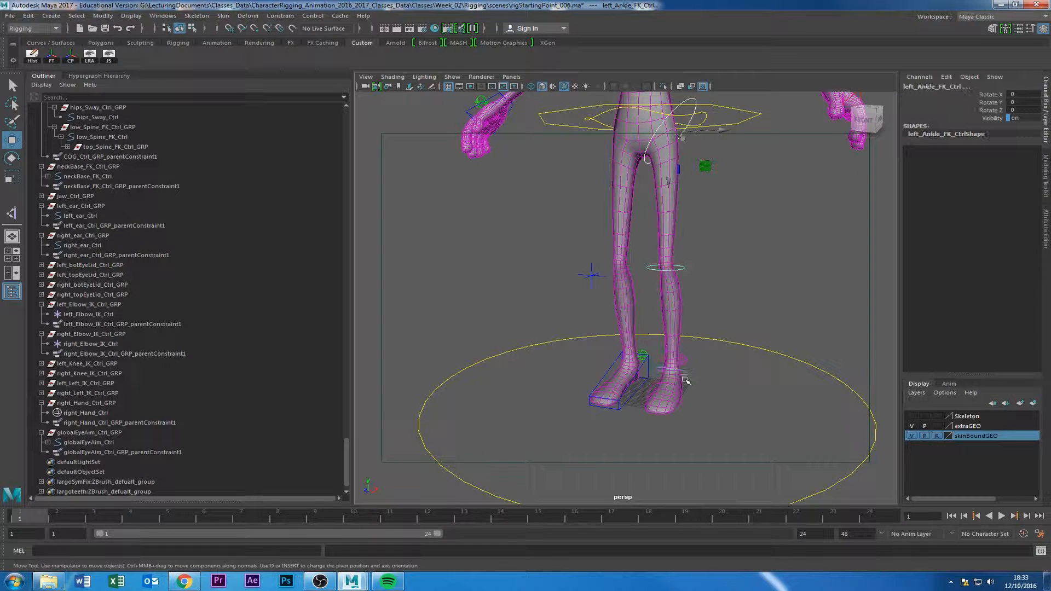
{"action": "left_click", "coordinate": [651, 389]}
{"action": "right_click", "coordinate": [988, 117]}
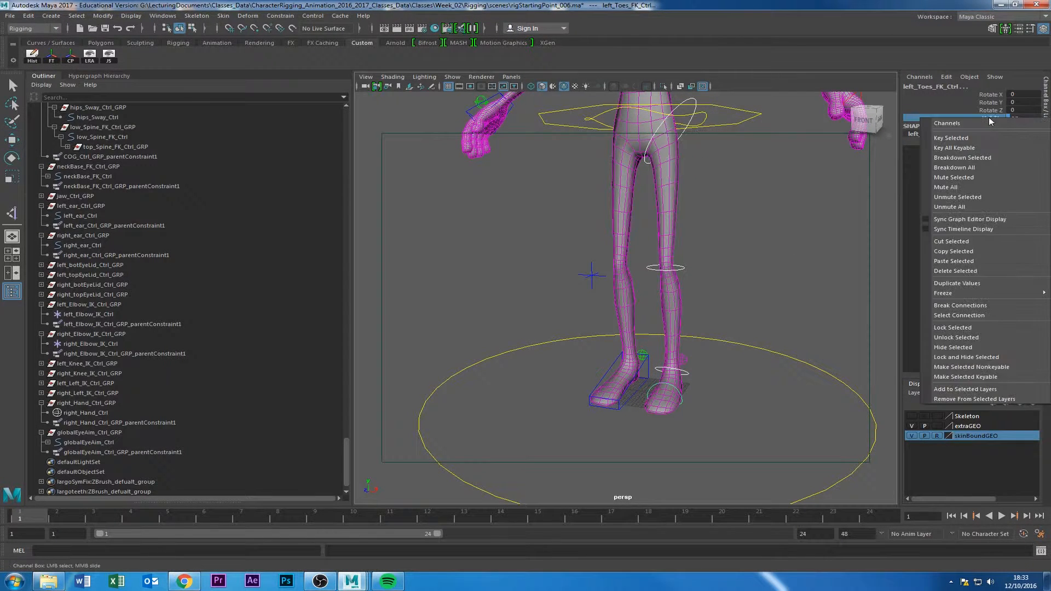
{"action": "left_click", "coordinate": [966, 348]}
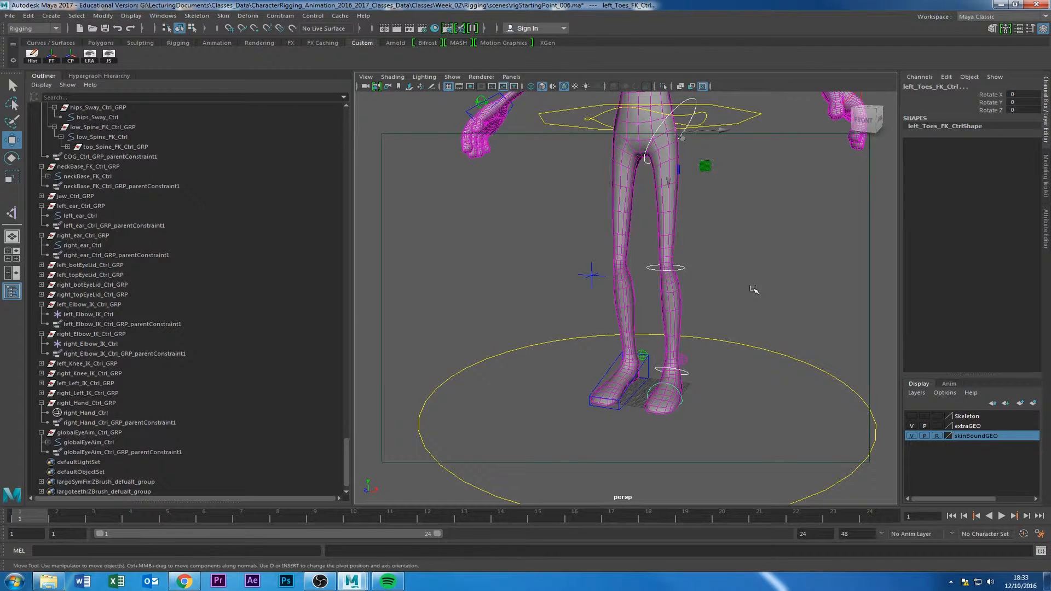
{"action": "left_click", "coordinate": [752, 286]}
Switch the left leg back to IK by setting left_Foot_Ctrl's IKFKSwitch to 0.
{"action": "left_click_drag", "start_coordinate": [815, 231], "coordinate": [712, 291], "text": "alt"}
{"action": "left_click", "coordinate": [693, 353]}
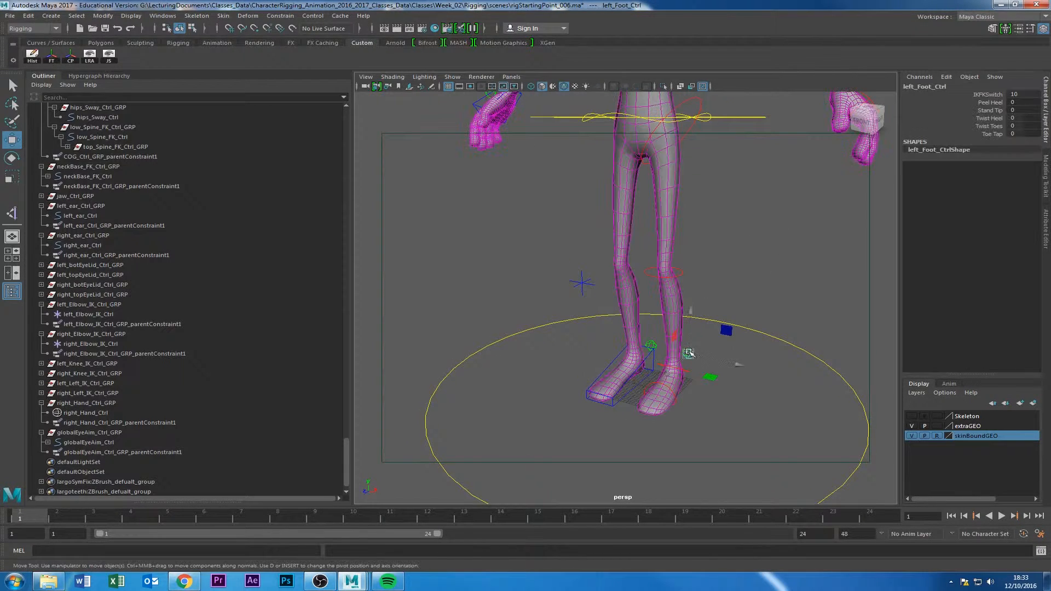
{"action": "middle_click_drag", "start_coordinate": [798, 453], "coordinate": [801, 424], "text": "alt"}
{"action": "left_click", "coordinate": [683, 354]}
{"action": "left_click", "coordinate": [692, 327]}
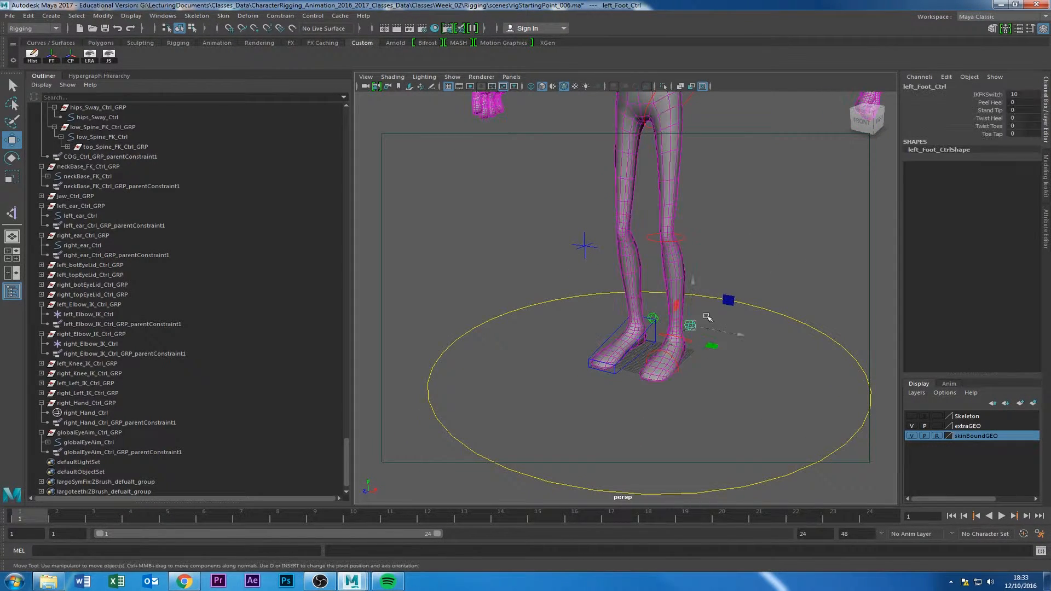
{"action": "left_click", "coordinate": [981, 94]}
{"action": "middle_click_drag", "start_coordinate": [793, 237], "coordinate": [600, 408]}
Select COG_Ctrl, the large control around the character's hips.
{"action": "scroll", "coordinate": [600, 409], "scroll_direction": "down", "scroll_amount": 3}
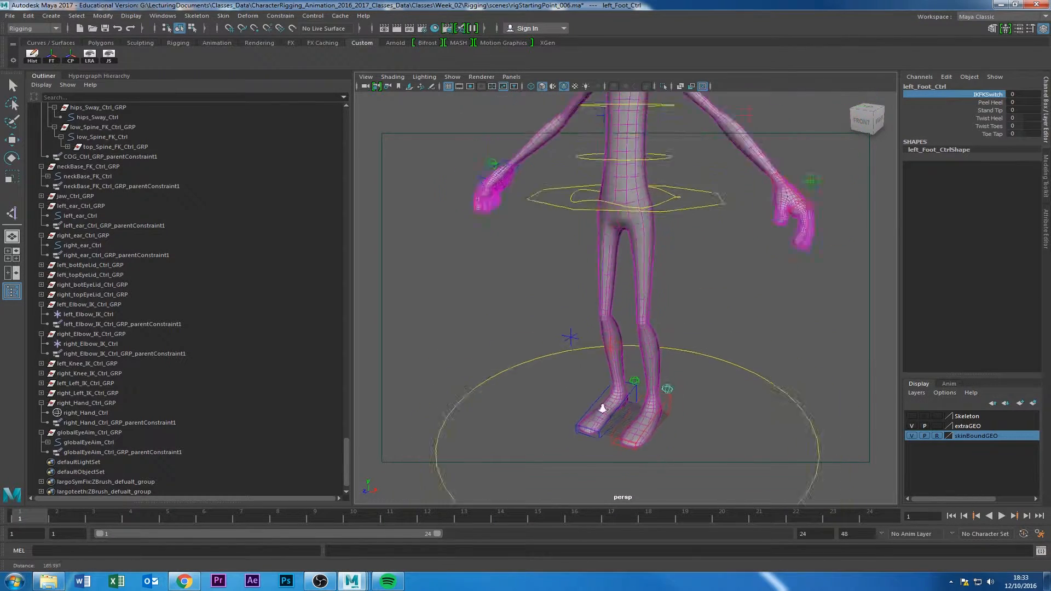
{"action": "left_click_drag", "start_coordinate": [569, 406], "coordinate": [646, 381], "text": "alt"}
{"action": "right_click_drag", "start_coordinate": [645, 380], "coordinate": [705, 362], "text": "alt"}
{"action": "mouse_move", "coordinate": [705, 362]}
{"action": "left_mouse_down", "text": "alt"}
{"action": "mouse_move", "coordinate": [659, 342]}
{"action": "mouse_move", "coordinate": [715, 317]}
{"action": "mouse_move", "coordinate": [715, 297]}
{"action": "mouse_move", "coordinate": [695, 365]}
{"action": "left_mouse_up", "text": "alt"}
{"action": "left_click", "coordinate": [641, 327]}
{"action": "key", "text": "w"}
{"action": "middle_click_drag", "start_coordinate": [696, 366], "coordinate": [696, 380], "text": "alt"}
{"action": "left_click", "coordinate": [706, 259]}
{"action": "left_click_drag", "start_coordinate": [679, 307], "coordinate": [690, 317], "text": "alt"}
{"action": "middle_click_drag", "start_coordinate": [689, 317], "coordinate": [685, 365], "text": "alt"}
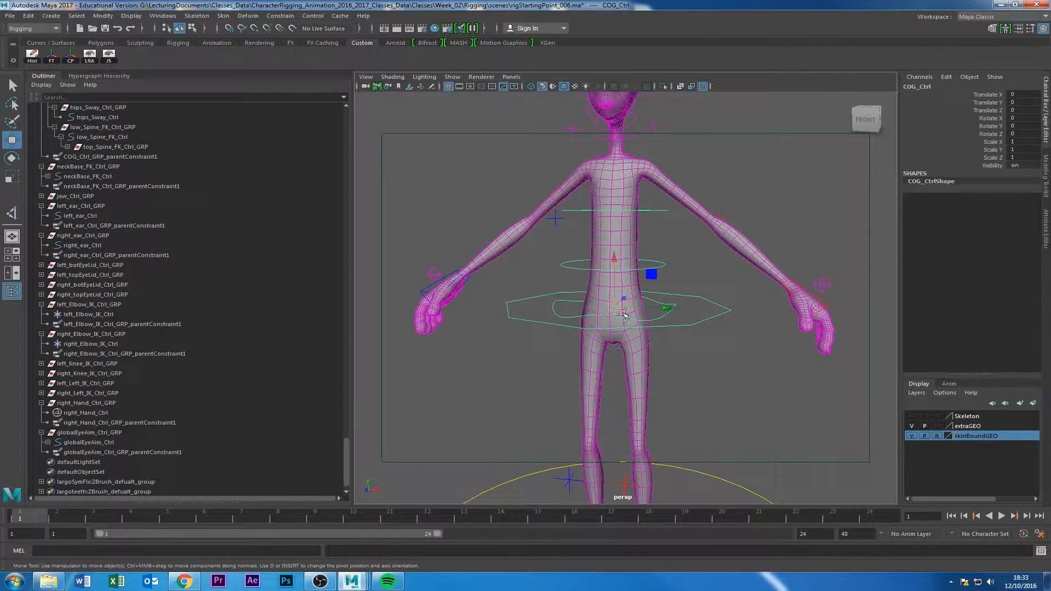
Try moving and rotating the body with COG_Ctrl, and undo both transformations.
{"action": "left_click_drag", "start_coordinate": [623, 313], "coordinate": [650, 338]}
{"action": "key", "text": "e"}
{"action": "key", "text": "ctrl+z"}
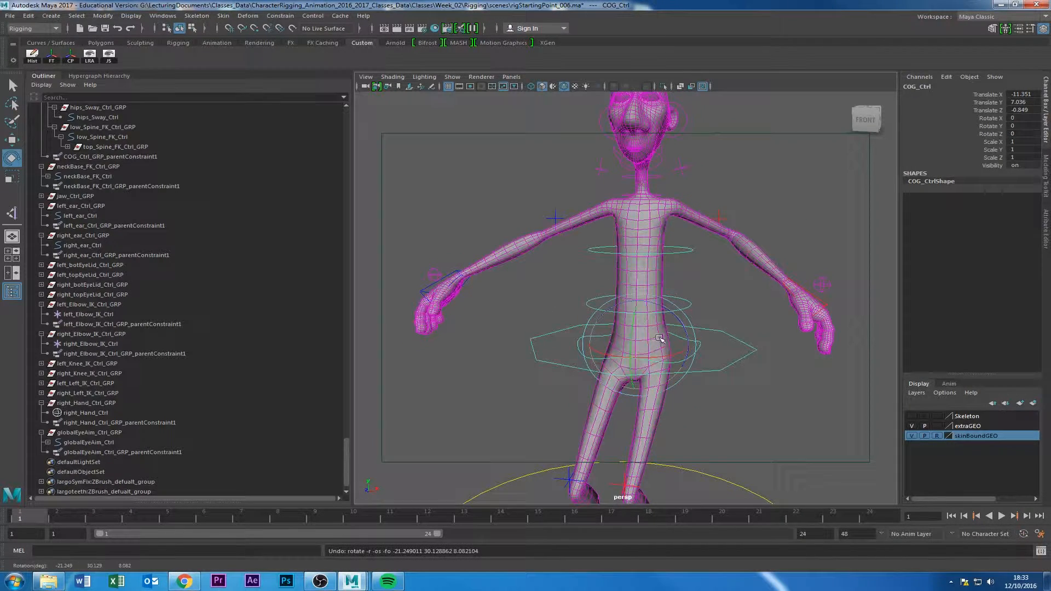
{"action": "key", "text": "ctrl+z"}
Lock and hide the Scale X, Y, Z channels of COG_Ctrl and hide its Visibility channel.
{"action": "left_click_drag", "start_coordinate": [995, 143], "coordinate": [991, 160]}
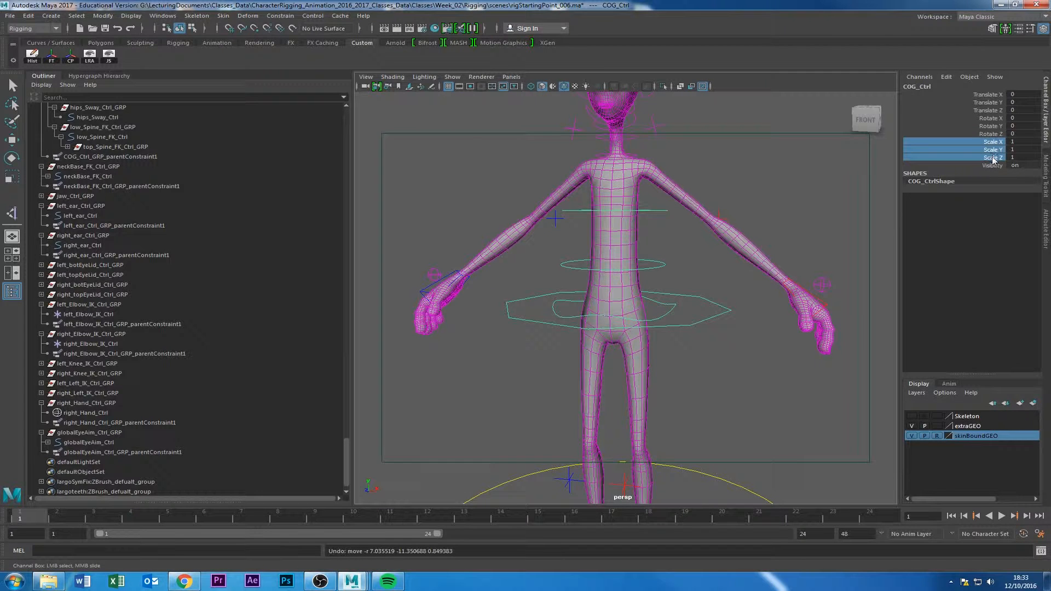
{"action": "right_click", "coordinate": [985, 156]}
{"action": "left_click", "coordinate": [940, 404]}
{"action": "key", "text": "e"}
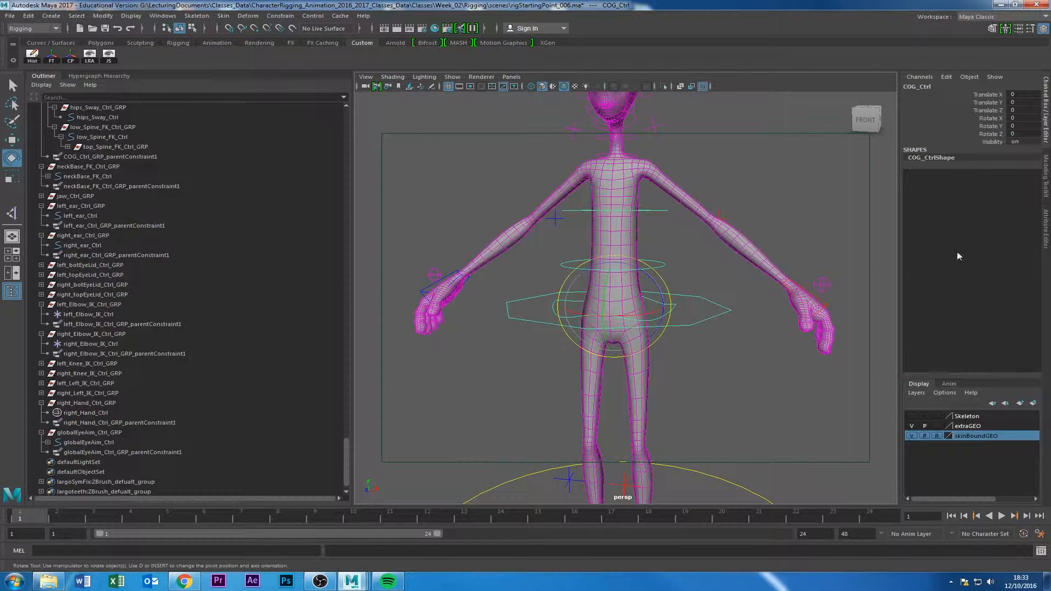
{"action": "left_click", "coordinate": [992, 142]}
{"action": "right_click", "coordinate": [992, 142]}
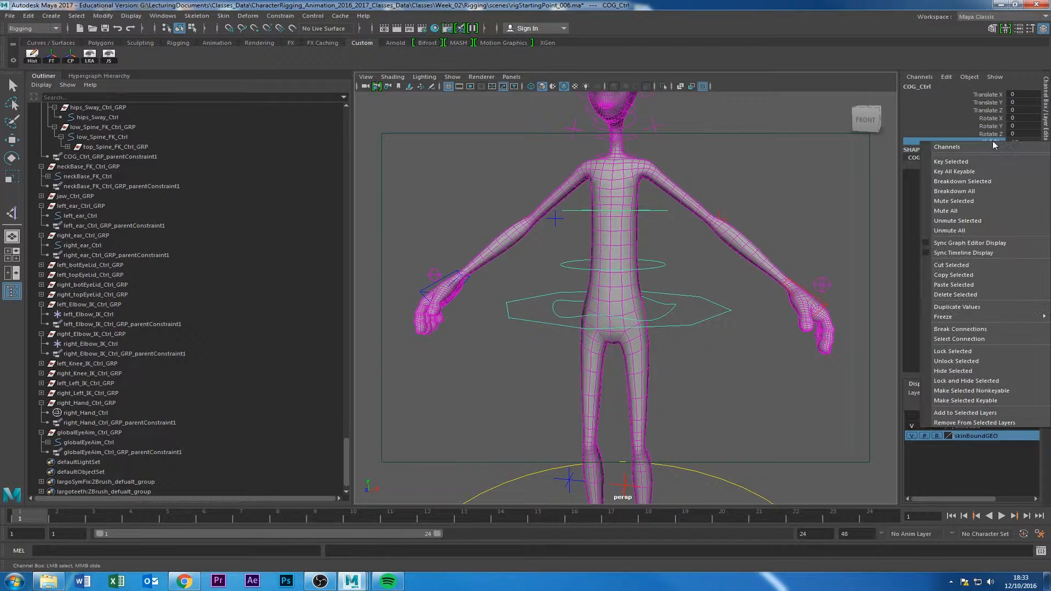
{"action": "left_click", "coordinate": [953, 371]}
{"action": "key", "text": "e"}
Try rotating hips_Sway_Ctrl, undo the rotation, and lock and hide its Translate X, Y, Z channels.
{"action": "scroll", "coordinate": [678, 284], "scroll_direction": "up", "scroll_amount": 5}
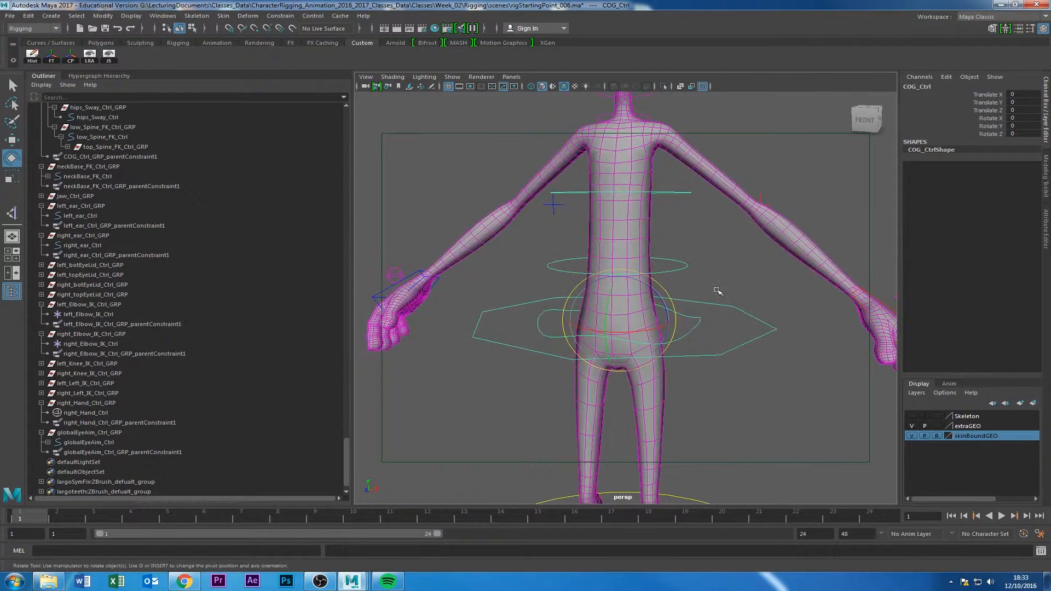
{"action": "left_click_drag", "start_coordinate": [718, 291], "coordinate": [694, 327]}
{"action": "mouse_move", "coordinate": [640, 300]}
{"action": "left_mouse_down"}
{"action": "mouse_move", "coordinate": [632, 294]}
{"action": "mouse_move", "coordinate": [654, 297]}
{"action": "left_mouse_up"}
{"action": "key", "text": "ctrl+z"}
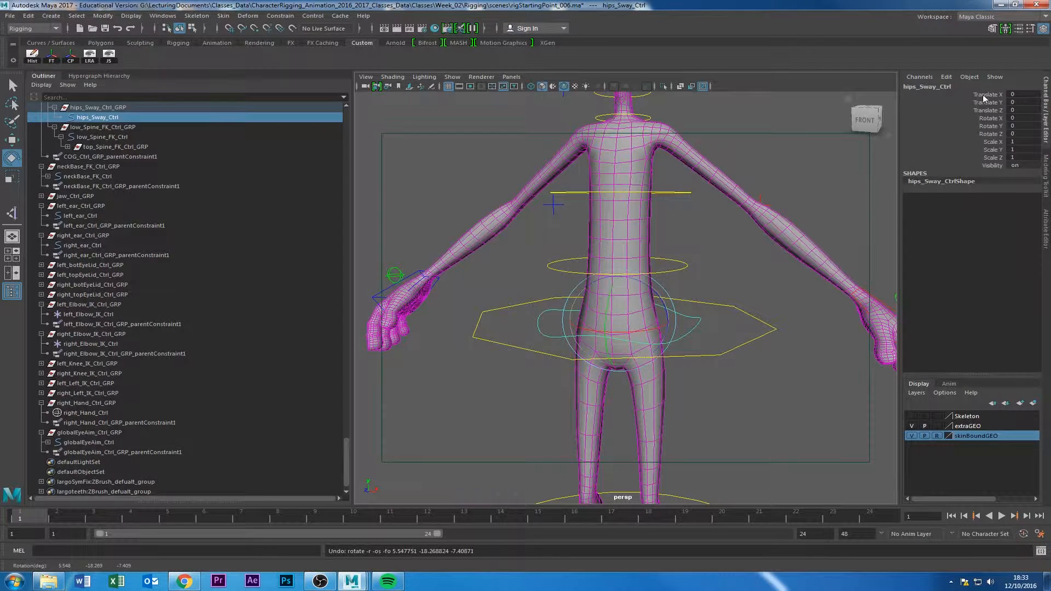
{"action": "left_click_drag", "start_coordinate": [983, 98], "coordinate": [992, 133]}
{"action": "right_click", "coordinate": [985, 111]}
{"action": "left_click", "coordinate": [952, 351]}
Lock and hide the Scale X, Y, Z channels of hips_Sway_Ctrl and hide its Visibility channel.
{"action": "right_click", "coordinate": [993, 132]}
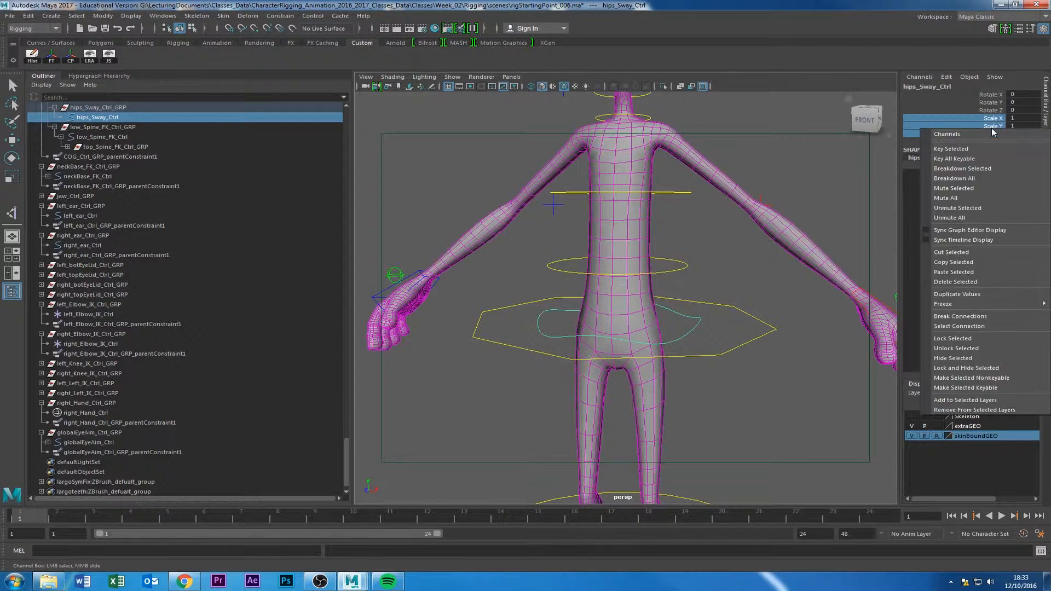
{"action": "left_click", "coordinate": [957, 368]}
{"action": "left_click", "coordinate": [990, 120]}
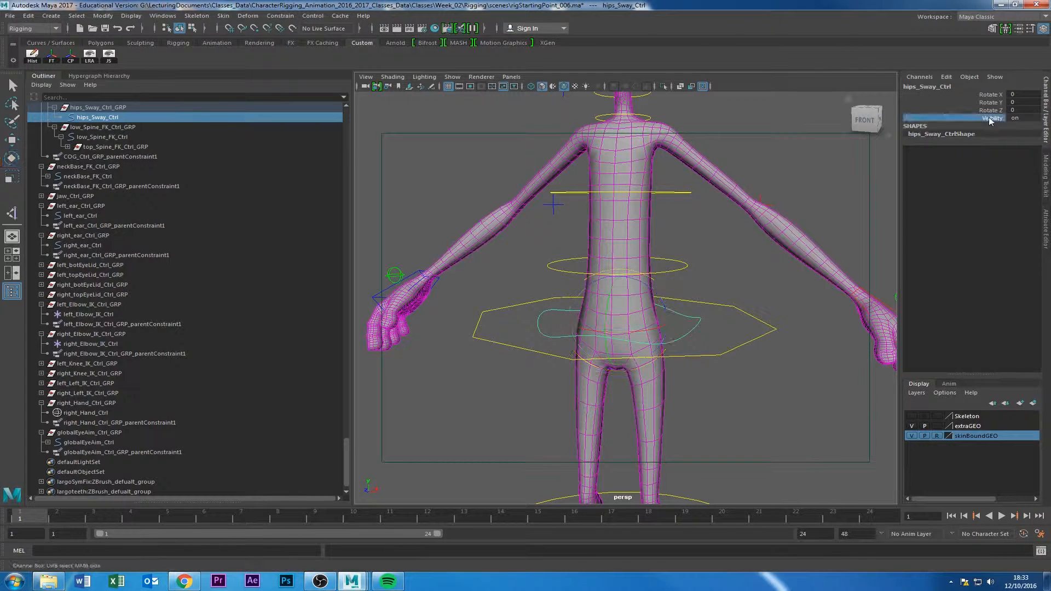
{"action": "right_click", "coordinate": [991, 120]}
{"action": "left_click", "coordinate": [969, 353]}
{"action": "key", "text": "e"}
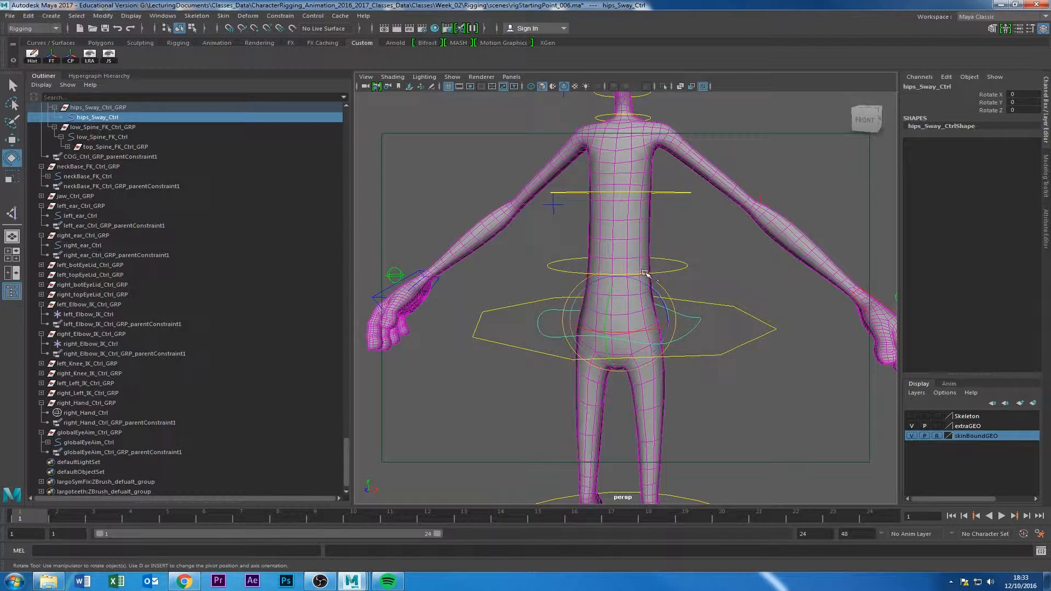
Lock and hide the Translate X, Y, Z channels of low_Spine_FK_Ctrl.
{"action": "left_click", "coordinate": [689, 265]}
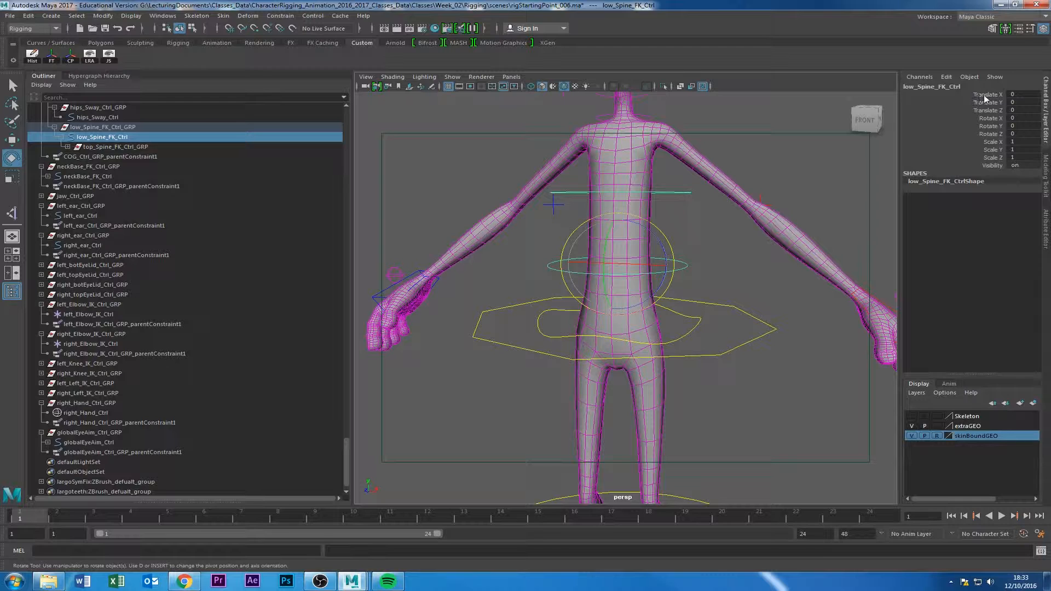
{"action": "left_click_drag", "start_coordinate": [984, 94], "coordinate": [991, 133]}
{"action": "right_click", "coordinate": [990, 109]}
{"action": "left_click", "coordinate": [964, 347]}
Lock and hide the Scale X, Y, Z channels of low_Spine_FK_Ctrl and hide its Visibility channel.
{"action": "right_click", "coordinate": [991, 134]}
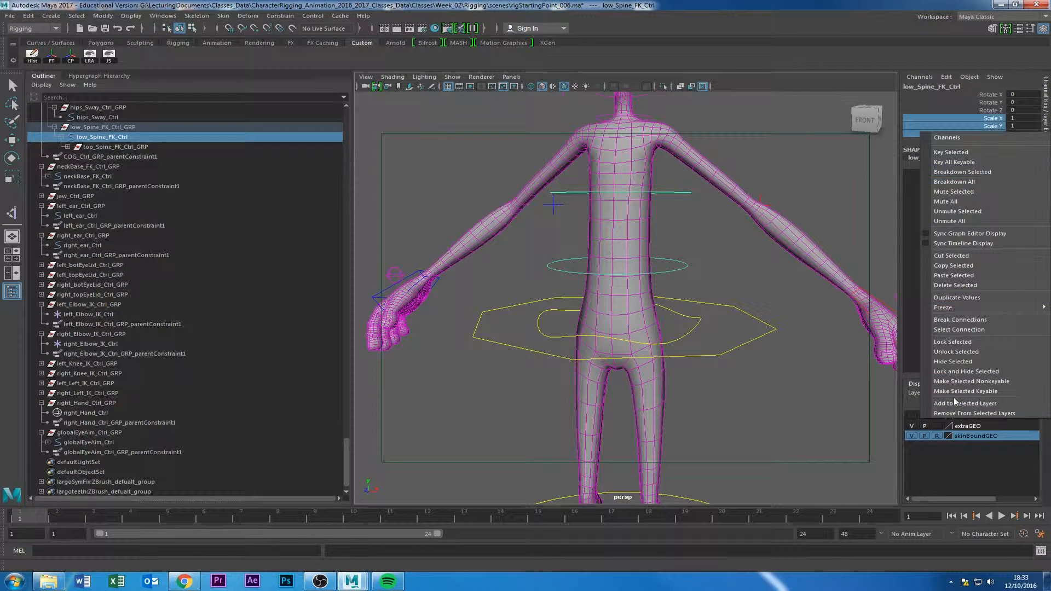
{"action": "left_click", "coordinate": [961, 372]}
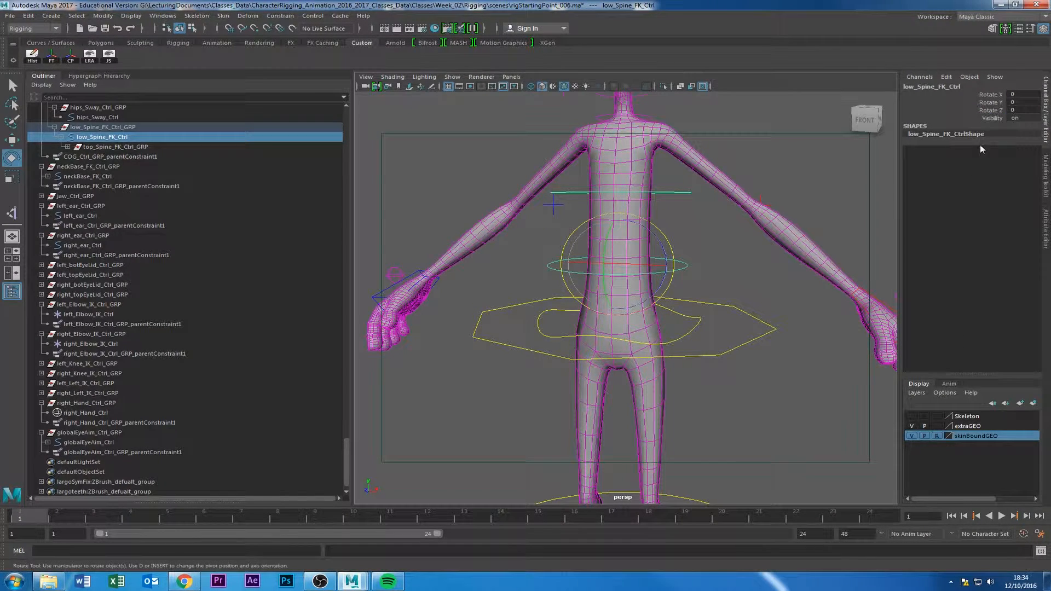
{"action": "left_click", "coordinate": [989, 118]}
{"action": "right_click", "coordinate": [990, 118]}
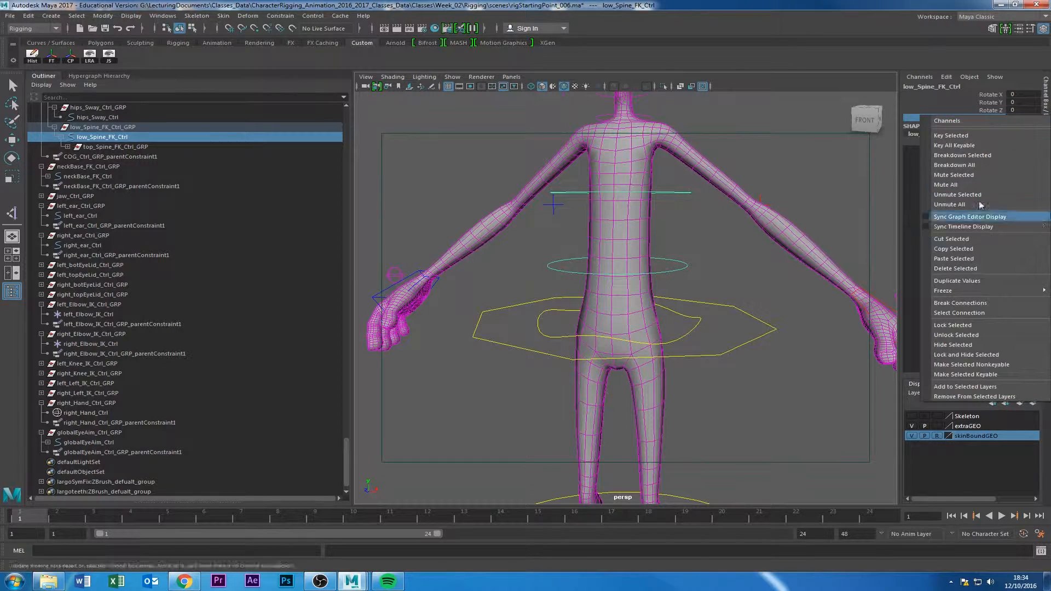
{"action": "left_click", "coordinate": [959, 353]}
{"action": "key", "text": "e"}
Lock and hide the Translate X, Y, Z channels of top_Spine_FK_Ctrl.
{"action": "middle_click_drag", "start_coordinate": [680, 209], "coordinate": [682, 253], "text": "alt"}
{"action": "left_click_drag", "start_coordinate": [679, 220], "coordinate": [685, 244]}
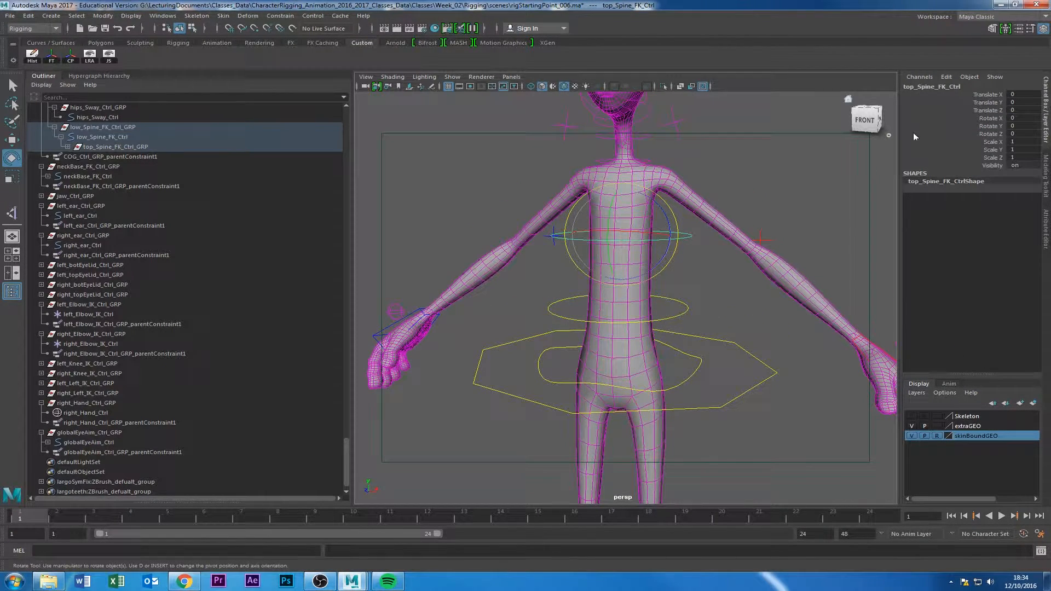
{"action": "left_click_drag", "start_coordinate": [985, 94], "coordinate": [980, 111]}
{"action": "right_click", "coordinate": [980, 110]}
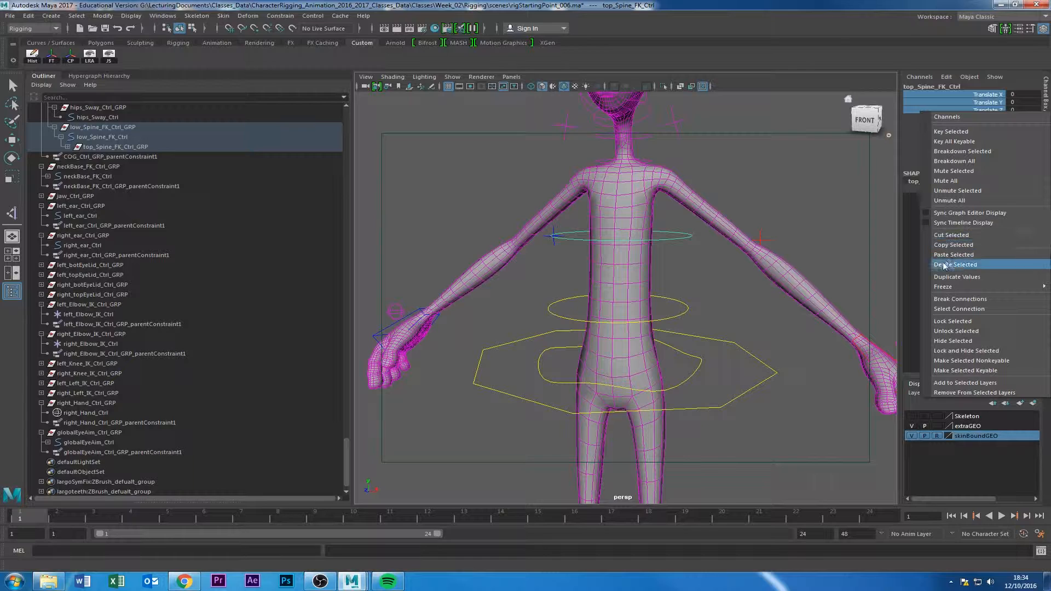
{"action": "left_click", "coordinate": [958, 350]}
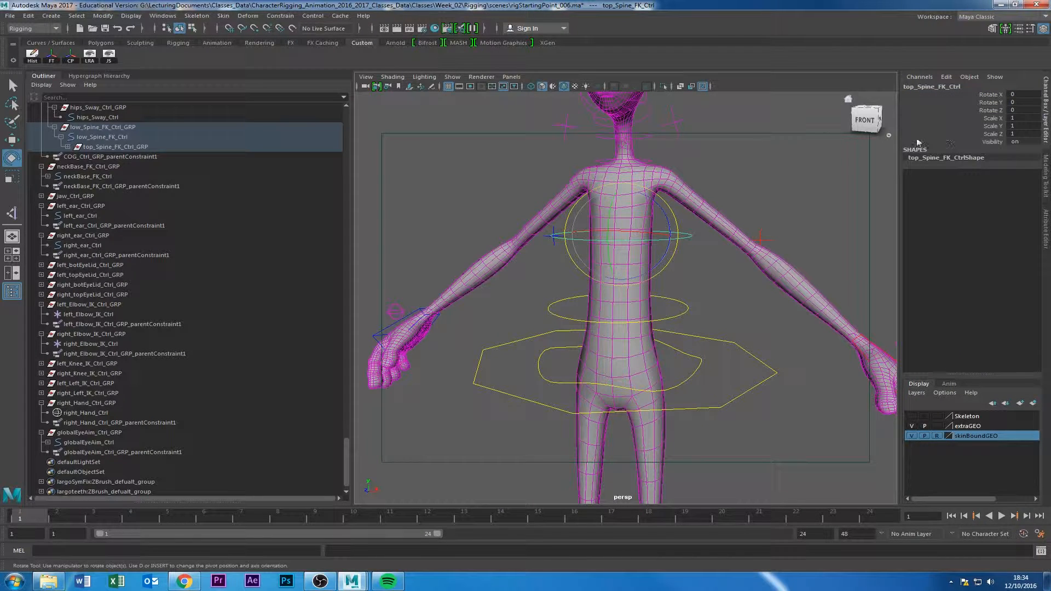
Lock and hide the Scale X, Y, Z channels of top_Spine_FK_Ctrl and hide its Visibility channel.
{"action": "left_click_drag", "start_coordinate": [991, 119], "coordinate": [992, 142]}
{"action": "right_click", "coordinate": [991, 143]}
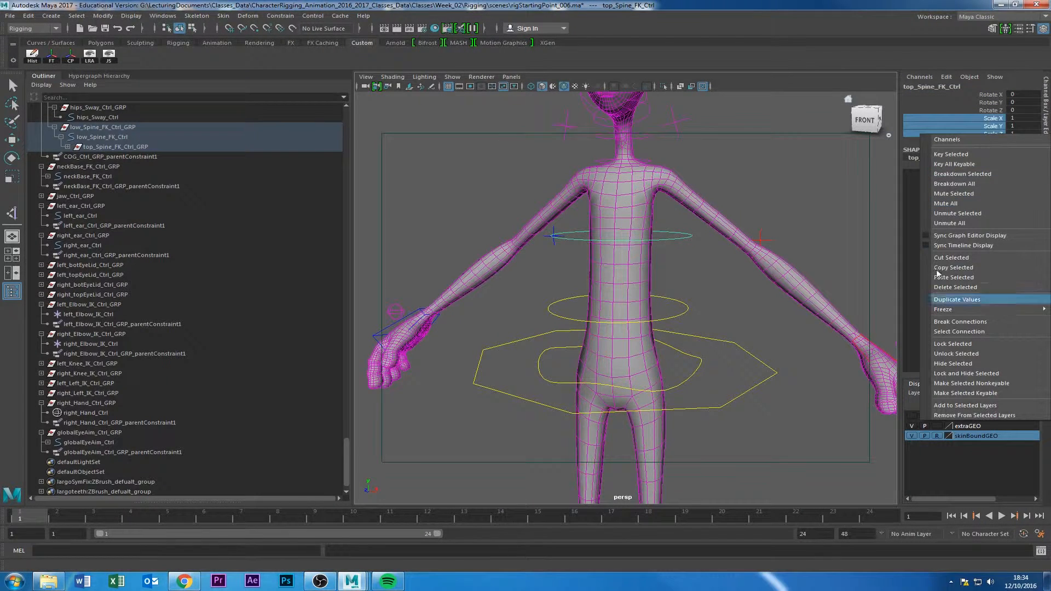
{"action": "left_click", "coordinate": [957, 373]}
{"action": "left_click", "coordinate": [991, 118]}
{"action": "right_click", "coordinate": [991, 118]}
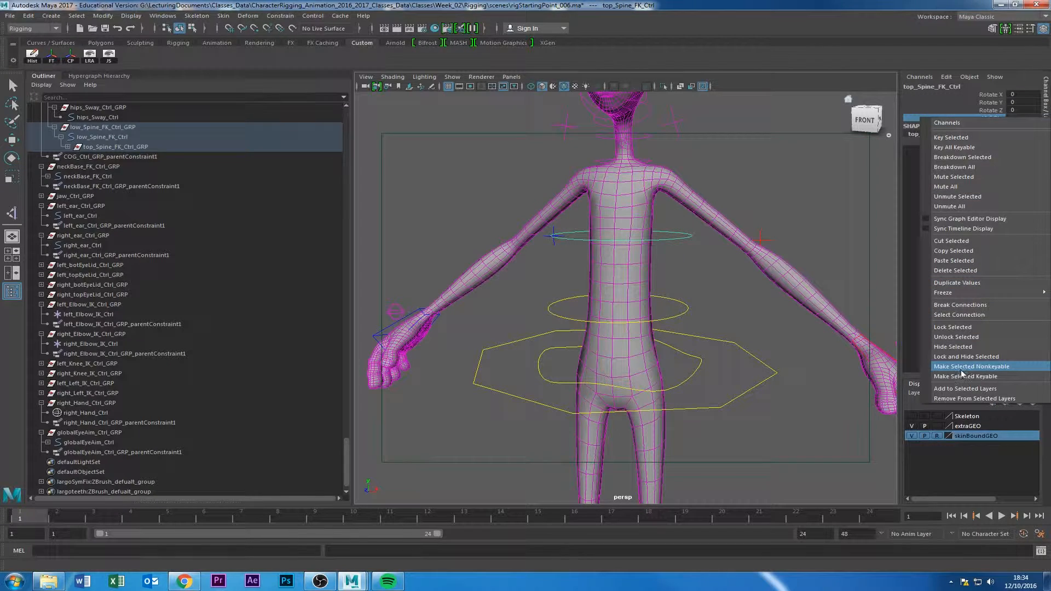
{"action": "left_click", "coordinate": [953, 347]}
{"action": "key", "text": "e"}
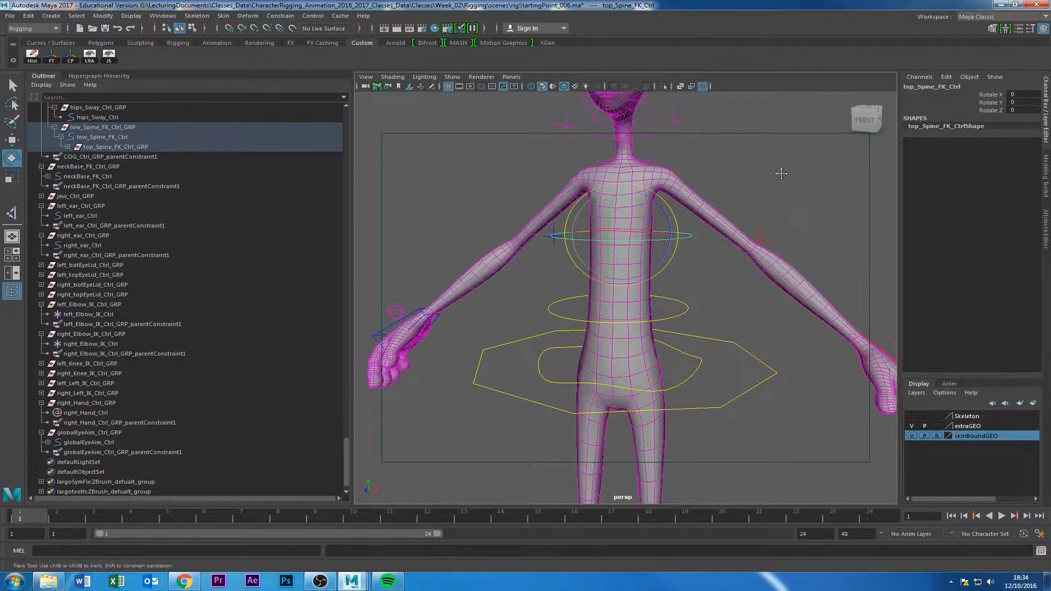
Select left_Arm_IK_Ctrl at the left hand and lock and hide its Scale X, Y, Z channels.
{"action": "right_click_drag", "start_coordinate": [781, 173], "coordinate": [684, 195], "text": "alt"}
{"action": "left_click_drag", "start_coordinate": [685, 195], "coordinate": [715, 209], "text": "alt"}
{"action": "right_click_drag", "start_coordinate": [715, 208], "coordinate": [625, 203], "text": "alt"}
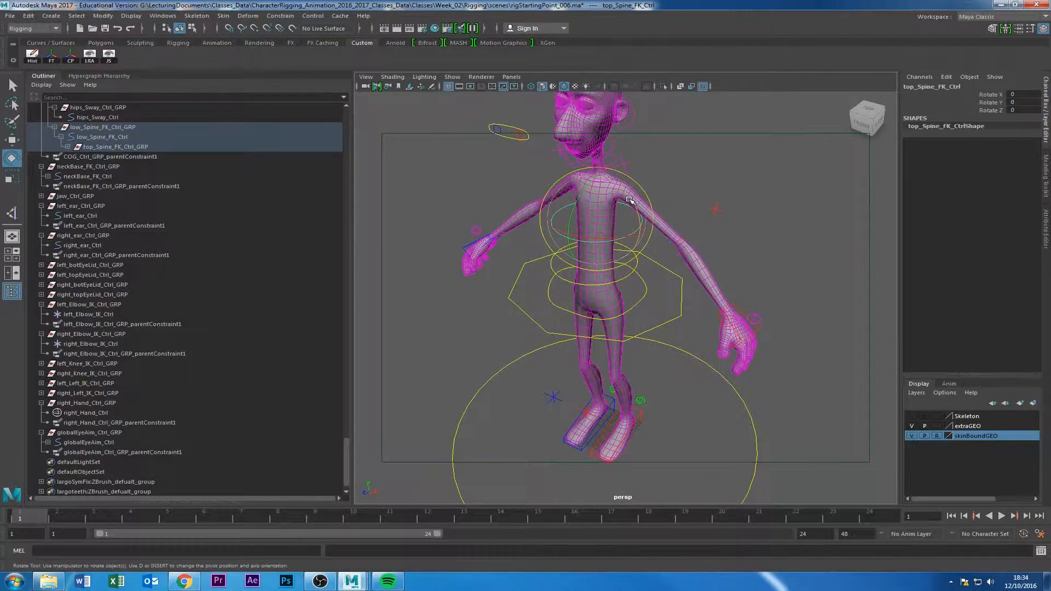
{"action": "left_click", "coordinate": [728, 268]}
{"action": "left_click_drag", "start_coordinate": [729, 289], "coordinate": [767, 291], "text": "alt"}
{"action": "middle_click_drag", "start_coordinate": [767, 291], "coordinate": [706, 251], "text": "alt"}
{"action": "right_click_drag", "start_coordinate": [706, 251], "coordinate": [770, 274], "text": "alt"}
{"action": "left_click", "coordinate": [766, 215]}
{"action": "left_click_drag", "start_coordinate": [775, 252], "coordinate": [779, 229], "text": "alt"}
{"action": "left_click", "coordinate": [794, 282]}
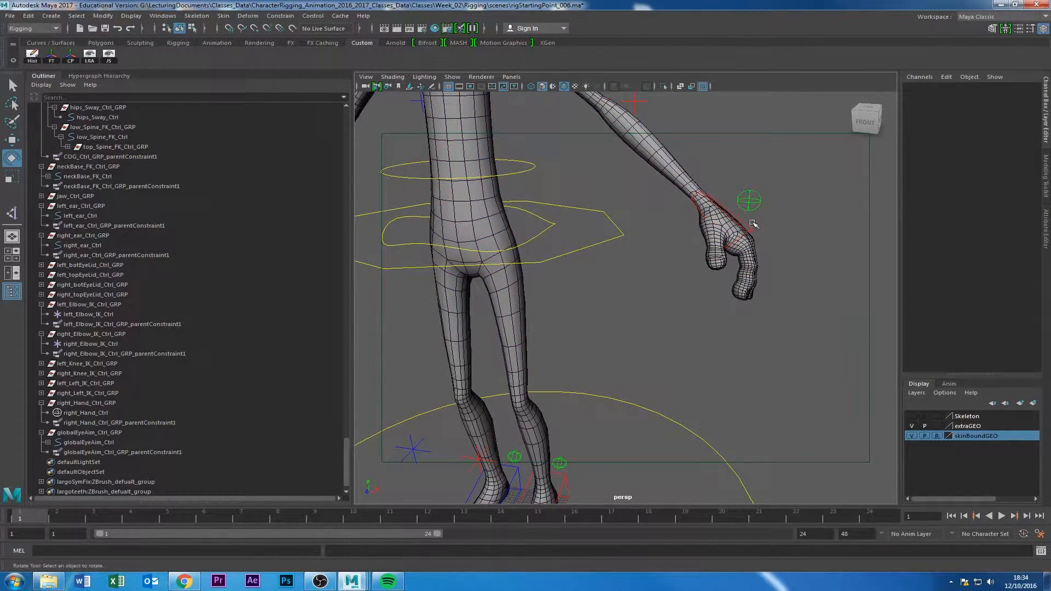
{"action": "left_click", "coordinate": [751, 228]}
{"action": "key", "text": "w"}
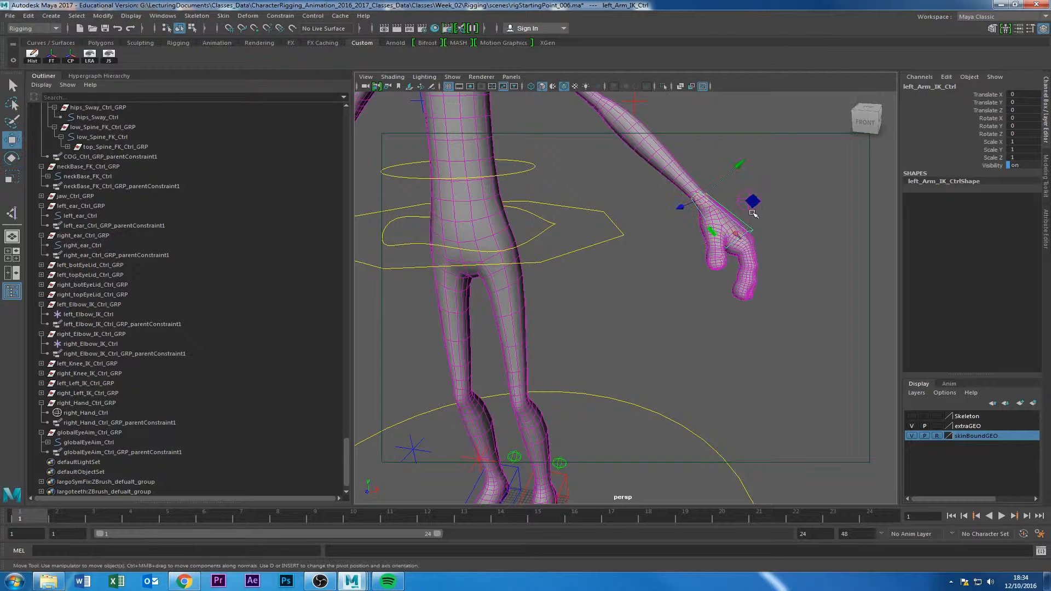
{"action": "left_click_drag", "start_coordinate": [991, 142], "coordinate": [990, 157]}
{"action": "right_click", "coordinate": [979, 153]}
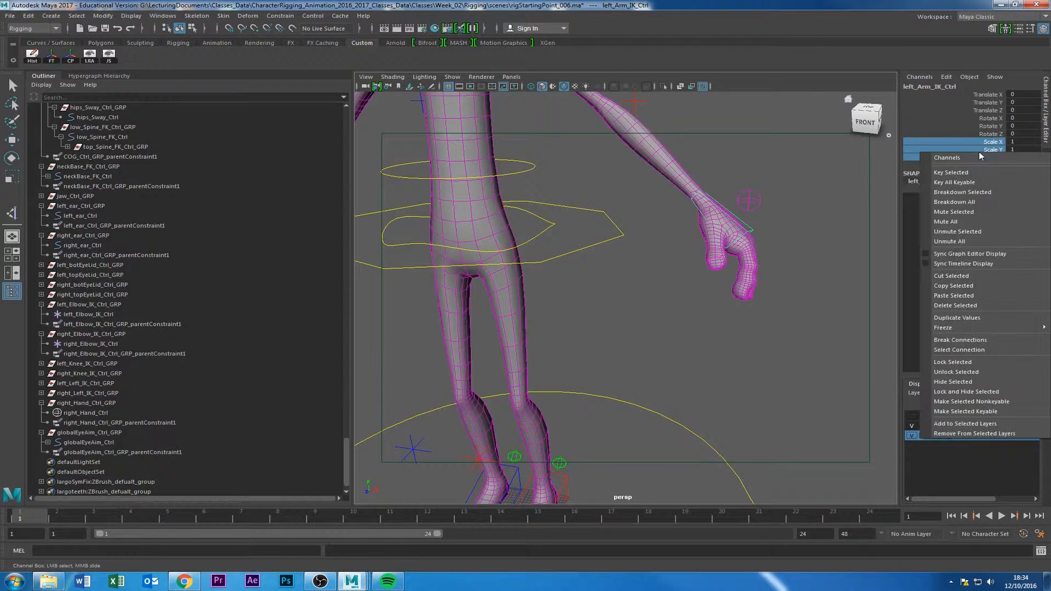
{"action": "left_click", "coordinate": [941, 394]}
Hide the Visibility channel of left_Arm_IK_Ctrl.
{"action": "left_click", "coordinate": [980, 141]}
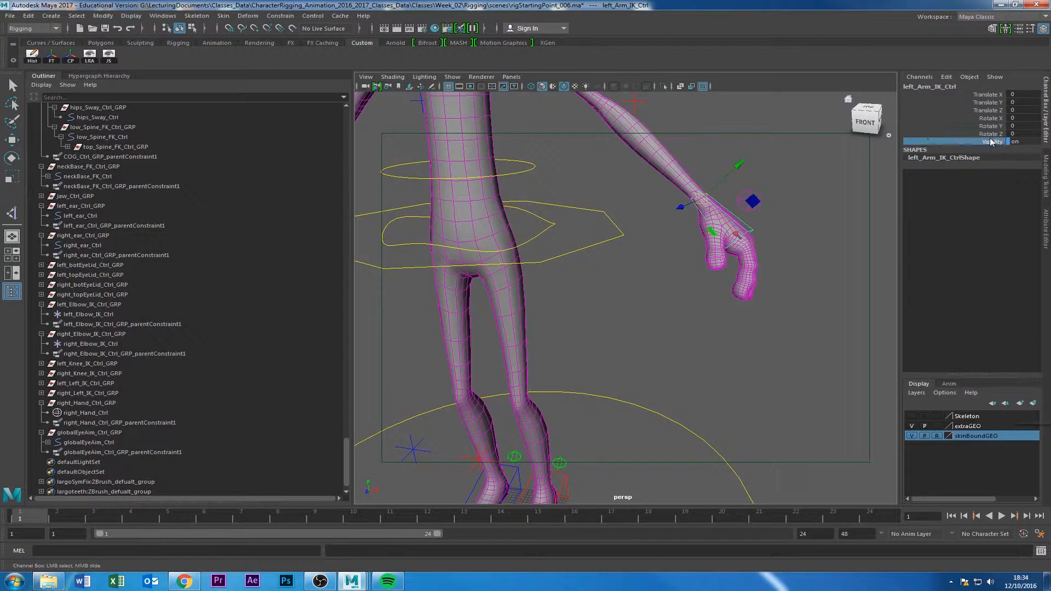
{"action": "right_click", "coordinate": [980, 142]}
{"action": "left_click", "coordinate": [948, 371]}
Examine the controls around the character's left hand and arm from several angles.
{"action": "middle_click_drag", "start_coordinate": [771, 237], "coordinate": [774, 283], "text": "alt"}
{"action": "right_click_drag", "start_coordinate": [775, 284], "coordinate": [819, 293], "text": "alt"}
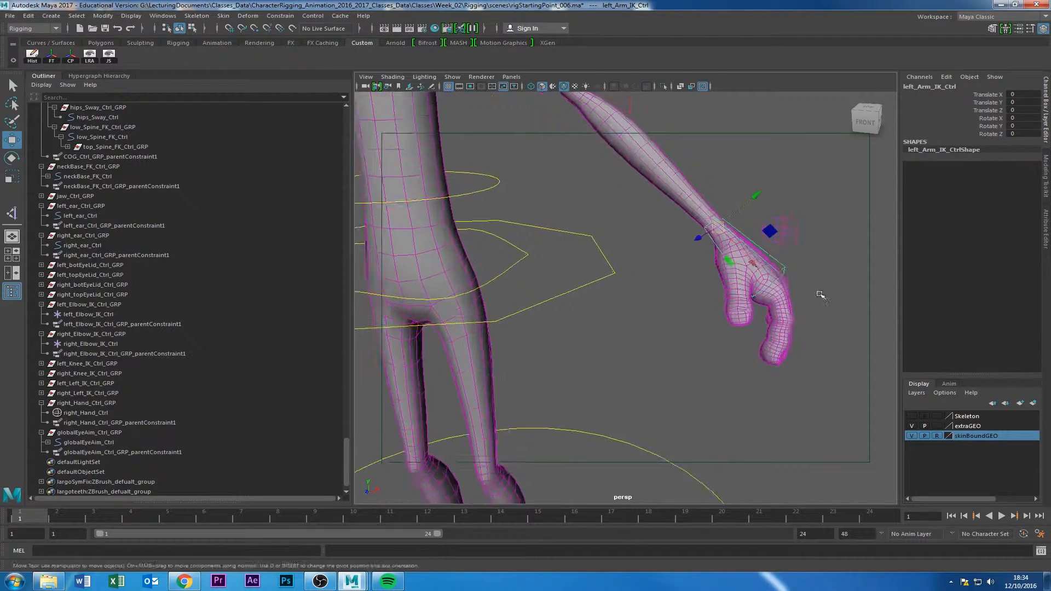
{"action": "left_click_drag", "start_coordinate": [819, 293], "coordinate": [776, 274], "text": "alt"}
{"action": "left_click", "coordinate": [812, 256]}
{"action": "left_click", "coordinate": [790, 238]}
{"action": "left_click", "coordinate": [812, 265]}
{"action": "left_click", "coordinate": [768, 263]}
{"action": "right_click_drag", "start_coordinate": [776, 273], "coordinate": [695, 269], "text": "alt"}
{"action": "middle_click_drag", "start_coordinate": [695, 268], "coordinate": [677, 288], "text": "alt"}
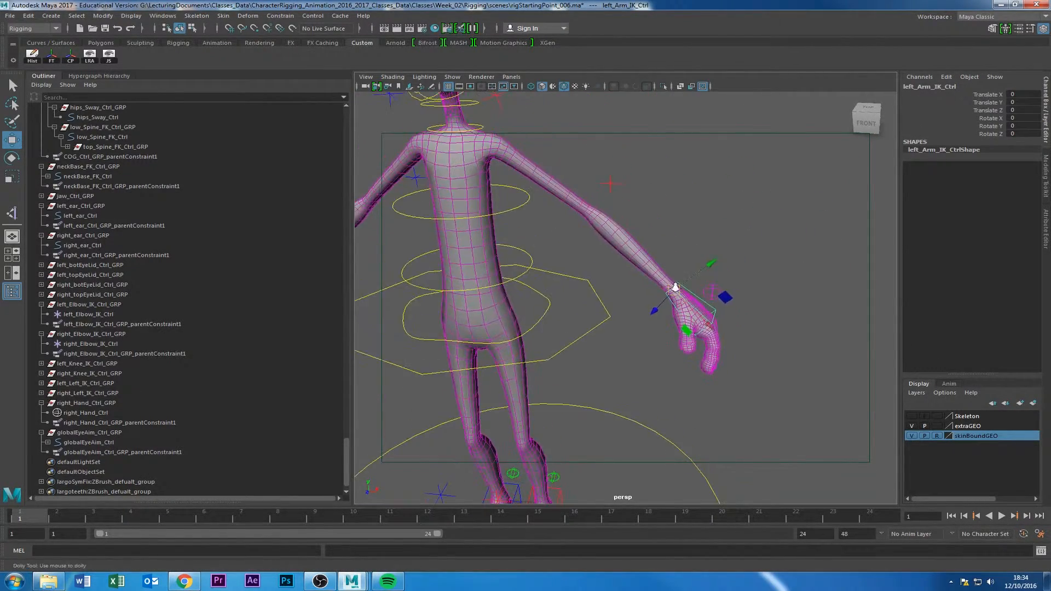
{"action": "right_click_drag", "start_coordinate": [677, 288], "coordinate": [701, 218], "text": "alt"}
{"action": "left_click_drag", "start_coordinate": [701, 219], "coordinate": [646, 217], "text": "alt"}
{"action": "right_click_drag", "start_coordinate": [644, 177], "coordinate": [621, 191], "text": "alt"}
{"action": "middle_click_drag", "start_coordinate": [621, 192], "coordinate": [655, 236], "text": "alt"}
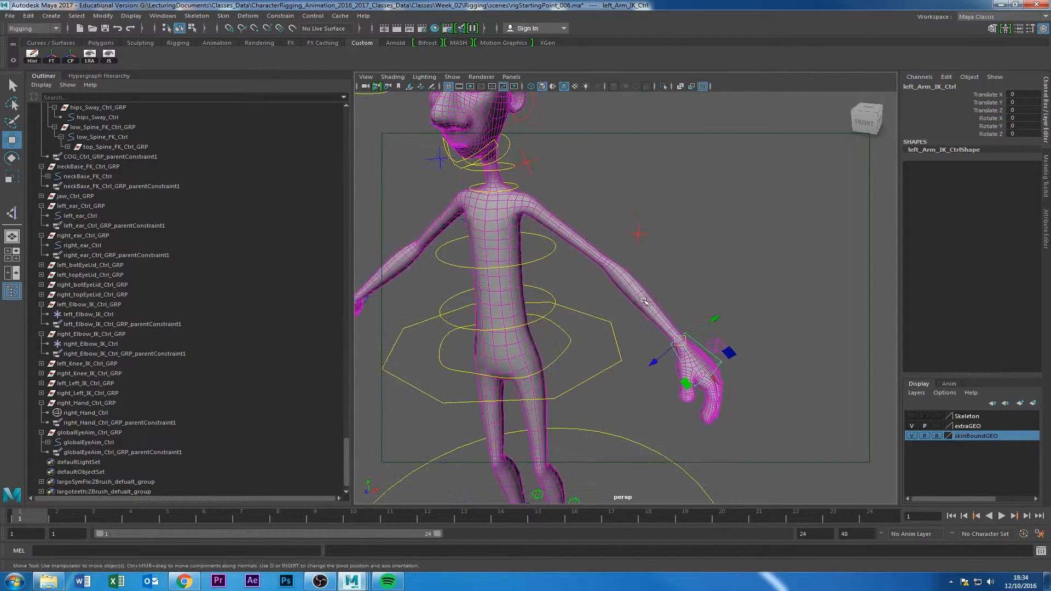
Select left_Elbow_IK_Ctrl behind the left arm and lock and hide its Rotate and Scale X, Y, Z channels.
{"action": "left_click_drag", "start_coordinate": [655, 236], "coordinate": [639, 242], "text": "alt"}
{"action": "left_click", "coordinate": [656, 242]}
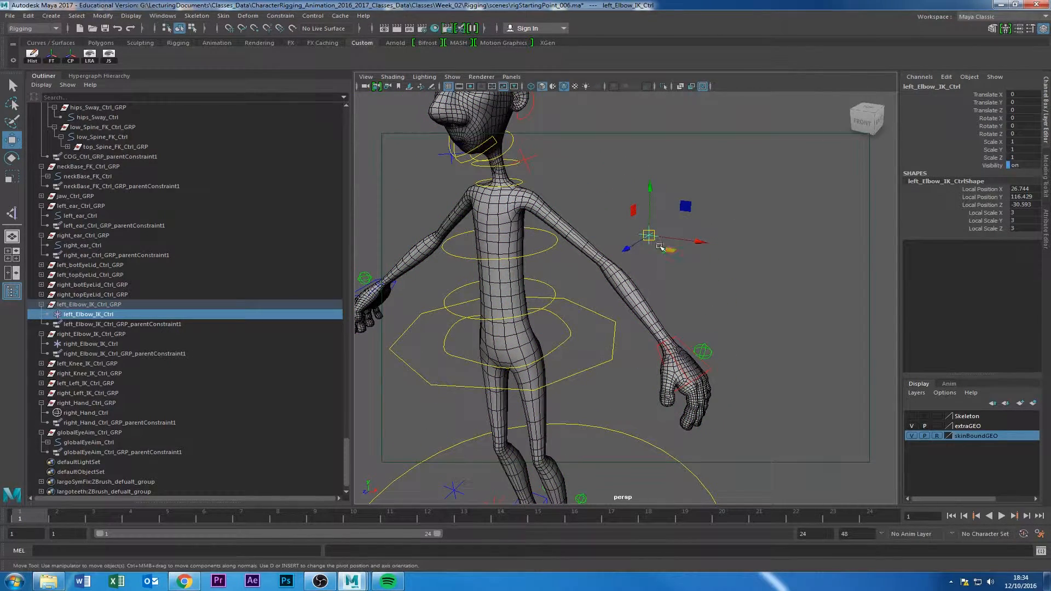
{"action": "left_click_drag", "start_coordinate": [985, 119], "coordinate": [984, 157]}
{"action": "right_click", "coordinate": [984, 157]}
{"action": "left_click", "coordinate": [952, 389]}
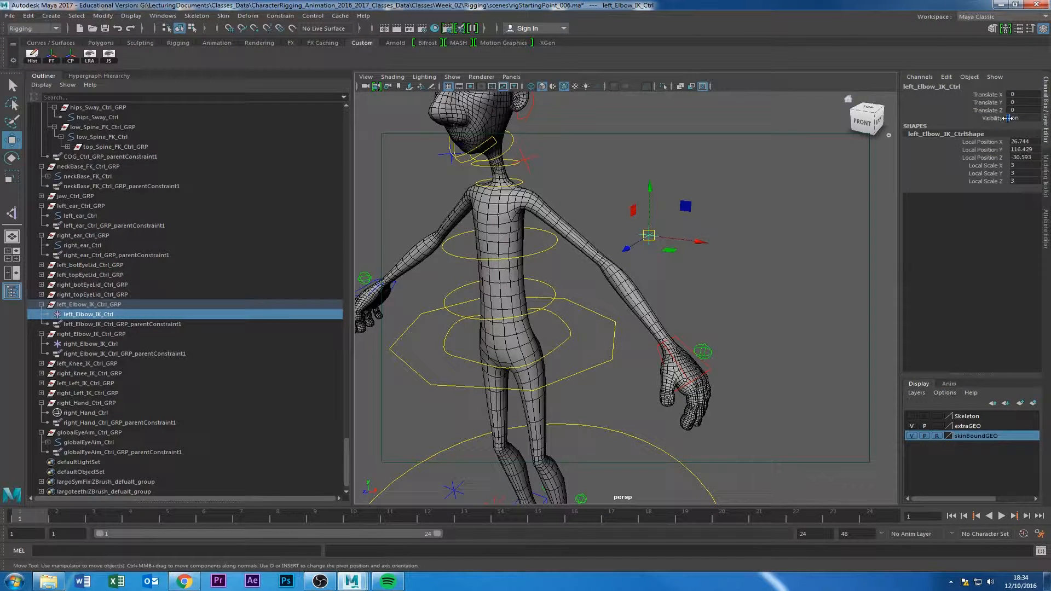
Lock and hide the Visibility channel of left_Elbow_IK_Ctrl.
{"action": "right_click", "coordinate": [993, 123]}
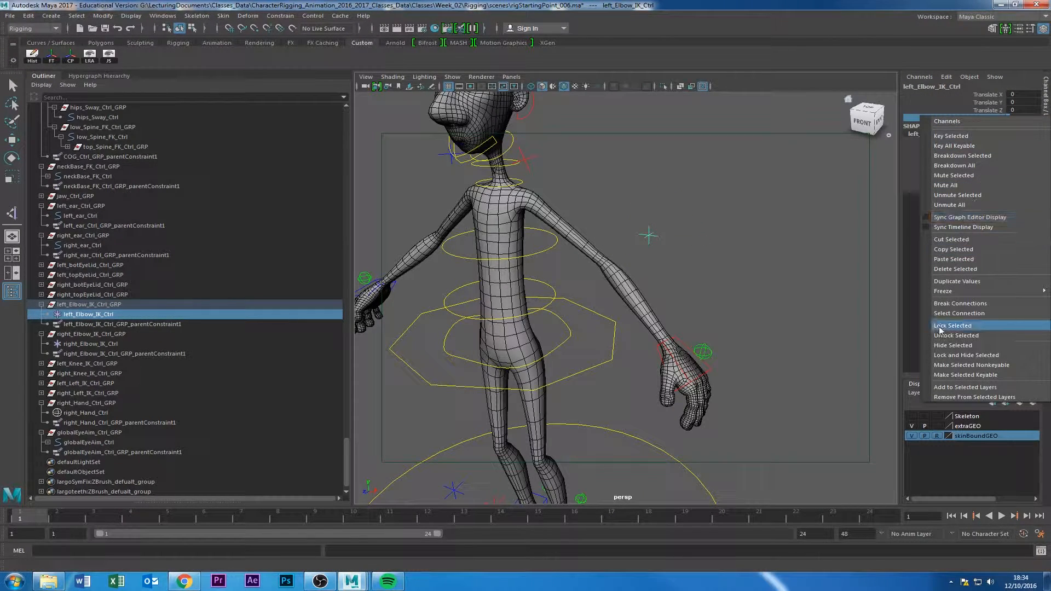
{"action": "left_click", "coordinate": [951, 354]}
{"action": "middle_click_drag", "start_coordinate": [692, 267], "coordinate": [752, 330], "text": "alt"}
{"action": "right_click_drag", "start_coordinate": [752, 330], "coordinate": [798, 297], "text": "alt"}
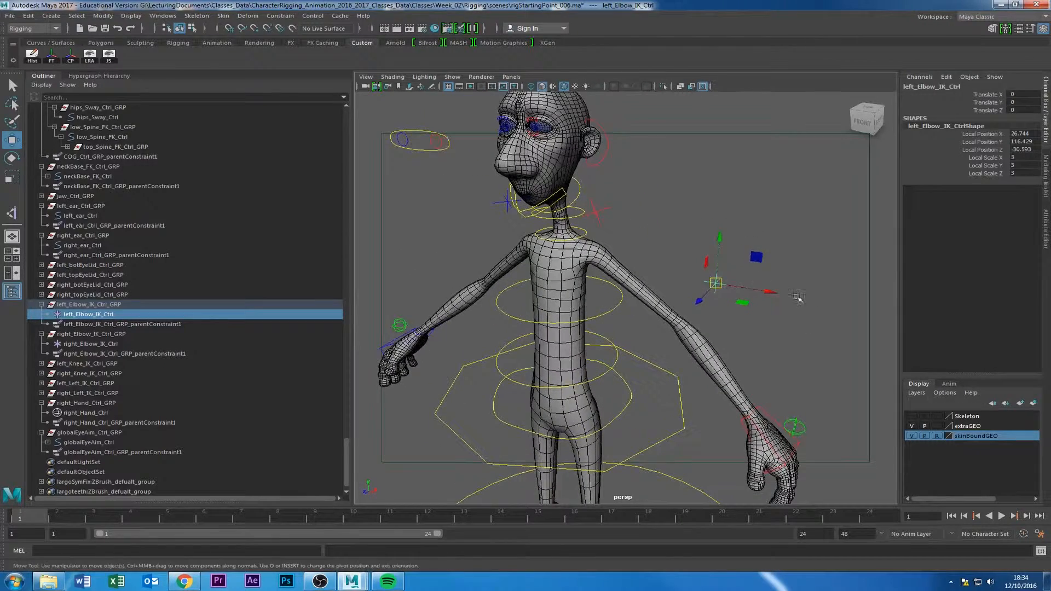
Select left_Hand_Ctrl, test its IKFKSwitch attribute, and reselect left_Elbow_IK_Ctrl.
{"action": "left_click", "coordinate": [697, 237]}
{"action": "left_click", "coordinate": [774, 423]}
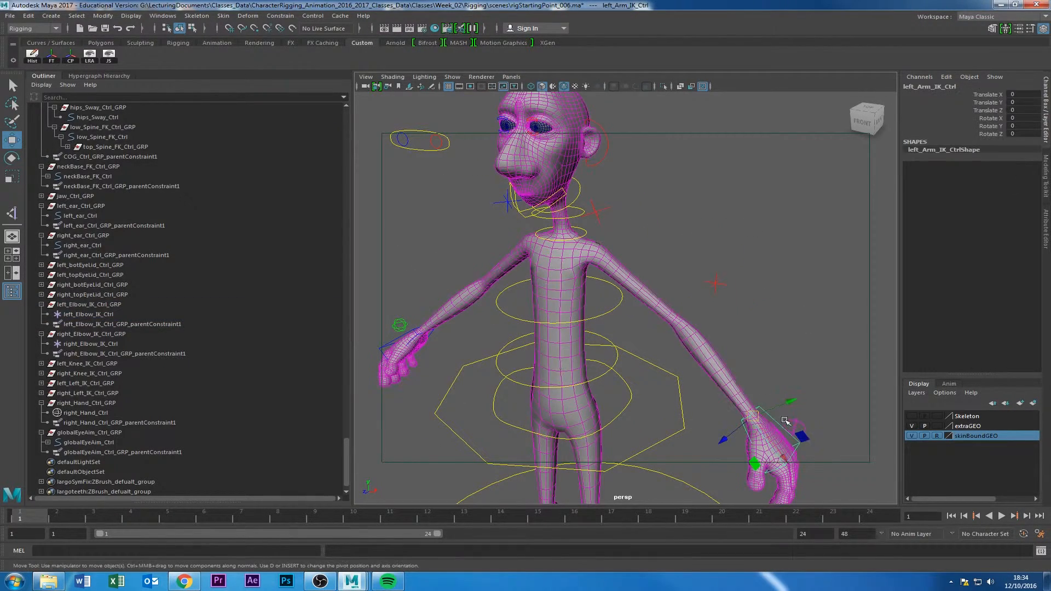
{"action": "left_click", "coordinate": [811, 415]}
{"action": "left_click", "coordinate": [798, 423]}
{"action": "left_click", "coordinate": [981, 94]}
{"action": "middle_click_drag", "start_coordinate": [981, 98], "coordinate": [596, 341]}
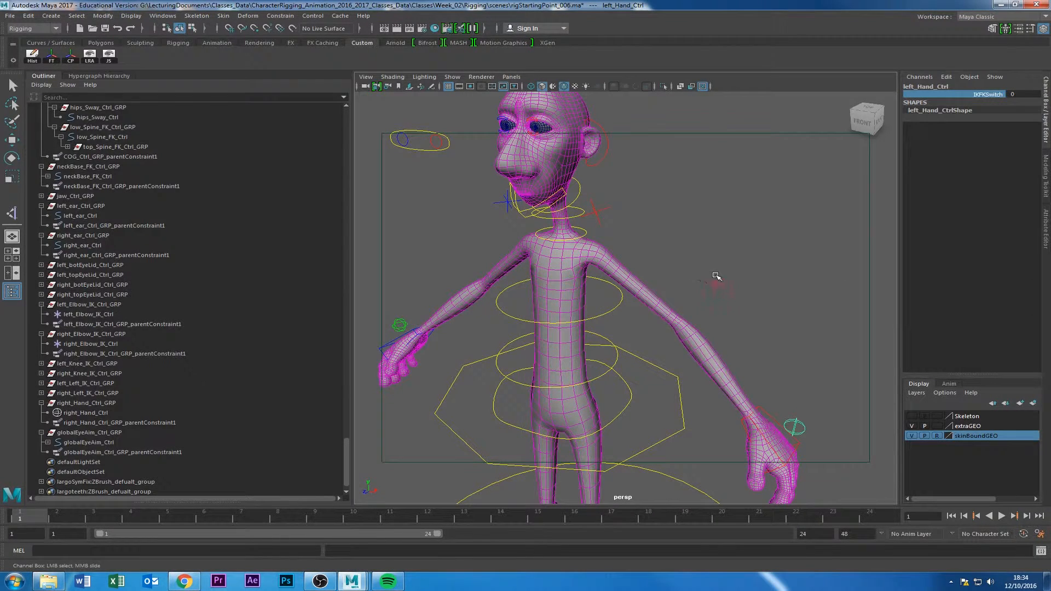
{"action": "left_click", "coordinate": [716, 278]}
{"action": "key", "text": "w"}
{"action": "middle_click_drag", "start_coordinate": [753, 340], "coordinate": [754, 310], "text": "alt"}
Undo the recent selections, the IKFKSwitch test and the Visibility lock on left_Elbow_IK_Ctrl.
{"action": "key", "text": "ctrl+z"}
{"action": "key", "text": "ctrl+z"}
{"action": "key", "text": "ctrl+z"}
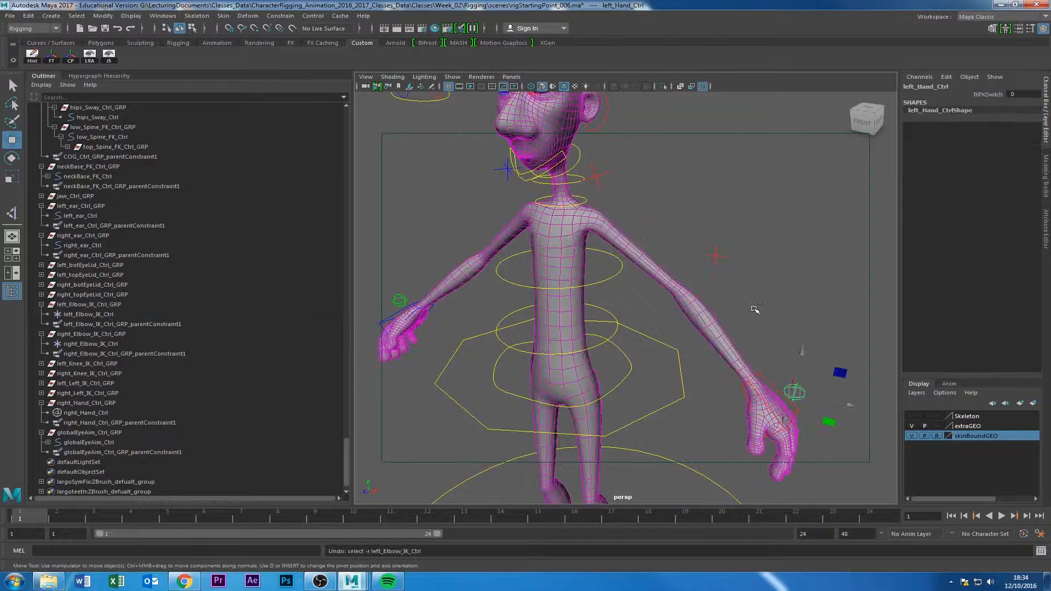
{"action": "key", "text": "ctrl+z"}
{"action": "key", "text": "ctrl+z"}
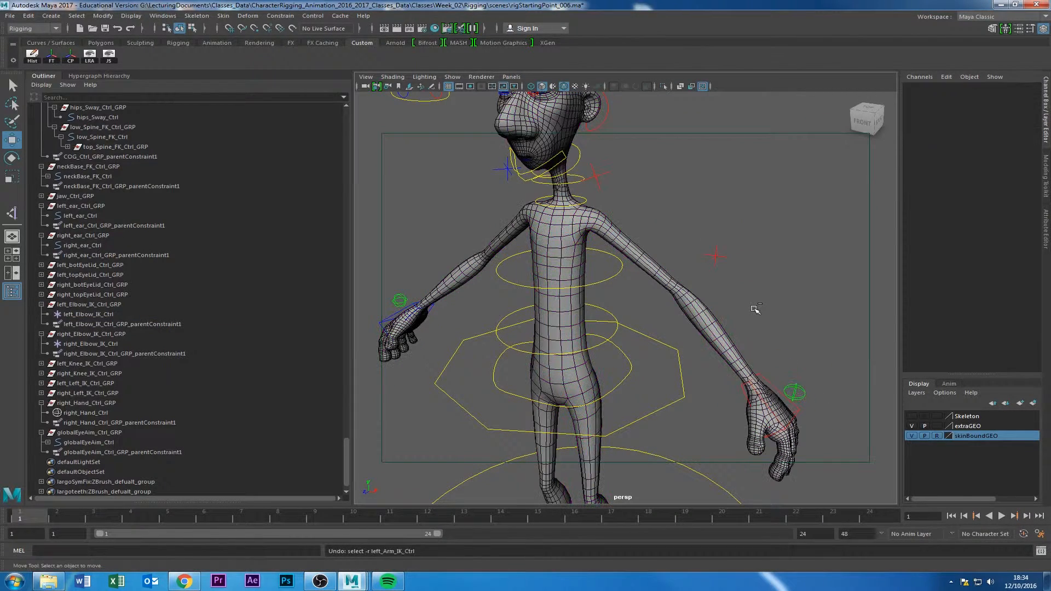
Select left_Elbow_IK_Ctrl and hide its Visibility channel without locking it.
{"action": "left_click", "coordinate": [753, 309]}
{"action": "left_click", "coordinate": [717, 259]}
{"action": "right_click", "coordinate": [1000, 126]}
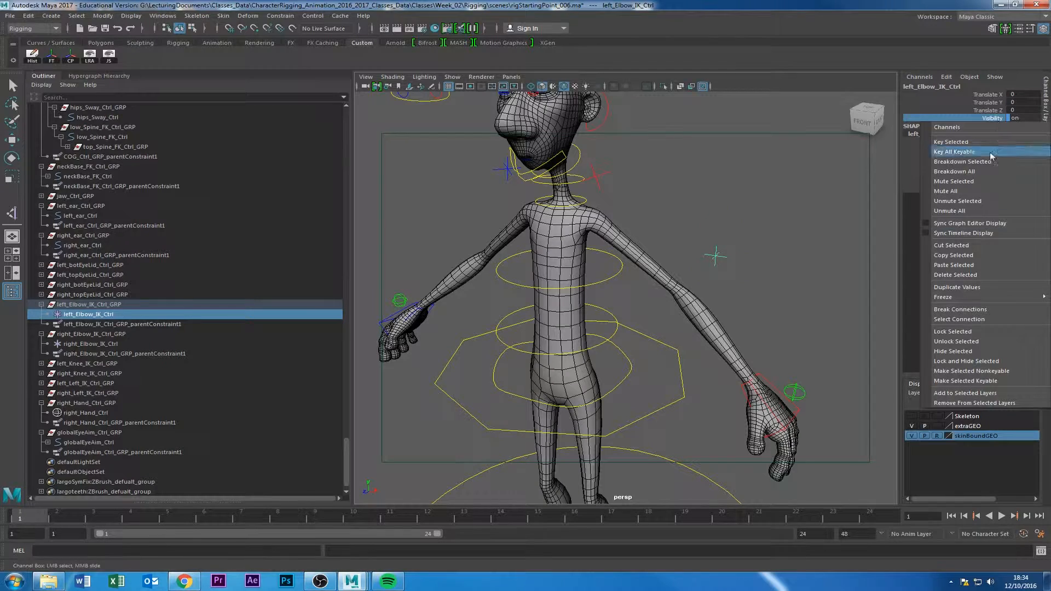
{"action": "left_click", "coordinate": [956, 348]}
Test the IKFKSwitch of left_Hand_Ctrl again and check the channels of left_Elbow_IK_Ctrl.
{"action": "left_click", "coordinate": [787, 383]}
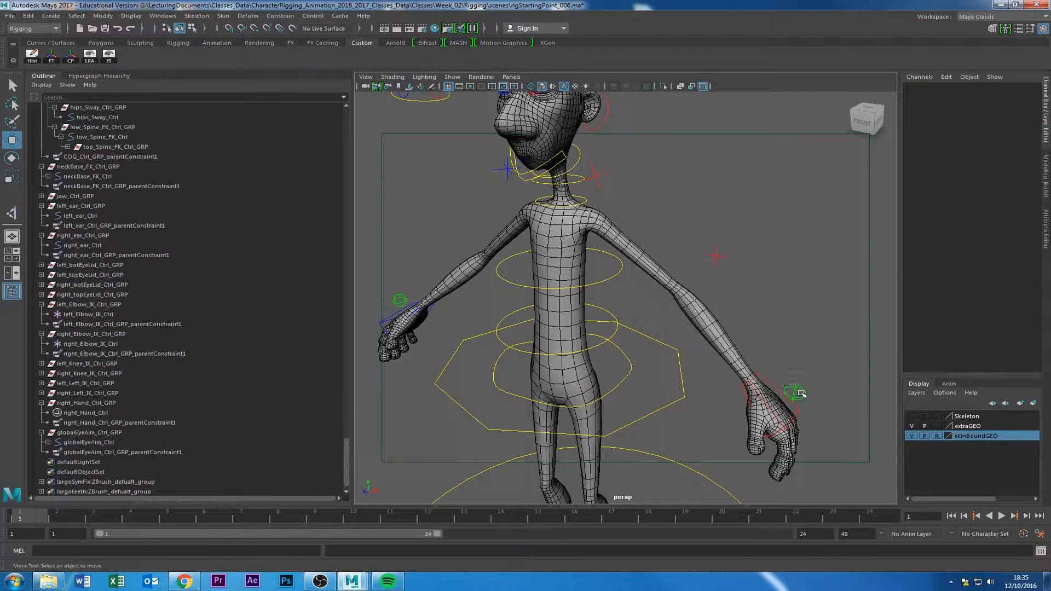
{"action": "left_click", "coordinate": [797, 391]}
{"action": "left_click", "coordinate": [985, 94]}
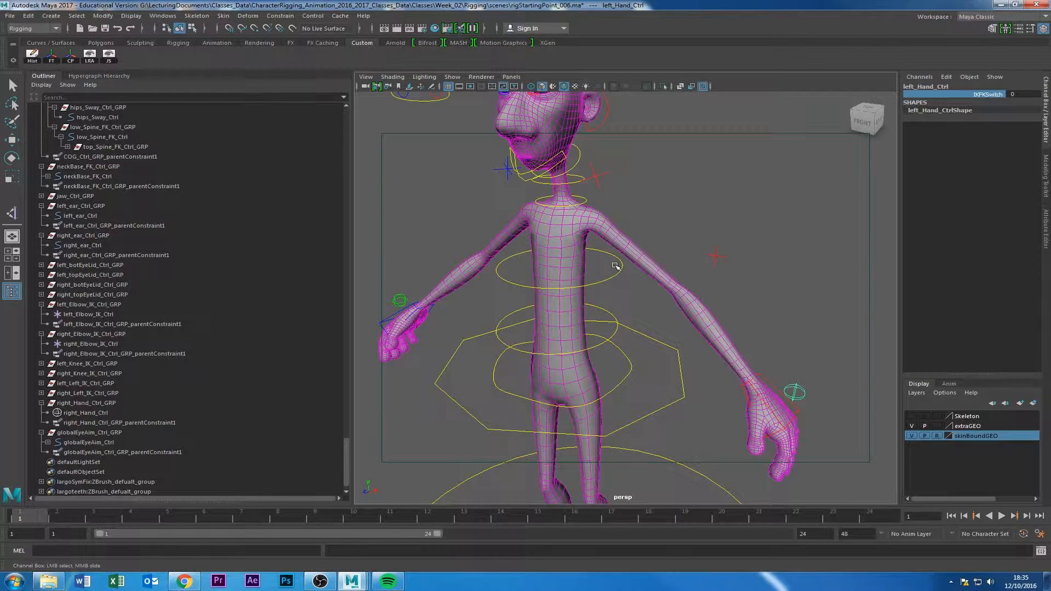
{"action": "key", "text": "w"}
{"action": "left_click", "coordinate": [715, 256]}
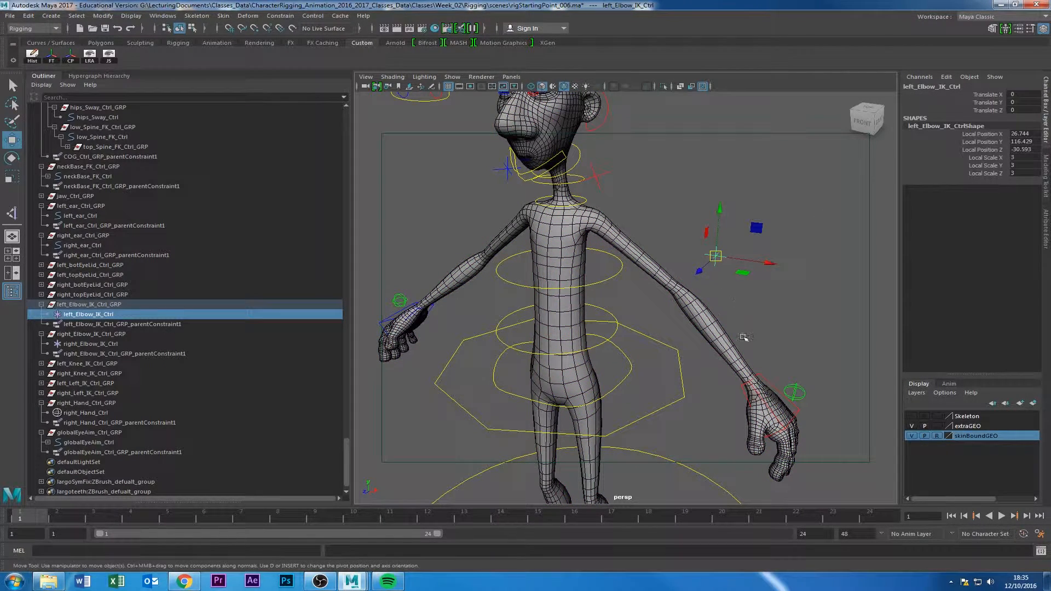
Switch the left arm to FK using the IKFKSwitch attribute of left_Hand_Ctrl.
{"action": "middle_click_drag", "start_coordinate": [790, 389], "coordinate": [698, 324], "text": "alt"}
{"action": "right_click_drag", "start_coordinate": [698, 324], "coordinate": [724, 339], "text": "alt"}
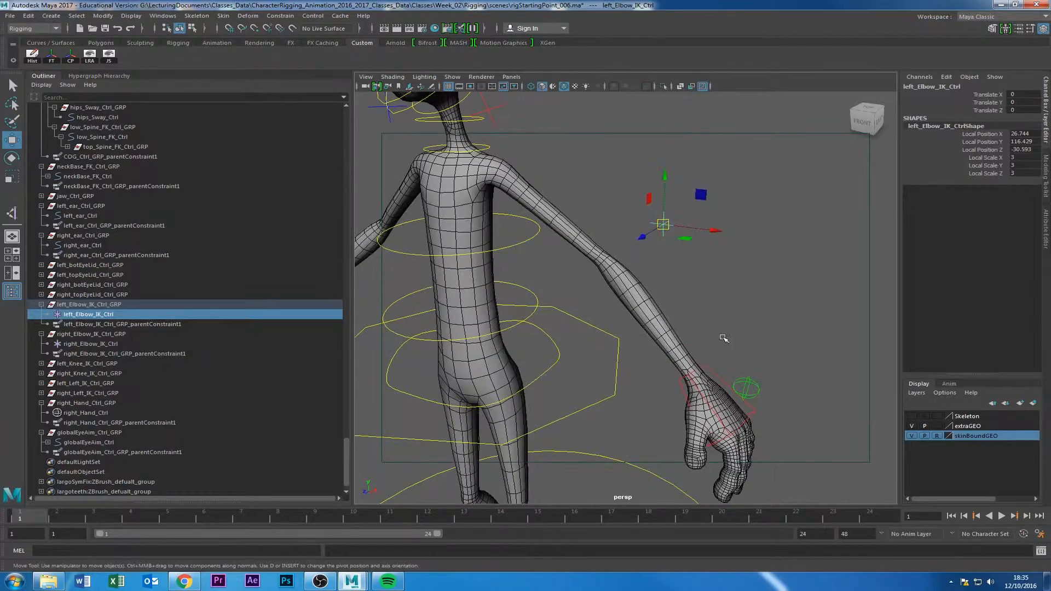
{"action": "left_click", "coordinate": [721, 349]}
{"action": "left_click", "coordinate": [746, 383]}
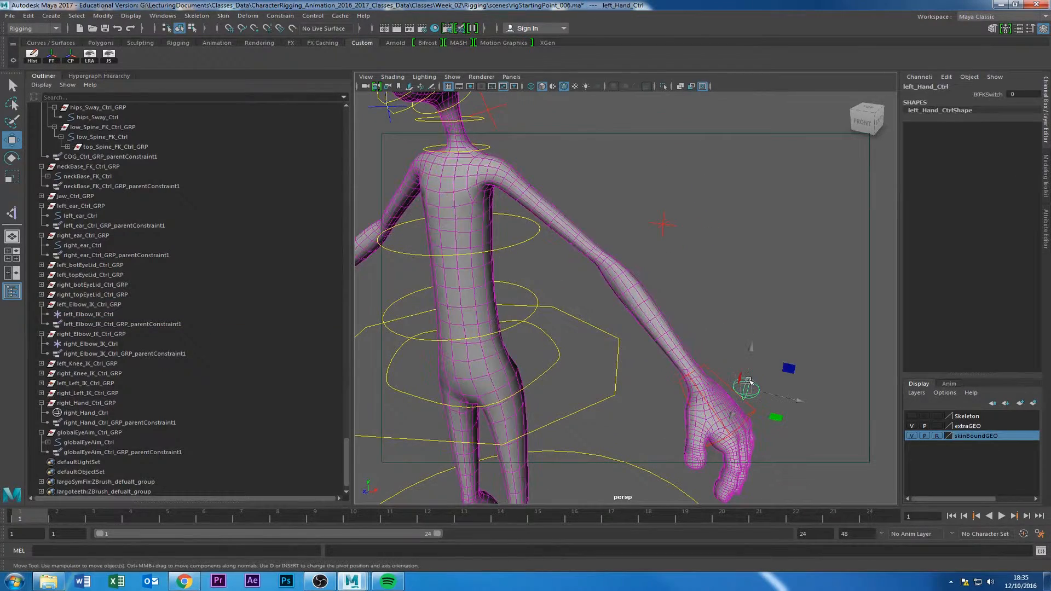
{"action": "left_click", "coordinate": [980, 94]}
{"action": "middle_click_drag", "start_coordinate": [609, 259], "coordinate": [747, 283]}
Select the left arm's shoulder, elbow and wrist FK controls together and lock and hide their Translate X, Y, Z channels.
{"action": "left_click", "coordinate": [616, 178]}
{"action": "left_click", "coordinate": [723, 279]}
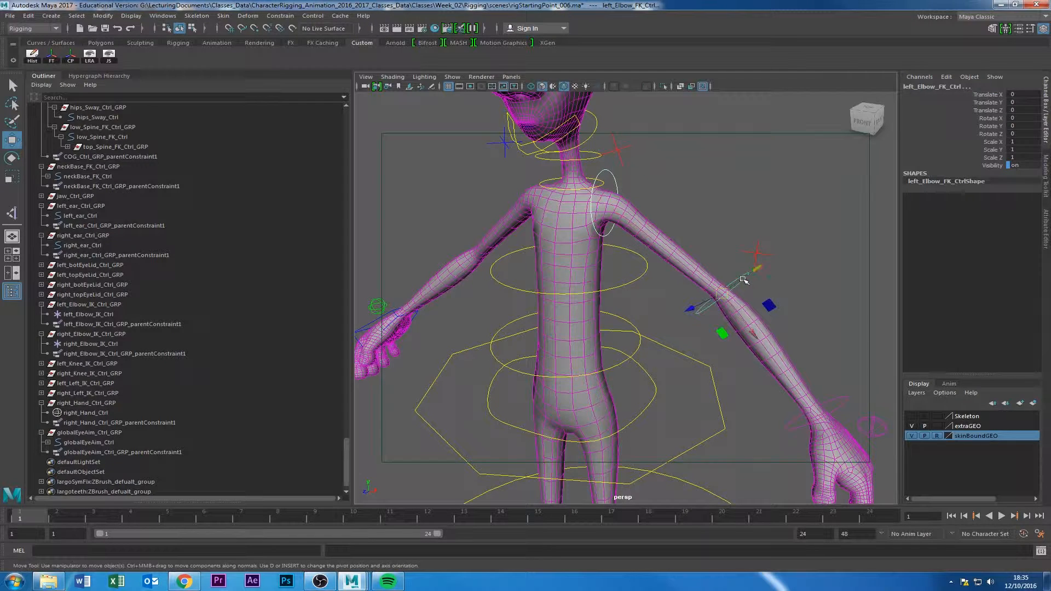
{"action": "left_click", "coordinate": [847, 397]}
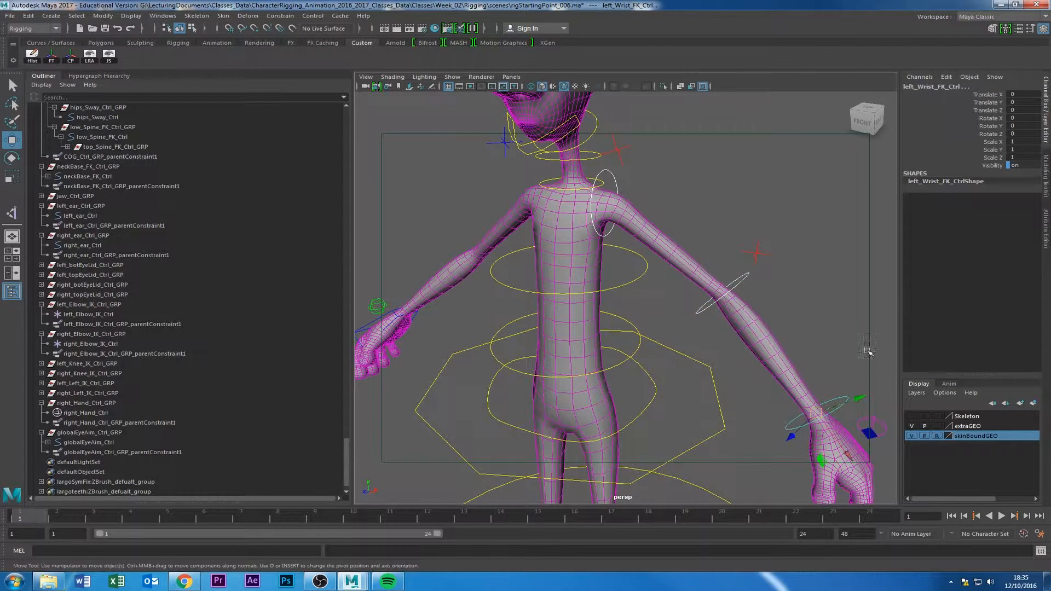
{"action": "left_click_drag", "start_coordinate": [979, 98], "coordinate": [982, 112]}
{"action": "right_click", "coordinate": [982, 112]}
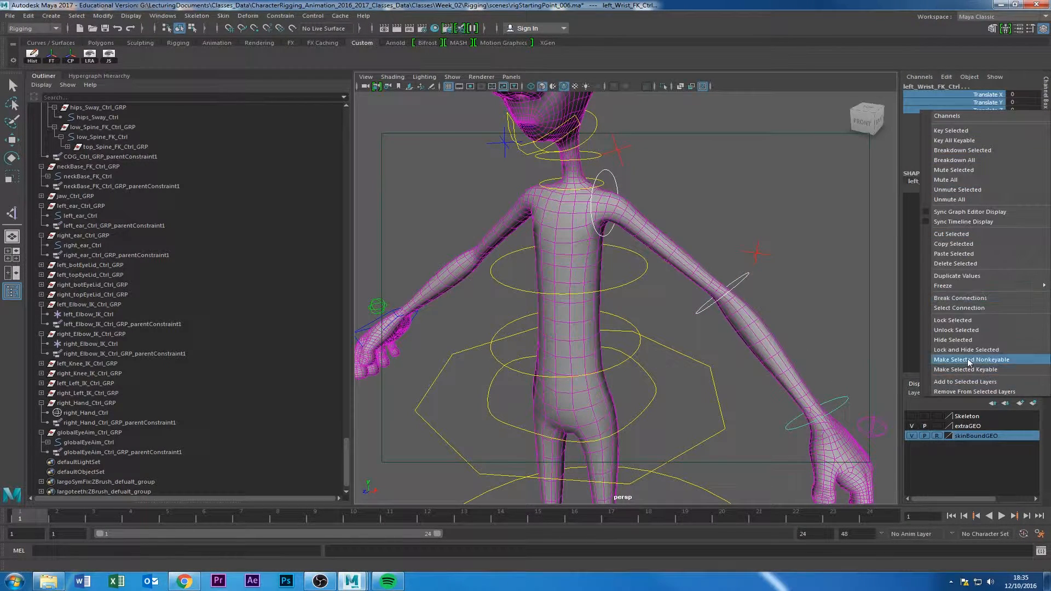
{"action": "left_click", "coordinate": [970, 351]}
Lock and hide the Scale X, Y, Z channels of the three left arm FK controls and hide their Visibility channel.
{"action": "left_click_drag", "start_coordinate": [989, 118], "coordinate": [991, 134]}
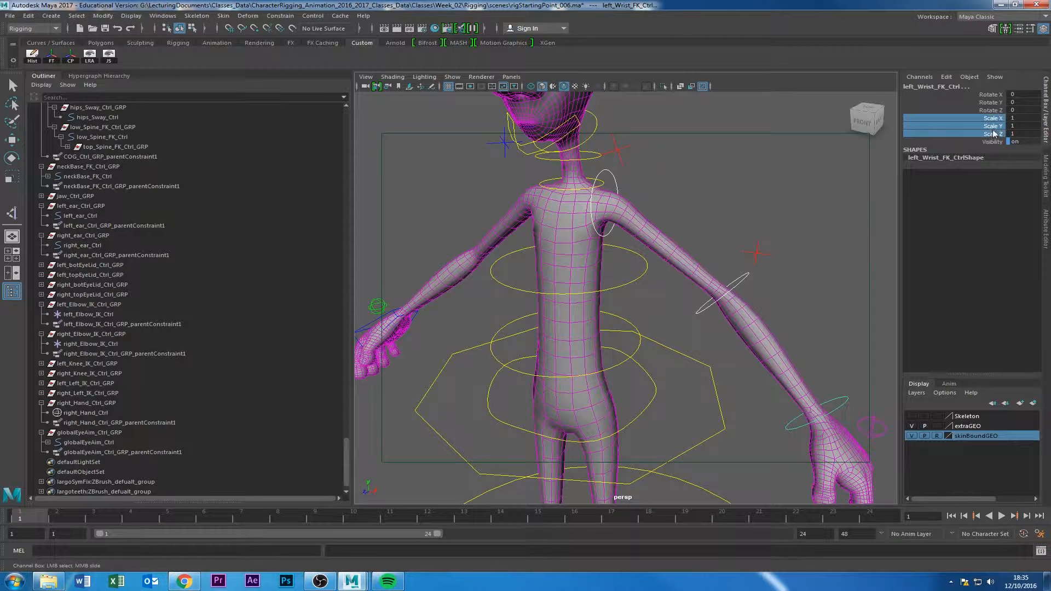
{"action": "right_click", "coordinate": [992, 134]}
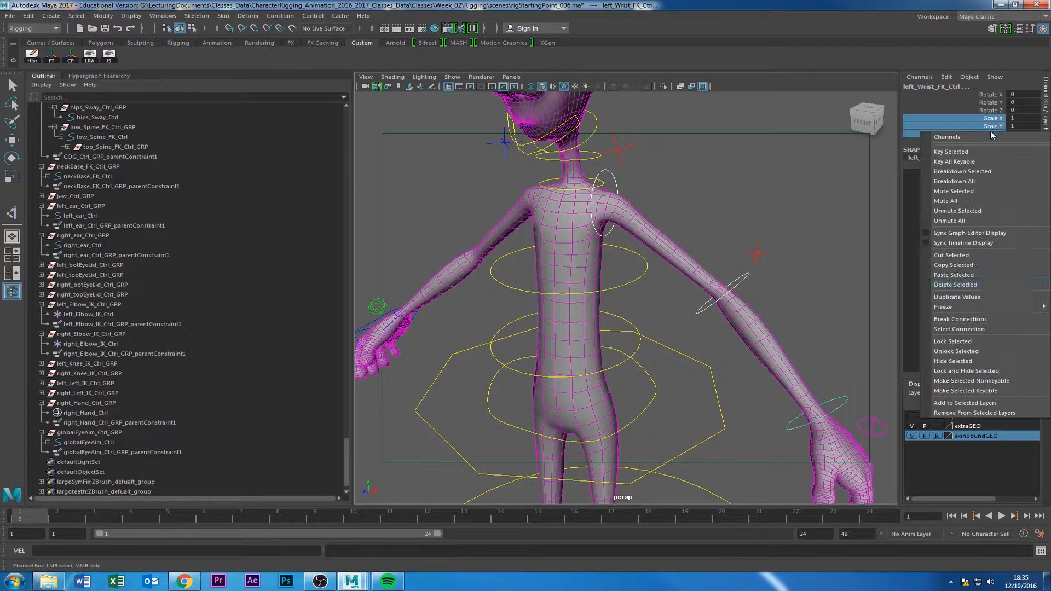
{"action": "left_click", "coordinate": [955, 370]}
{"action": "key", "text": "w"}
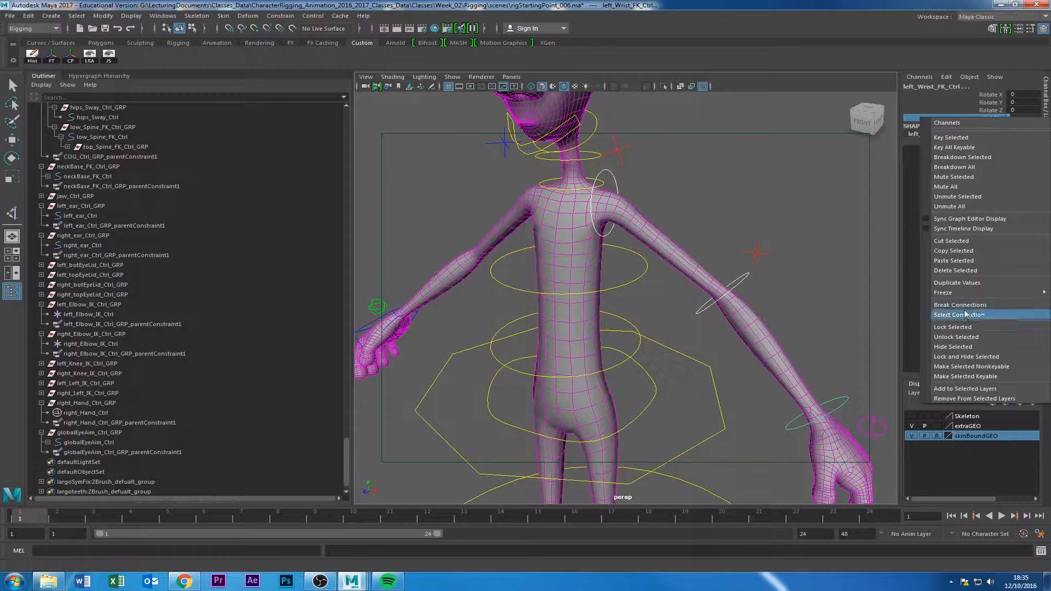
{"action": "left_click", "coordinate": [953, 346]}
{"action": "key", "text": "w"}
Select left_Clavicle_Ctrl above the left shoulder and lock and hide its Translate X, Y, Z channels.
{"action": "right_click_drag", "start_coordinate": [759, 196], "coordinate": [665, 236], "text": "alt"}
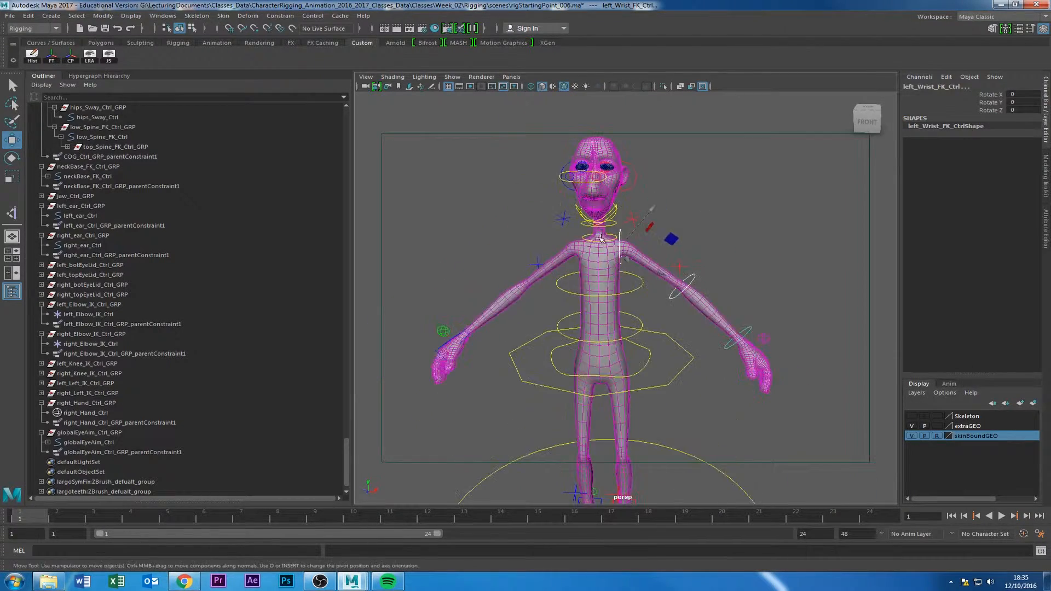
{"action": "middle_click_drag", "start_coordinate": [665, 235], "coordinate": [699, 256], "text": "alt"}
{"action": "right_click_drag", "start_coordinate": [699, 256], "coordinate": [728, 224], "text": "alt"}
{"action": "left_click", "coordinate": [736, 167]}
{"action": "left_click", "coordinate": [694, 188]}
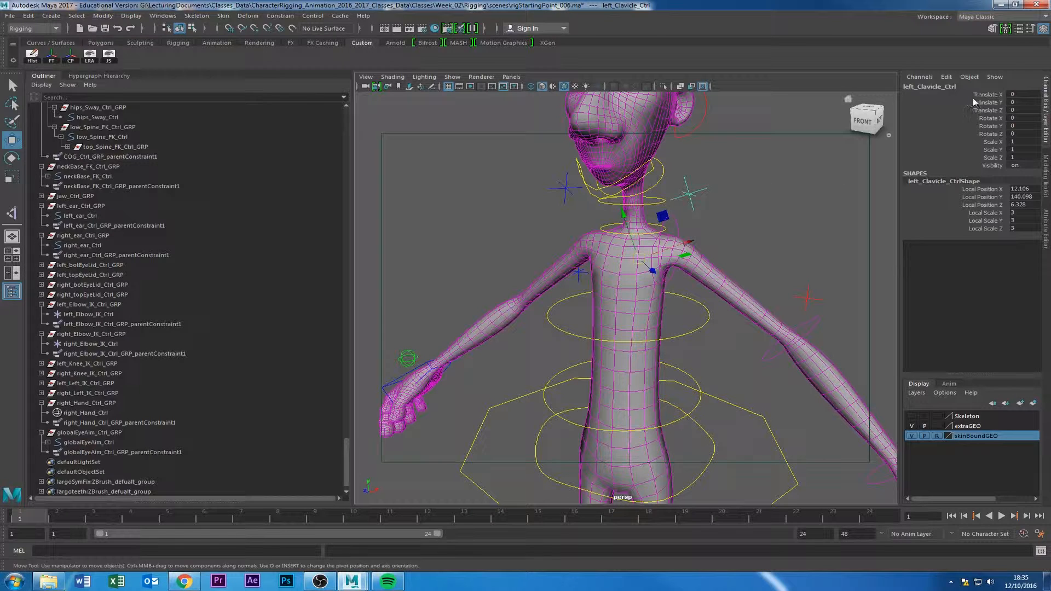
{"action": "left_click_drag", "start_coordinate": [985, 94], "coordinate": [985, 110]}
{"action": "right_click", "coordinate": [931, 110]}
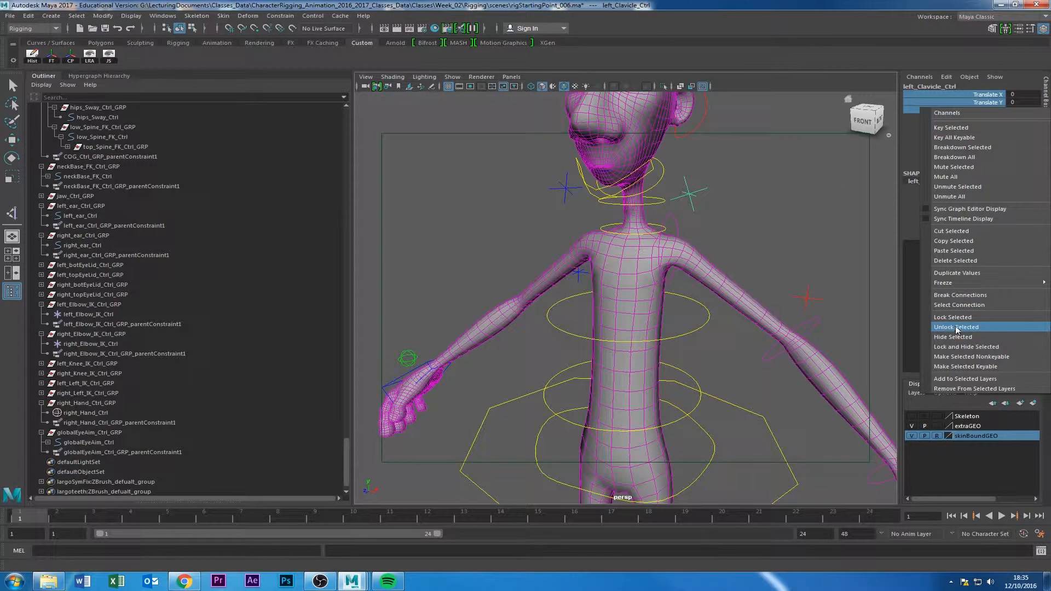
{"action": "left_click", "coordinate": [963, 346]}
Lock and hide the Scale X, Y, Z channels of left_Clavicle_Ctrl and hide its Visibility channel.
{"action": "left_click_drag", "start_coordinate": [995, 118], "coordinate": [994, 135]}
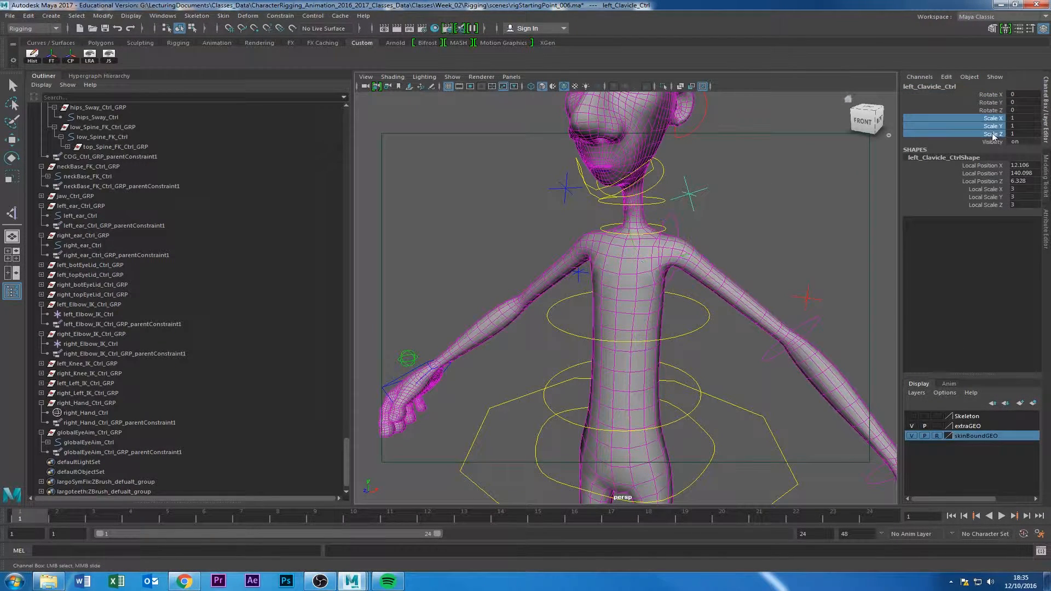
{"action": "right_click", "coordinate": [993, 137]}
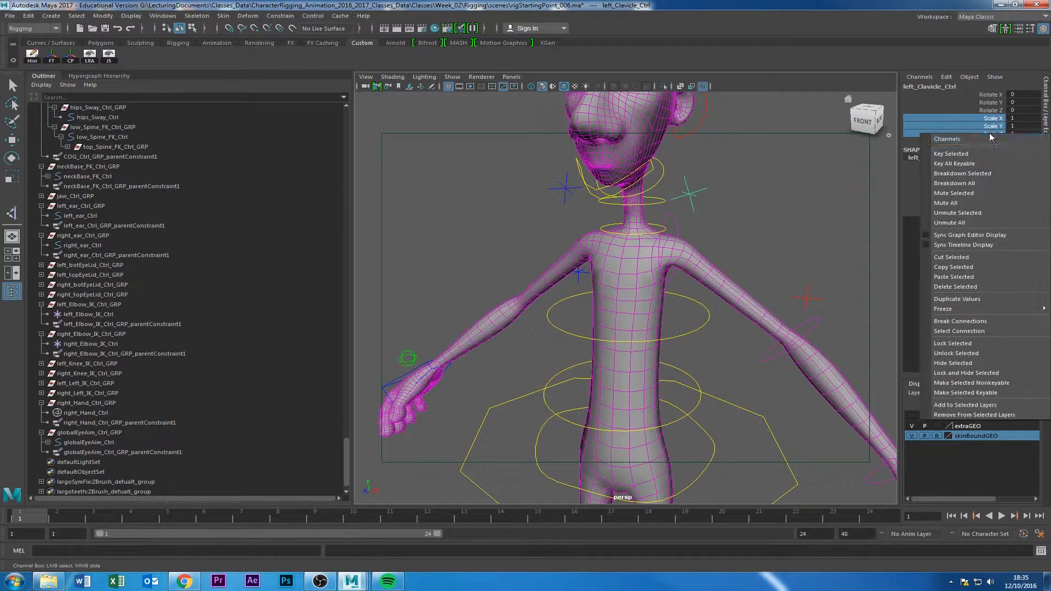
{"action": "left_click", "coordinate": [963, 373]}
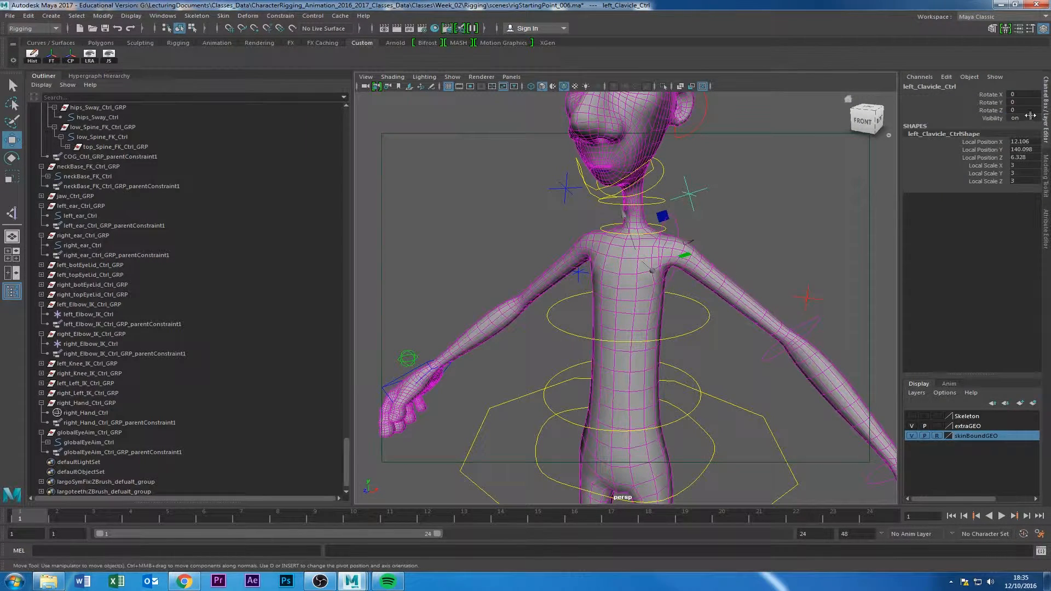
{"action": "left_click", "coordinate": [999, 117]}
{"action": "right_click", "coordinate": [1000, 117]}
{"action": "left_click", "coordinate": [961, 357]}
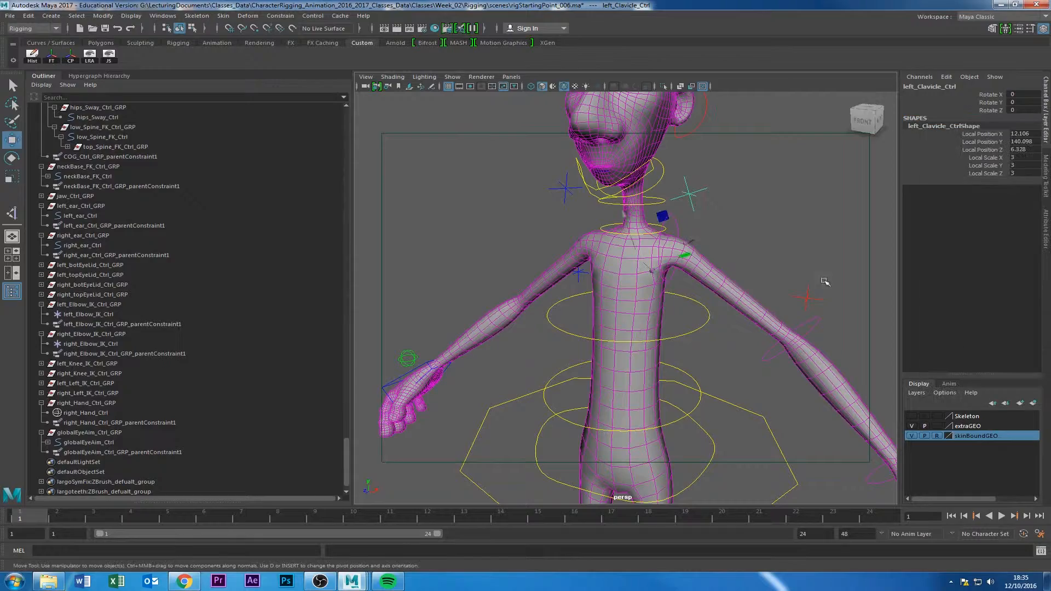
Deselect the clavicle control and examine the controls around the shoulders, neck and head from several angles.
{"action": "mouse_move", "coordinate": [749, 229]}
{"action": "left_mouse_down", "text": "alt"}
{"action": "mouse_move", "coordinate": [692, 225]}
{"action": "mouse_move", "coordinate": [744, 226]}
{"action": "left_mouse_up", "text": "alt"}
{"action": "middle_click_drag", "start_coordinate": [646, 220], "coordinate": [651, 238], "text": "alt"}
{"action": "right_click_drag", "start_coordinate": [652, 238], "coordinate": [670, 180], "text": "alt"}
{"action": "left_click_drag", "start_coordinate": [671, 180], "coordinate": [696, 176], "text": "alt"}
{"action": "left_click", "coordinate": [711, 256]}
{"action": "right_click_drag", "start_coordinate": [711, 256], "coordinate": [810, 283], "text": "alt"}
{"action": "left_click_drag", "start_coordinate": [810, 283], "coordinate": [688, 243], "text": "alt"}
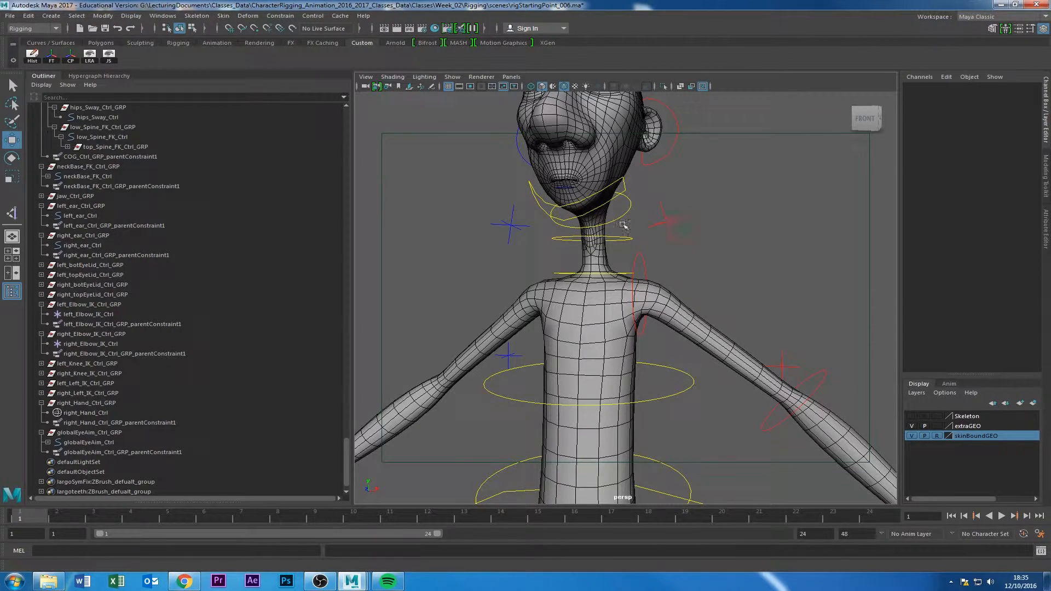
{"action": "left_click_drag", "start_coordinate": [623, 225], "coordinate": [589, 227], "text": "alt"}
{"action": "right_click_drag", "start_coordinate": [589, 227], "coordinate": [569, 232], "text": "alt"}
{"action": "left_click_drag", "start_coordinate": [570, 232], "coordinate": [631, 266], "text": "alt"}
{"action": "middle_click_drag", "start_coordinate": [635, 216], "coordinate": [626, 304], "text": "alt"}
{"action": "right_click_drag", "start_coordinate": [625, 304], "coordinate": [663, 266], "text": "alt"}
Select left_ear_Ctrl at the left ear and lock and hide its Translate X, Y, Z channels.
{"action": "left_click", "coordinate": [673, 257]}
{"action": "middle_click_drag", "start_coordinate": [680, 291], "coordinate": [696, 253], "text": "alt"}
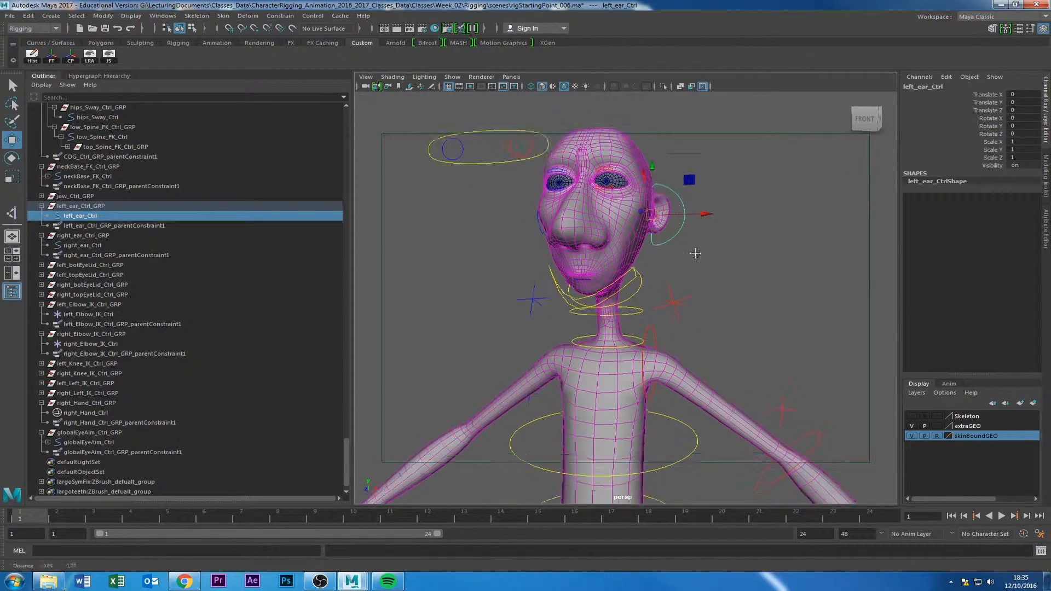
{"action": "mouse_move", "coordinate": [695, 253]}
{"action": "left_mouse_down", "text": "alt"}
{"action": "mouse_move", "coordinate": [697, 232]}
{"action": "mouse_move", "coordinate": [673, 249]}
{"action": "mouse_move", "coordinate": [681, 242]}
{"action": "mouse_move", "coordinate": [698, 271]}
{"action": "left_mouse_up", "text": "alt"}
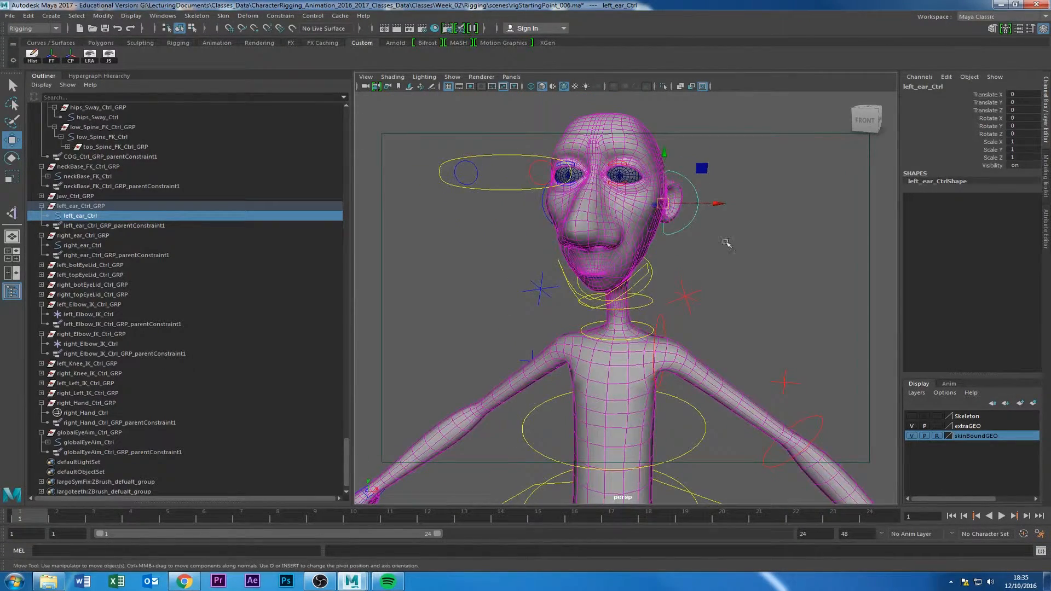
{"action": "left_click_drag", "start_coordinate": [983, 95], "coordinate": [989, 134]}
{"action": "right_click", "coordinate": [983, 109]}
{"action": "left_click", "coordinate": [967, 349]}
Lock and hide the Scale X, Y, Z channels of left_ear_Ctrl and hide its Visibility channel.
{"action": "right_click", "coordinate": [991, 135]}
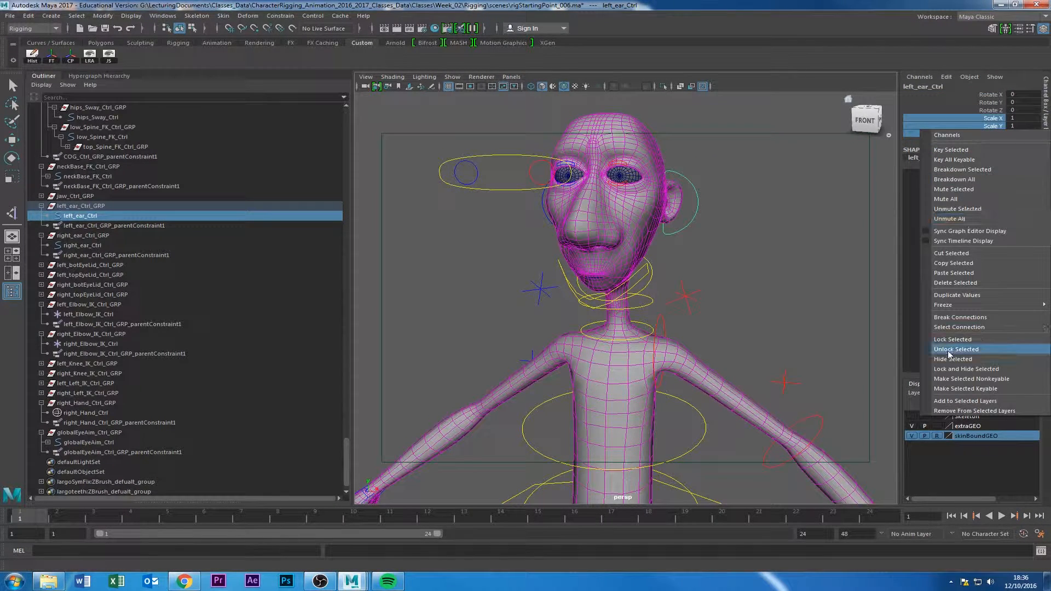
{"action": "left_click", "coordinate": [963, 369]}
{"action": "right_click", "coordinate": [989, 119]}
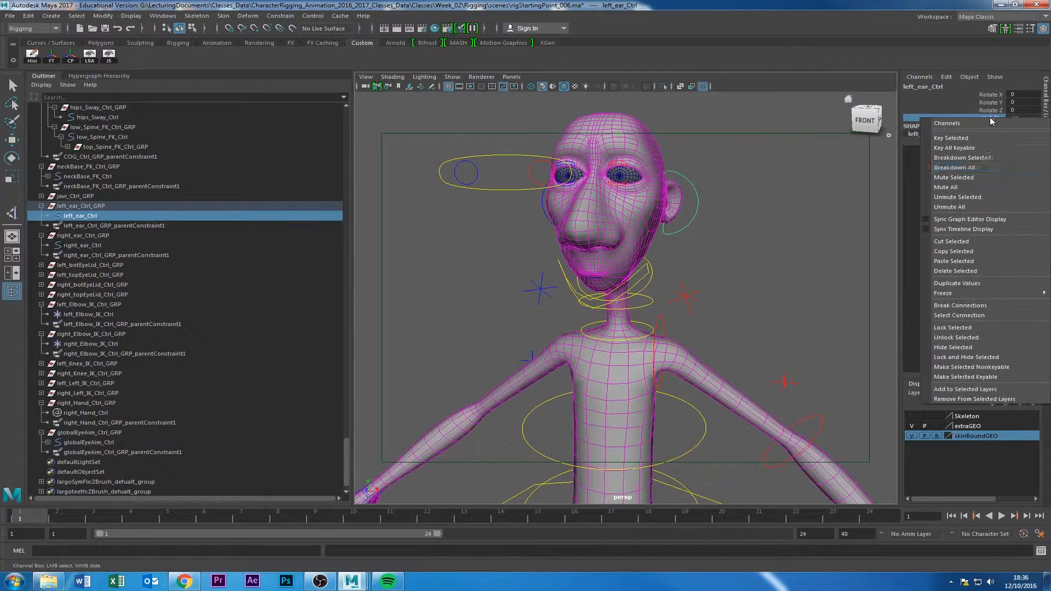
{"action": "left_click", "coordinate": [950, 349]}
Select jaw_Ctrl below the chin and lock and hide its Translate X, Y, Z channels.
{"action": "left_click_drag", "start_coordinate": [685, 282], "coordinate": [514, 273], "text": "alt"}
{"action": "left_click_drag", "start_coordinate": [459, 249], "coordinate": [677, 272], "text": "alt"}
{"action": "left_click", "coordinate": [668, 296]}
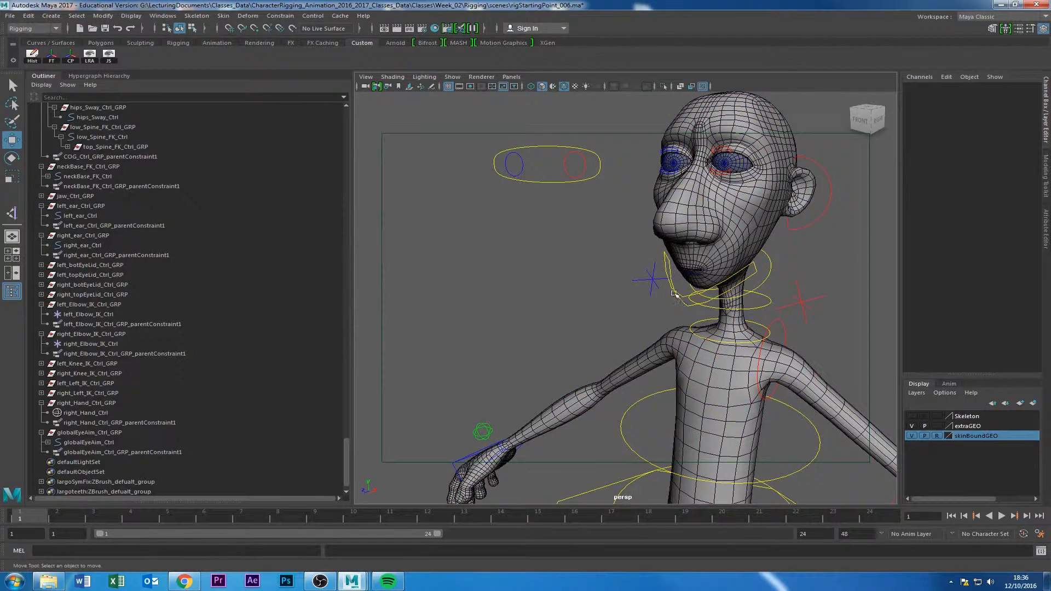
{"action": "left_click", "coordinate": [677, 294]}
{"action": "left_click_drag", "start_coordinate": [988, 95], "coordinate": [990, 111]}
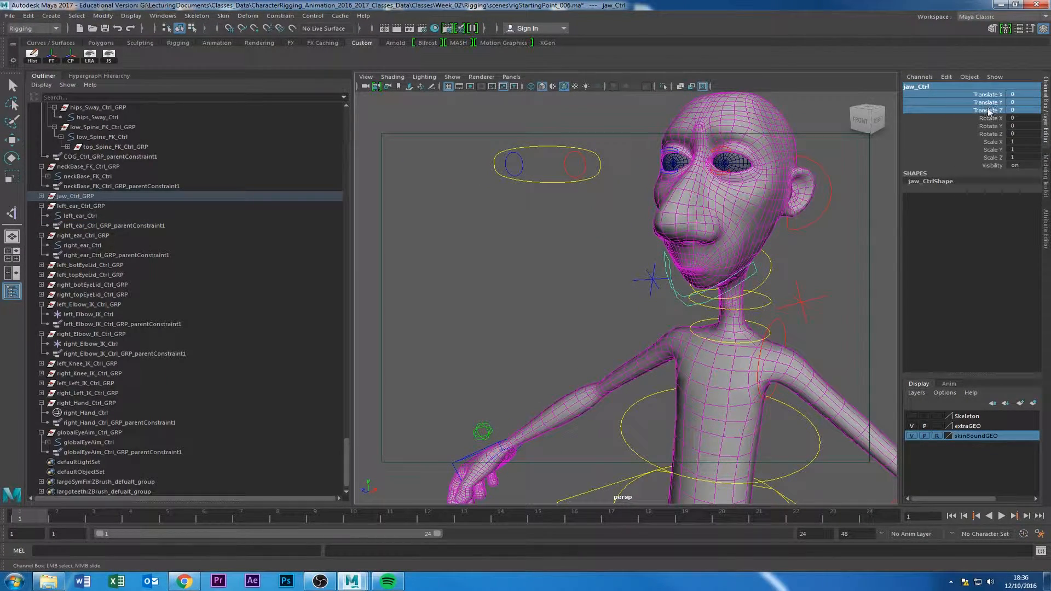
{"action": "right_click", "coordinate": [984, 110]}
{"action": "left_click", "coordinate": [980, 357]}
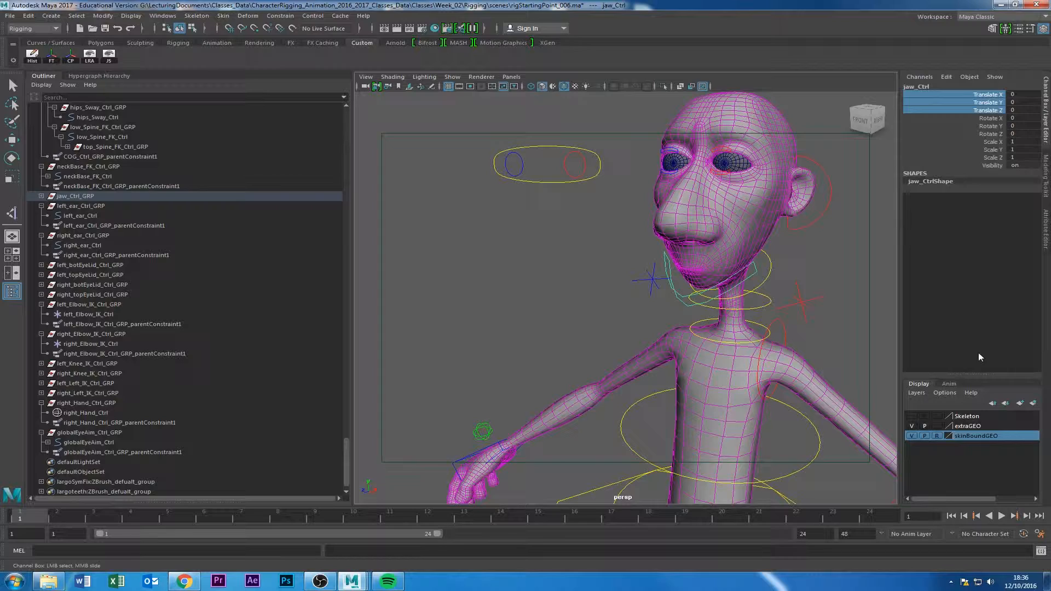
Lock and hide the Translate and Scale X, Y, Z channels of jaw_Ctrl and hide its Visibility channel.
{"action": "right_click", "coordinate": [988, 94]}
{"action": "left_click", "coordinate": [978, 336]}
{"action": "key", "text": "w"}
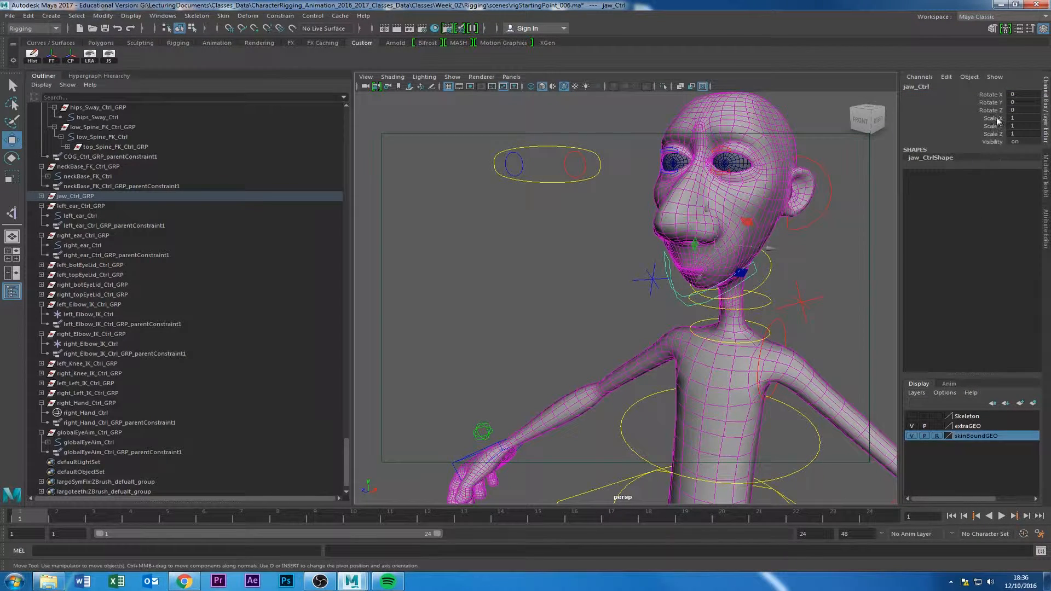
{"action": "left_click_drag", "start_coordinate": [999, 118], "coordinate": [997, 133]}
{"action": "right_click", "coordinate": [992, 133]}
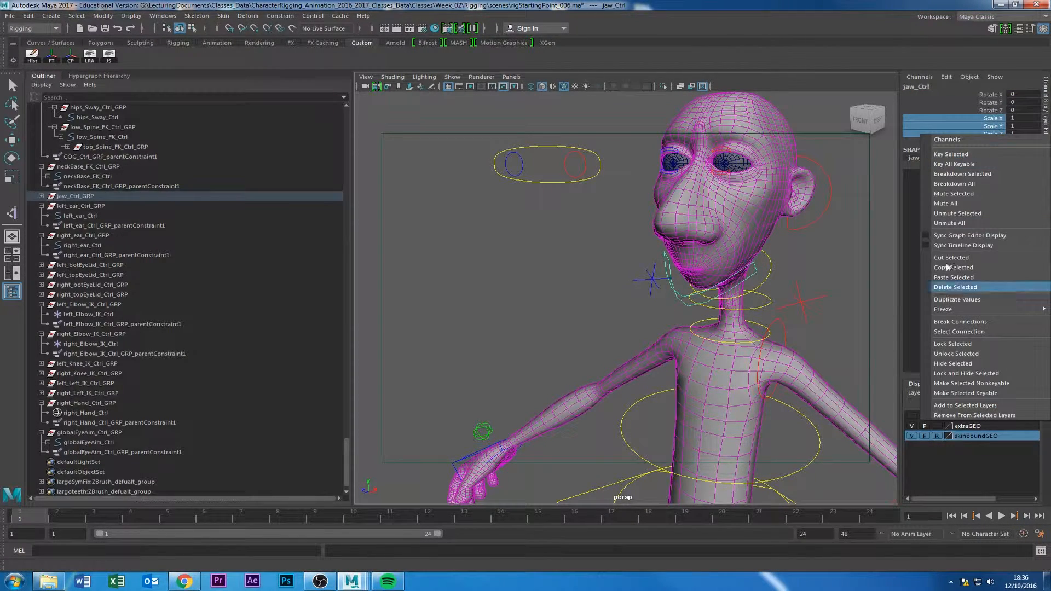
{"action": "left_click", "coordinate": [966, 373]}
{"action": "right_click", "coordinate": [990, 118]}
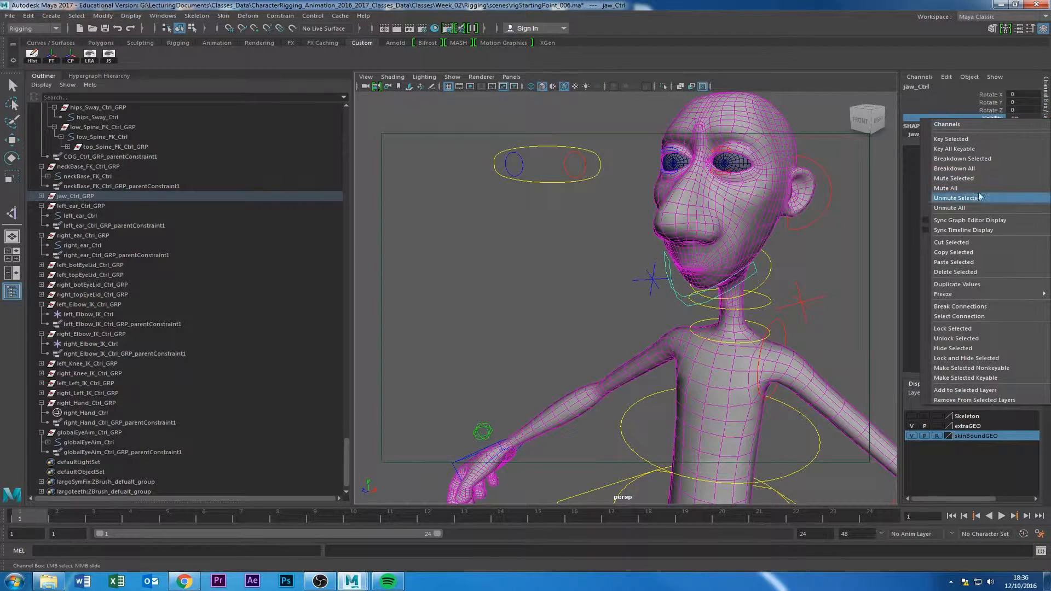
{"action": "left_click", "coordinate": [958, 345]}
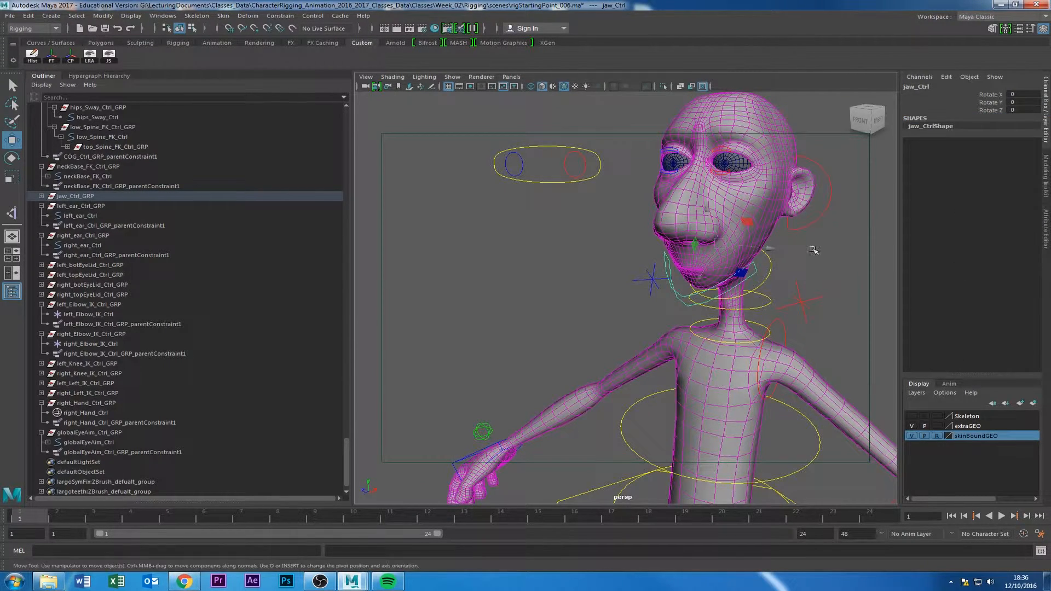
Select head_FK_Ctrl, neck_FK_Ctrl and neckBase_FK_Ctrl together and lock and hide their Translate X, Y, Z channels.
{"action": "left_click_drag", "start_coordinate": [813, 250], "coordinate": [793, 247], "text": "alt"}
{"action": "left_click_drag", "start_coordinate": [802, 205], "coordinate": [874, 140]}
{"action": "left_click", "coordinate": [759, 252]}
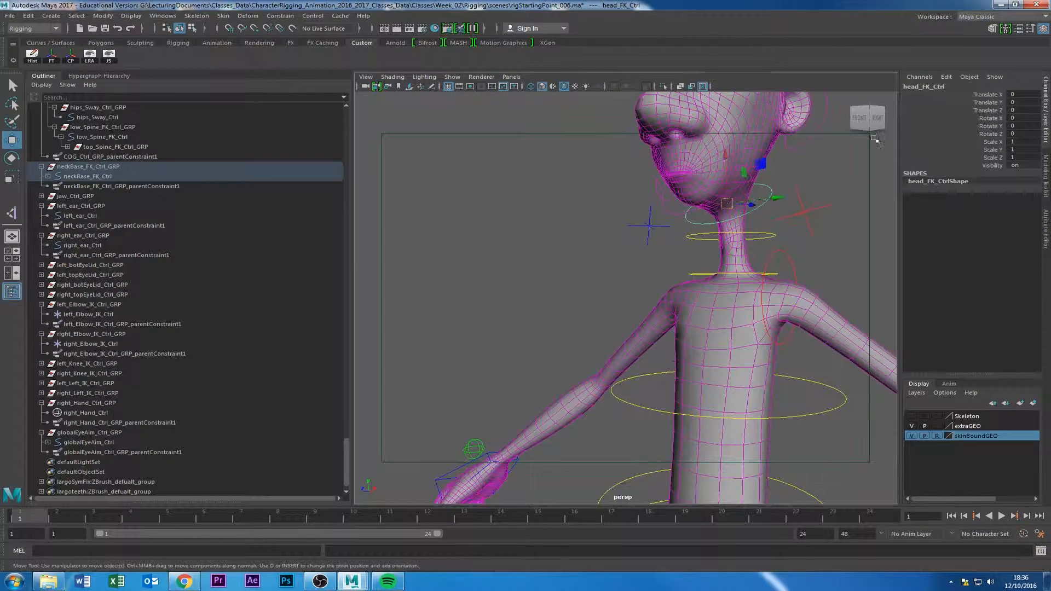
{"action": "left_click", "coordinate": [767, 239]}
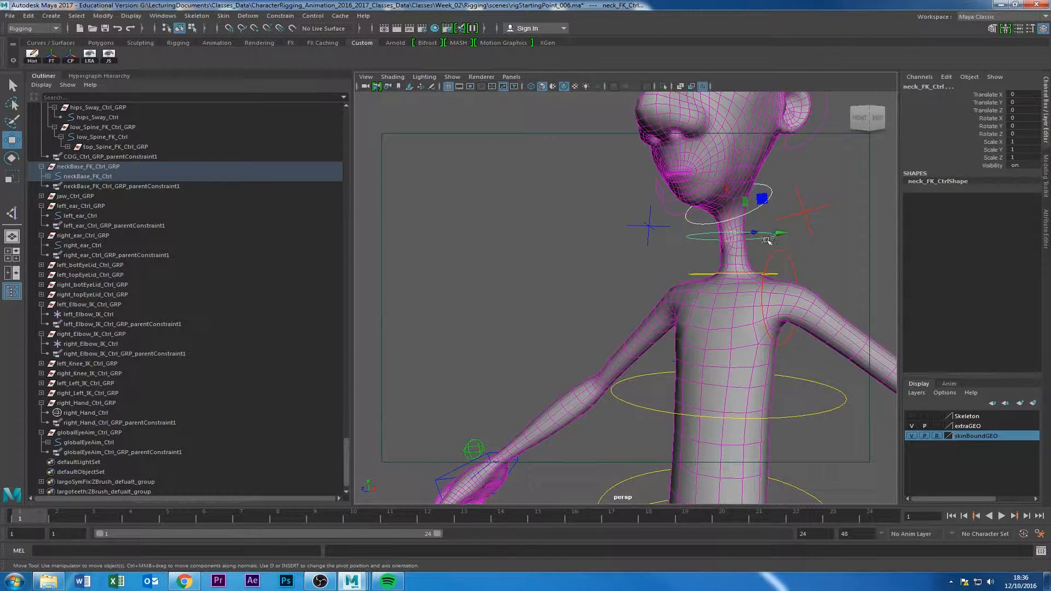
{"action": "left_click", "coordinate": [759, 272]}
{"action": "left_click_drag", "start_coordinate": [986, 94], "coordinate": [982, 110]}
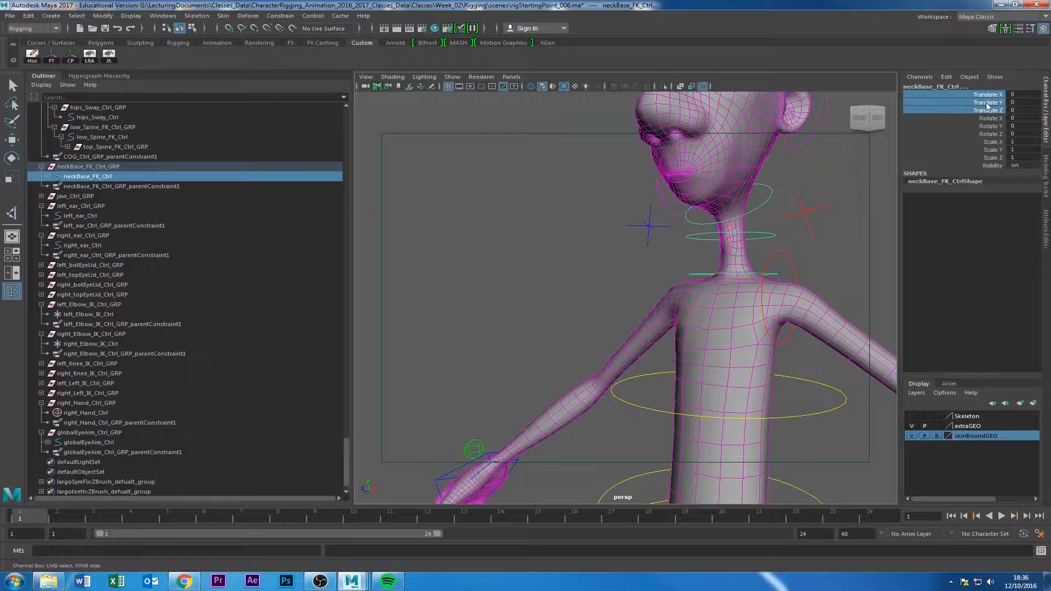
{"action": "right_click", "coordinate": [982, 110]}
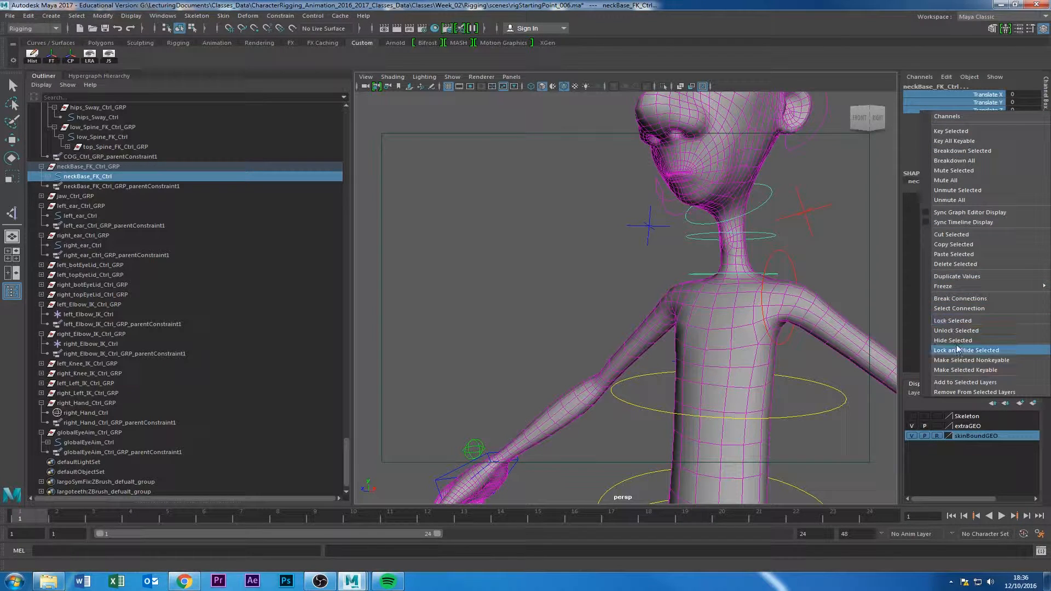
{"action": "left_click", "coordinate": [955, 350]}
Lock and hide the Scale X, Y, Z channels of the head and neck FK controls, hide their Visibility, and deselect them.
{"action": "left_click_drag", "start_coordinate": [990, 119], "coordinate": [988, 133]}
{"action": "right_click", "coordinate": [988, 133]}
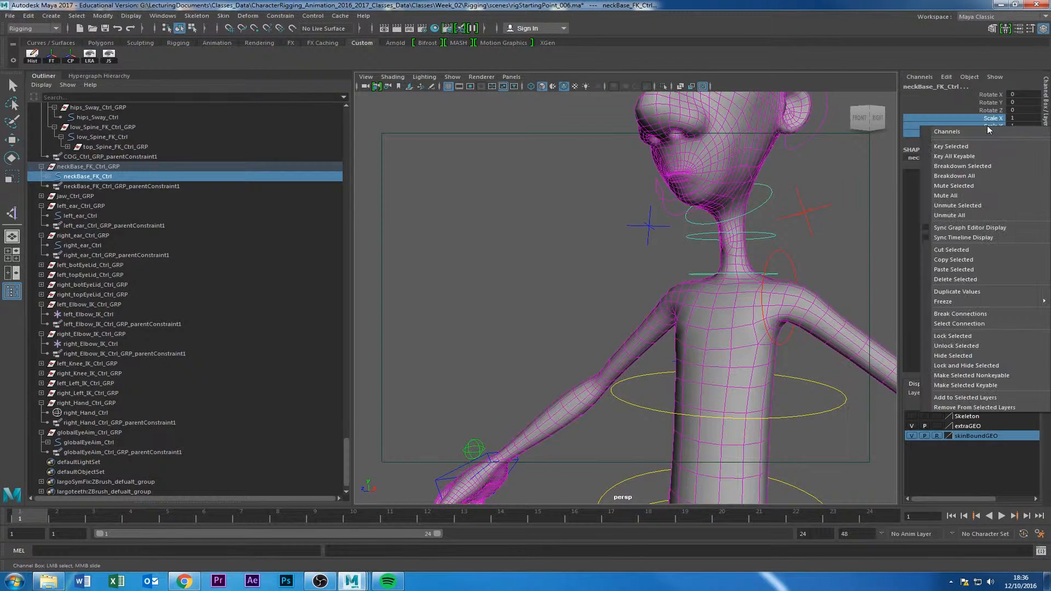
{"action": "left_click", "coordinate": [955, 371]}
{"action": "left_click", "coordinate": [990, 117]}
{"action": "right_click", "coordinate": [989, 118]}
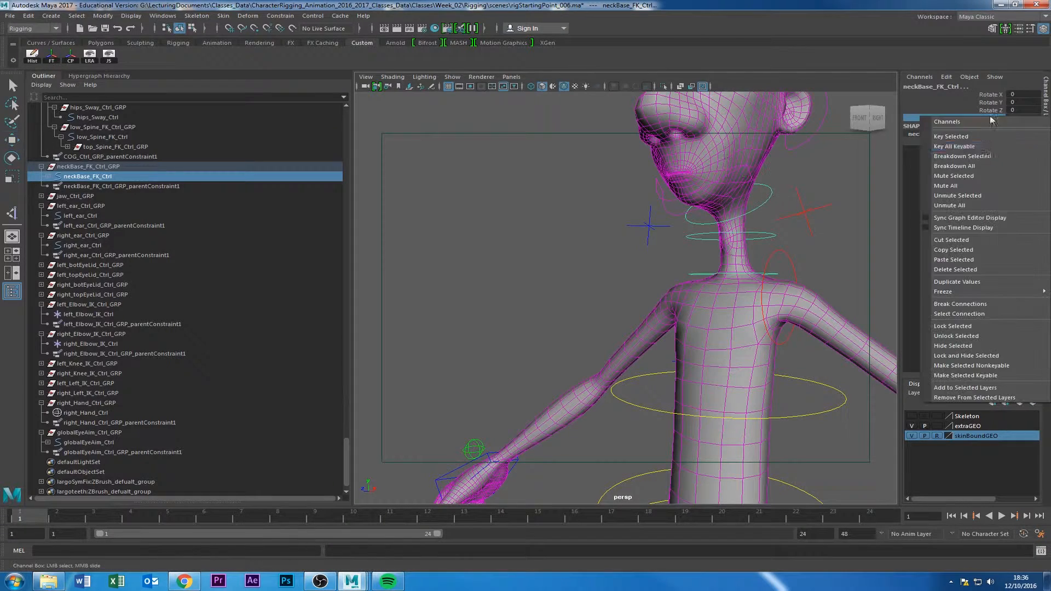
{"action": "left_click", "coordinate": [955, 345]}
{"action": "key", "text": "w"}
{"action": "left_click", "coordinate": [831, 191]}
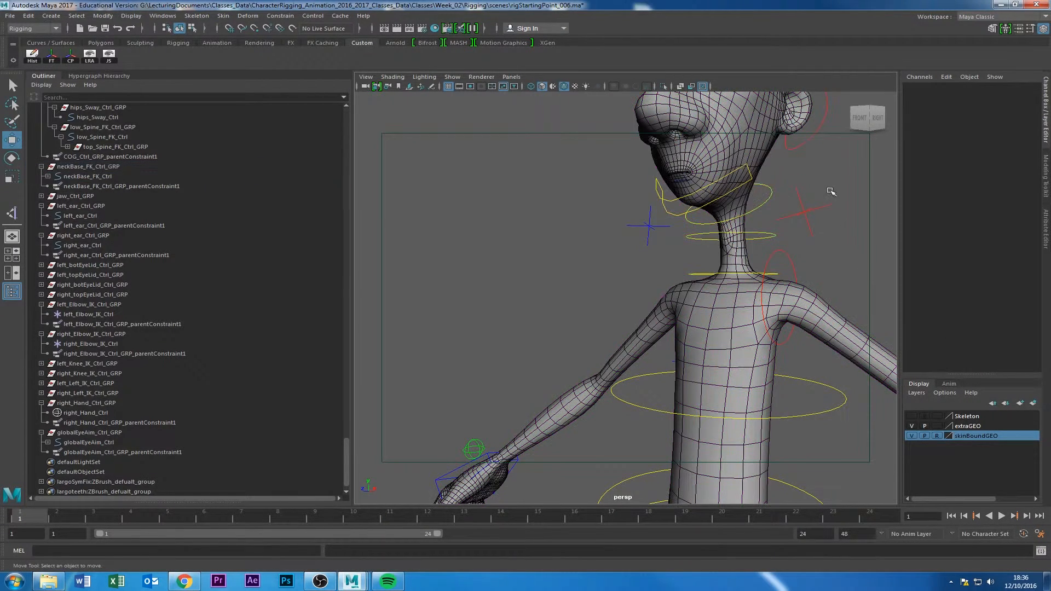
Select left_Shoulder_FK_Ctrl and check which channels it still shows.
{"action": "left_click", "coordinate": [788, 262]}
{"action": "left_click", "coordinate": [783, 253]}
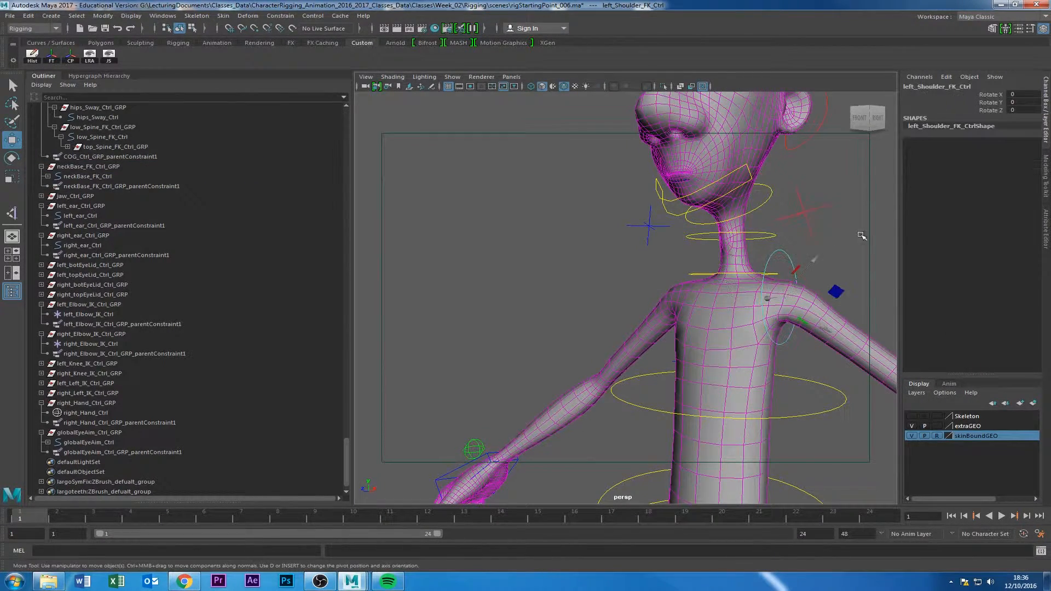
{"action": "right_click_drag", "start_coordinate": [861, 234], "coordinate": [751, 261], "text": "alt"}
{"action": "left_click_drag", "start_coordinate": [738, 260], "coordinate": [772, 265], "text": "alt"}
{"action": "right_click_drag", "start_coordinate": [739, 257], "coordinate": [772, 270], "text": "alt"}
{"action": "left_click_drag", "start_coordinate": [772, 270], "coordinate": [711, 264], "text": "alt"}
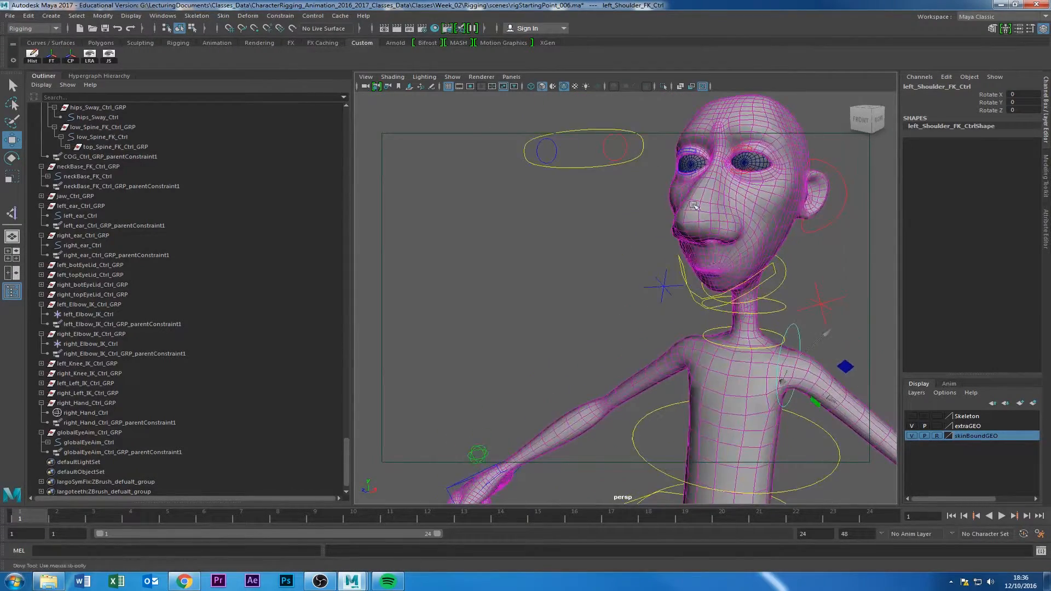
Select left_botEyeLid_Ctrl below the left eye and lock and hide its Translate X channel.
{"action": "middle_click_drag", "start_coordinate": [717, 181], "coordinate": [671, 246], "text": "alt"}
{"action": "right_click_drag", "start_coordinate": [670, 235], "coordinate": [729, 216], "text": "alt"}
{"action": "left_click", "coordinate": [731, 198]}
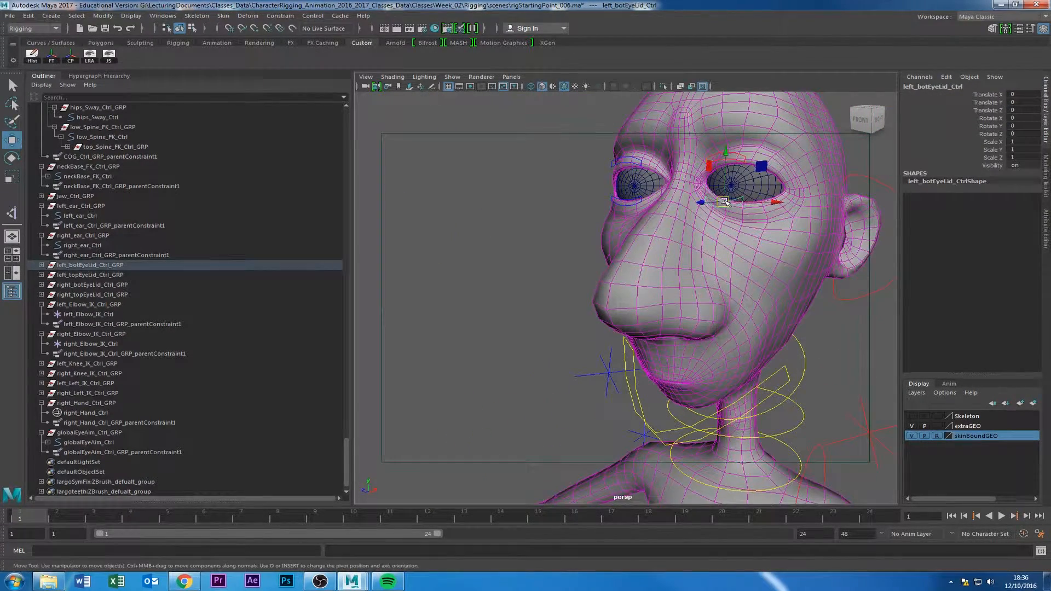
{"action": "left_click", "coordinate": [984, 95]}
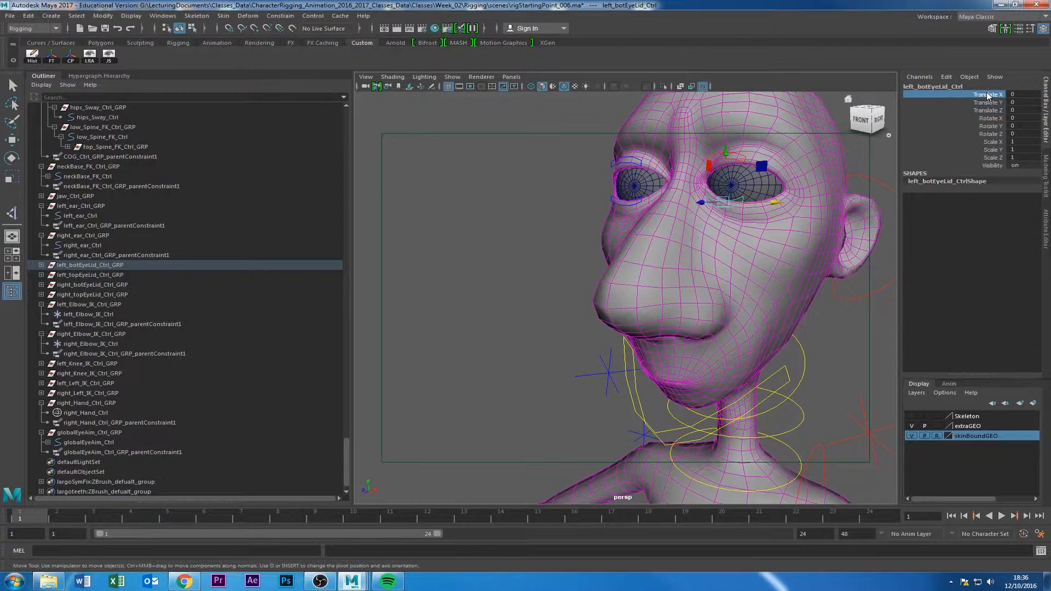
{"action": "right_click", "coordinate": [988, 94]}
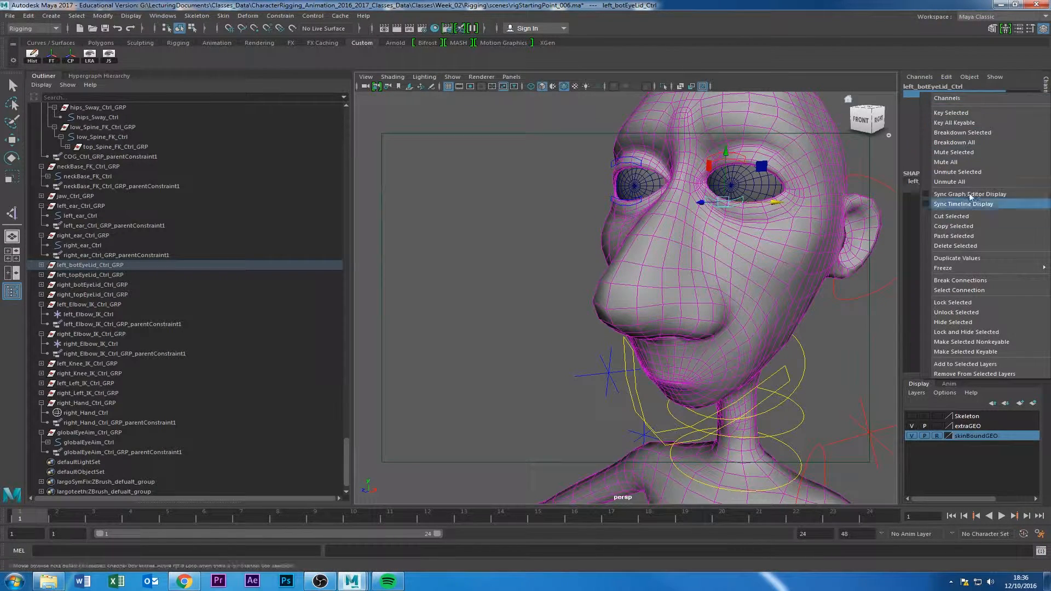
{"action": "left_click", "coordinate": [968, 331]}
Lock and hide Translate Z and all Rotate and Scale channels of left_botEyeLid_Ctrl, and hide its Visibility channel.
{"action": "left_click_drag", "start_coordinate": [990, 104], "coordinate": [986, 149]}
{"action": "right_click", "coordinate": [985, 148]}
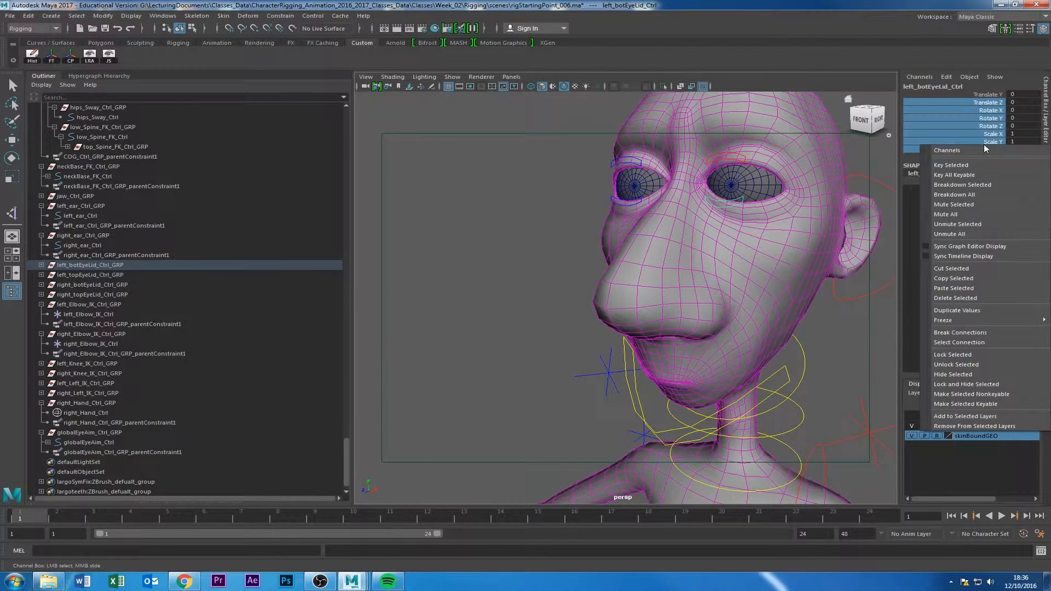
{"action": "left_click", "coordinate": [971, 384]}
{"action": "right_click", "coordinate": [992, 102]}
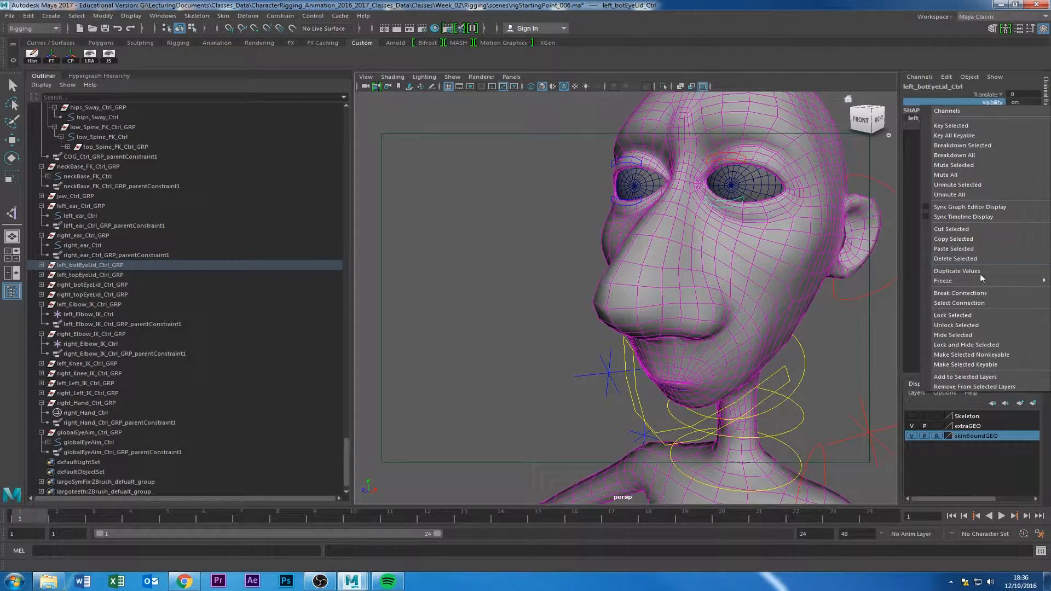
{"action": "left_click", "coordinate": [968, 332]}
Select left_topEyeLid_Ctrl above the left eye and lock and hide its Translate X channel.
{"action": "left_click_drag", "start_coordinate": [706, 197], "coordinate": [615, 205], "text": "alt"}
{"action": "left_click", "coordinate": [600, 253]}
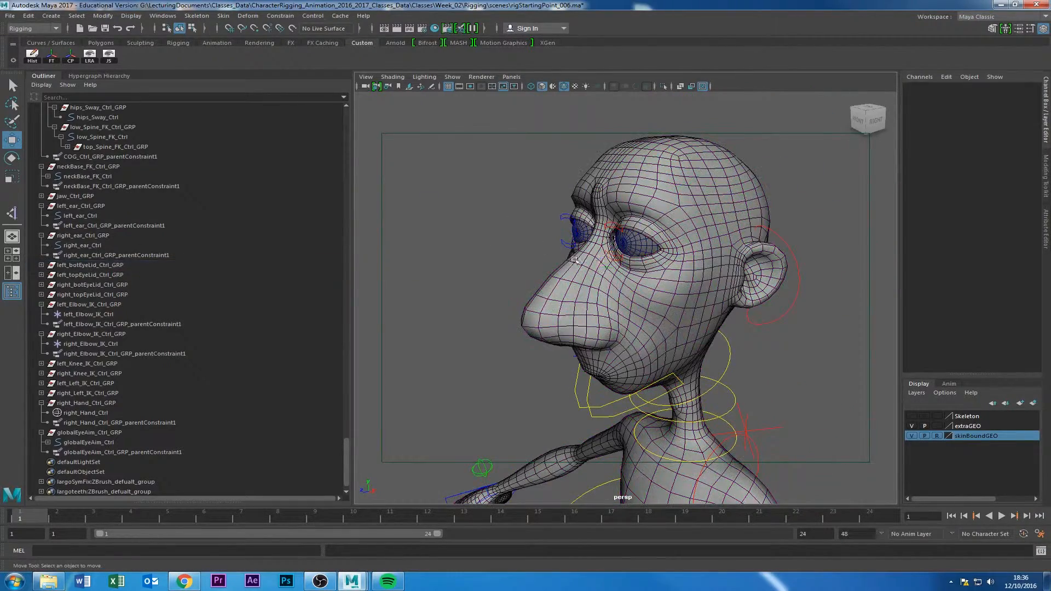
{"action": "left_click", "coordinate": [610, 253]}
{"action": "left_click_drag", "start_coordinate": [487, 254], "coordinate": [563, 232], "text": "alt"}
{"action": "right_click_drag", "start_coordinate": [563, 232], "coordinate": [695, 213], "text": "alt"}
{"action": "middle_click_drag", "start_coordinate": [856, 107], "coordinate": [845, 154], "text": "alt"}
{"action": "left_click", "coordinate": [715, 141]}
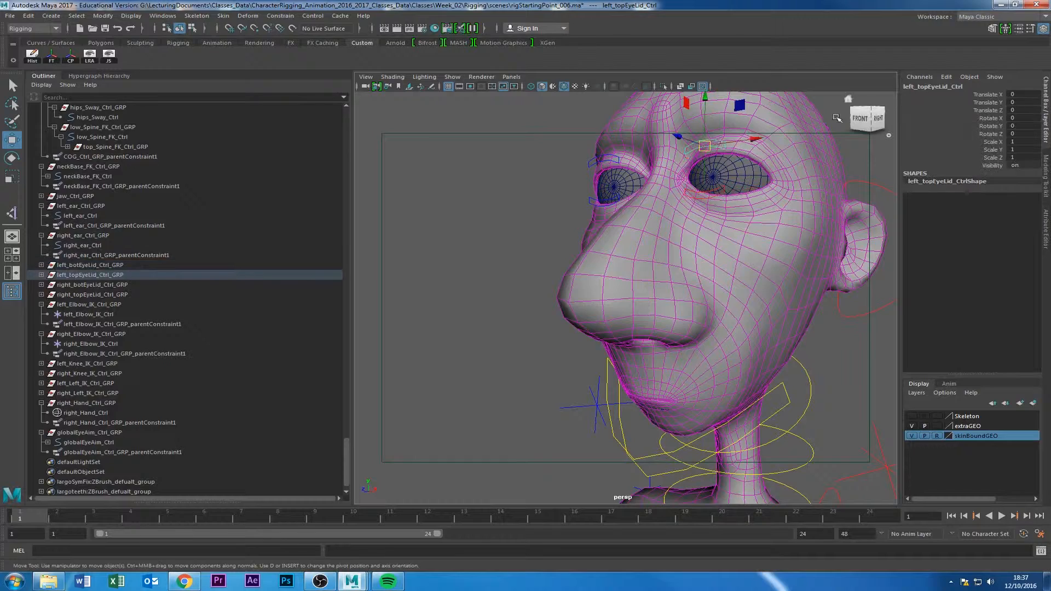
{"action": "left_click", "coordinate": [989, 95]}
{"action": "right_click", "coordinate": [992, 96]}
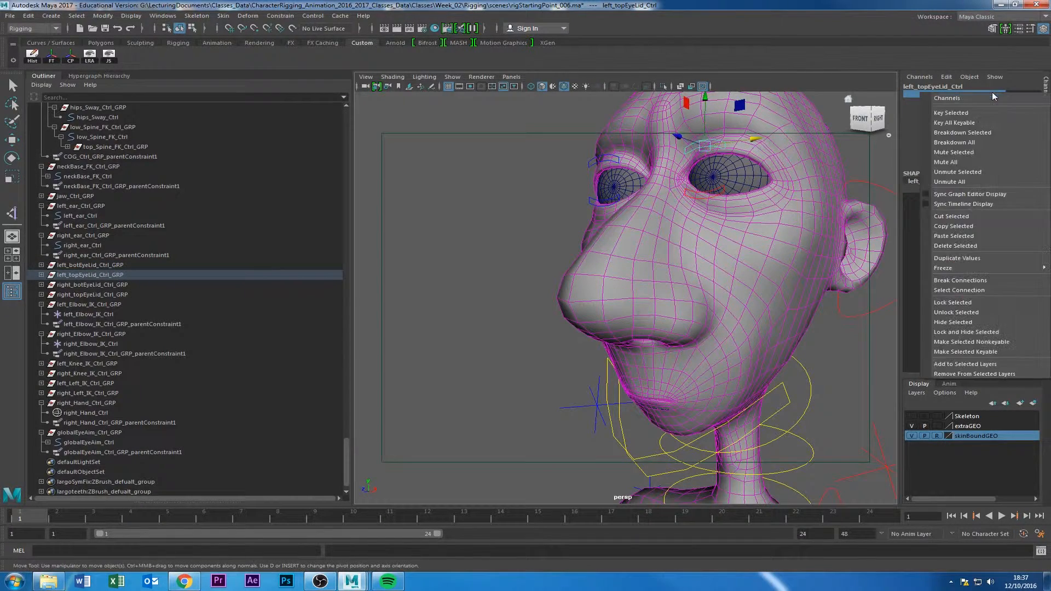
{"action": "left_click", "coordinate": [954, 331]}
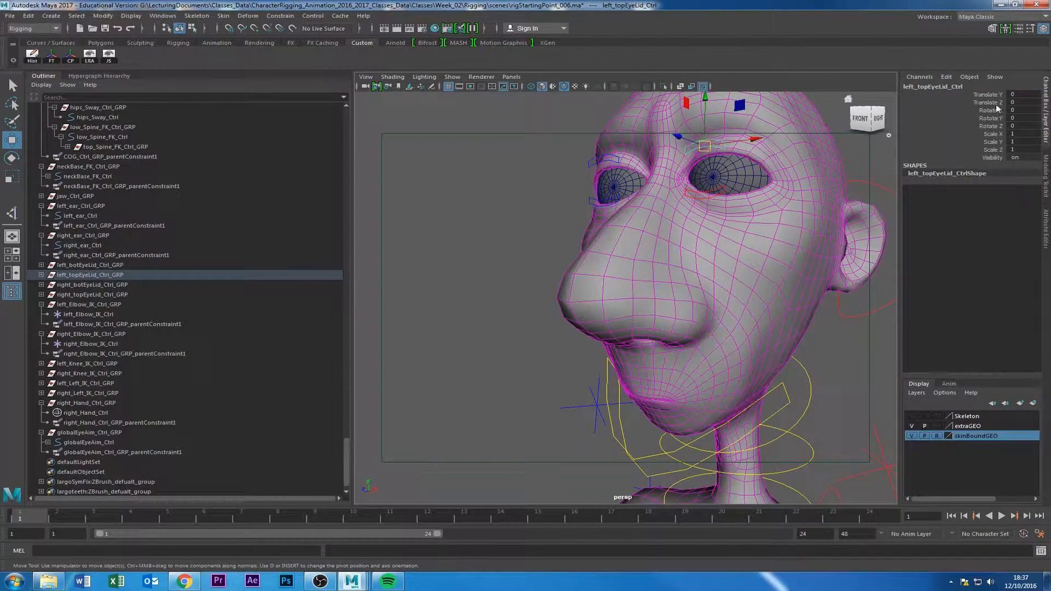
Lock and hide Translate Z and all Rotate and Scale channels of left_topEyeLid_Ctrl, and hide its Visibility channel.
{"action": "left_click_drag", "start_coordinate": [997, 105], "coordinate": [997, 149]}
{"action": "right_click", "coordinate": [997, 150]}
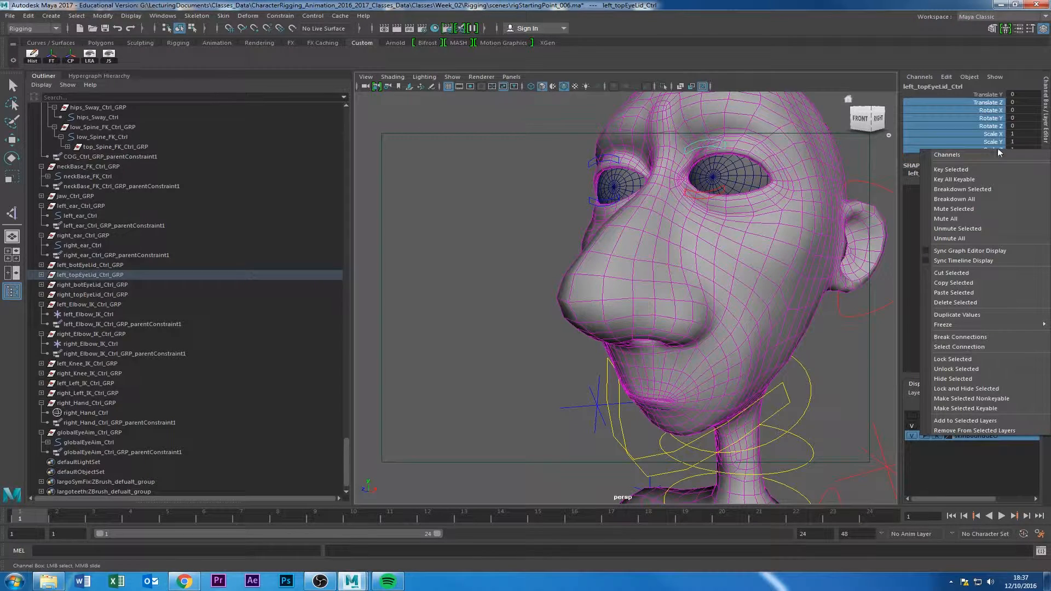
{"action": "left_click", "coordinate": [971, 389]}
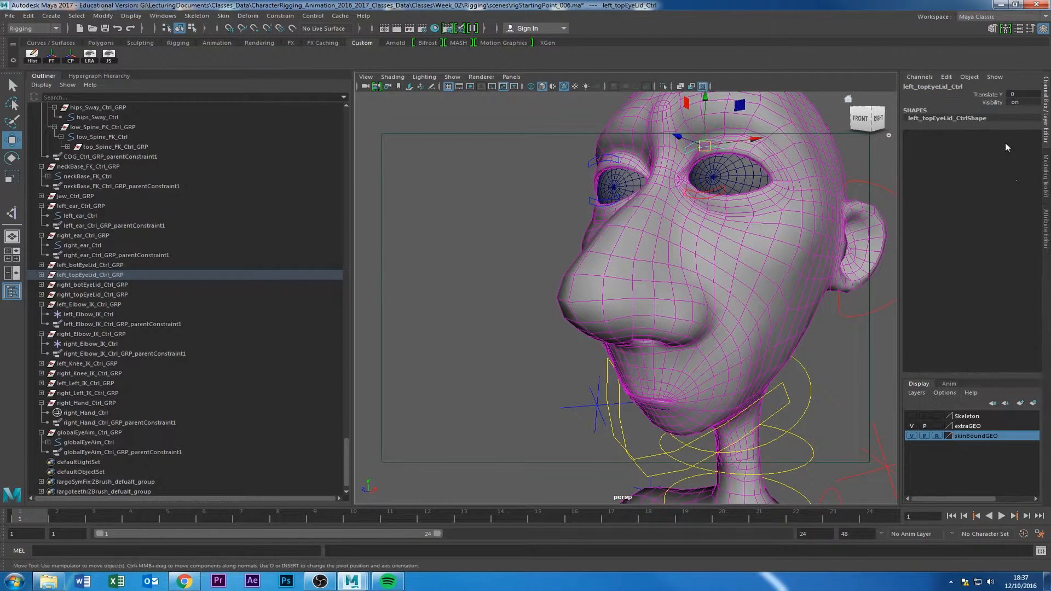
{"action": "left_click", "coordinate": [998, 103]}
{"action": "right_click", "coordinate": [998, 104]}
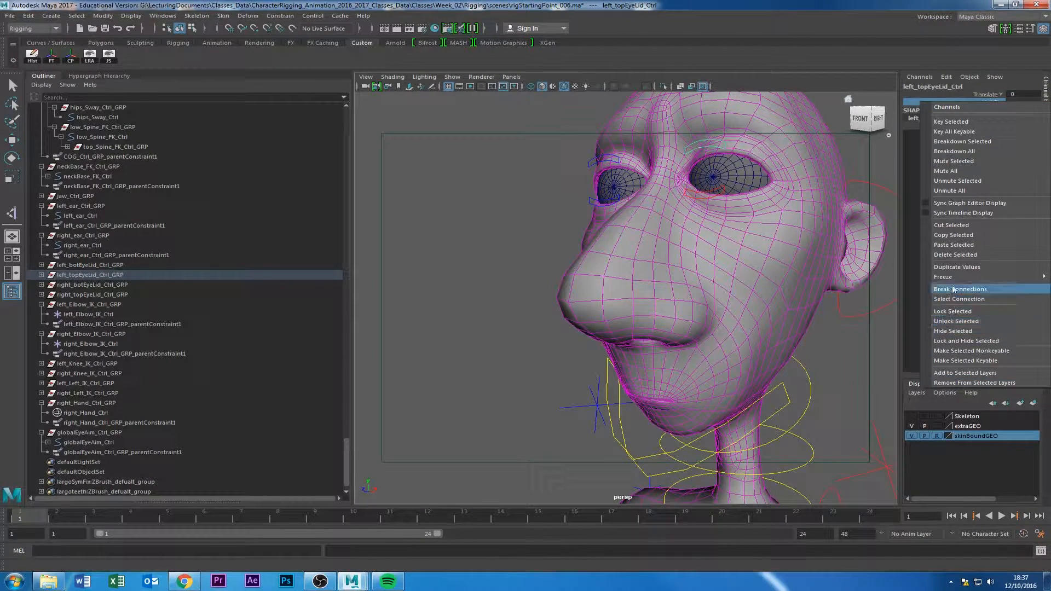
{"action": "left_click", "coordinate": [952, 331]}
{"action": "key", "text": "w"}
Select left_ear_Ctrl and check which channels it still shows.
{"action": "scroll", "coordinate": [718, 192], "scroll_direction": "down", "scroll_amount": 3}
{"action": "left_click_drag", "start_coordinate": [718, 192], "coordinate": [695, 192], "text": "alt"}
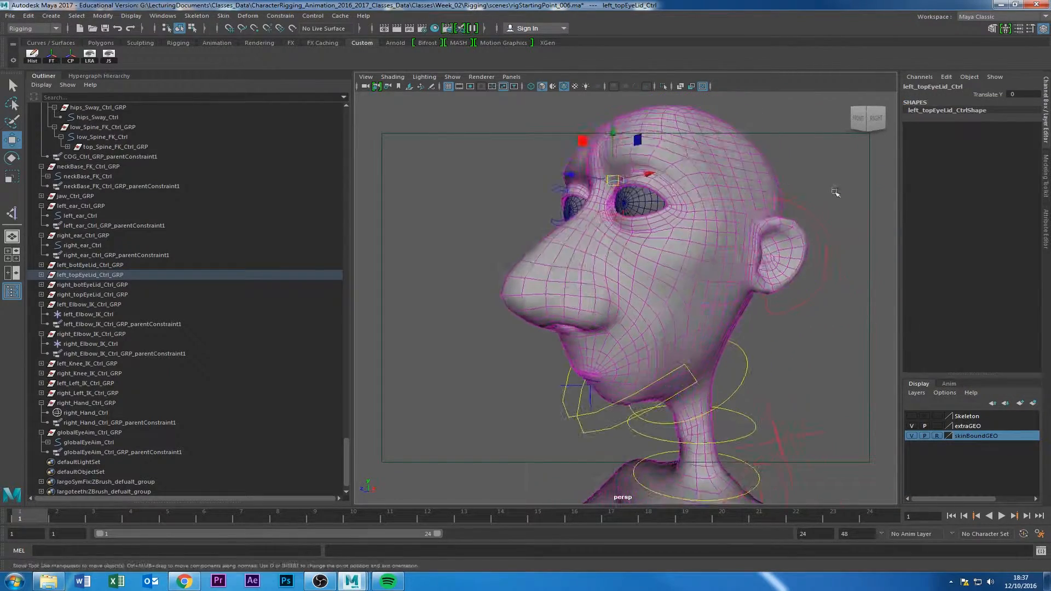
{"action": "scroll", "coordinate": [794, 198], "scroll_direction": "down", "scroll_amount": 3}
{"action": "left_click", "coordinate": [770, 264]}
{"action": "left_click_drag", "start_coordinate": [691, 253], "coordinate": [739, 228], "text": "alt"}
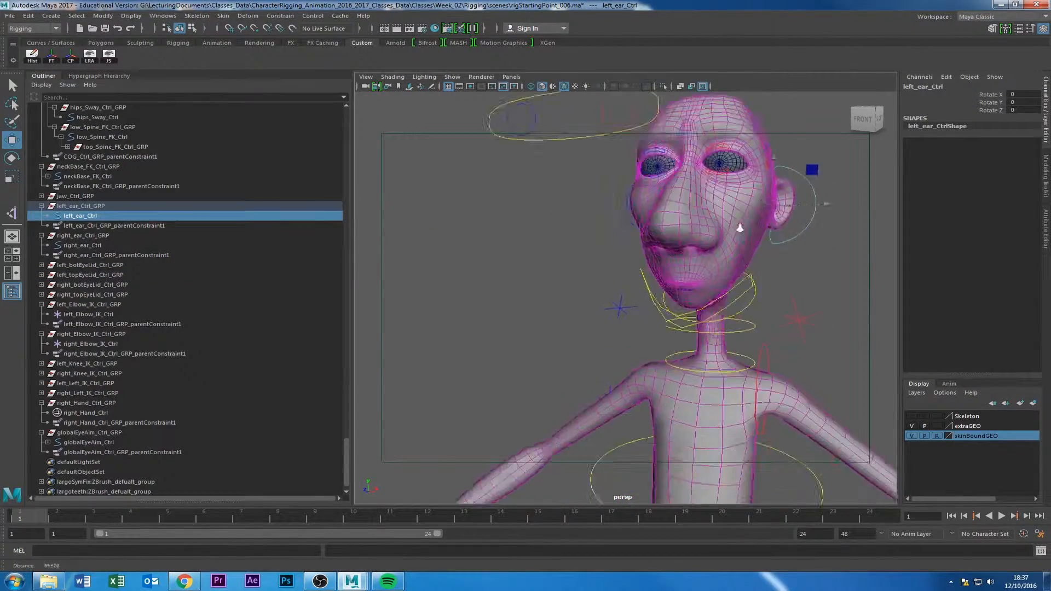
Select globalEyeAim_Ctrl in front of the face, lock and hide its Rotate and Scale channels, and hide its Visibility channel.
{"action": "scroll", "coordinate": [739, 227], "scroll_direction": "down", "scroll_amount": 3}
{"action": "left_click", "coordinate": [601, 202]}
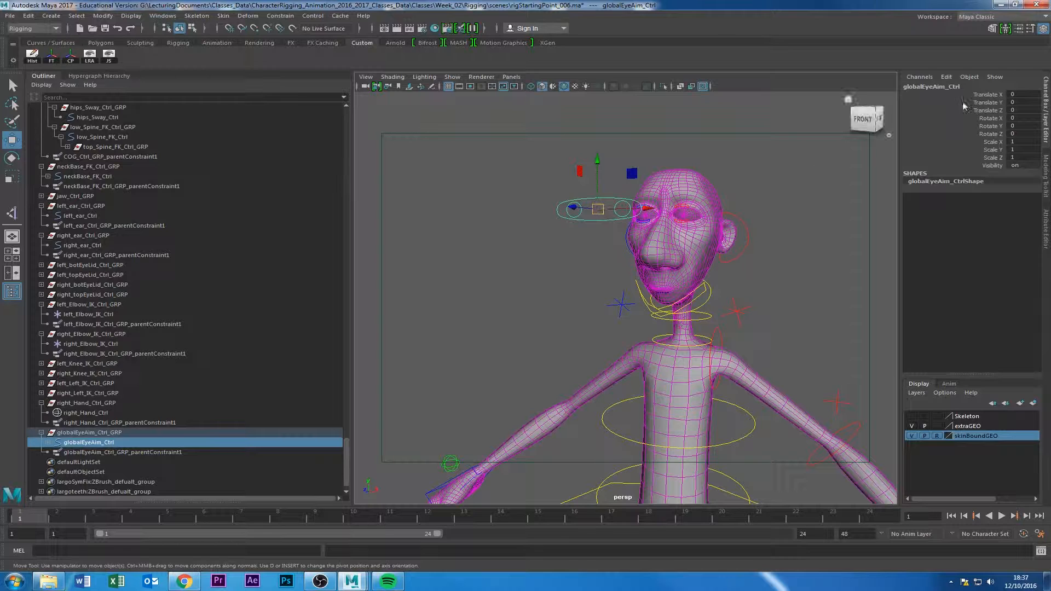
{"action": "left_click_drag", "start_coordinate": [988, 120], "coordinate": [989, 157]}
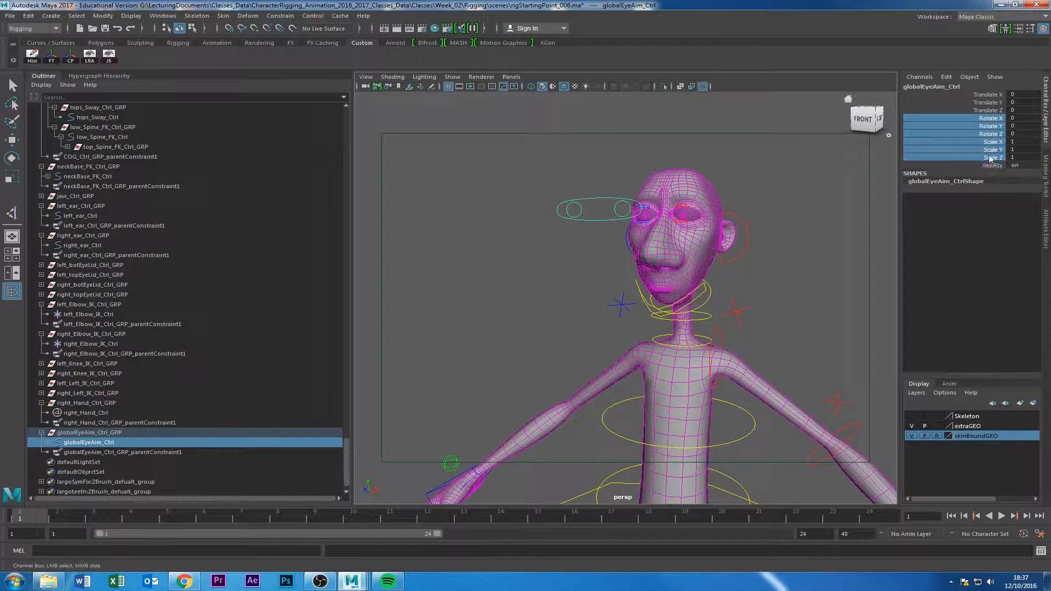
{"action": "right_click", "coordinate": [990, 159]}
{"action": "left_click", "coordinate": [981, 394]}
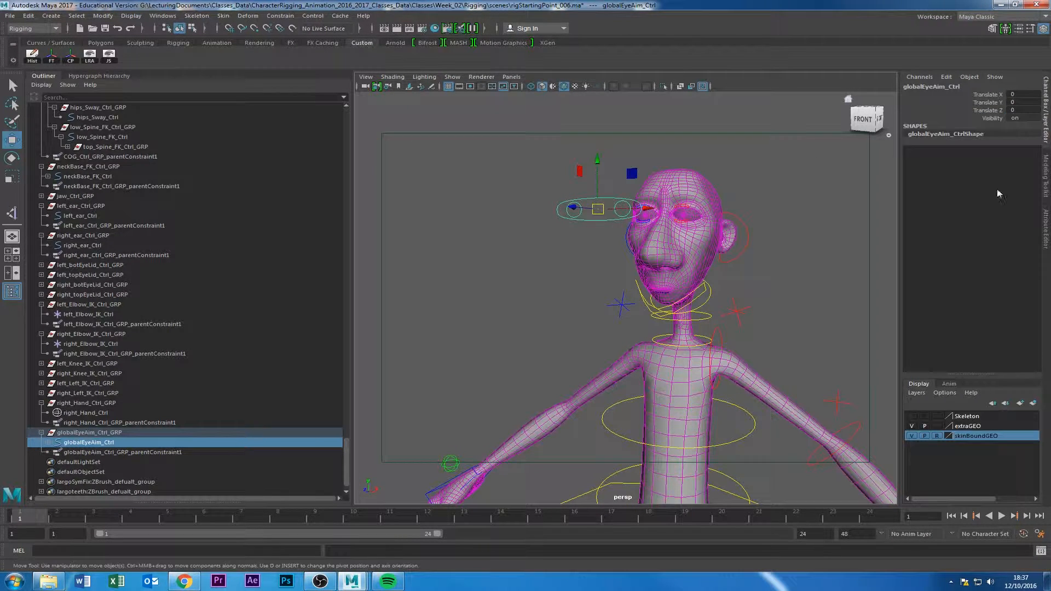
{"action": "left_click", "coordinate": [995, 119]}
{"action": "right_click", "coordinate": [995, 119]}
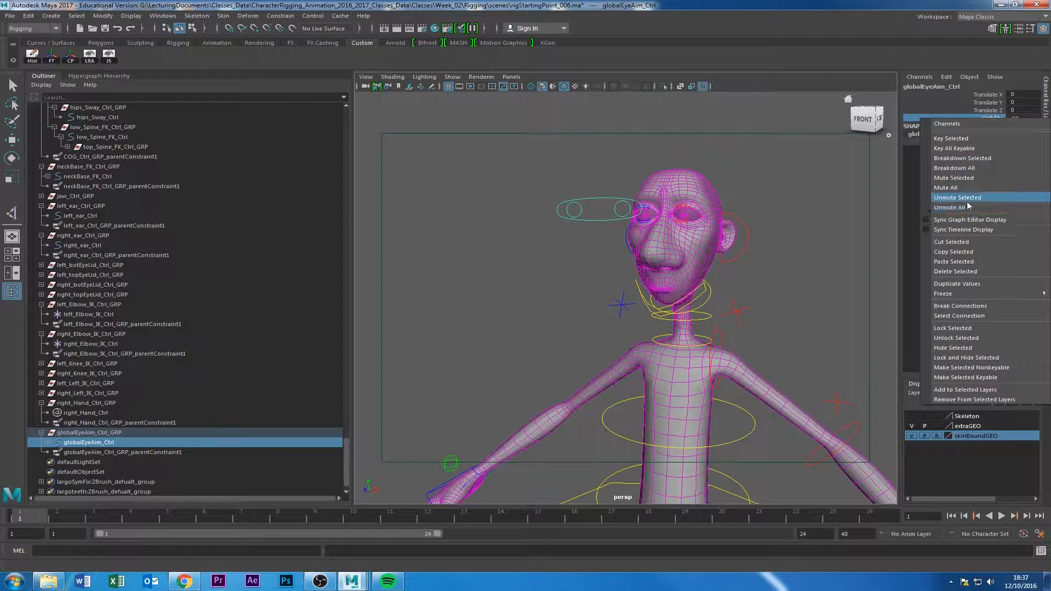
{"action": "left_click", "coordinate": [959, 350]}
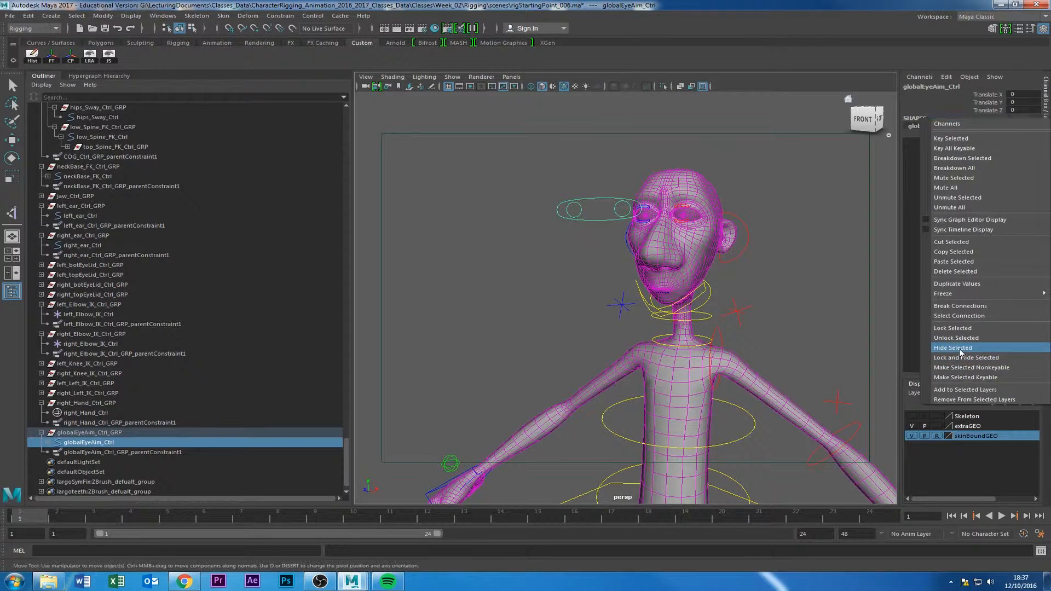
{"action": "key", "text": "w"}
Select leftEyeAim_Ctrl and rightEyeAim_Ctrl together and lock and hide their Rotate, Scale and Visibility channels.
{"action": "middle_click_drag", "start_coordinate": [585, 275], "coordinate": [558, 299], "text": "alt"}
{"action": "scroll", "coordinate": [551, 294], "scroll_direction": "up", "scroll_amount": 3}
{"action": "left_click", "coordinate": [544, 288]}
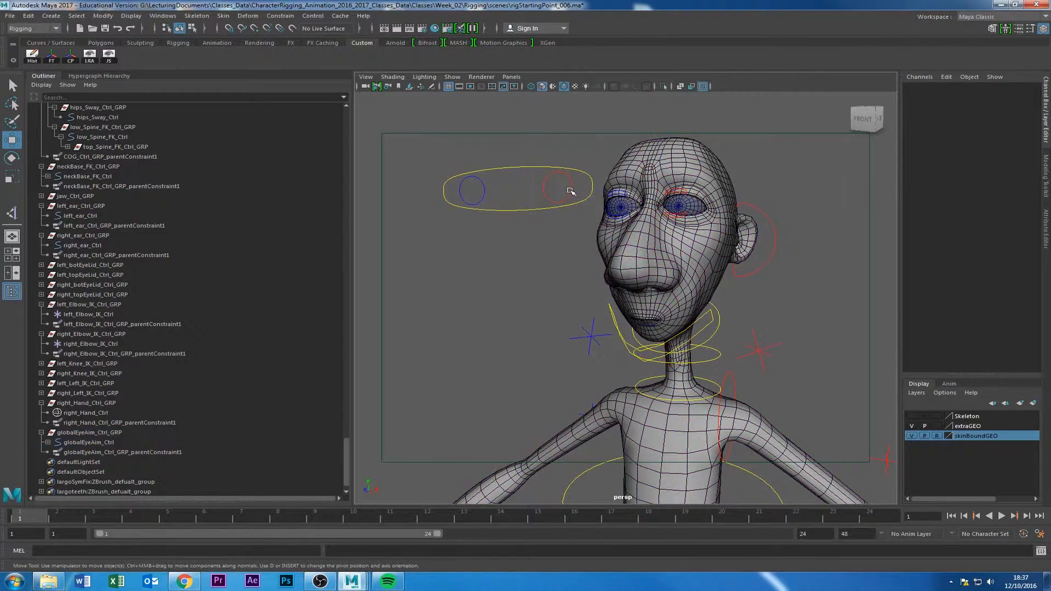
{"action": "left_click", "coordinate": [568, 197]}
{"action": "left_click", "coordinate": [484, 189], "text": "shift"}
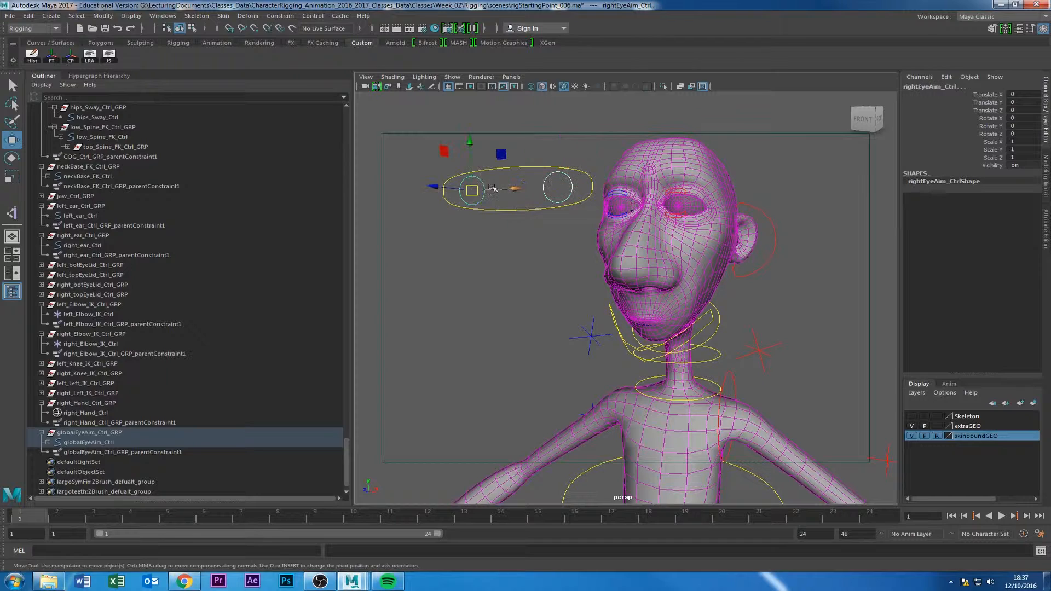
{"action": "left_click_drag", "start_coordinate": [991, 95], "coordinate": [986, 159]}
{"action": "right_click", "coordinate": [985, 160]}
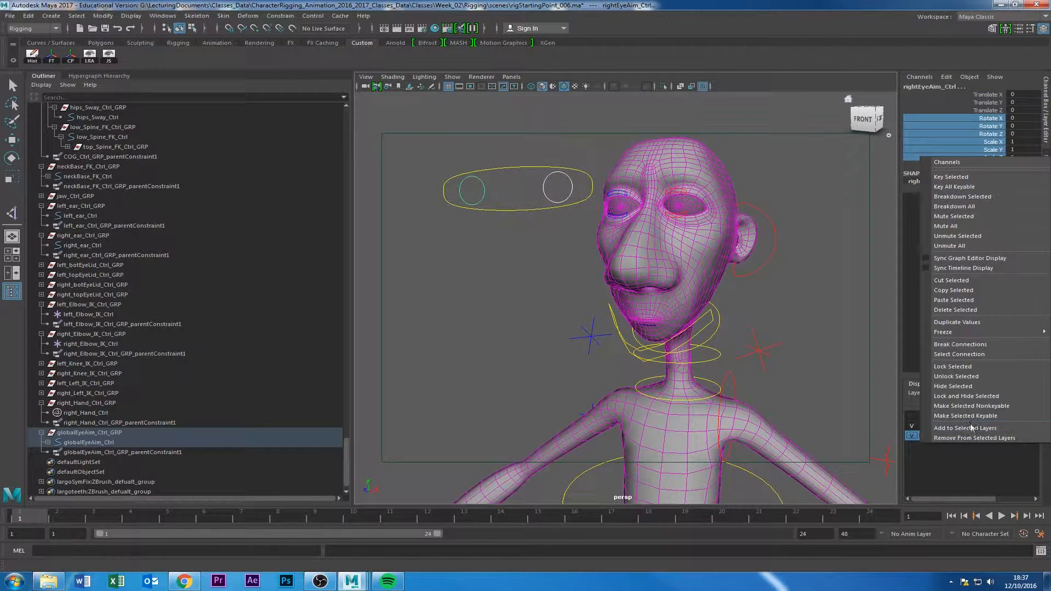
{"action": "left_click", "coordinate": [968, 396]}
{"action": "right_click", "coordinate": [998, 119]}
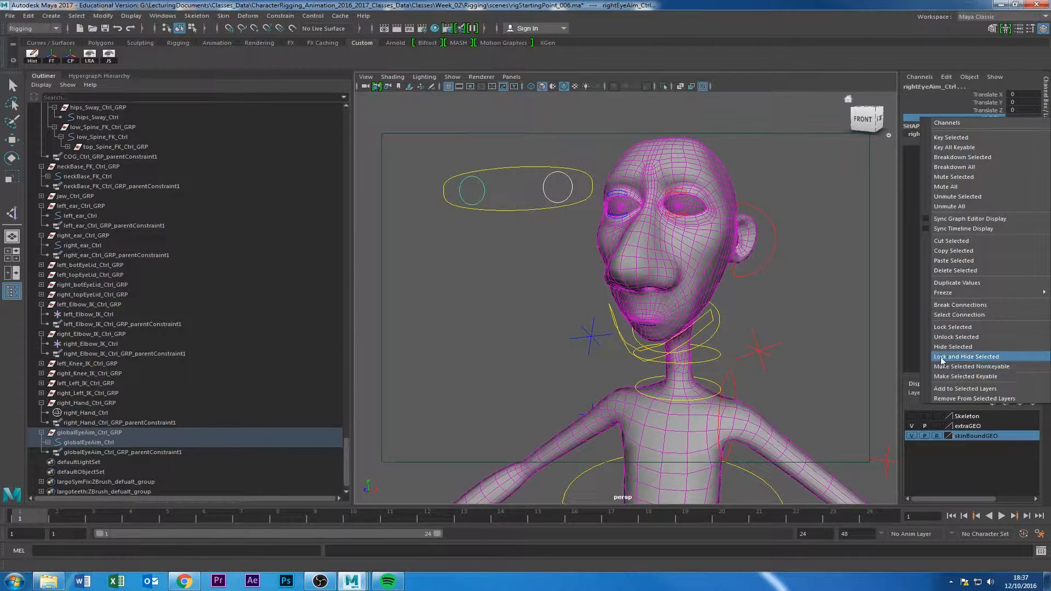
{"action": "left_click", "coordinate": [966, 356]}
Select globalEyeAim_Ctrl, test-move it along its Z axis toward the face, and undo the move.
{"action": "key", "text": "w"}
{"action": "left_click", "coordinate": [534, 163]}
{"action": "left_click", "coordinate": [534, 164]}
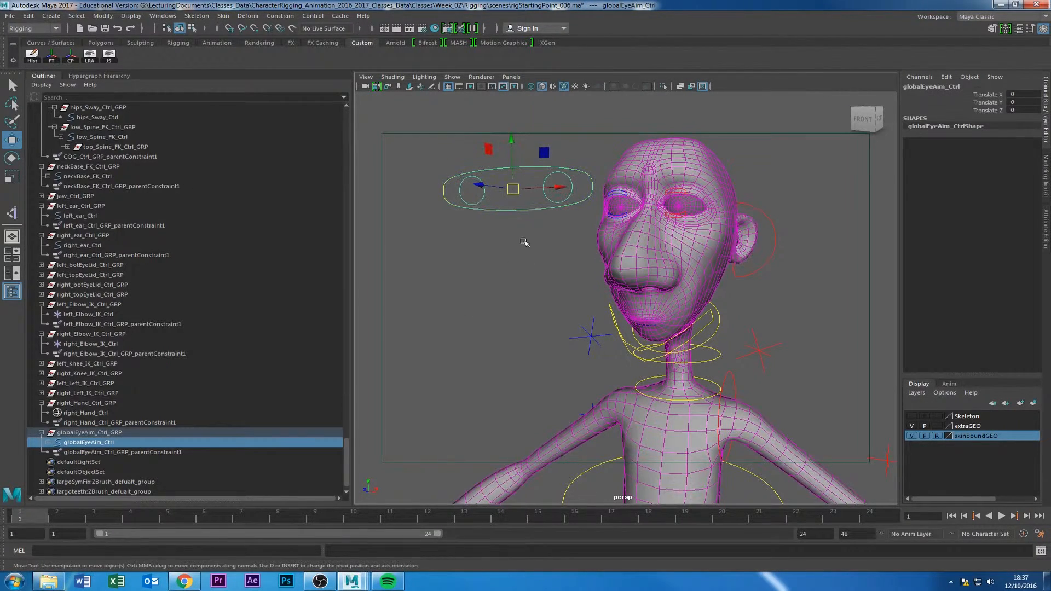
{"action": "left_click_drag", "start_coordinate": [534, 164], "coordinate": [544, 286], "text": "alt"}
{"action": "left_click", "coordinate": [545, 286]}
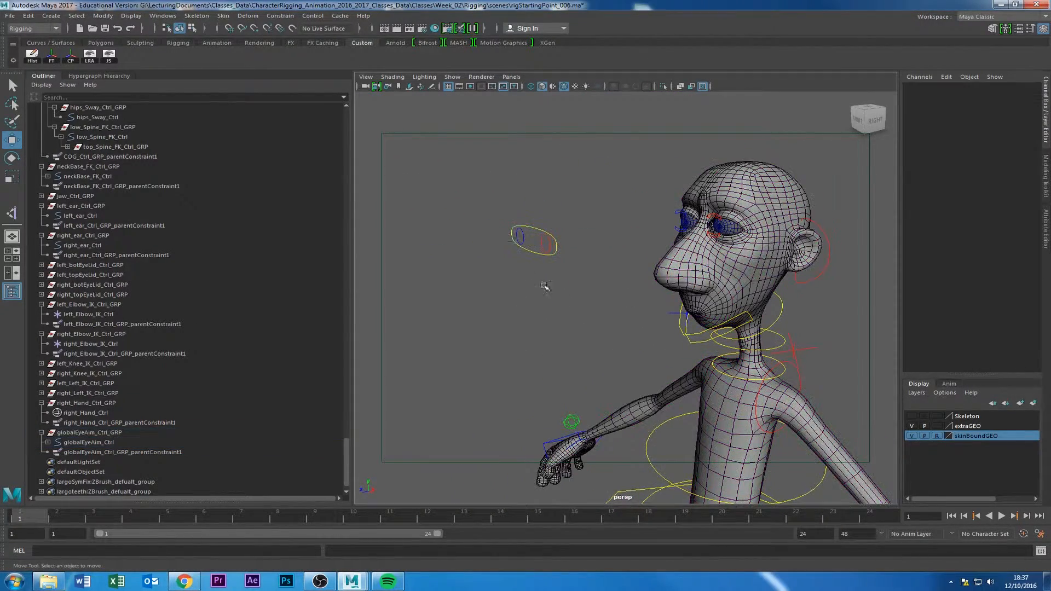
{"action": "left_click", "coordinate": [528, 234]}
{"action": "left_click_drag", "start_coordinate": [483, 244], "coordinate": [568, 247]}
{"action": "key", "text": "ctrl+z"}
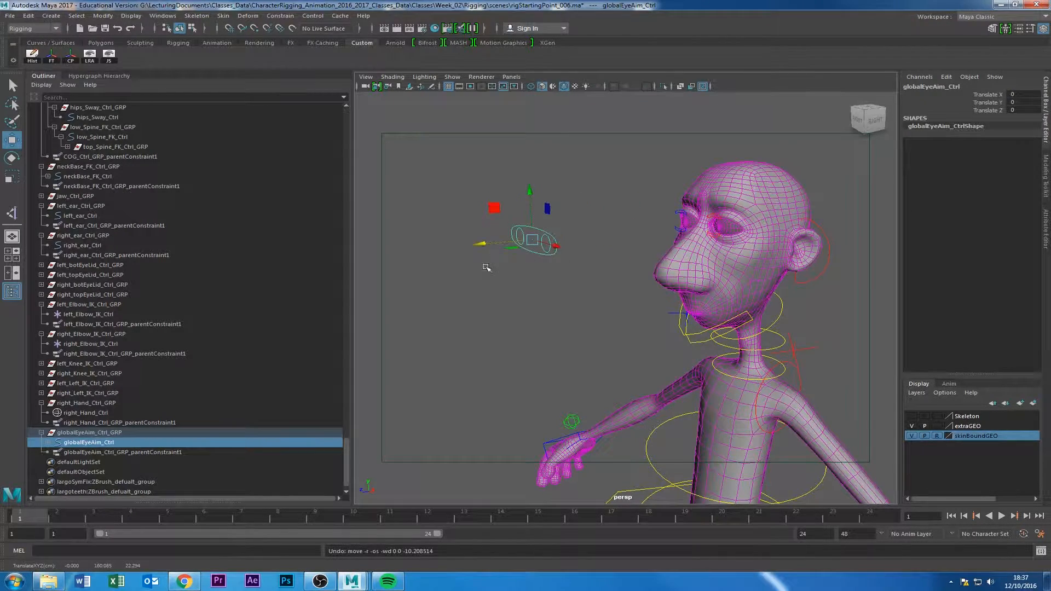
Select leftEyeAim_Ctrl and rightEyeAim_Ctrl, test-move them in the XY plane, and undo the move.
{"action": "left_click_drag", "start_coordinate": [486, 265], "coordinate": [530, 277], "text": "alt"}
{"action": "right_click_drag", "start_coordinate": [530, 277], "coordinate": [602, 255], "text": "alt"}
{"action": "left_click", "coordinate": [603, 255]}
{"action": "left_click", "coordinate": [610, 184]}
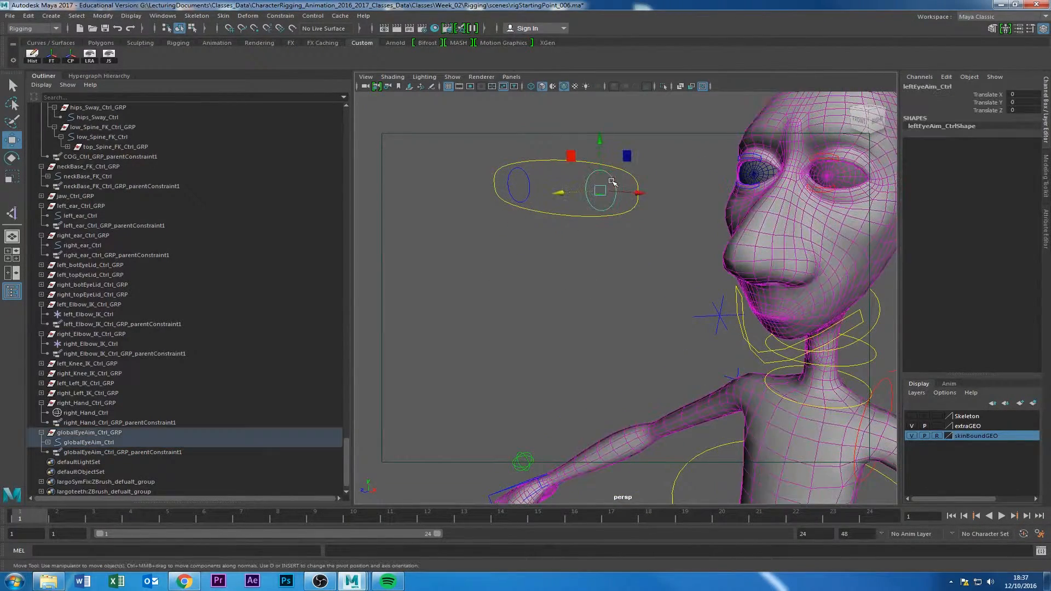
{"action": "left_click", "coordinate": [522, 174]}
{"action": "left_click_drag", "start_coordinate": [540, 151], "coordinate": [535, 159]}
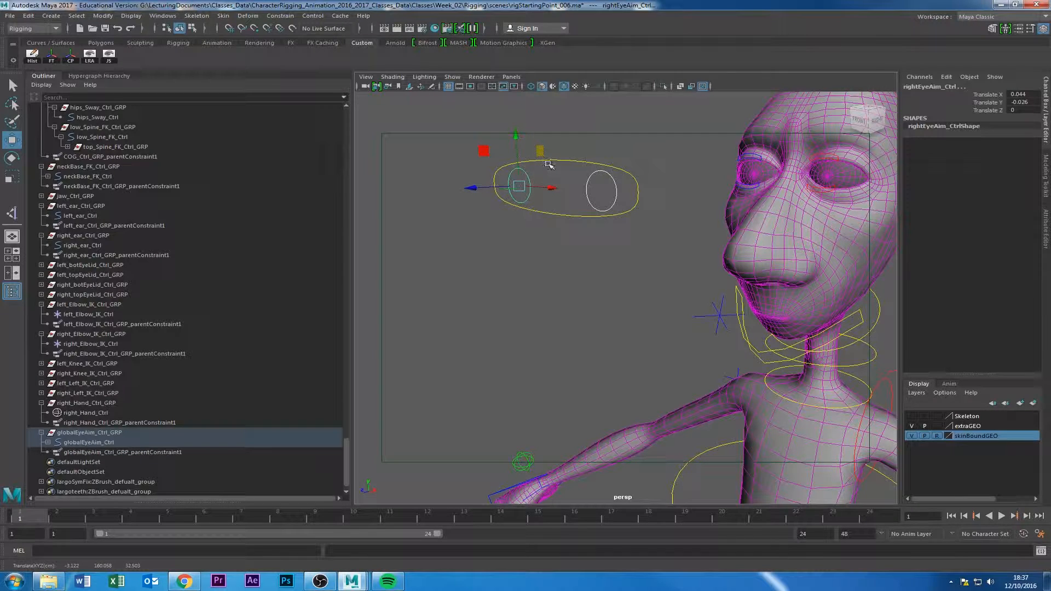
{"action": "key", "text": "ctrl+z"}
Add globalEyeAim_Ctrl to the selection, lock and hide Translate Z on all three eye aim controls, and deselect them.
{"action": "left_click", "coordinate": [606, 165]}
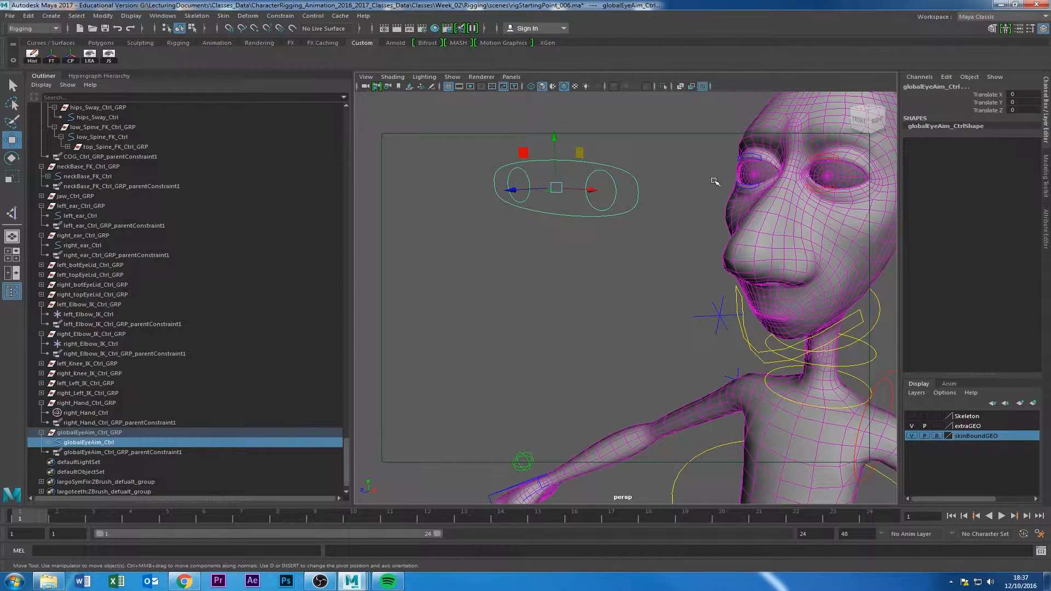
{"action": "left_click", "coordinate": [985, 110]}
{"action": "right_click", "coordinate": [985, 110]}
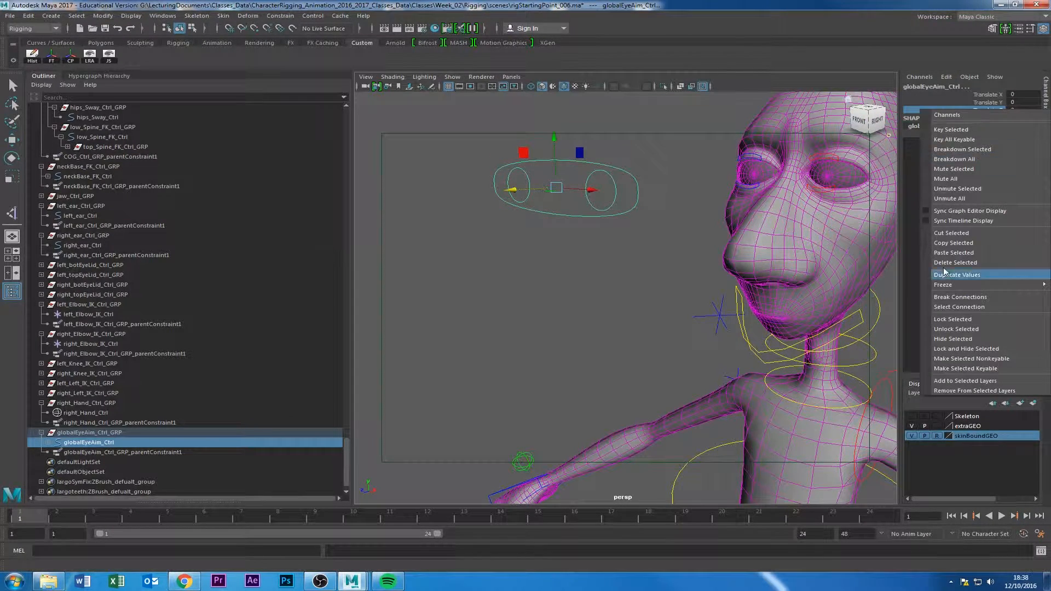
{"action": "left_click", "coordinate": [952, 351]}
{"action": "left_click", "coordinate": [607, 313]}
Examine the rig's remaining controls from the head down to the feet from several angles.
{"action": "left_click_drag", "start_coordinate": [629, 289], "coordinate": [660, 241], "text": "alt"}
{"action": "right_click_drag", "start_coordinate": [659, 241], "coordinate": [526, 244], "text": "alt"}
{"action": "left_click_drag", "start_coordinate": [526, 244], "coordinate": [518, 271], "text": "alt"}
{"action": "middle_click_drag", "start_coordinate": [605, 249], "coordinate": [598, 169], "text": "alt"}
{"action": "right_click_drag", "start_coordinate": [598, 170], "coordinate": [648, 237], "text": "alt"}
{"action": "left_click_drag", "start_coordinate": [647, 237], "coordinate": [577, 246], "text": "alt"}
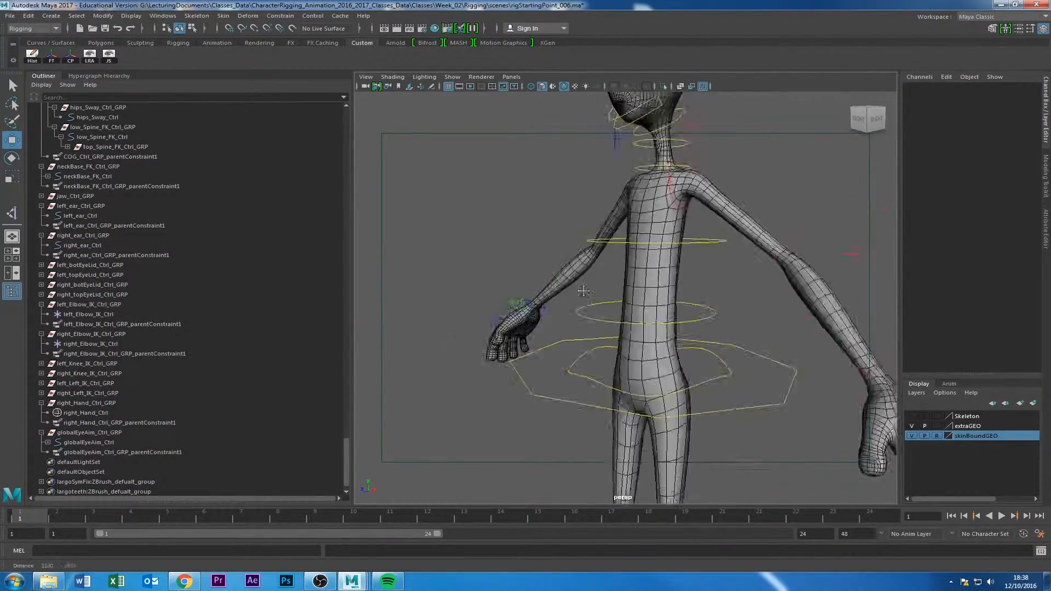
{"action": "right_click_drag", "start_coordinate": [578, 246], "coordinate": [522, 307], "text": "alt"}
{"action": "left_click_drag", "start_coordinate": [523, 307], "coordinate": [510, 328], "text": "alt"}
{"action": "middle_click_drag", "start_coordinate": [510, 328], "coordinate": [558, 241], "text": "alt"}
{"action": "left_click_drag", "start_coordinate": [558, 241], "coordinate": [684, 279], "text": "alt"}
{"action": "middle_click_drag", "start_coordinate": [684, 280], "coordinate": [624, 233], "text": "alt"}
{"action": "right_click_drag", "start_coordinate": [624, 233], "coordinate": [594, 257], "text": "alt"}
{"action": "left_click", "coordinate": [745, 387]}
{"action": "right_click_drag", "start_coordinate": [817, 387], "coordinate": [761, 383], "text": "alt"}
{"action": "left_click_drag", "start_coordinate": [761, 383], "coordinate": [663, 365], "text": "alt"}
{"action": "middle_click_drag", "start_coordinate": [664, 365], "coordinate": [653, 402], "text": "alt"}
{"action": "left_click_drag", "start_coordinate": [653, 403], "coordinate": [734, 260], "text": "alt"}
{"action": "left_click", "coordinate": [734, 261]}
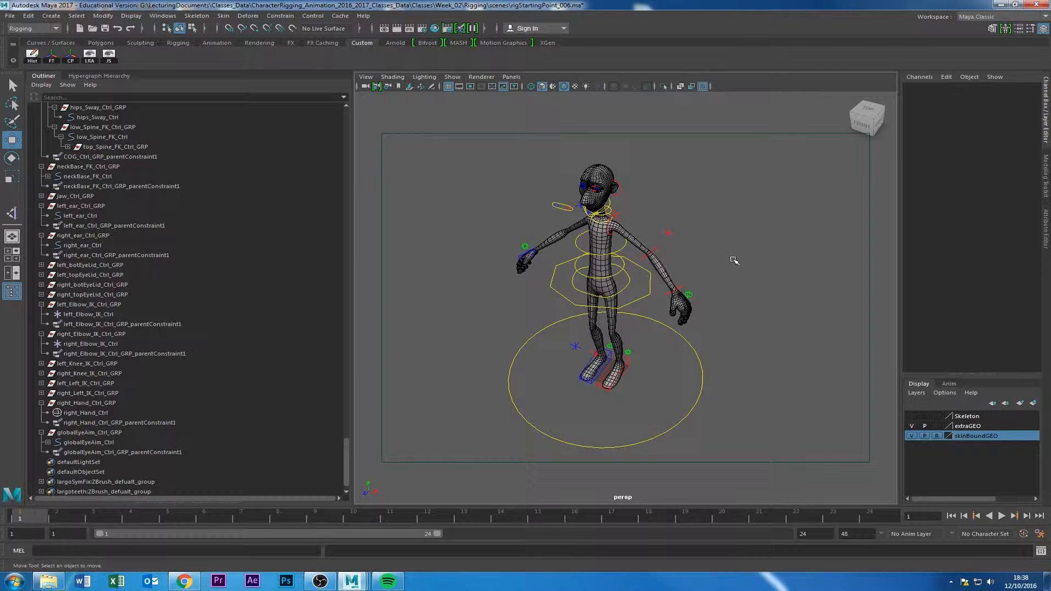
Select masterCtrl, the large circle around the feet, and check which channels it still shows.
{"action": "left_click_drag", "start_coordinate": [493, 319], "coordinate": [542, 335], "text": "alt"}
{"action": "right_click_drag", "start_coordinate": [542, 335], "coordinate": [646, 328], "text": "alt"}
{"action": "left_click_drag", "start_coordinate": [646, 328], "coordinate": [602, 296], "text": "alt"}
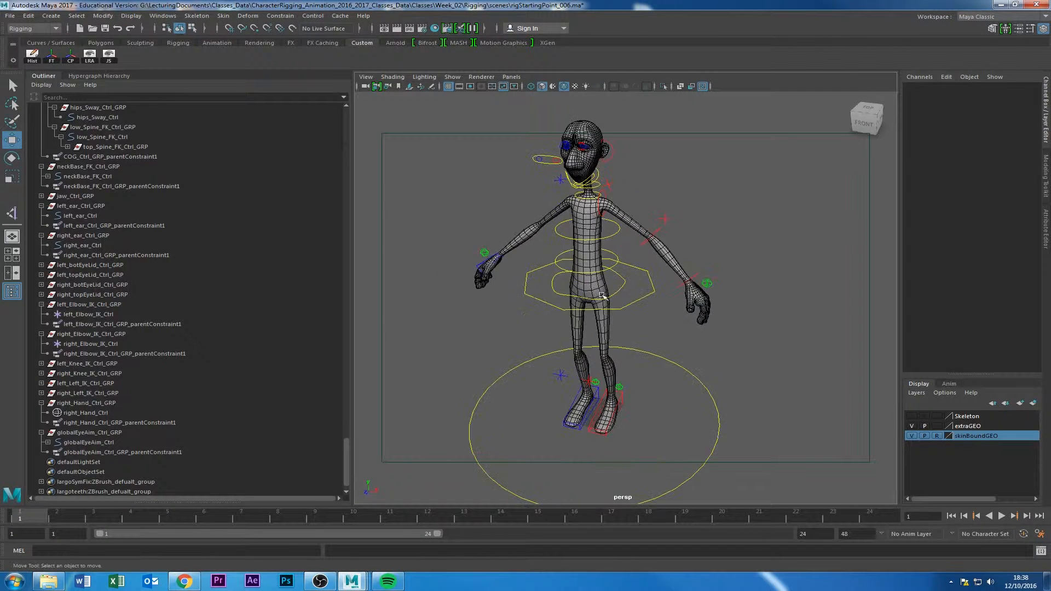
{"action": "left_click_drag", "start_coordinate": [539, 319], "coordinate": [530, 390], "text": "alt"}
{"action": "left_click", "coordinate": [529, 389]}
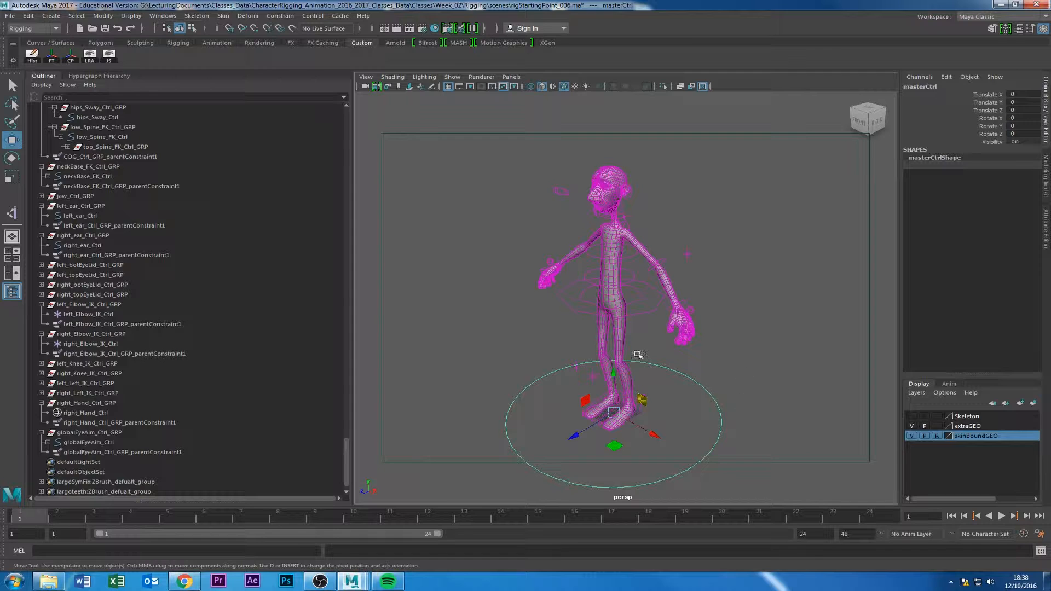
{"action": "left_click_drag", "start_coordinate": [407, 390], "coordinate": [467, 334], "text": "alt"}
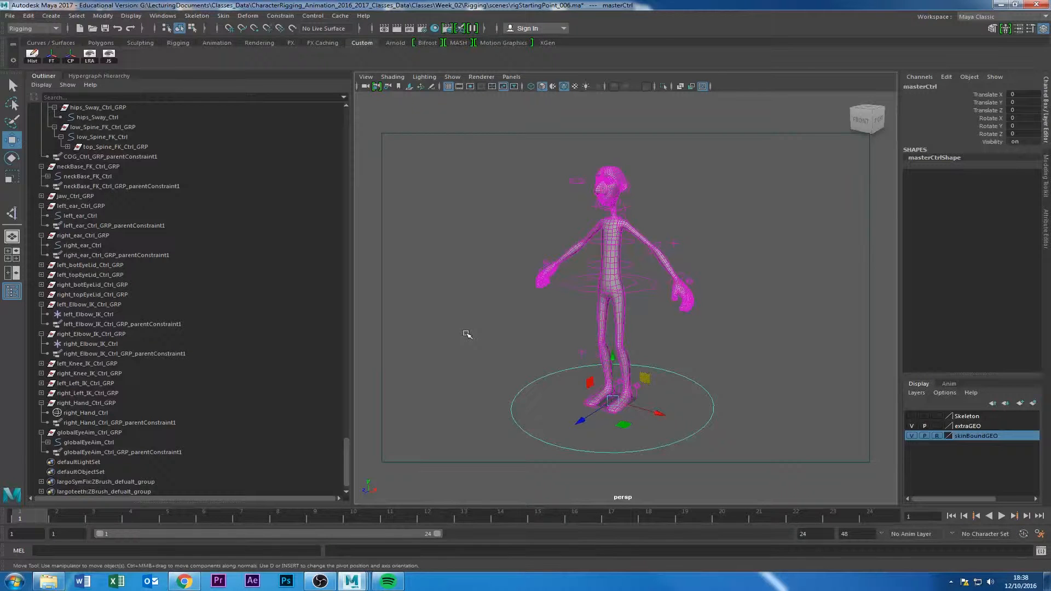